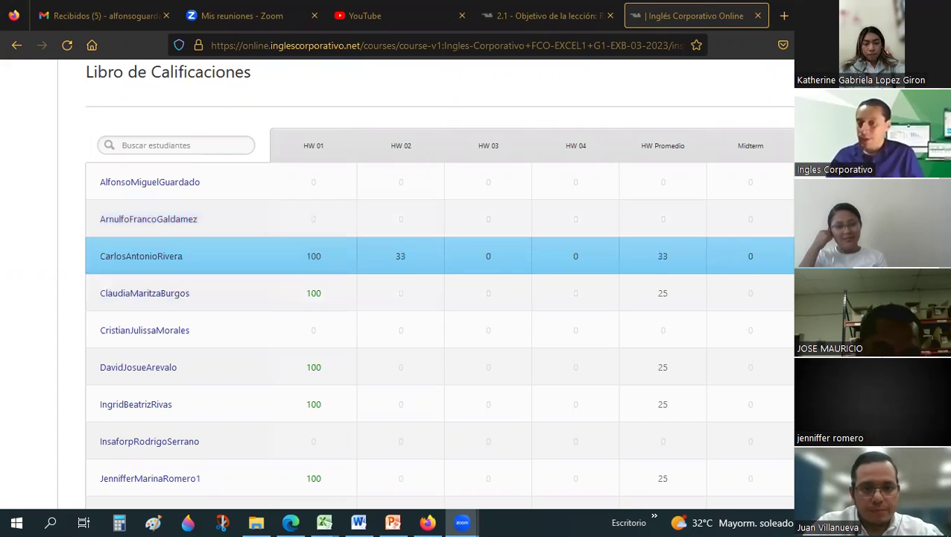
Bring the browser forward and scroll down through the course gradebook.
{"action": "left_click", "coordinate": [2, 247]}
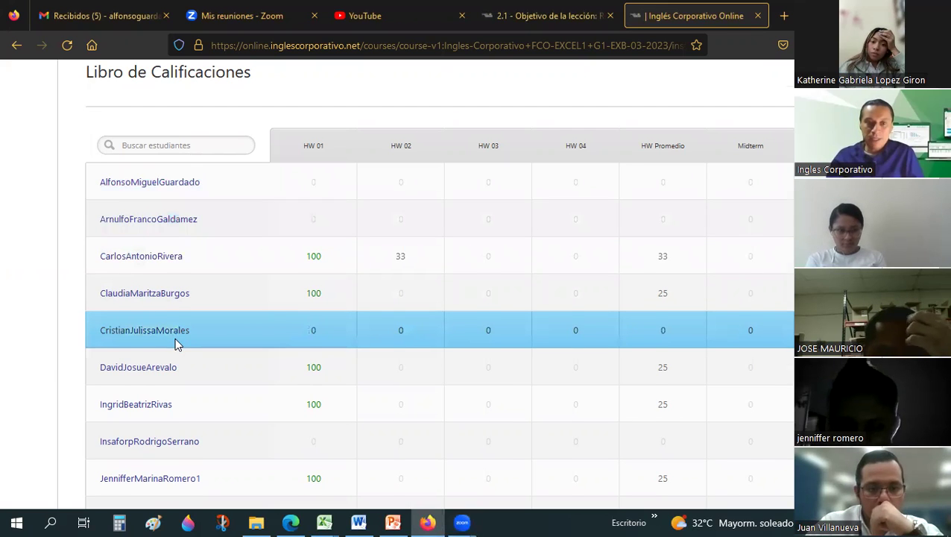
{"action": "scroll", "coordinate": [175, 343], "scroll_direction": "down", "scroll_amount": 2}
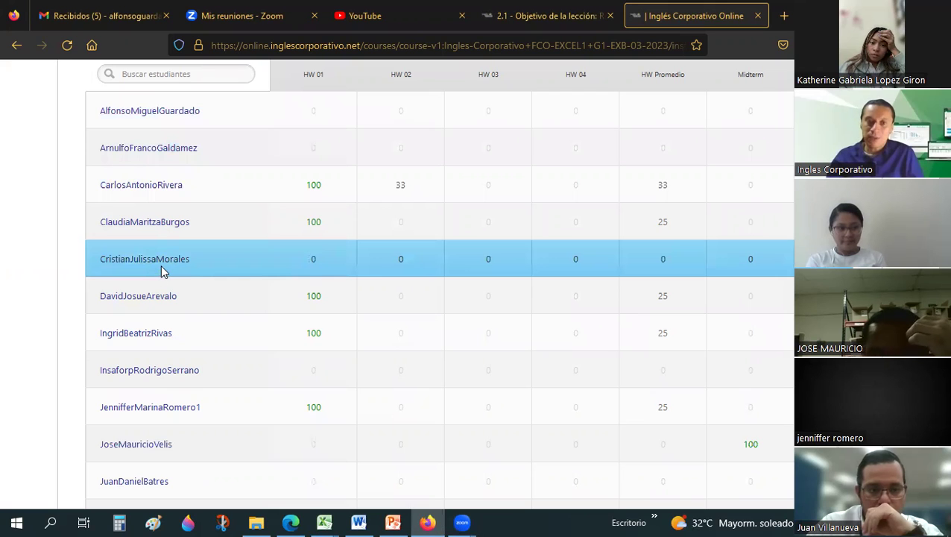
{"action": "scroll", "coordinate": [190, 282], "scroll_direction": "down", "scroll_amount": 2}
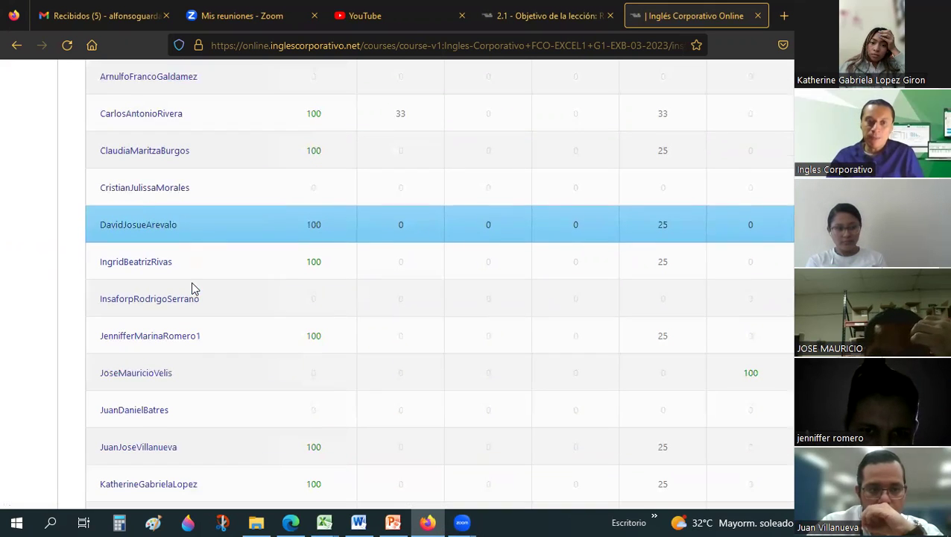
{"action": "scroll", "coordinate": [185, 318], "scroll_direction": "down", "scroll_amount": 2}
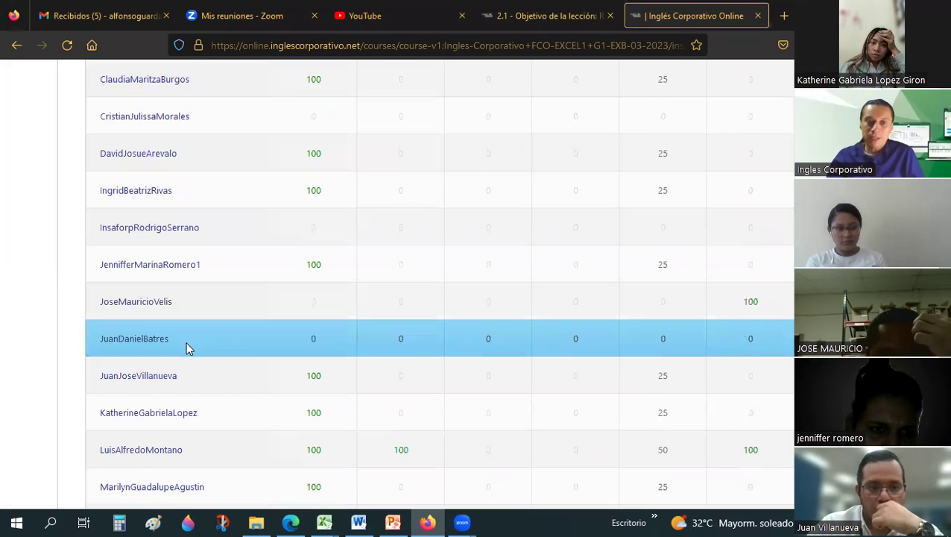
{"action": "scroll", "coordinate": [186, 346], "scroll_direction": "down", "scroll_amount": 2}
{"action": "scroll", "coordinate": [186, 348], "scroll_direction": "down", "scroll_amount": 2}
{"action": "scroll", "coordinate": [187, 348], "scroll_direction": "down", "scroll_amount": 2}
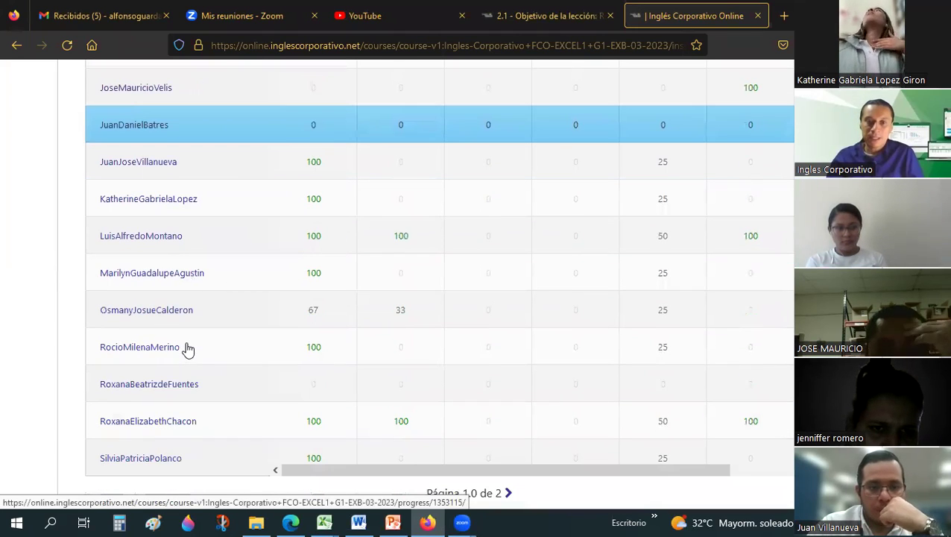
{"action": "scroll", "coordinate": [188, 331], "scroll_direction": "down", "scroll_amount": 2}
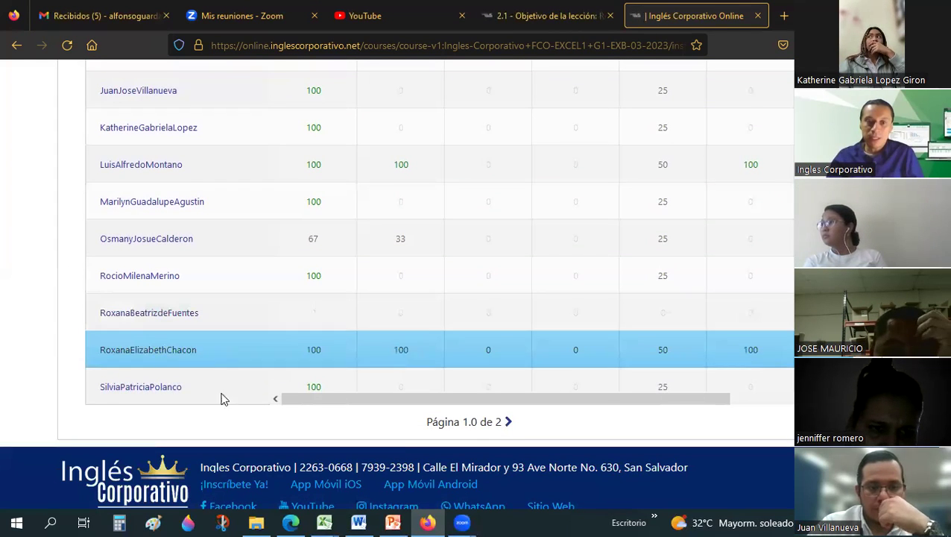
Scroll back up, then switch to the lesson 2.1 'Referencias relativas y absolutas' page.
{"action": "scroll", "coordinate": [504, 384], "scroll_direction": "up", "scroll_amount": 1}
{"action": "scroll", "coordinate": [502, 352], "scroll_direction": "up", "scroll_amount": 1}
{"action": "scroll", "coordinate": [502, 351], "scroll_direction": "up", "scroll_amount": 4}
{"action": "scroll", "coordinate": [502, 352], "scroll_direction": "up", "scroll_amount": 1}
{"action": "scroll", "coordinate": [502, 352], "scroll_direction": "up", "scroll_amount": 2}
{"action": "scroll", "coordinate": [501, 352], "scroll_direction": "up", "scroll_amount": 3}
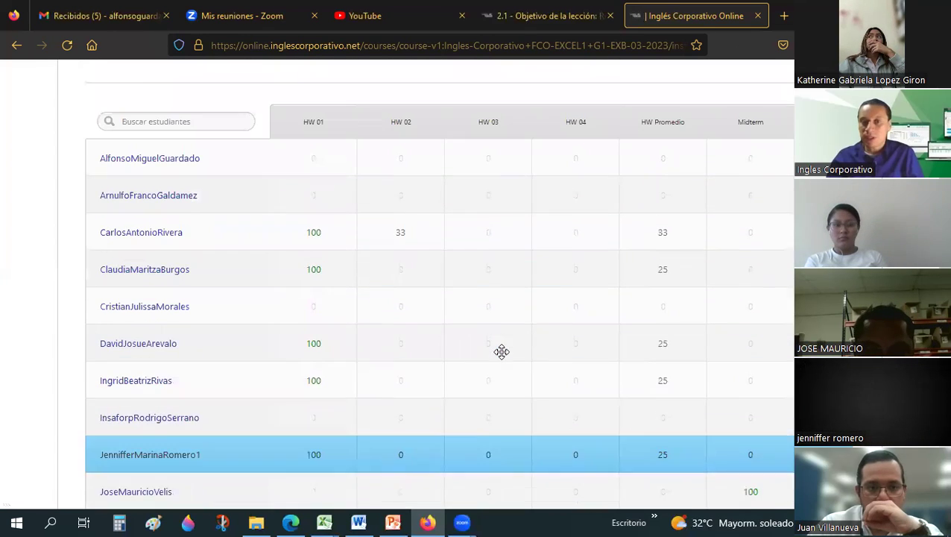
{"action": "scroll", "coordinate": [502, 352], "scroll_direction": "up", "scroll_amount": 3}
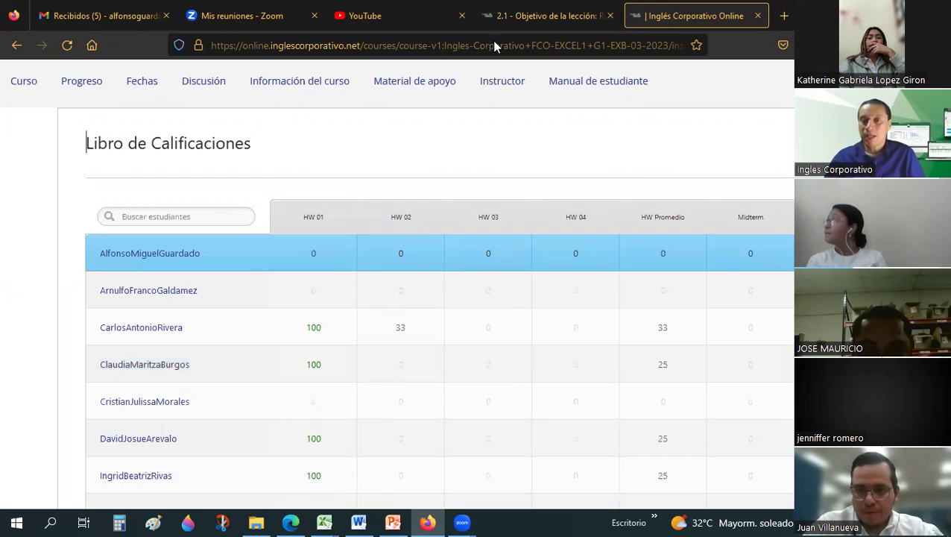
{"action": "left_click", "coordinate": [544, 16]}
{"action": "scroll", "coordinate": [110, 197], "scroll_direction": "down", "scroll_amount": 3}
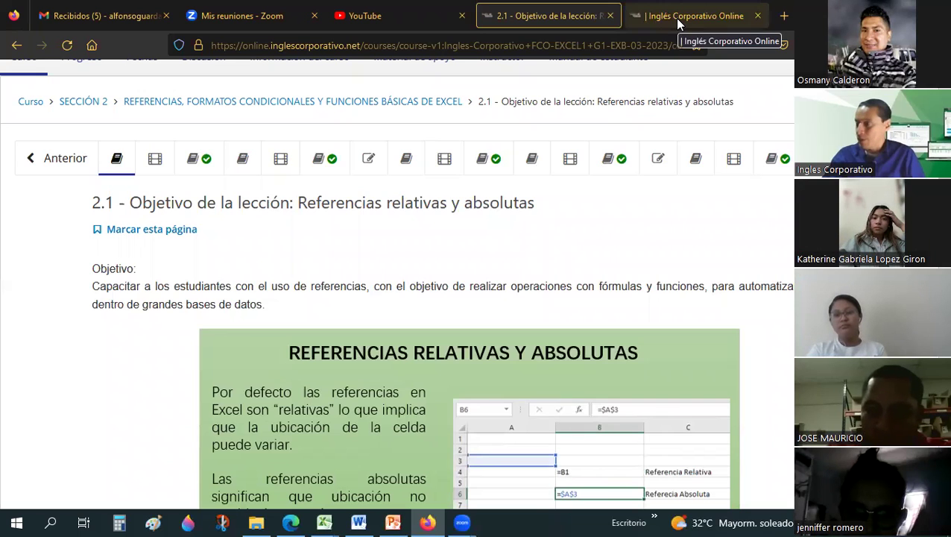
{"action": "left_click", "coordinate": [678, 18]}
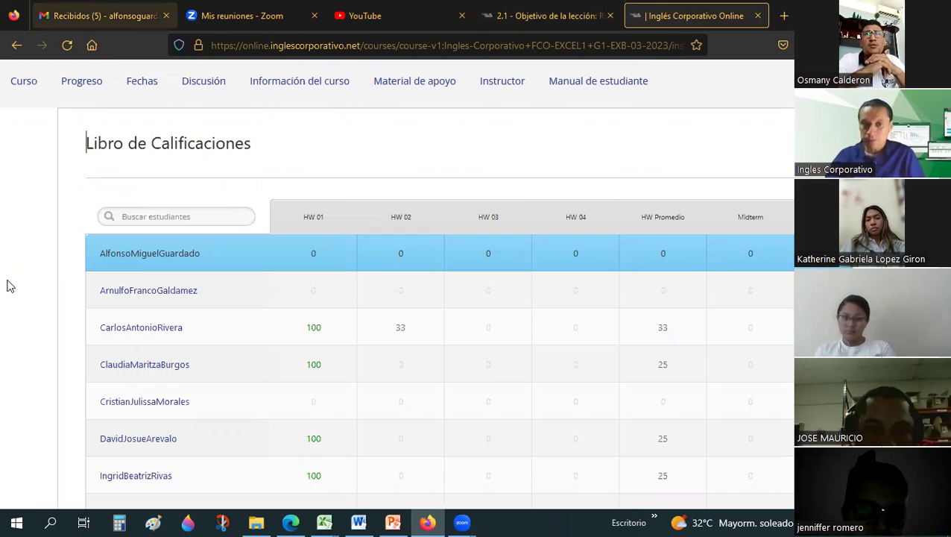
{"action": "scroll", "coordinate": [146, 252], "scroll_direction": "down", "scroll_amount": 3}
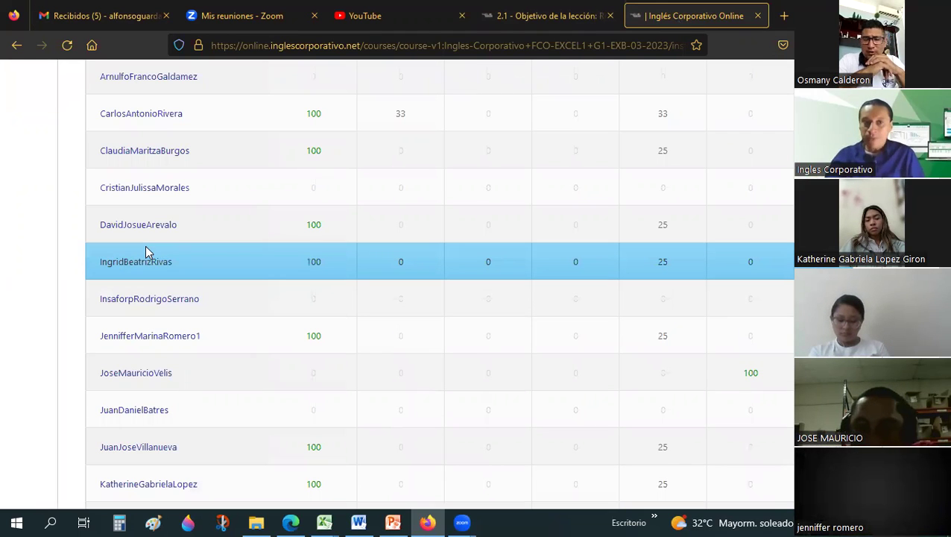
{"action": "scroll", "coordinate": [146, 252], "scroll_direction": "down", "scroll_amount": 3}
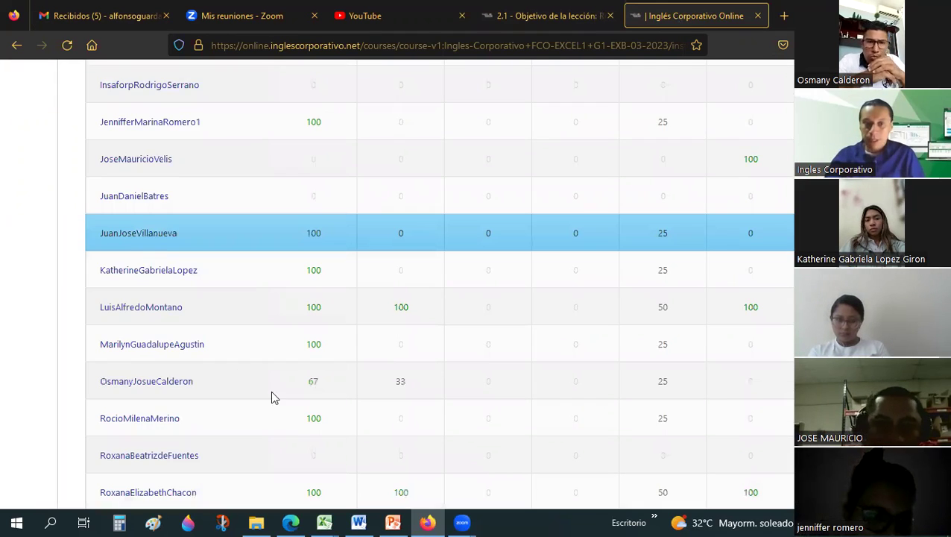
{"action": "scroll", "coordinate": [329, 397], "scroll_direction": "down", "scroll_amount": 1}
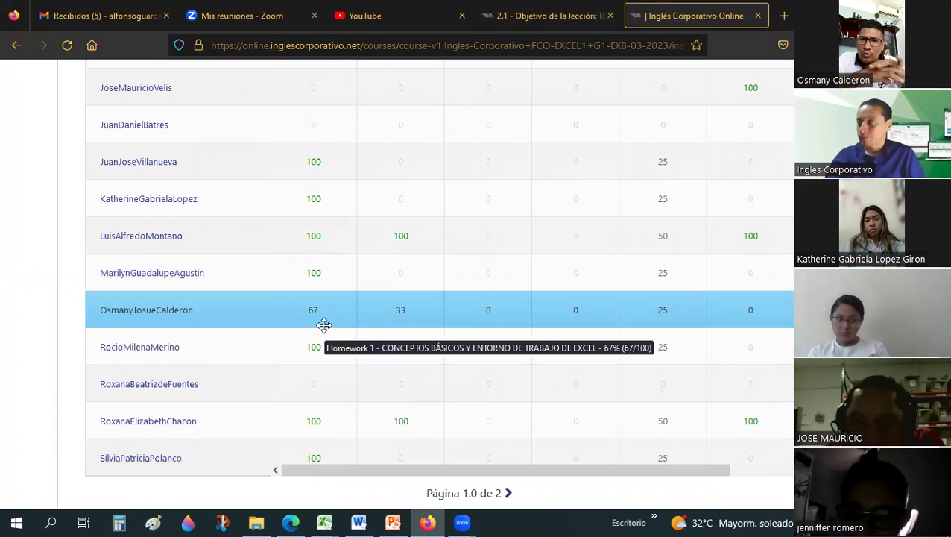
{"action": "left_click", "coordinate": [529, 6]}
{"action": "scroll", "coordinate": [45, 246], "scroll_direction": "up", "scroll_amount": 2}
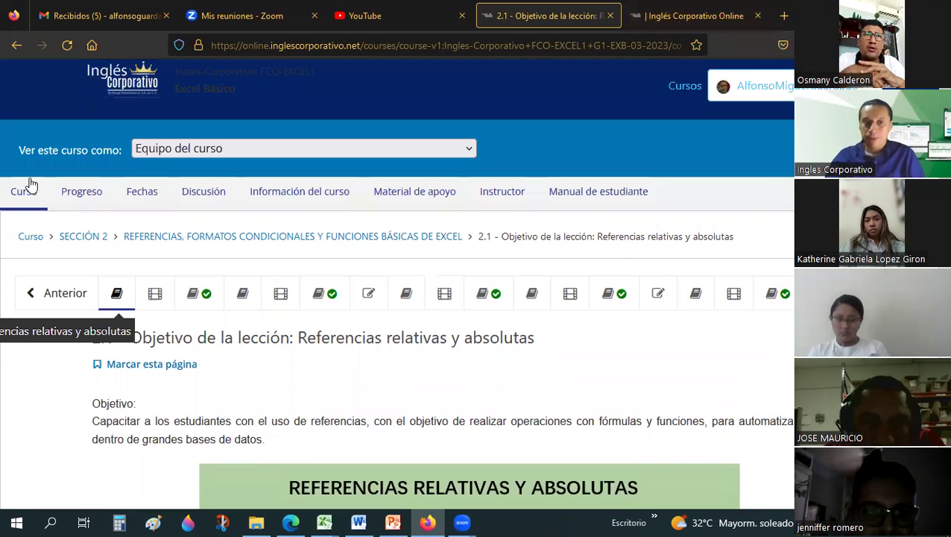
Open the Curso breadcrumb link in a new tab to view lesson 1.7 'Portapapeles', then return to lesson 2.1.
{"action": "scroll", "coordinate": [30, 185], "scroll_direction": "down", "scroll_amount": 1}
{"action": "right_click", "coordinate": [30, 179]}
{"action": "left_click", "coordinate": [70, 194]}
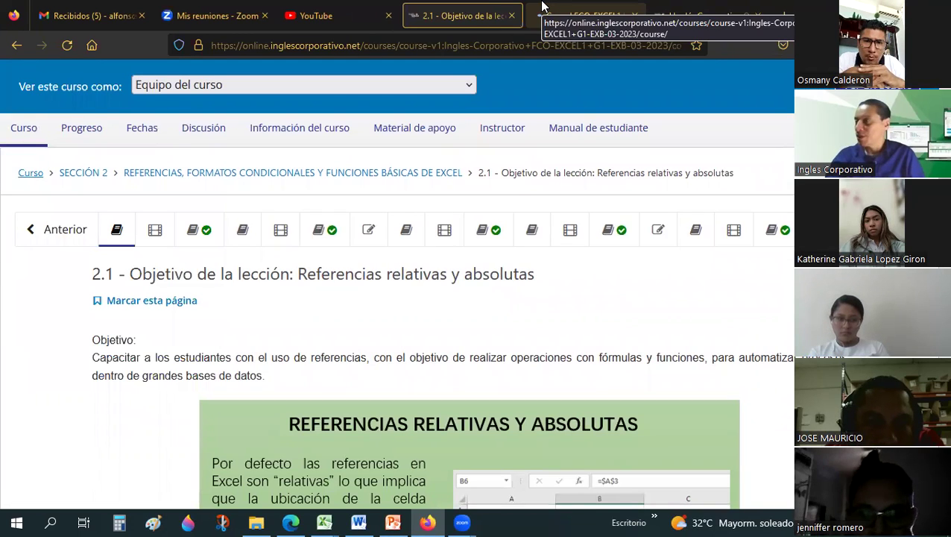
{"action": "left_click", "coordinate": [544, 9]}
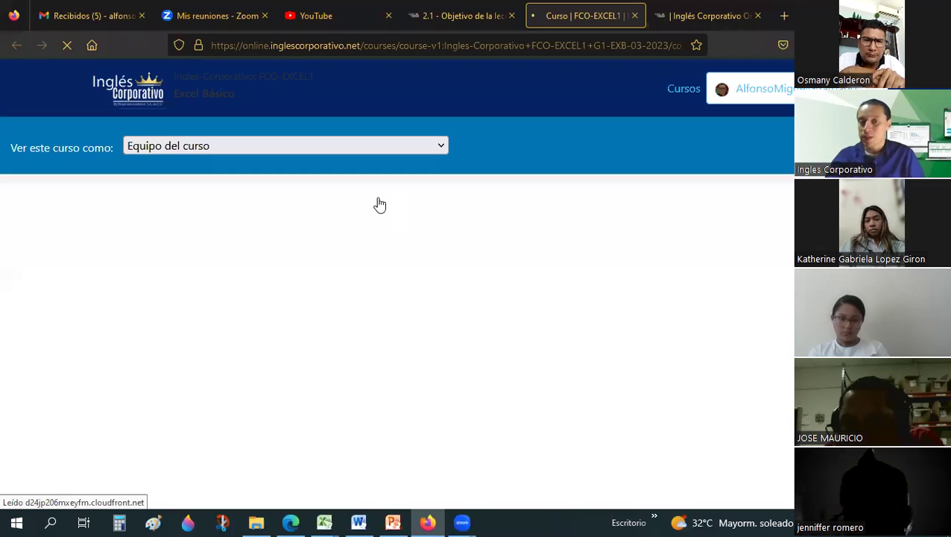
{"action": "scroll", "coordinate": [115, 262], "scroll_direction": "down", "scroll_amount": 2}
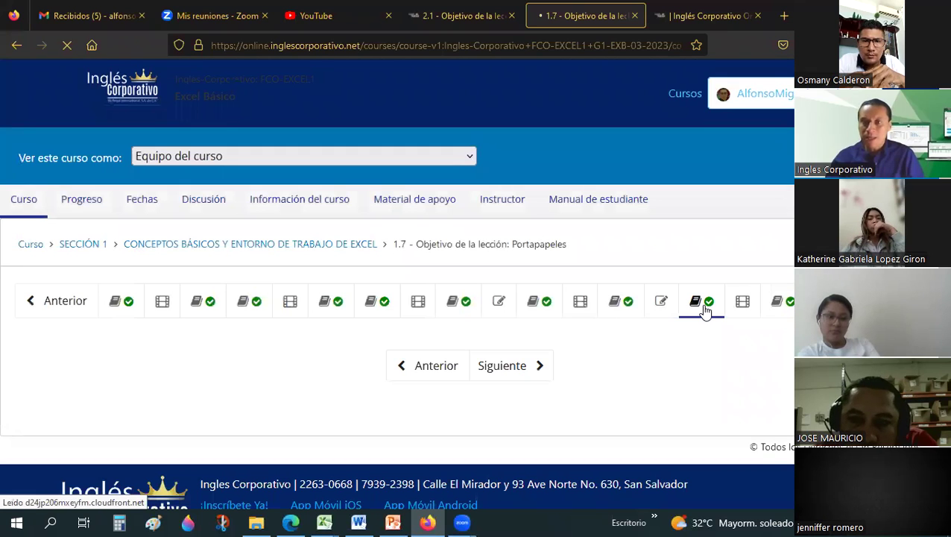
{"action": "scroll", "coordinate": [706, 305], "scroll_direction": "down", "scroll_amount": 2}
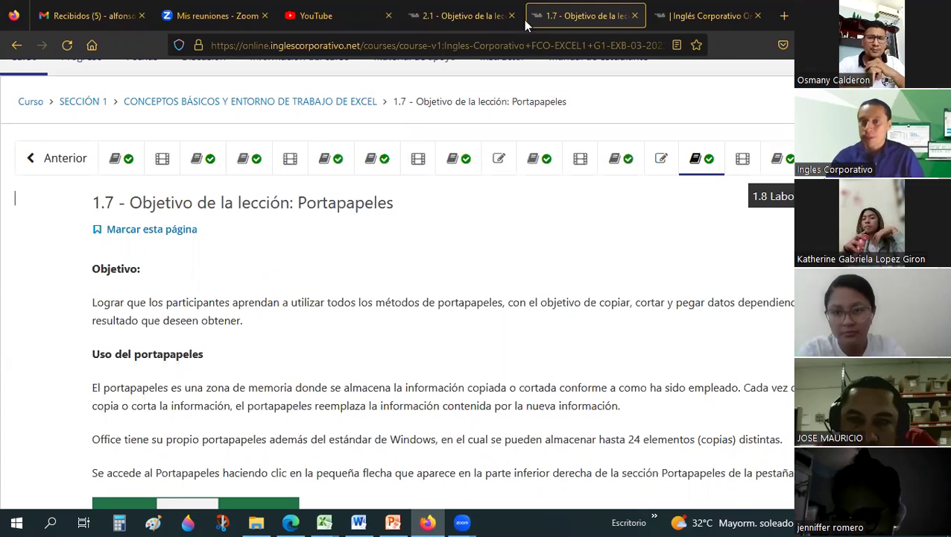
{"action": "left_click", "coordinate": [455, 14]}
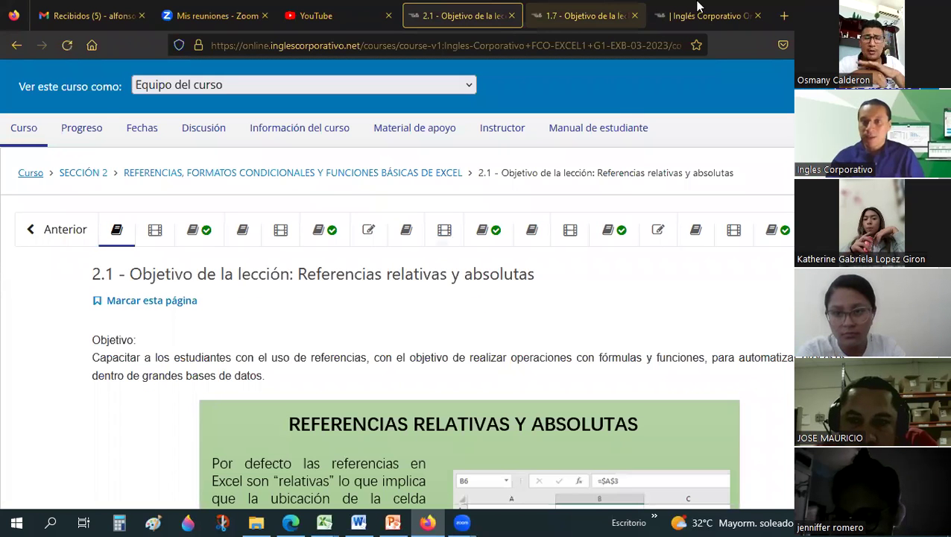
Scroll through the student scores in the gradebook, then switch back to the lesson 1.7 clipboard page.
{"action": "left_click", "coordinate": [698, 7]}
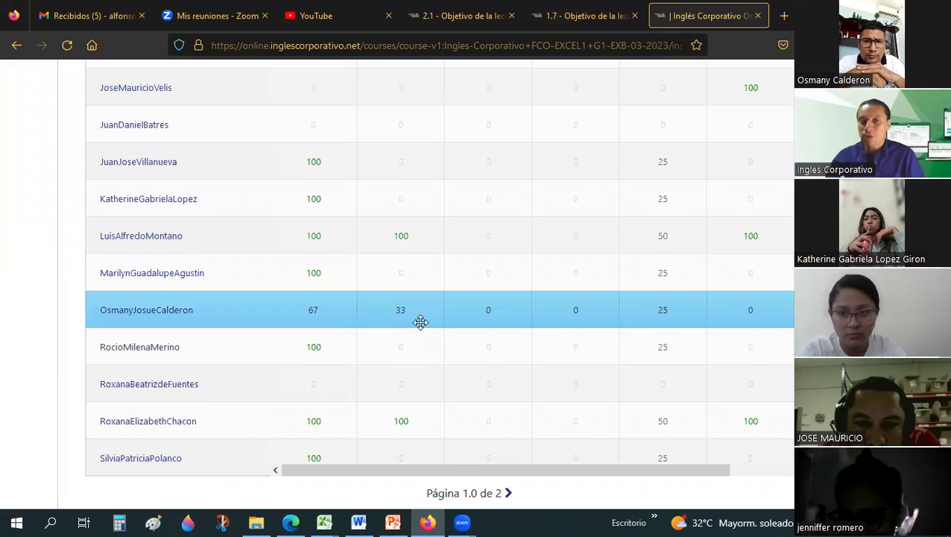
{"action": "scroll", "coordinate": [411, 328], "scroll_direction": "up", "scroll_amount": 5}
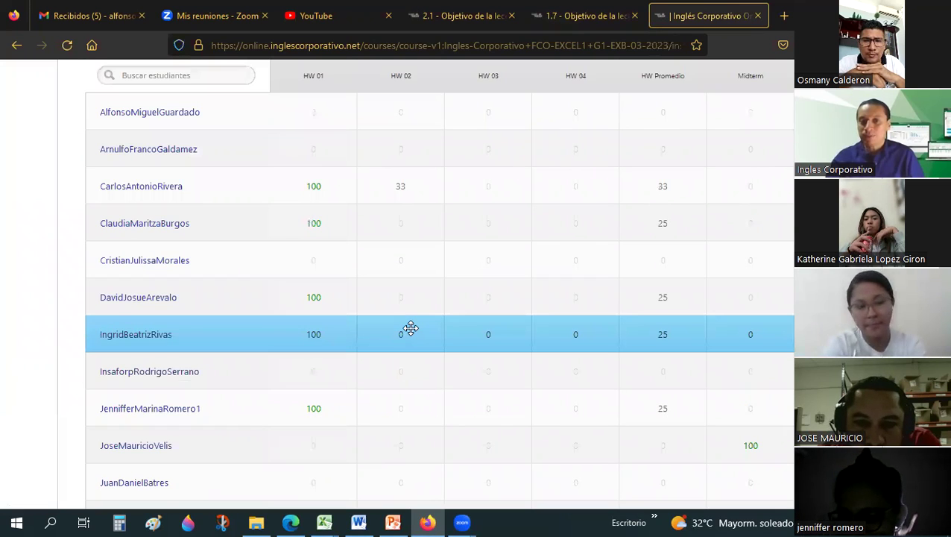
{"action": "scroll", "coordinate": [411, 328], "scroll_direction": "up", "scroll_amount": 2}
{"action": "scroll", "coordinate": [411, 328], "scroll_direction": "down", "scroll_amount": 5}
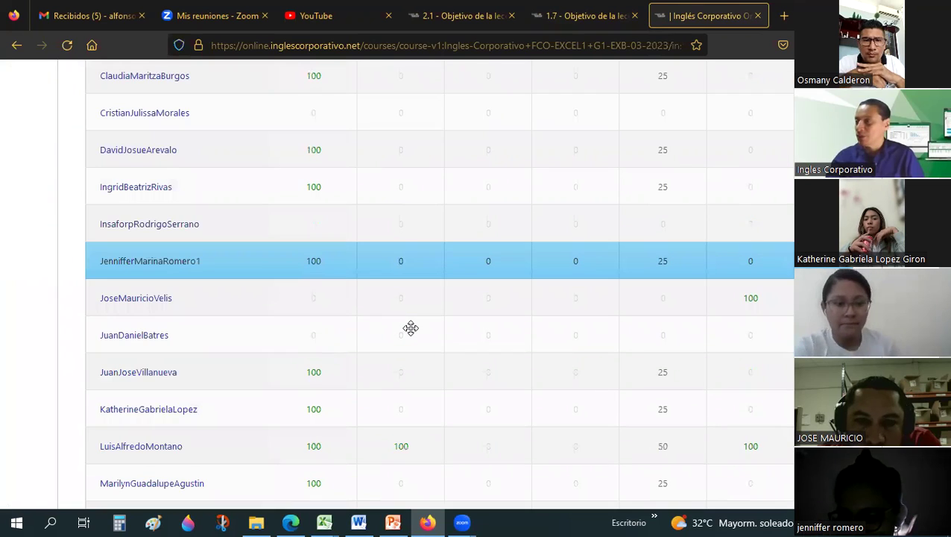
{"action": "scroll", "coordinate": [410, 328], "scroll_direction": "down", "scroll_amount": 2}
{"action": "scroll", "coordinate": [411, 328], "scroll_direction": "down", "scroll_amount": 2}
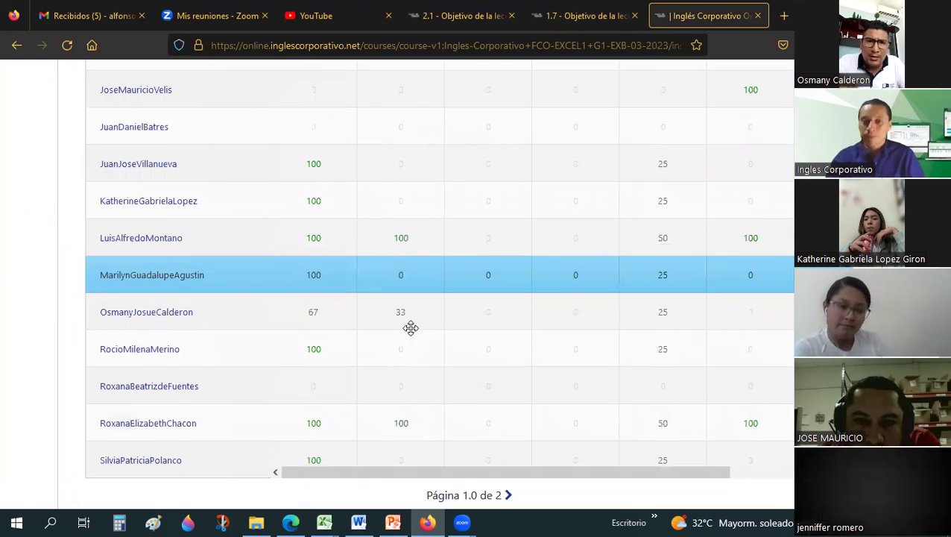
{"action": "scroll", "coordinate": [411, 328], "scroll_direction": "up", "scroll_amount": 7}
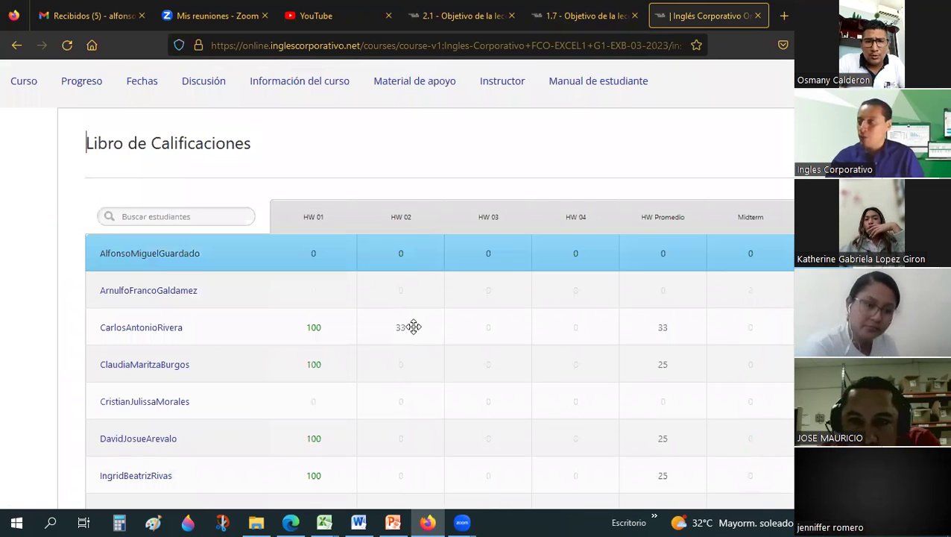
{"action": "scroll", "coordinate": [414, 324], "scroll_direction": "down", "scroll_amount": 4}
{"action": "scroll", "coordinate": [413, 328], "scroll_direction": "down", "scroll_amount": 5}
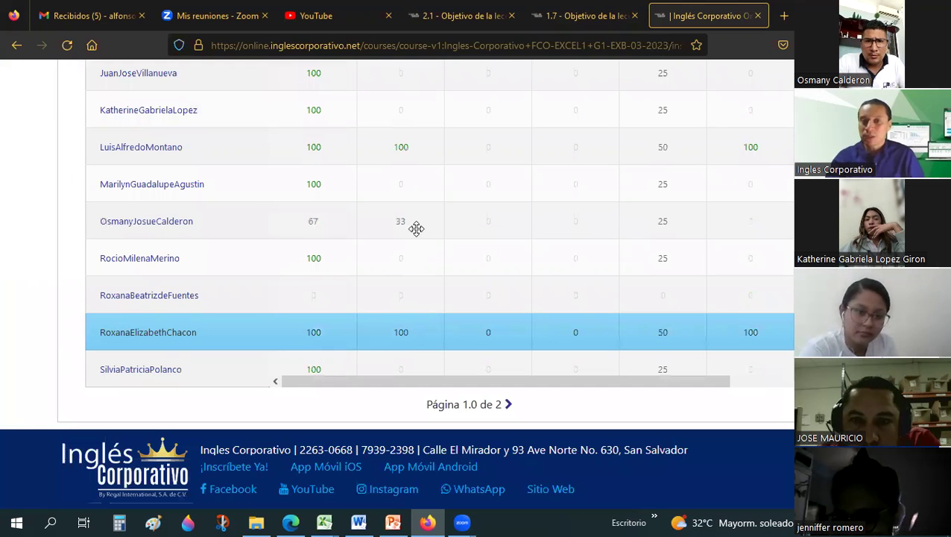
{"action": "mouse_move", "coordinate": [313, 221]}
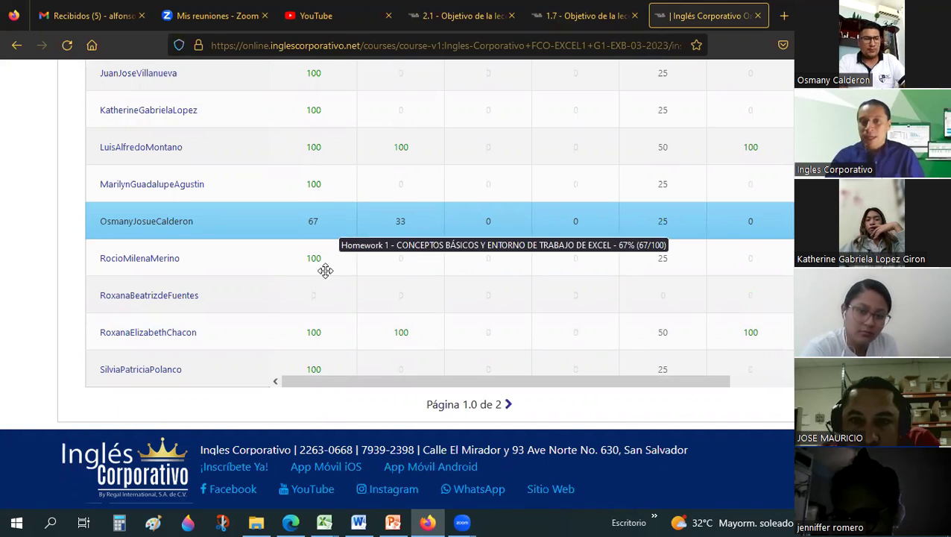
{"action": "key", "text": "ctrl+shift+Tab"}
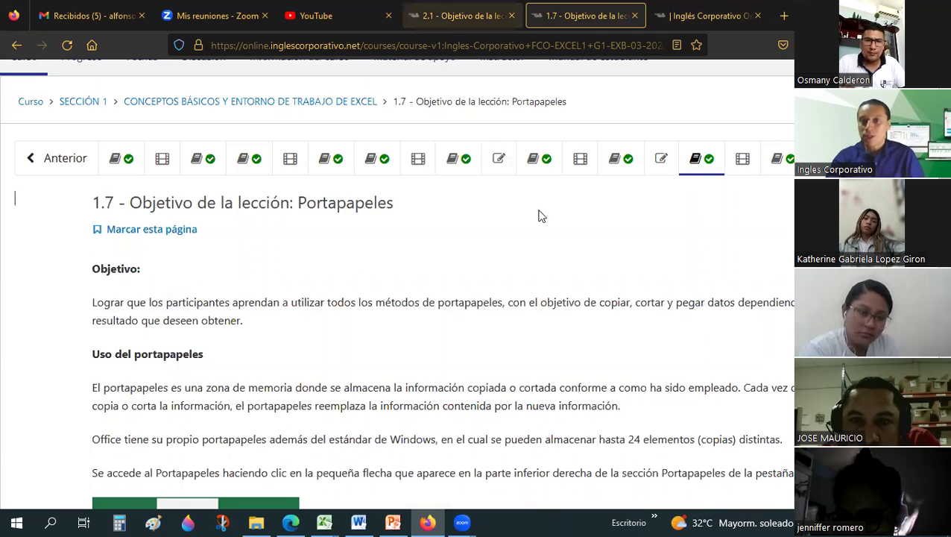
Cycle through the Referencias relativas and Portapapeles lesson tabs to reach the '| Inglés Corporativo' gradebook.
{"action": "key", "text": "ctrl+shift+Tab"}
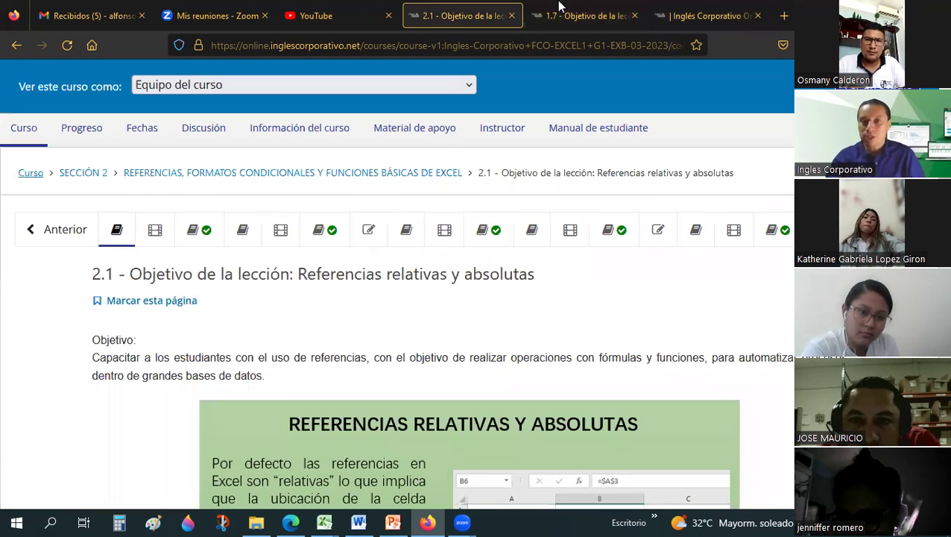
{"action": "left_click", "coordinate": [561, 9]}
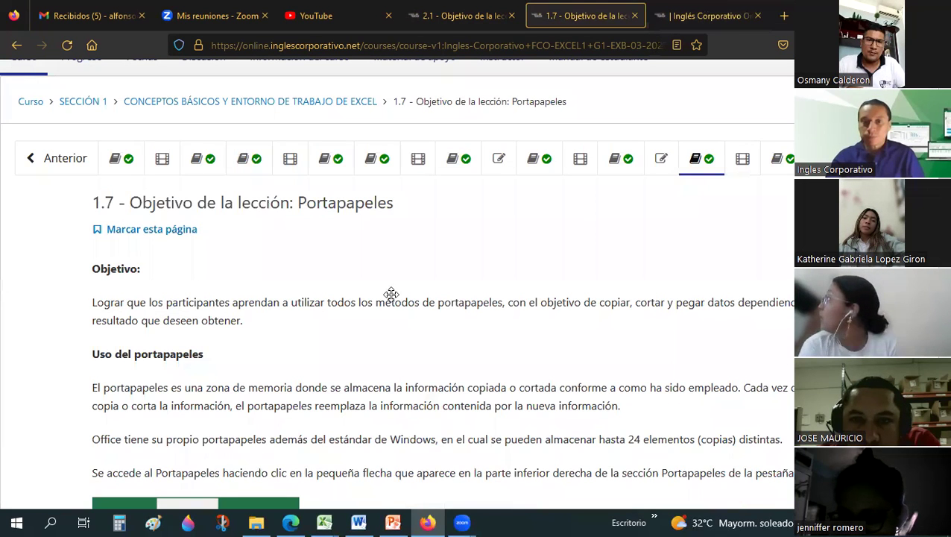
{"action": "key", "text": "ctrl+Tab"}
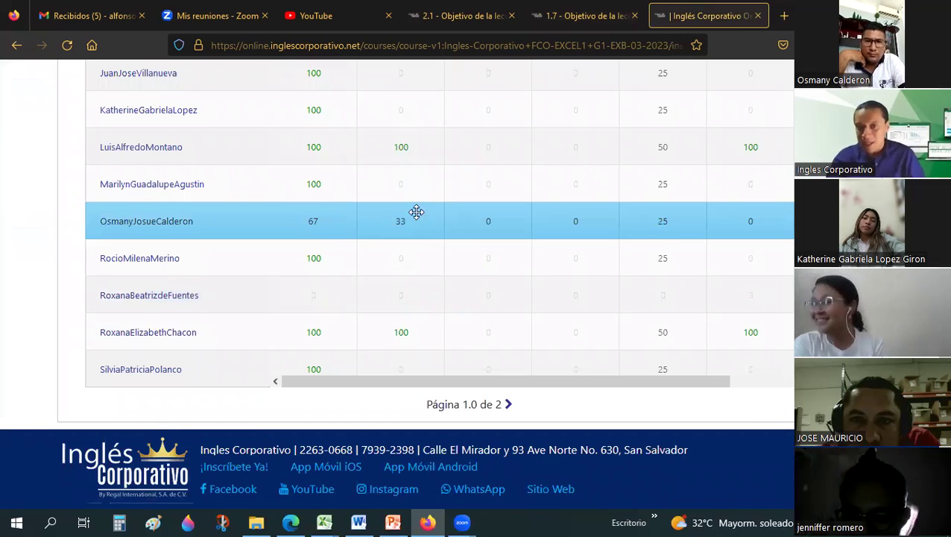
{"action": "mouse_move", "coordinate": [401, 222]}
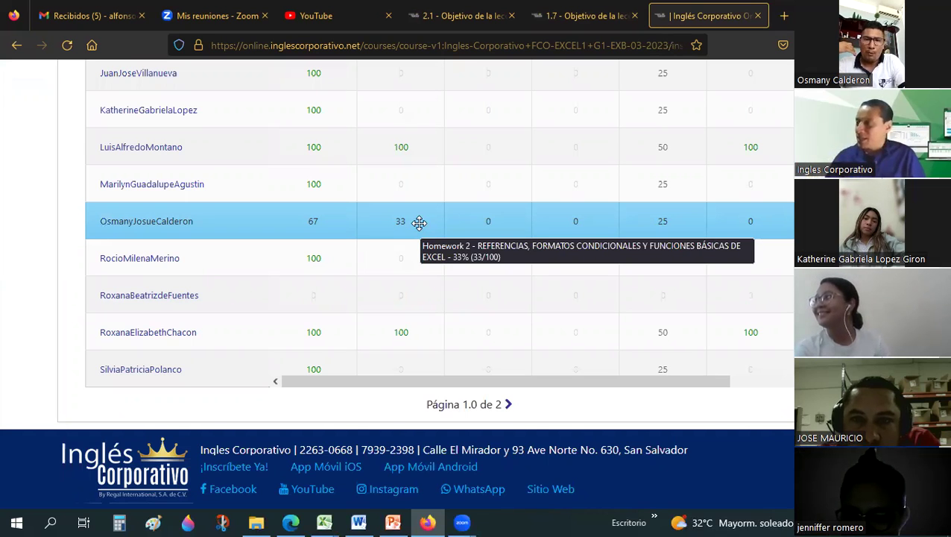
{"action": "scroll", "coordinate": [419, 222], "scroll_direction": "up", "scroll_amount": 4}
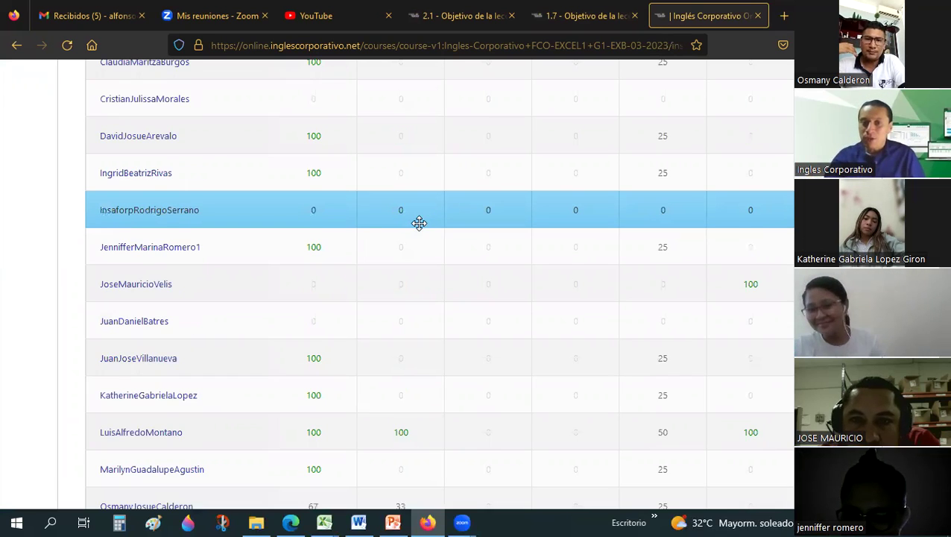
{"action": "scroll", "coordinate": [419, 222], "scroll_direction": "up", "scroll_amount": 2}
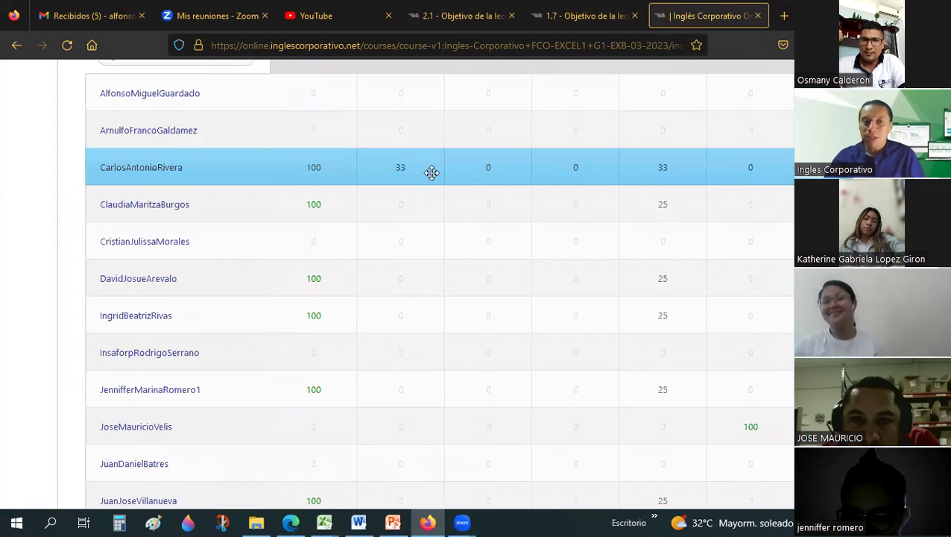
{"action": "scroll", "coordinate": [441, 239], "scroll_direction": "down", "scroll_amount": 1}
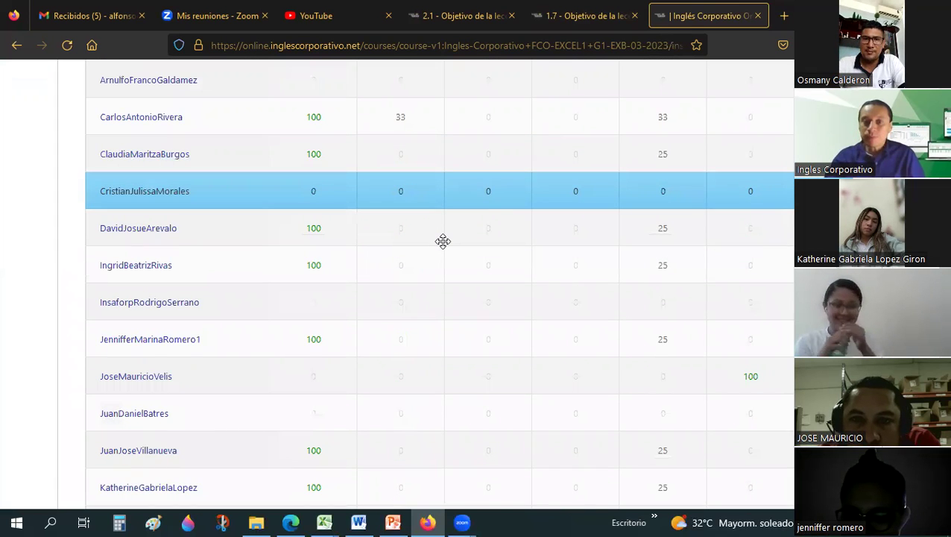
{"action": "scroll", "coordinate": [442, 240], "scroll_direction": "down", "scroll_amount": 5}
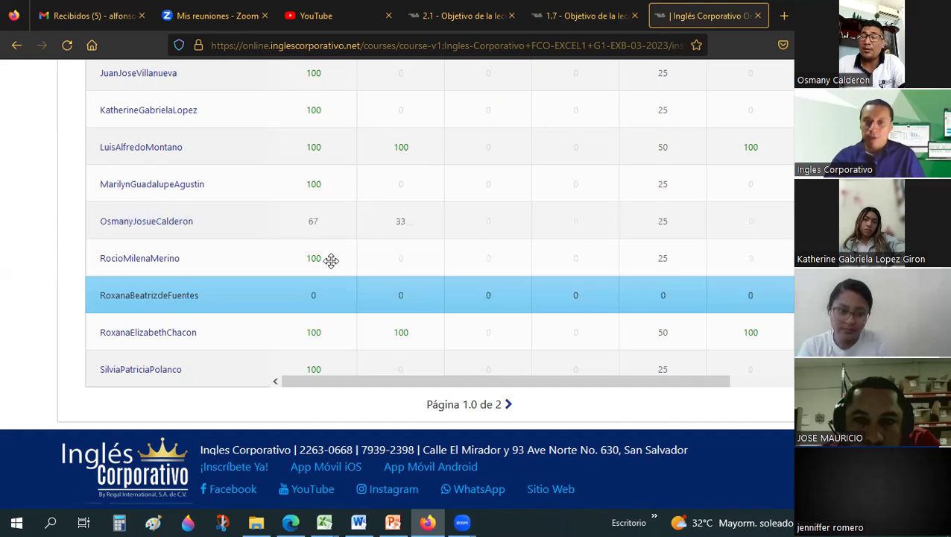
{"action": "scroll", "coordinate": [331, 259], "scroll_direction": "up", "scroll_amount": 2}
{"action": "scroll", "coordinate": [331, 260], "scroll_direction": "up", "scroll_amount": 2}
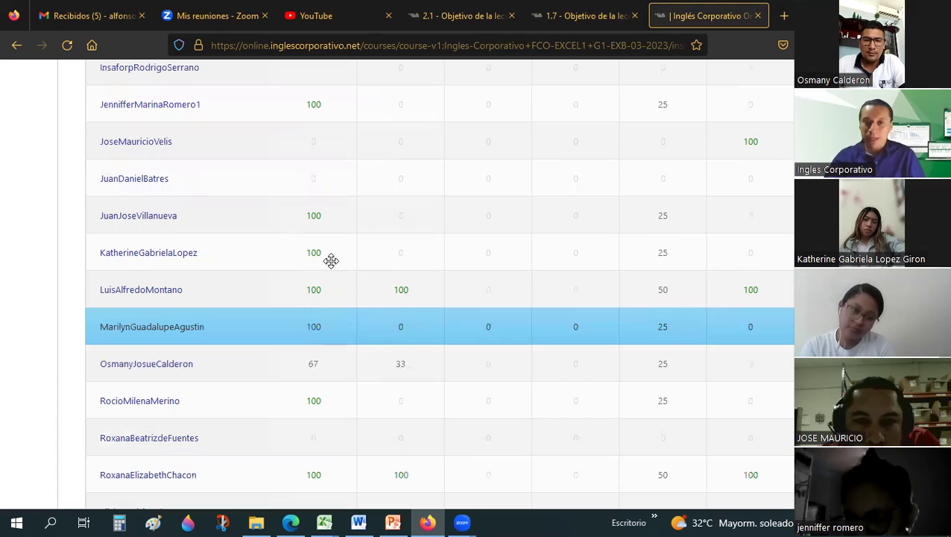
{"action": "scroll", "coordinate": [331, 260], "scroll_direction": "up", "scroll_amount": 2}
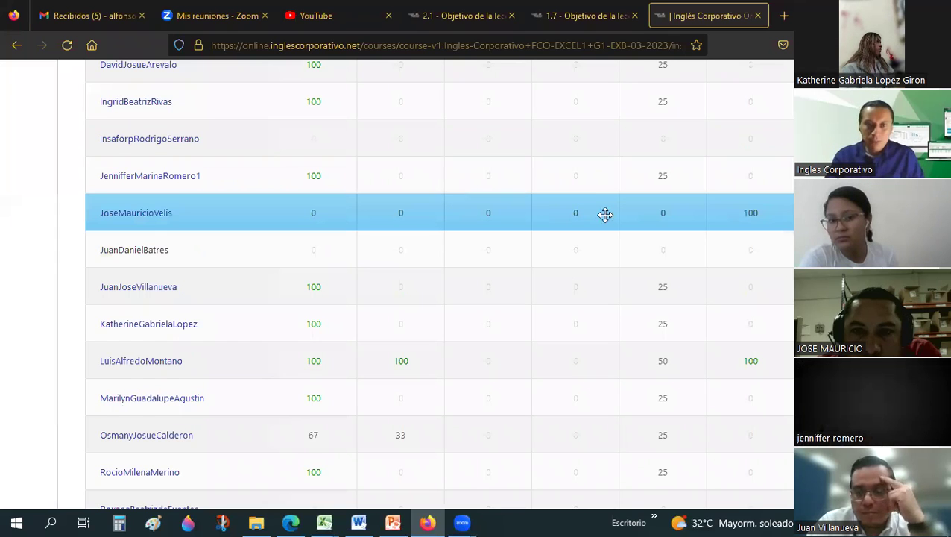
{"action": "scroll", "coordinate": [605, 214], "scroll_direction": "up", "scroll_amount": 1}
{"action": "scroll", "coordinate": [606, 214], "scroll_direction": "up", "scroll_amount": 5}
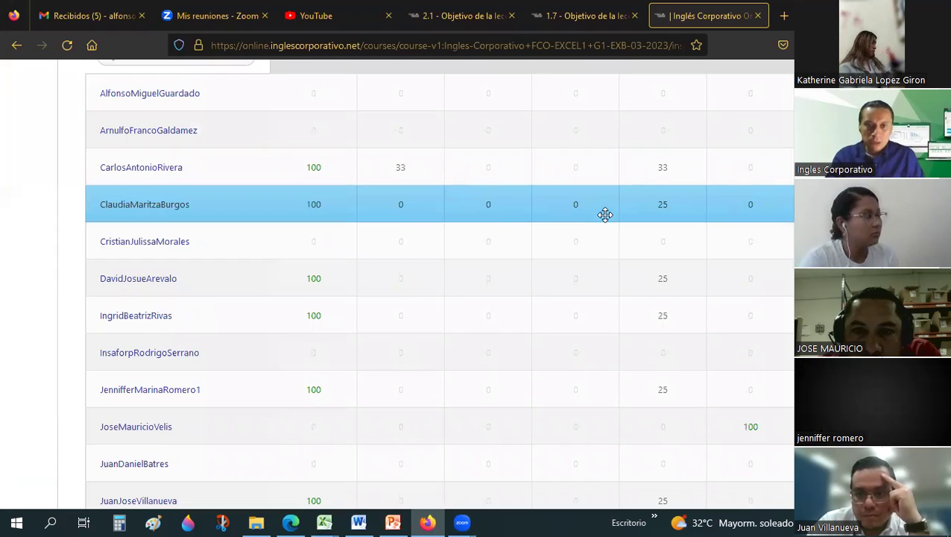
{"action": "scroll", "coordinate": [605, 215], "scroll_direction": "up", "scroll_amount": 2}
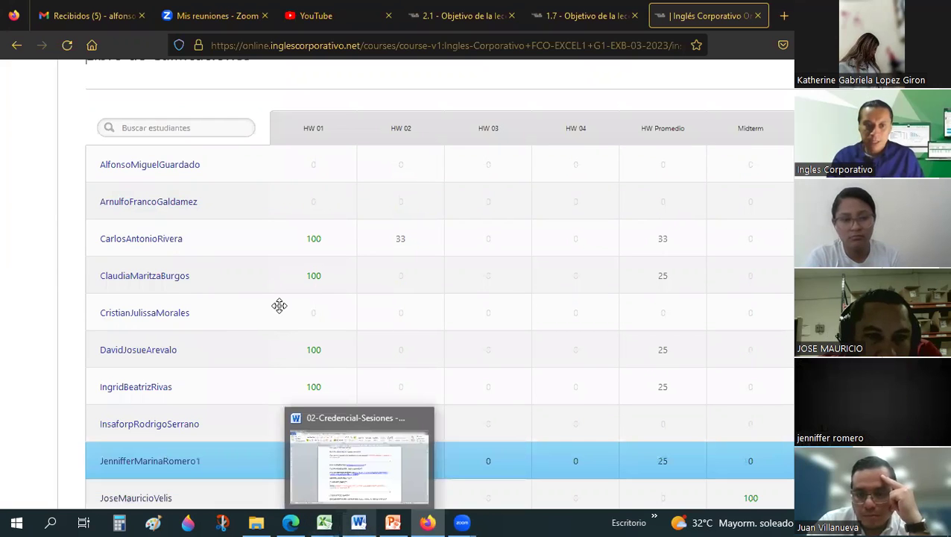
{"action": "scroll", "coordinate": [362, 497], "scroll_direction": "down", "scroll_amount": 2}
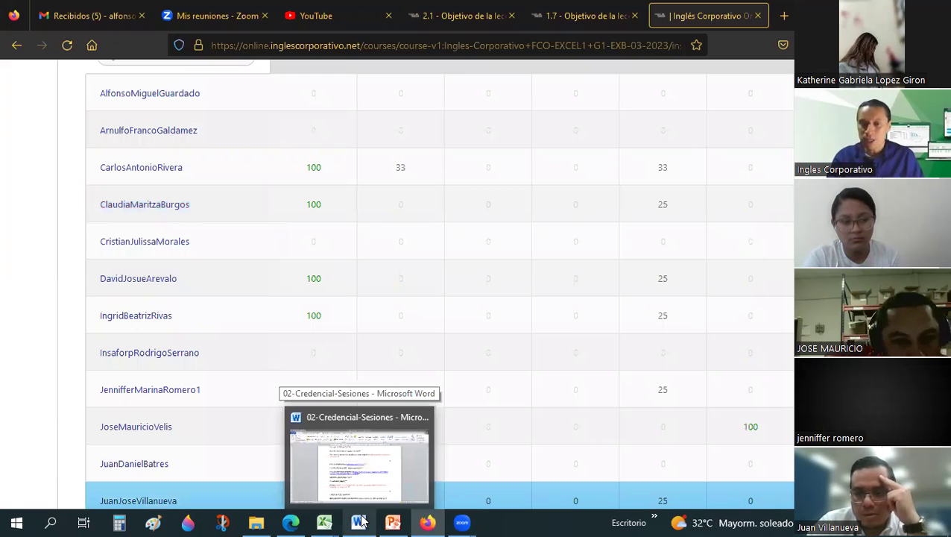
{"action": "left_click", "coordinate": [361, 521]}
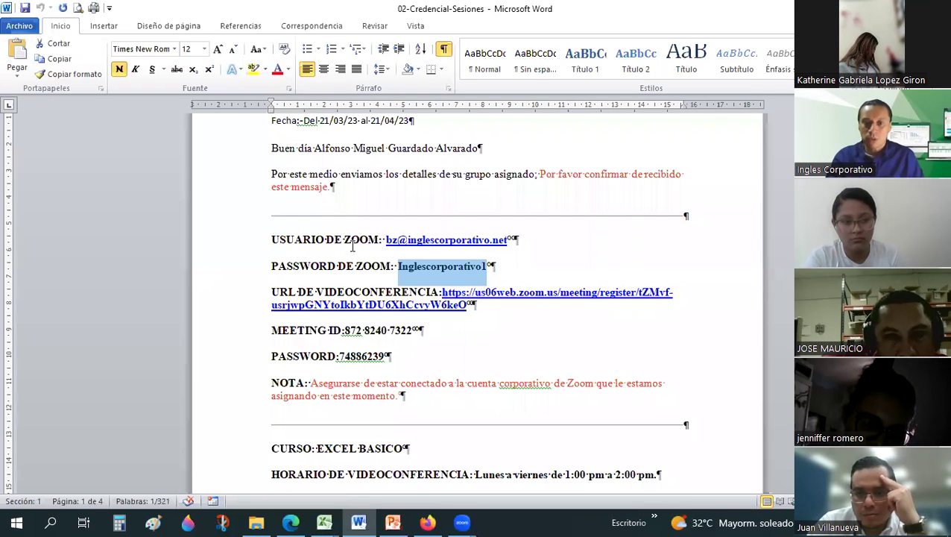
Copy the LISTA DE ASISTENCIA spreadsheet link from the Word document into a new Firefox tab's address bar.
{"action": "left_click", "coordinate": [352, 246]}
{"action": "scroll", "coordinate": [353, 246], "scroll_direction": "down", "scroll_amount": 1}
{"action": "scroll", "coordinate": [353, 247], "scroll_direction": "down", "scroll_amount": 5}
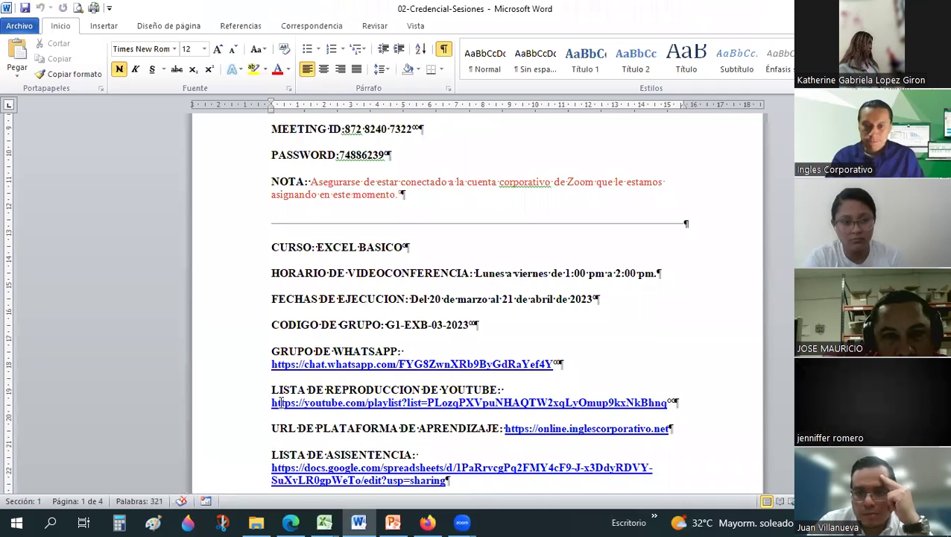
{"action": "scroll", "coordinate": [273, 403], "scroll_direction": "down", "scroll_amount": 2}
{"action": "left_click_drag", "start_coordinate": [273, 403], "coordinate": [461, 422]}
{"action": "key", "text": "ctrl+c"}
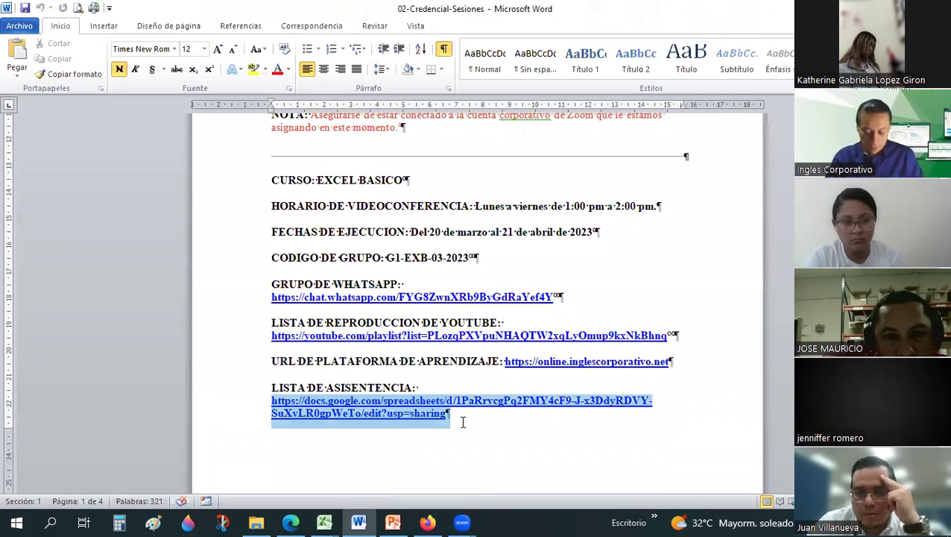
{"action": "key", "text": "alt+Tab"}
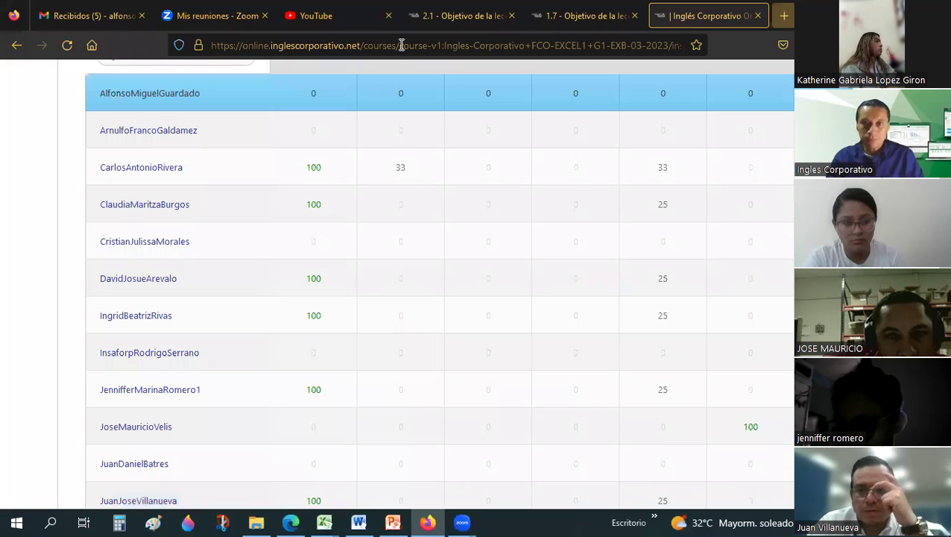
{"action": "key", "text": "ctrl+t"}
{"action": "key", "text": "ctrl+v"}
{"action": "key", "text": "Escape"}
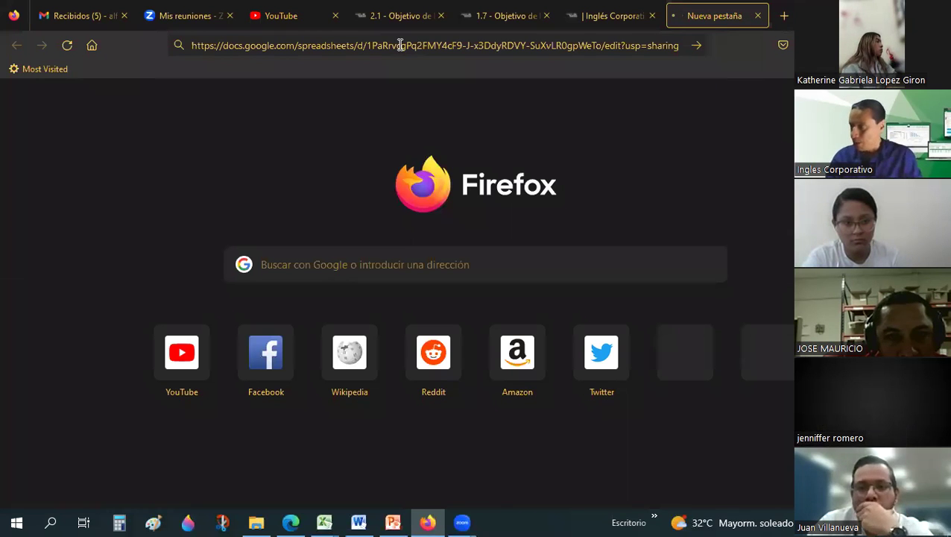
Load the 'FCO CONTROL…' attendance spreadsheet, then return to the course gradebook of student scores.
{"action": "key", "text": "Return"}
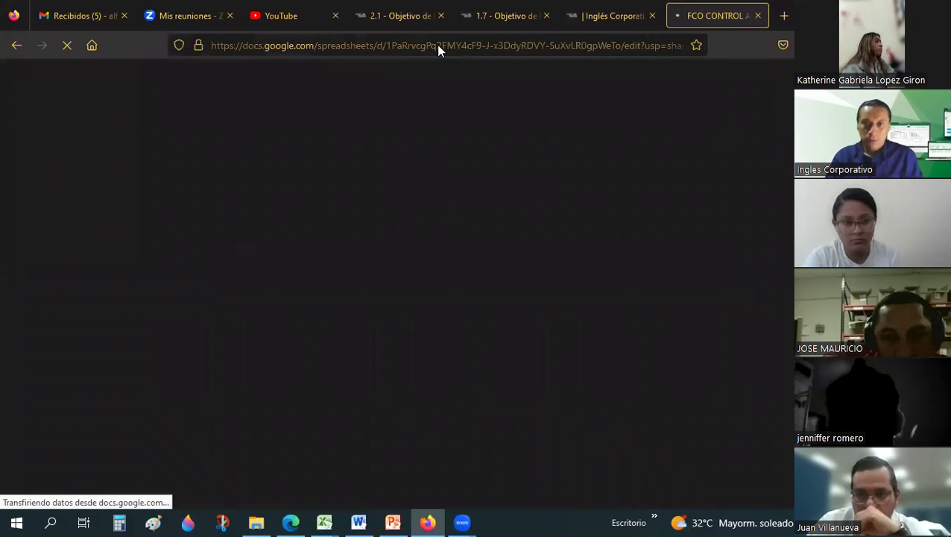
{"action": "left_click", "coordinate": [478, 9]}
{"action": "left_click", "coordinate": [571, 14]}
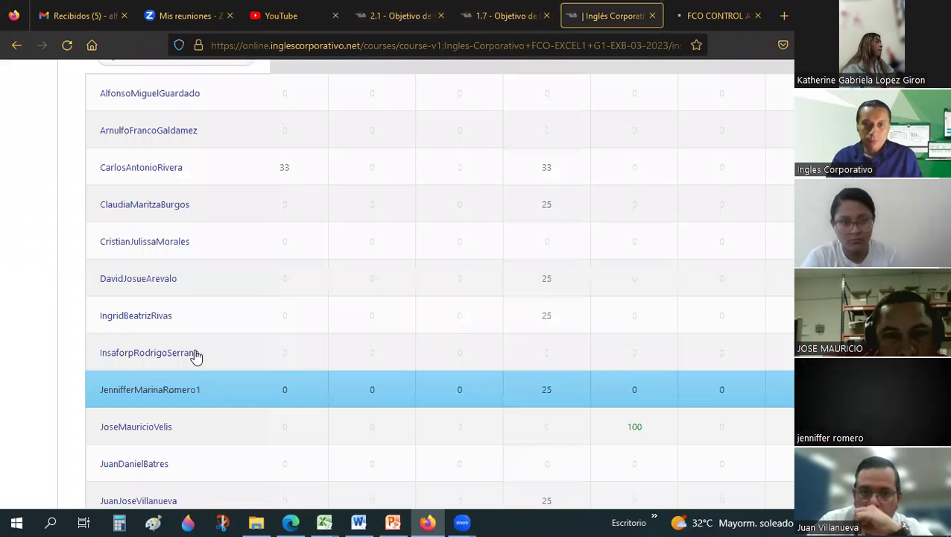
{"action": "scroll", "coordinate": [597, 447], "scroll_direction": "up", "scroll_amount": 2}
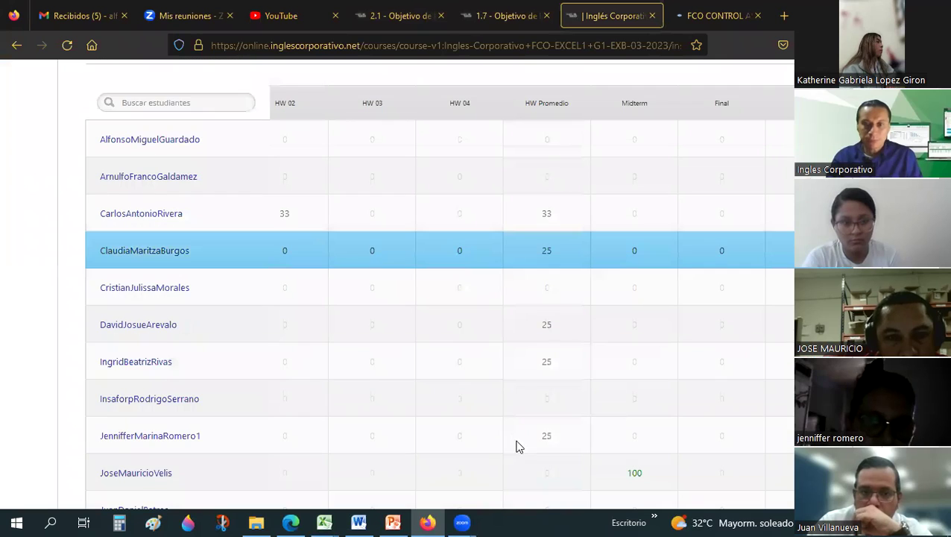
{"action": "scroll", "coordinate": [507, 418], "scroll_direction": "down", "scroll_amount": 6}
{"action": "scroll", "coordinate": [146, 336], "scroll_direction": "left", "scroll_amount": 3}
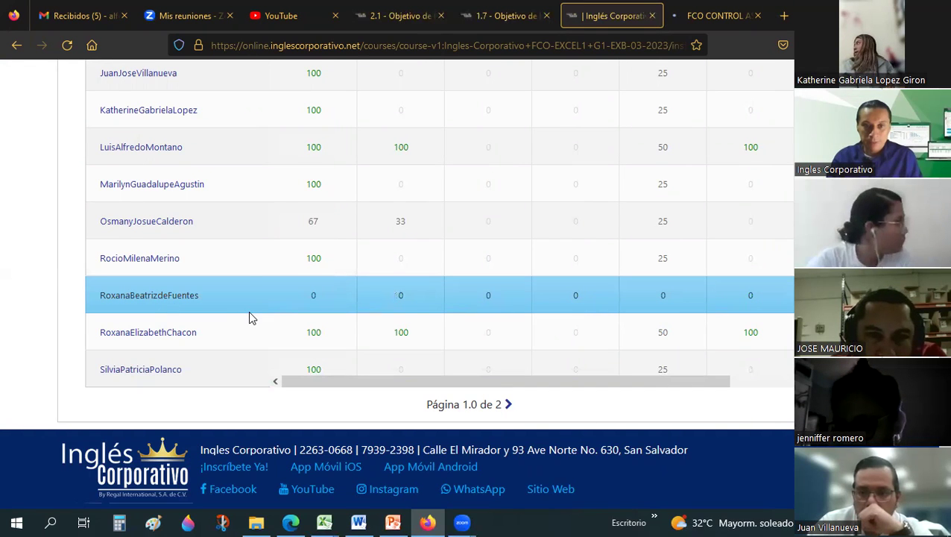
Scroll the gradebook back up and move to the lesson 1.7 Portapapeles page.
{"action": "scroll", "coordinate": [250, 317], "scroll_direction": "up", "scroll_amount": 1}
{"action": "scroll", "coordinate": [249, 317], "scroll_direction": "up", "scroll_amount": 1}
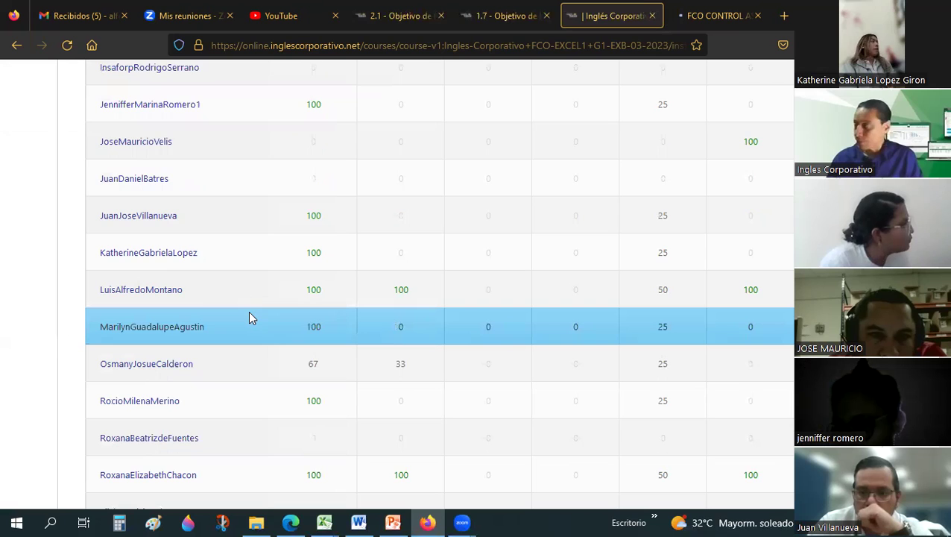
{"action": "scroll", "coordinate": [250, 317], "scroll_direction": "up", "scroll_amount": 1}
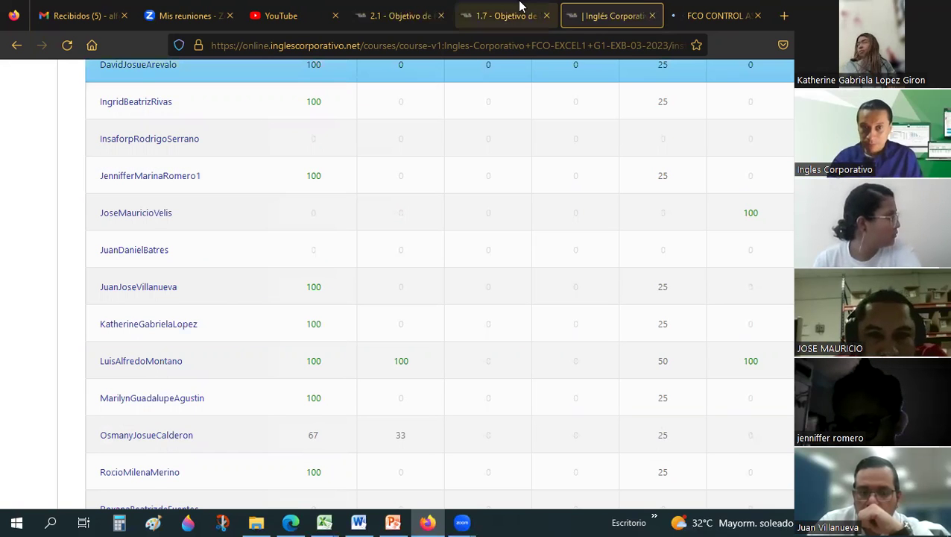
{"action": "left_click", "coordinate": [519, 9]}
{"action": "left_click", "coordinate": [611, 11]}
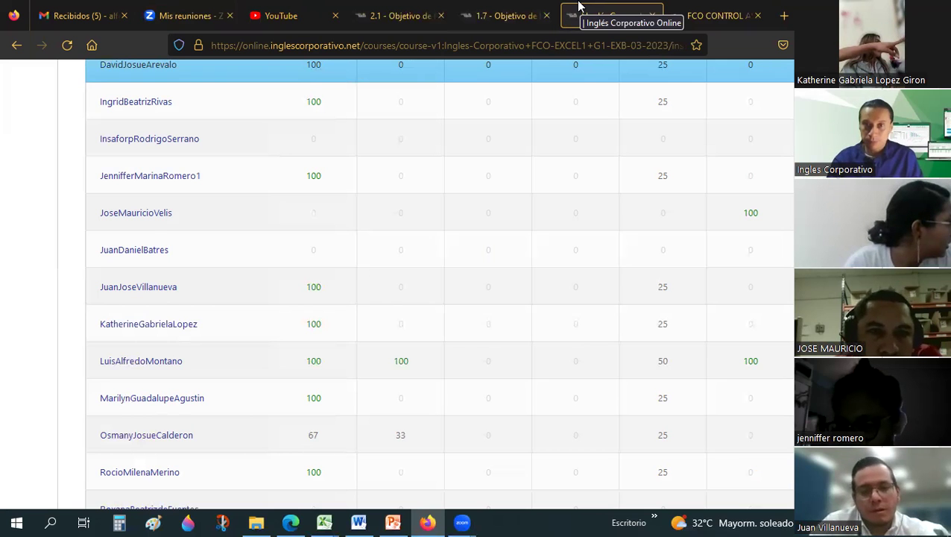
{"action": "key", "text": "ctrl+shift+Tab"}
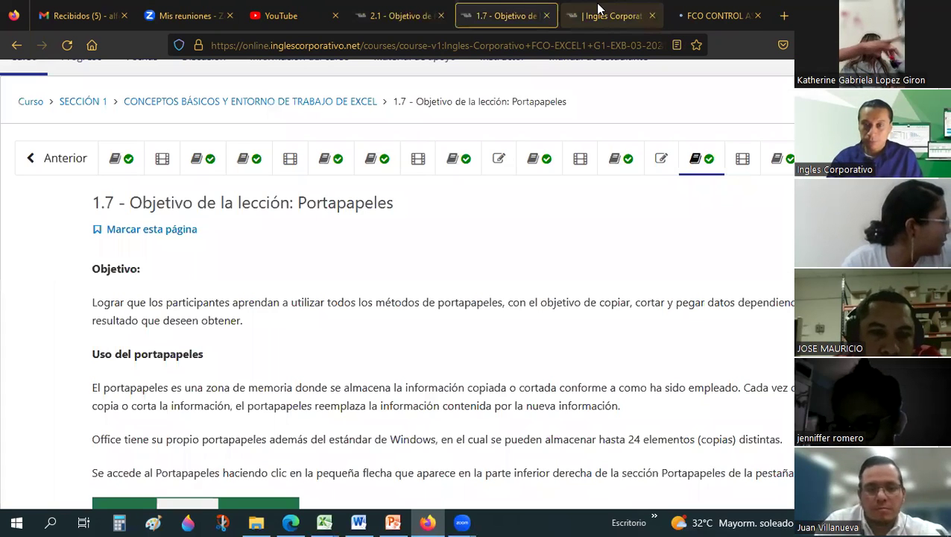
Show the '| Inglés Corporativo' gradebook with each student's Homework 2 scores.
{"action": "left_click", "coordinate": [598, 11]}
{"action": "left_click", "coordinate": [340, 250]}
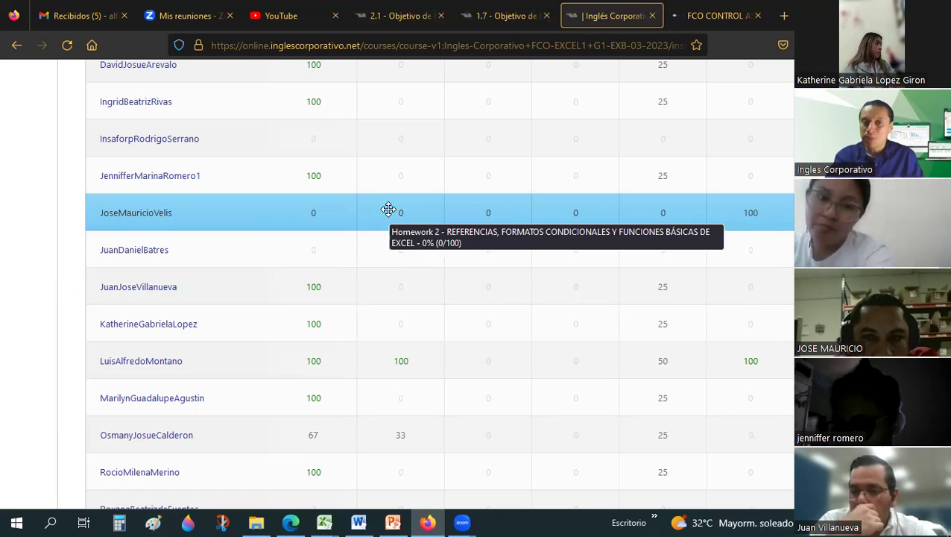
{"action": "scroll", "coordinate": [270, 320], "scroll_direction": "down", "scroll_amount": 5}
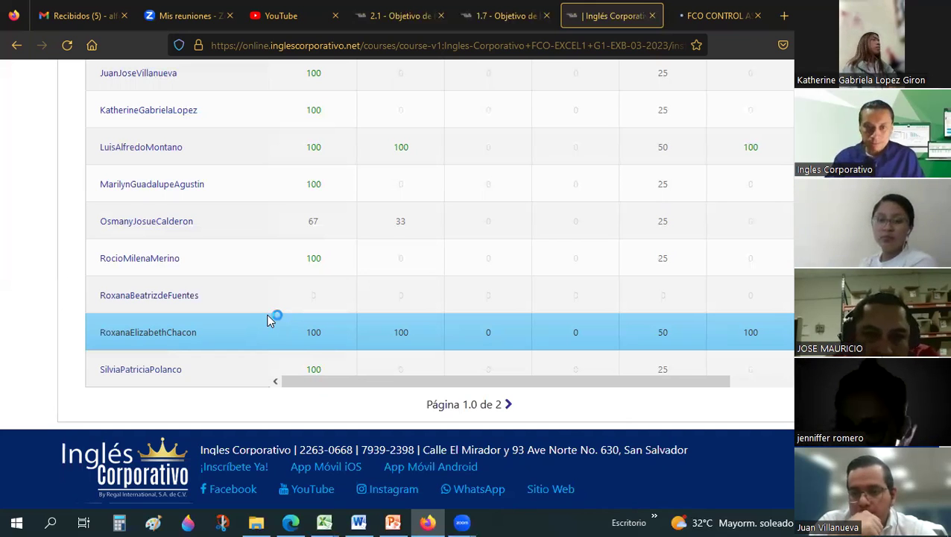
{"action": "scroll", "coordinate": [546, 220], "scroll_direction": "up", "scroll_amount": 1}
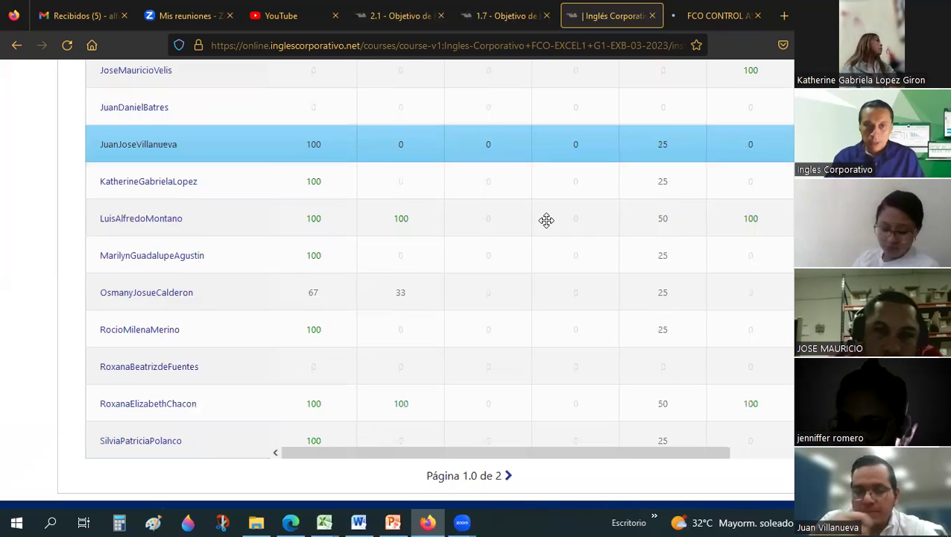
{"action": "scroll", "coordinate": [546, 220], "scroll_direction": "up", "scroll_amount": 2}
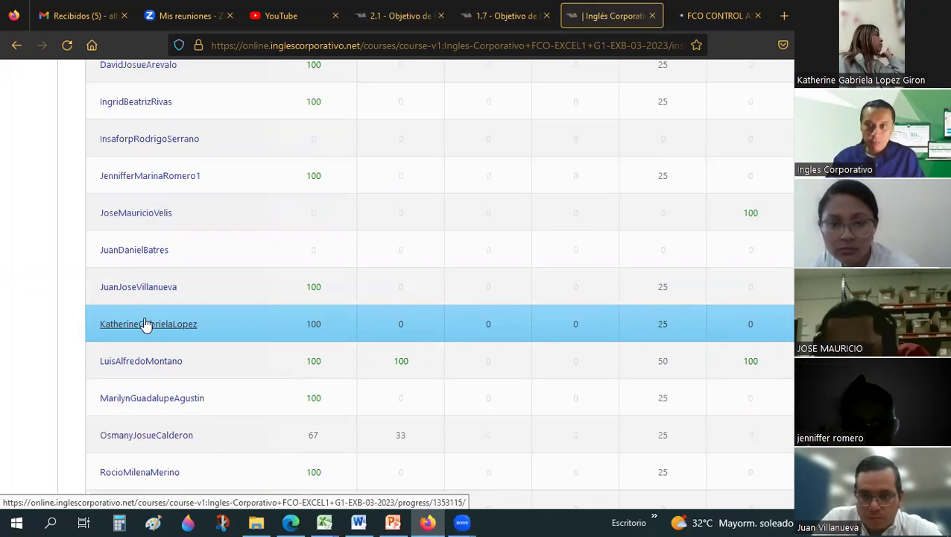
{"action": "scroll", "coordinate": [409, 214], "scroll_direction": "up", "scroll_amount": 2}
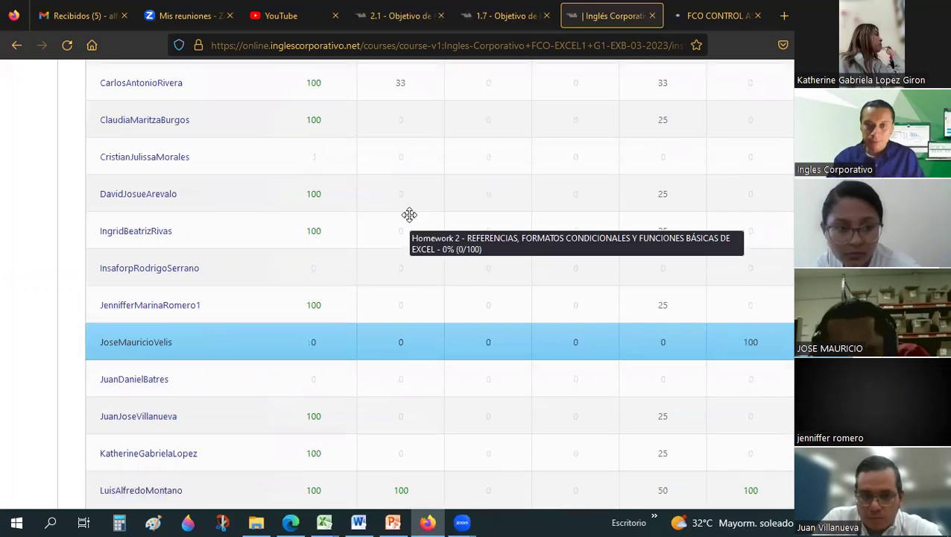
{"action": "scroll", "coordinate": [409, 215], "scroll_direction": "up", "scroll_amount": 3}
{"action": "scroll", "coordinate": [409, 214], "scroll_direction": "down", "scroll_amount": 4}
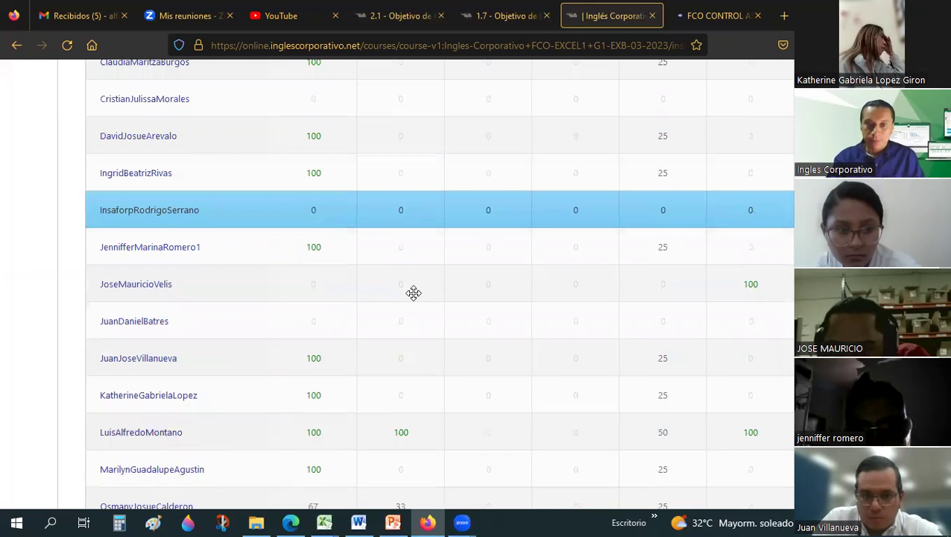
{"action": "mouse_move", "coordinate": [401, 288]}
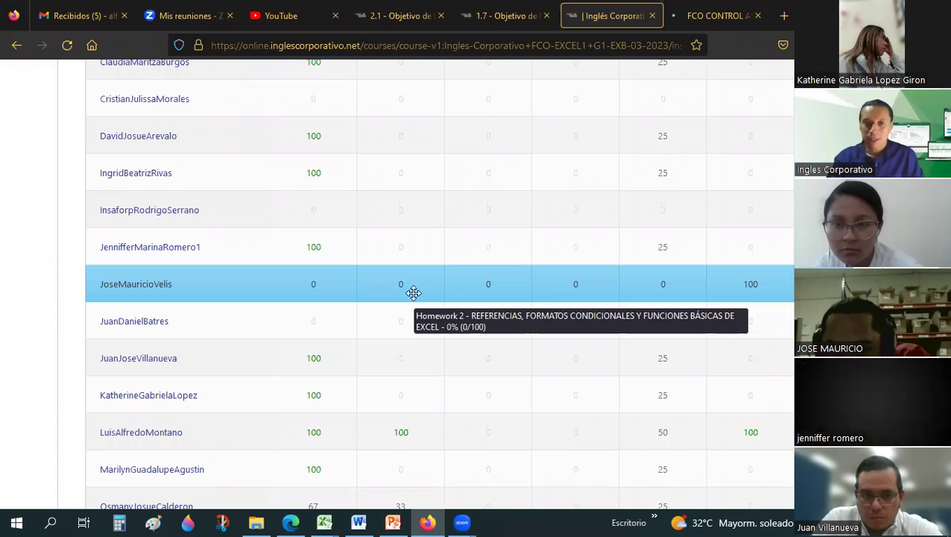
{"action": "scroll", "coordinate": [413, 292], "scroll_direction": "up", "scroll_amount": 2}
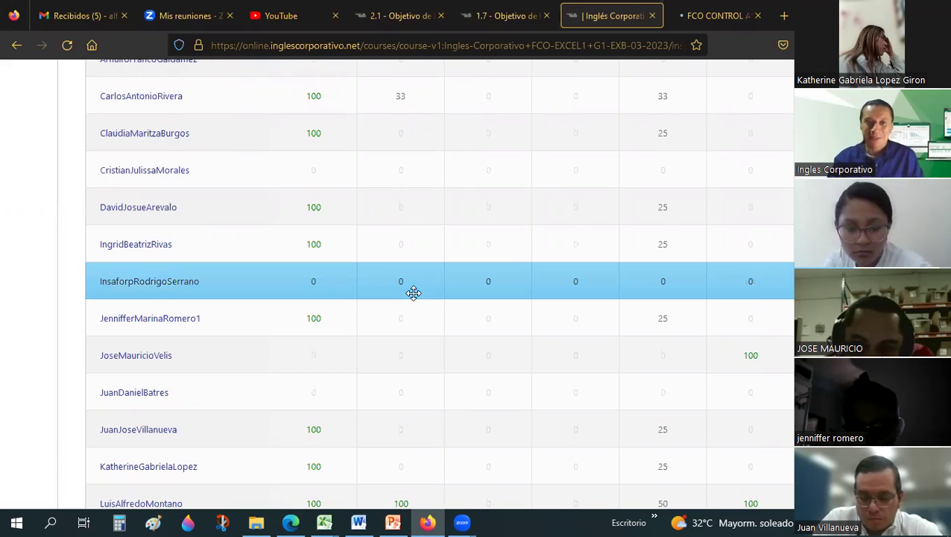
{"action": "scroll", "coordinate": [413, 293], "scroll_direction": "up", "scroll_amount": 2}
{"action": "scroll", "coordinate": [413, 293], "scroll_direction": "up", "scroll_amount": 2}
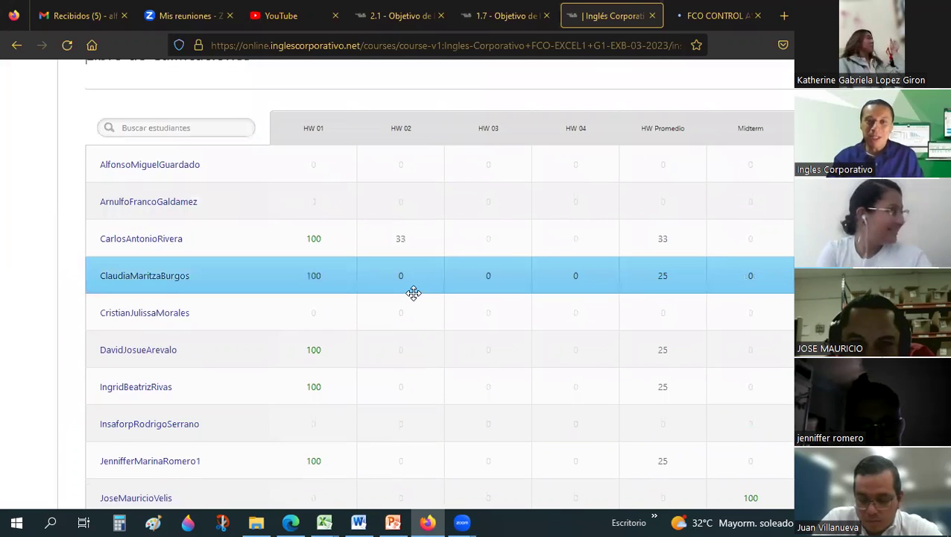
{"action": "scroll", "coordinate": [413, 293], "scroll_direction": "down", "scroll_amount": 2}
{"action": "scroll", "coordinate": [413, 292], "scroll_direction": "up", "scroll_amount": 2}
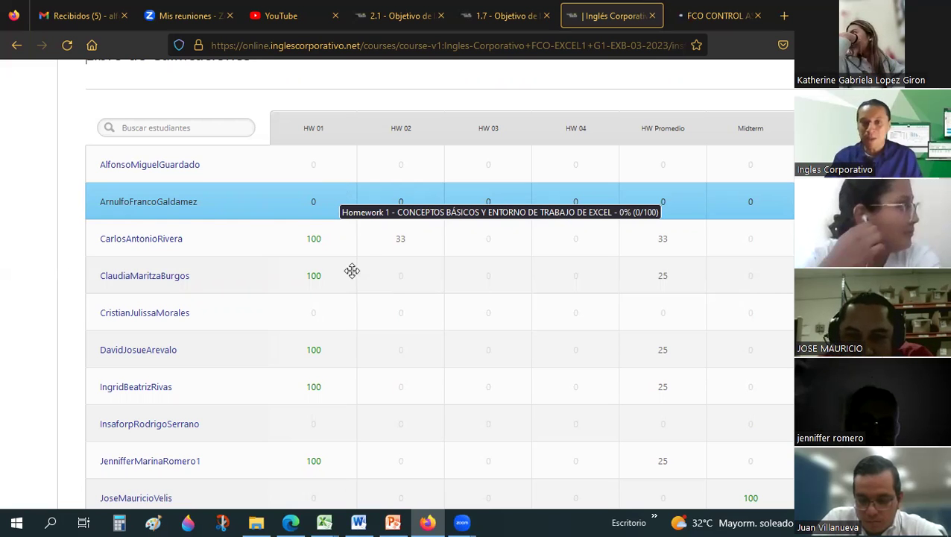
{"action": "mouse_move", "coordinate": [324, 522]}
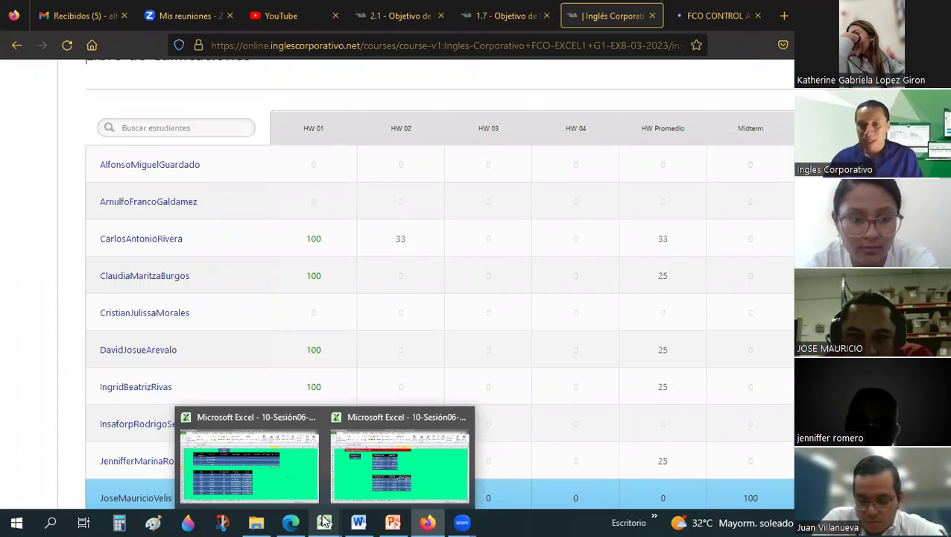
Bring workbook 10-Sesión06-Ref.relativasyabsolutas-HT forward on the vincular sheet, checking cells I17 and G16.
{"action": "left_click", "coordinate": [280, 419]}
{"action": "left_click", "coordinate": [588, 374]}
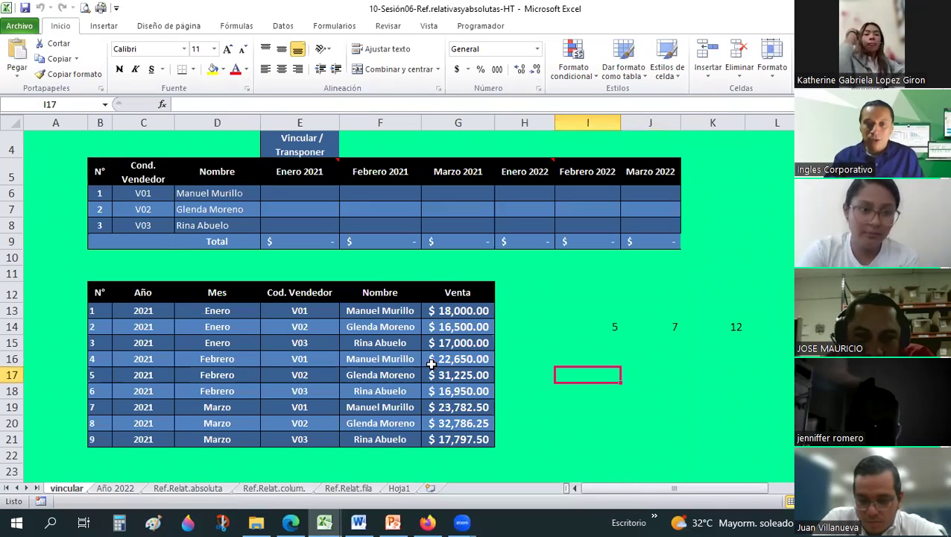
{"action": "left_click", "coordinate": [454, 358]}
{"action": "left_click", "coordinate": [399, 461]}
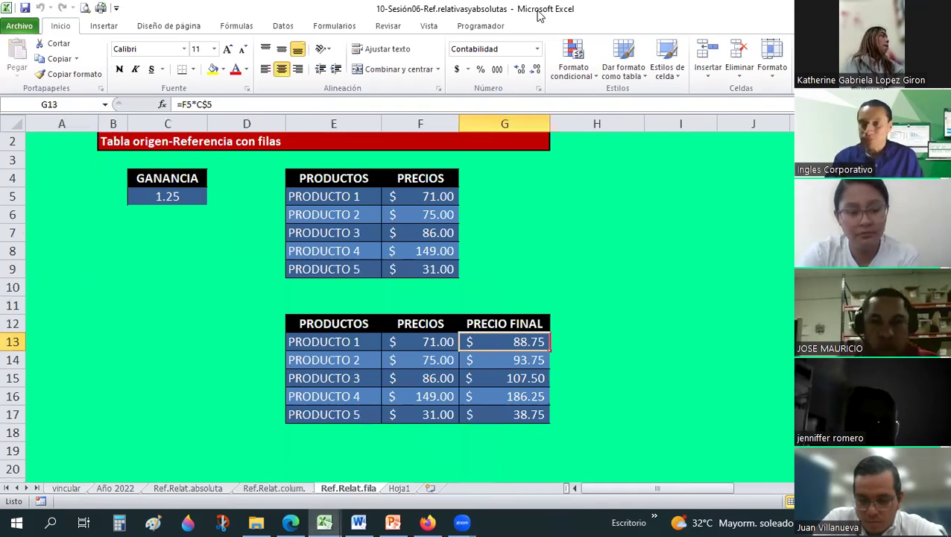
{"action": "key", "text": "alt+Tab"}
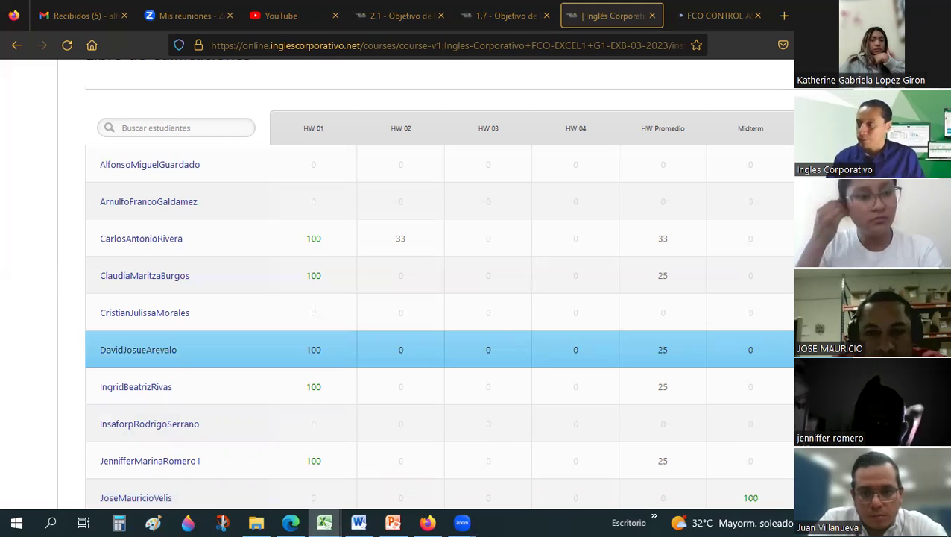
{"action": "key", "text": "alt+Tab"}
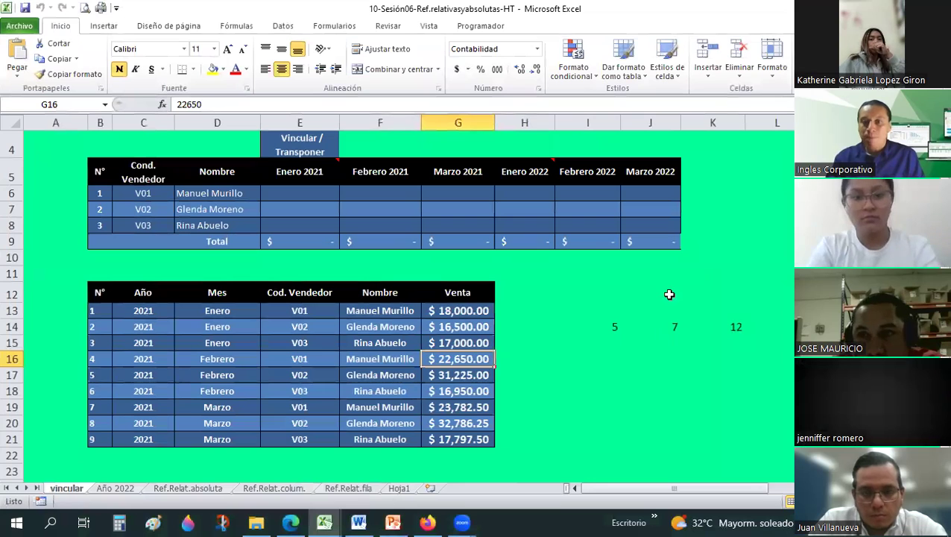
{"action": "left_click", "coordinate": [670, 294]}
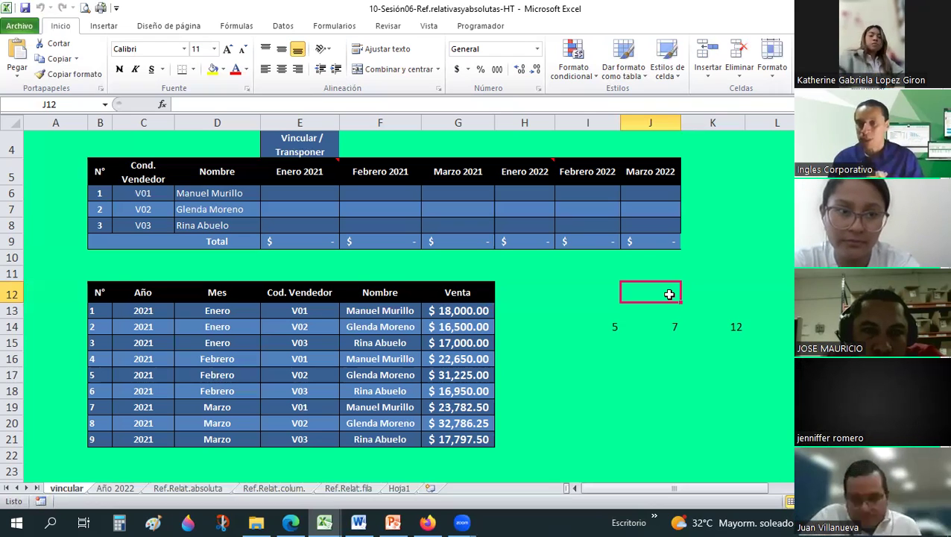
Select every cell on Hoja1 and fill the whole sheet green.
{"action": "left_click", "coordinate": [398, 489]}
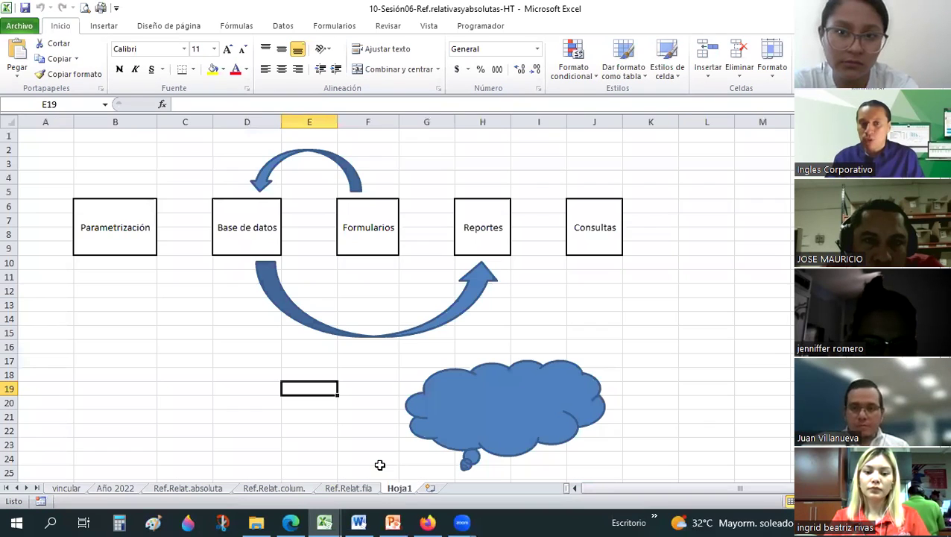
{"action": "left_click", "coordinate": [208, 318]}
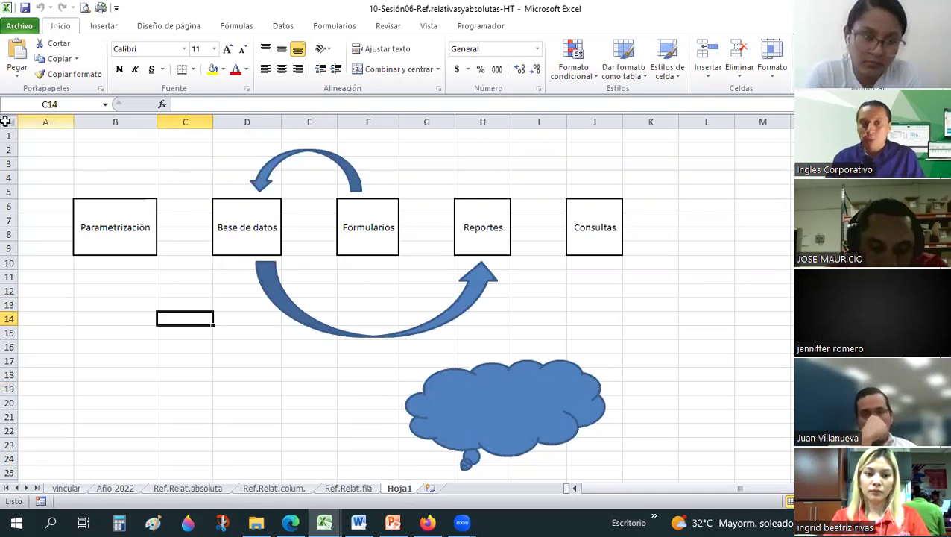
{"action": "key", "text": "ctrl+a"}
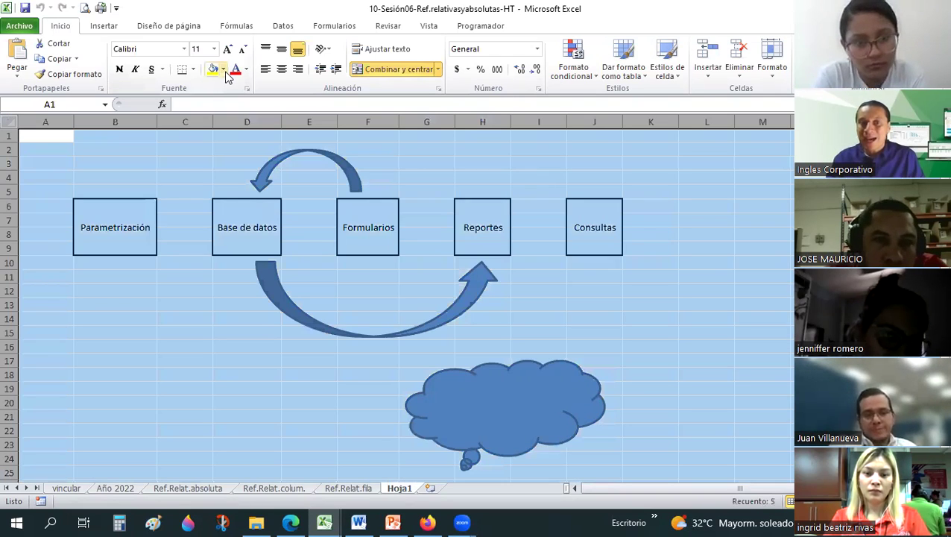
{"action": "left_click", "coordinate": [223, 68]}
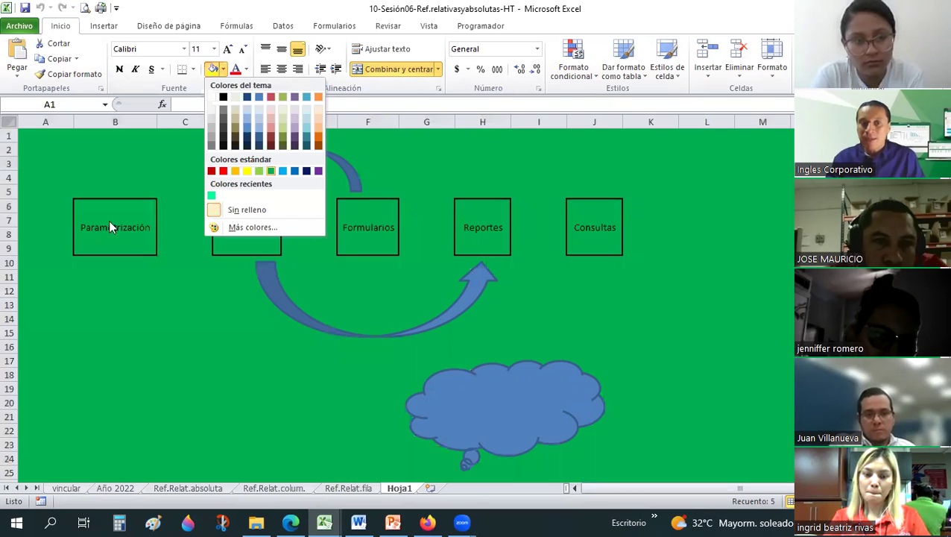
{"action": "left_click", "coordinate": [109, 220]}
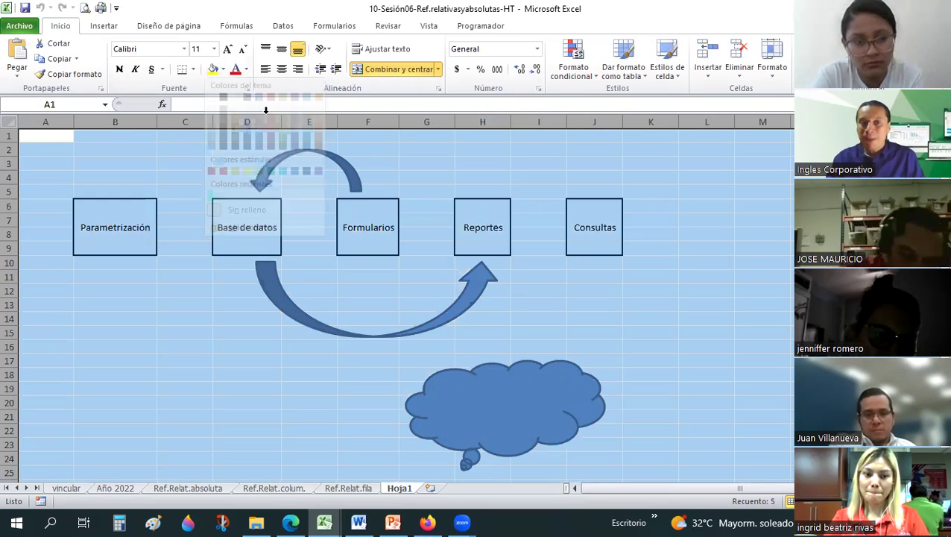
{"action": "left_click", "coordinate": [223, 68]}
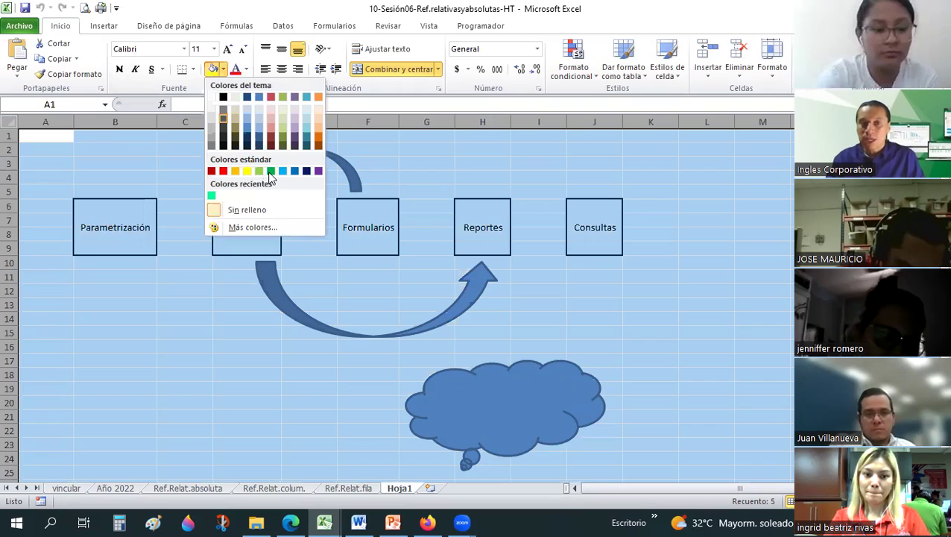
{"action": "left_click", "coordinate": [270, 171]}
Fill Parametrización, Base de datos, Formularios, Reportes and Consultas boxes purple, repeating with F4.
{"action": "left_click", "coordinate": [128, 225]}
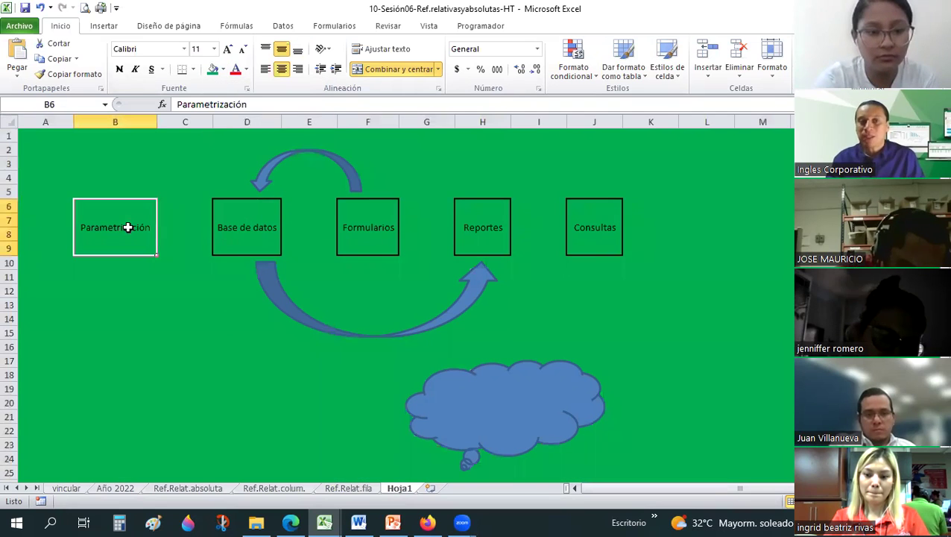
{"action": "left_click", "coordinate": [224, 69]}
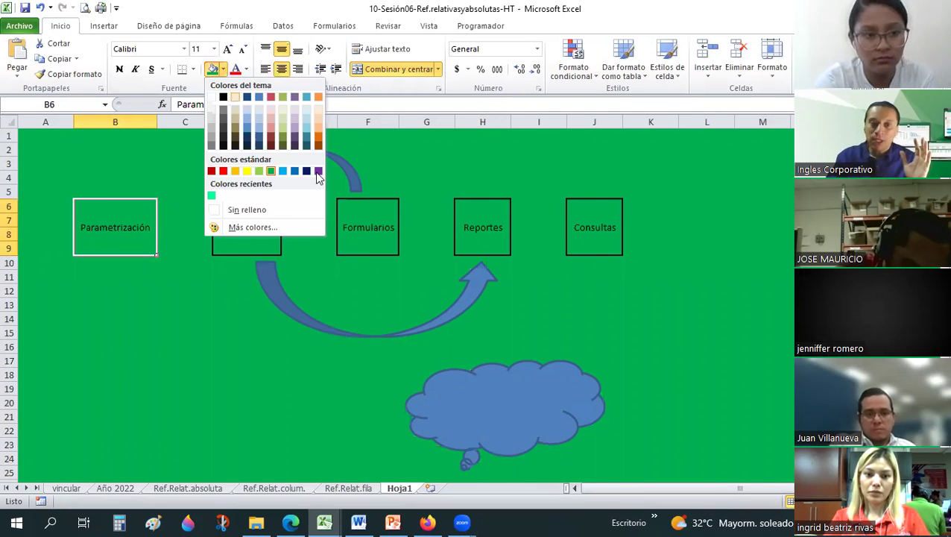
{"action": "left_click", "coordinate": [318, 170]}
{"action": "left_click", "coordinate": [250, 224]}
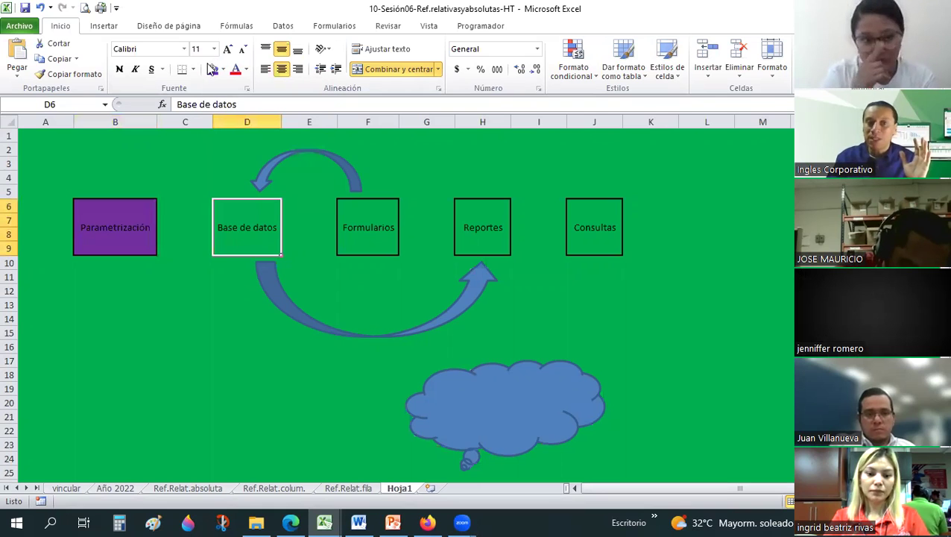
{"action": "left_click", "coordinate": [213, 69]}
{"action": "left_click", "coordinate": [483, 222]}
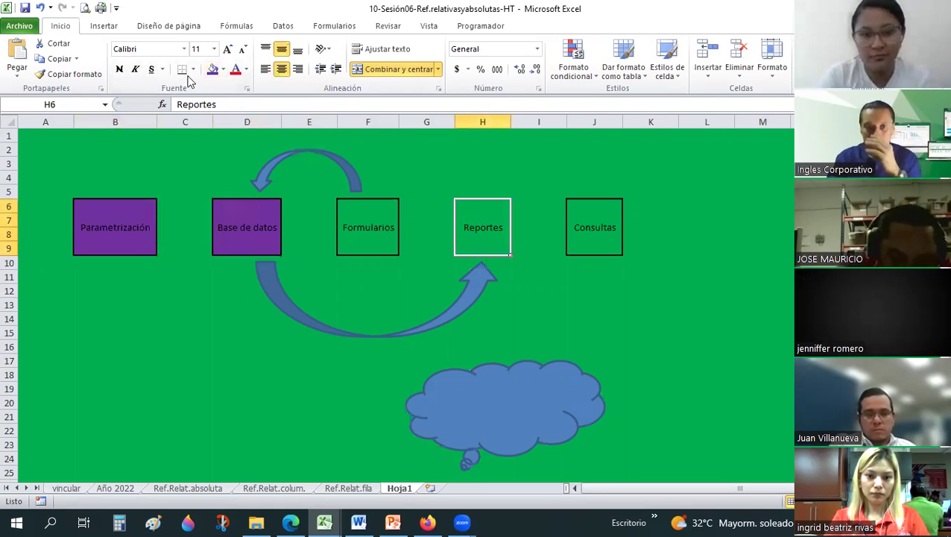
{"action": "key", "text": "F4"}
{"action": "left_click", "coordinate": [351, 223]}
{"action": "left_click", "coordinate": [213, 73]}
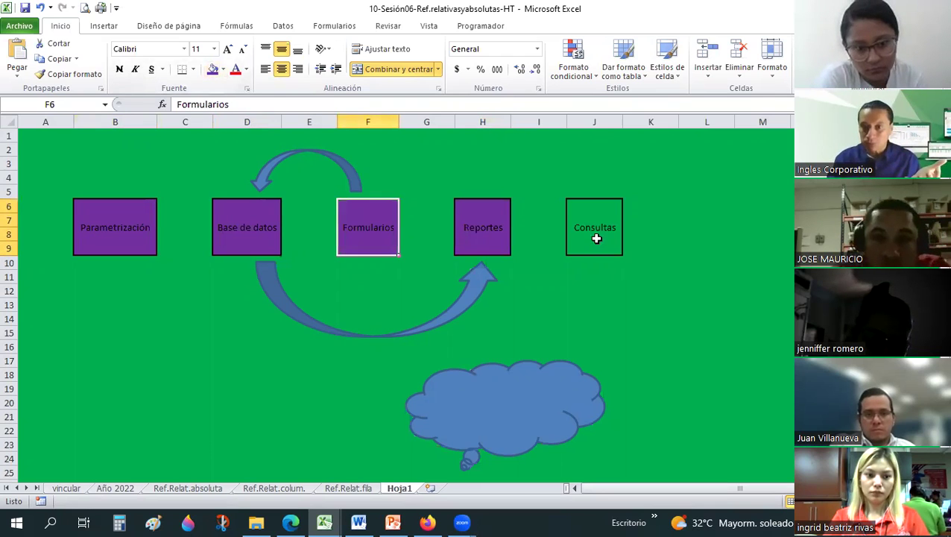
{"action": "left_click", "coordinate": [596, 238]}
{"action": "key", "text": "F4"}
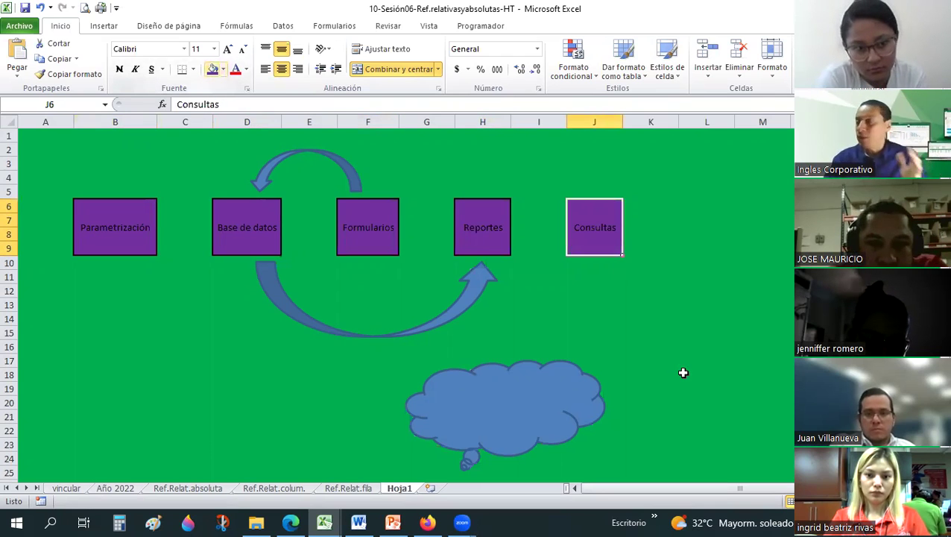
{"action": "left_click", "coordinate": [683, 372]}
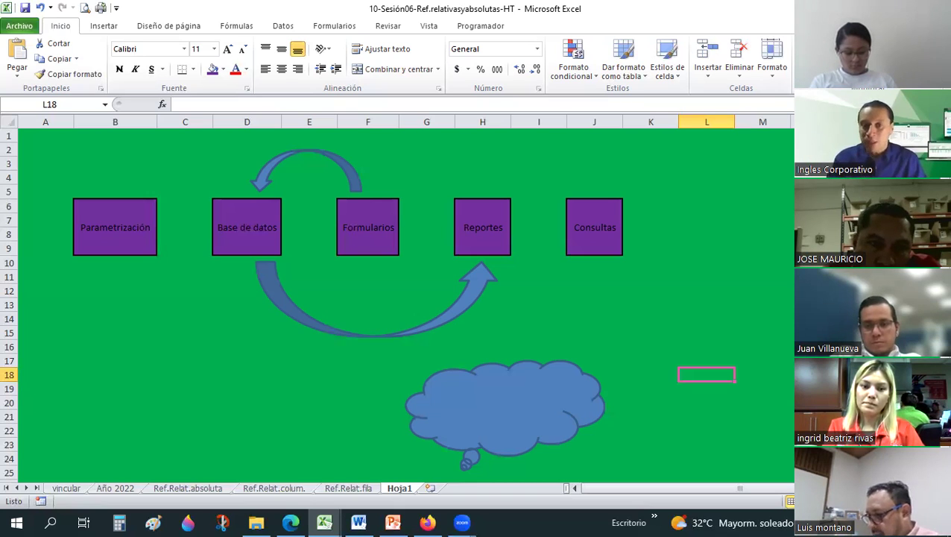
{"action": "left_click", "coordinate": [108, 346]}
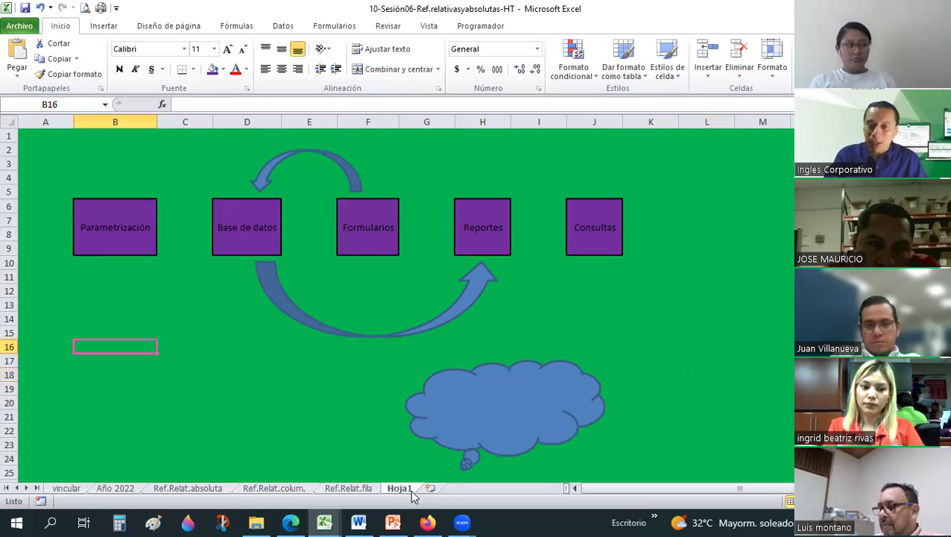
{"action": "left_click", "coordinate": [115, 238]}
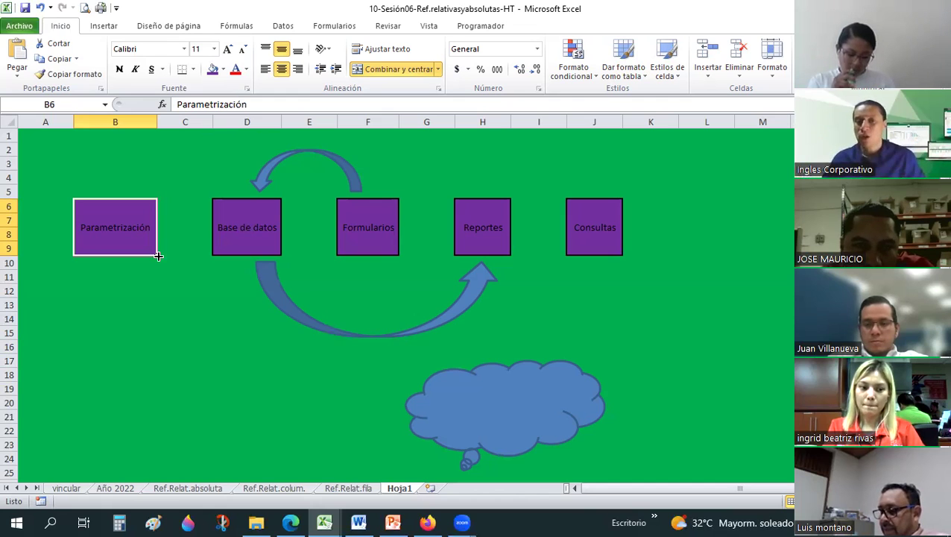
{"action": "left_click", "coordinate": [248, 203]}
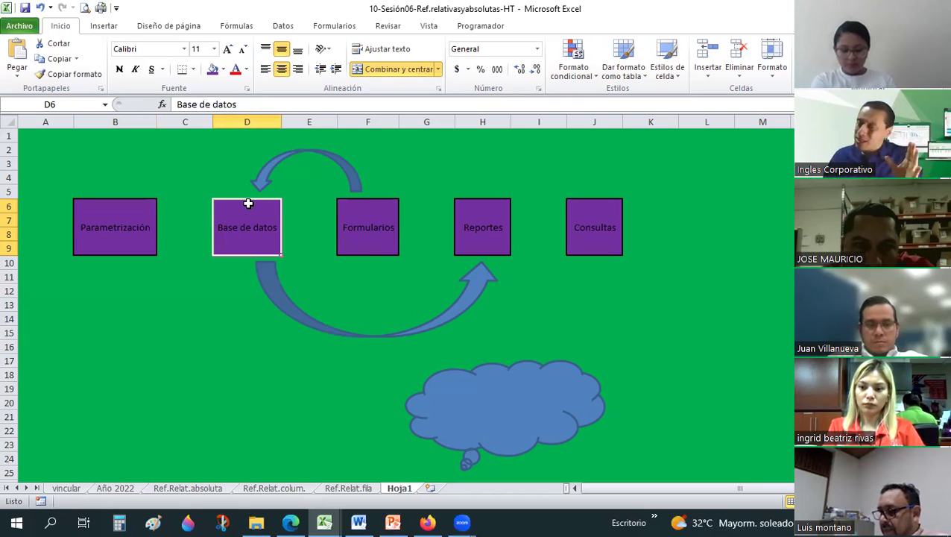
{"action": "left_click", "coordinate": [386, 254]}
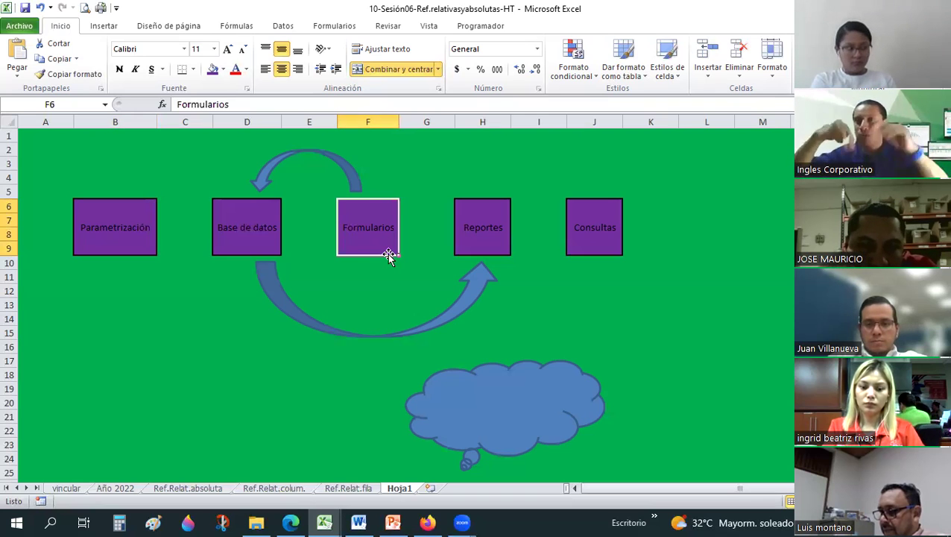
{"action": "left_click", "coordinate": [266, 221]}
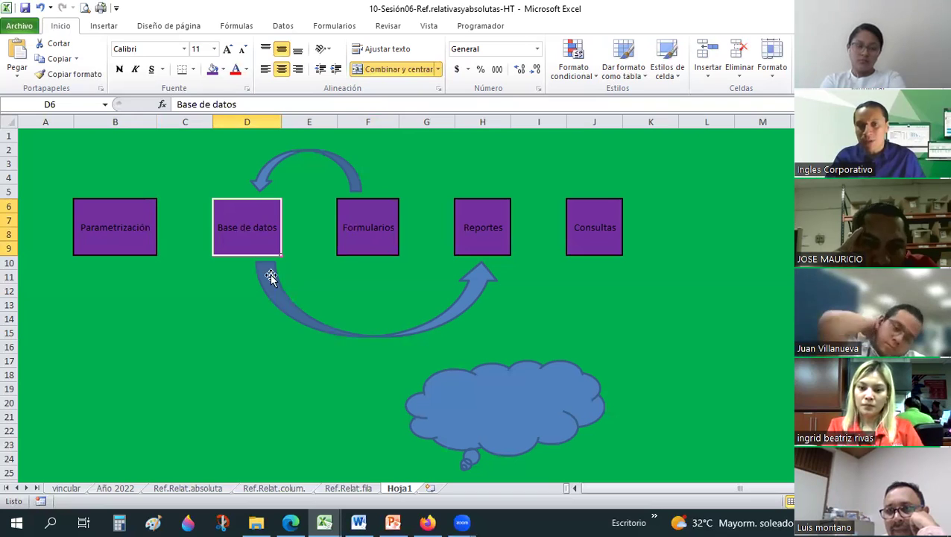
{"action": "left_click", "coordinate": [478, 244]}
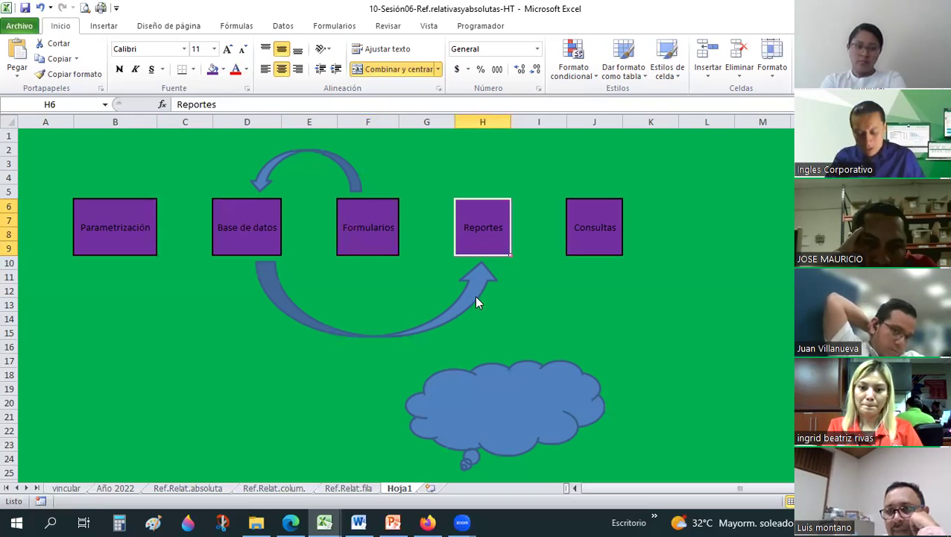
{"action": "left_click", "coordinate": [476, 296]}
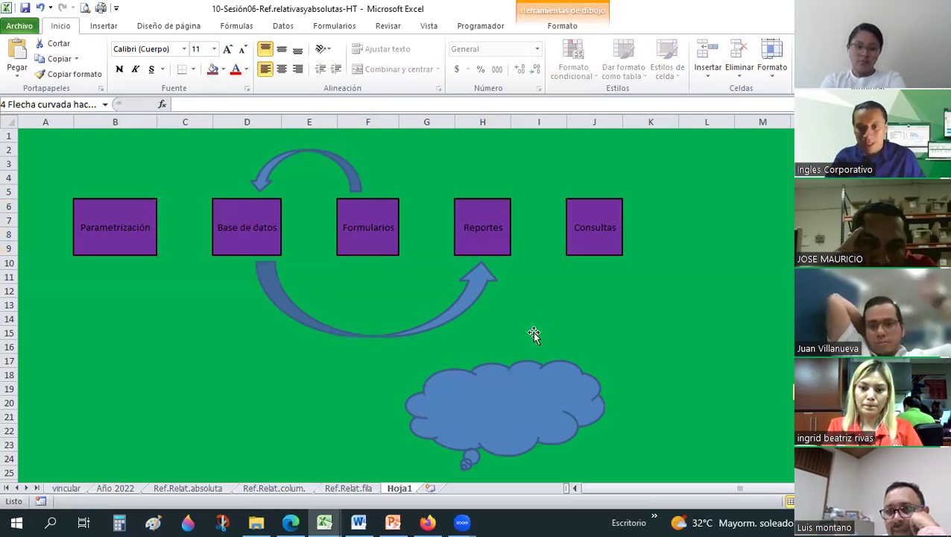
Paste a copy of the curved arrow and drag it to run from Base de datos to Consultas.
{"action": "key", "text": "ctrl+v"}
{"action": "left_click_drag", "start_coordinate": [251, 312], "coordinate": [619, 312]}
{"action": "key", "text": "Escape"}
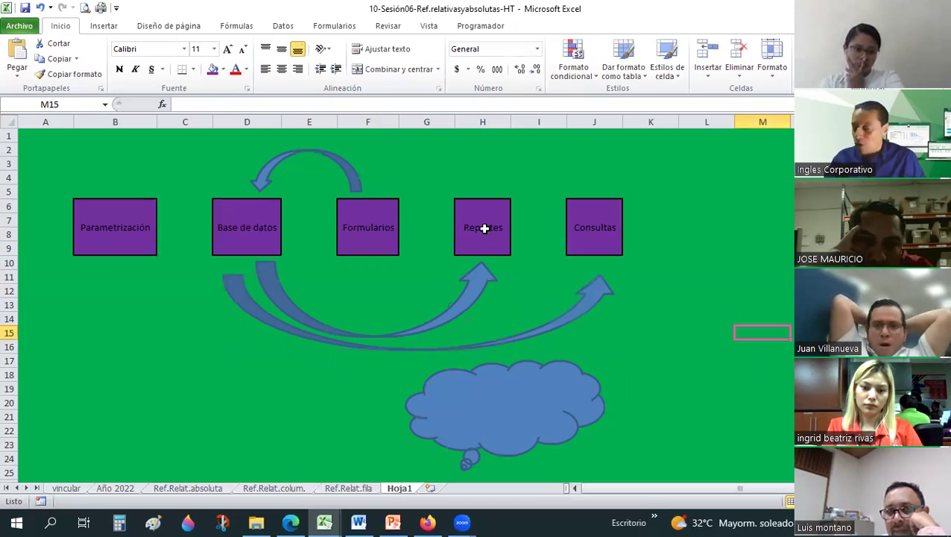
{"action": "left_click", "coordinate": [483, 228]}
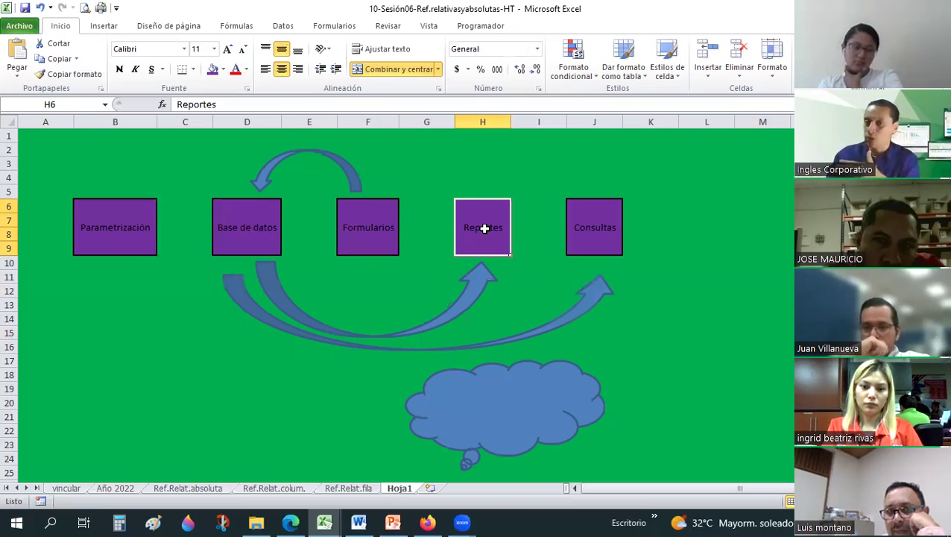
{"action": "left_click", "coordinate": [363, 220]}
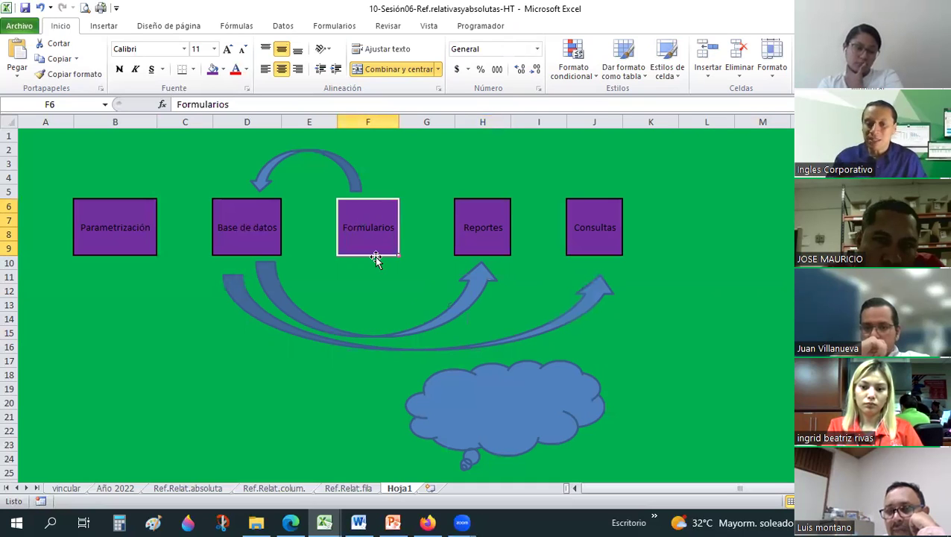
Rename the Hoja1 sheet tab to the person's first name.
{"action": "double_click", "coordinate": [413, 490]}
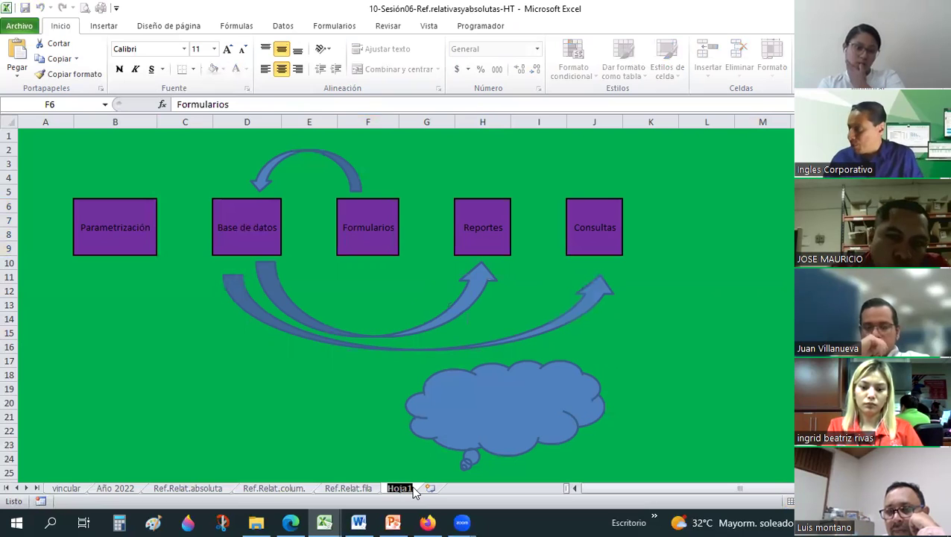
{"action": "type", "text": "Roxana"}
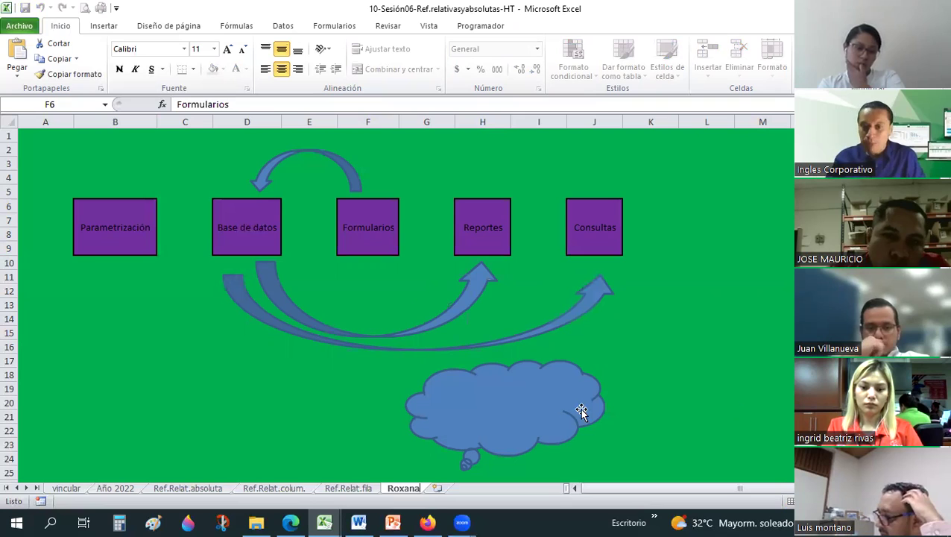
{"action": "left_click", "coordinate": [735, 409]}
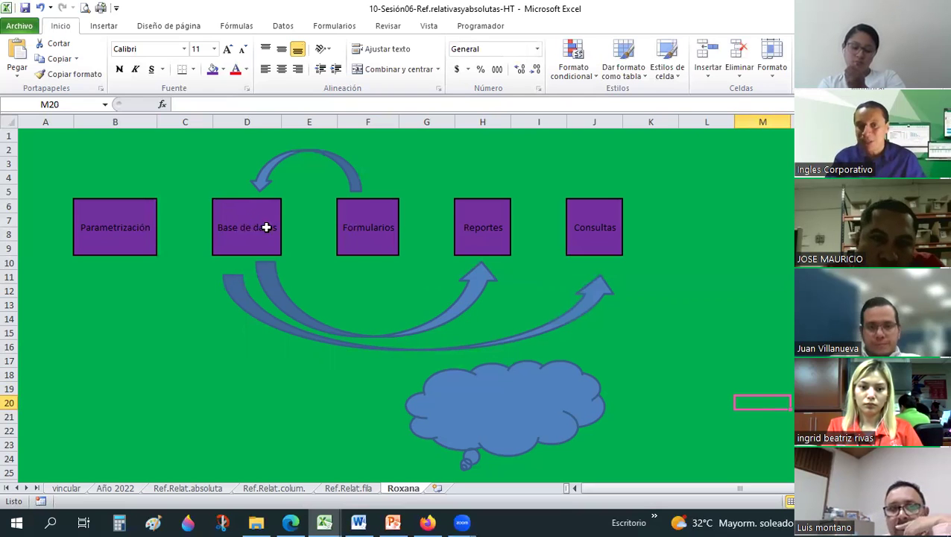
{"action": "left_click", "coordinate": [237, 241]}
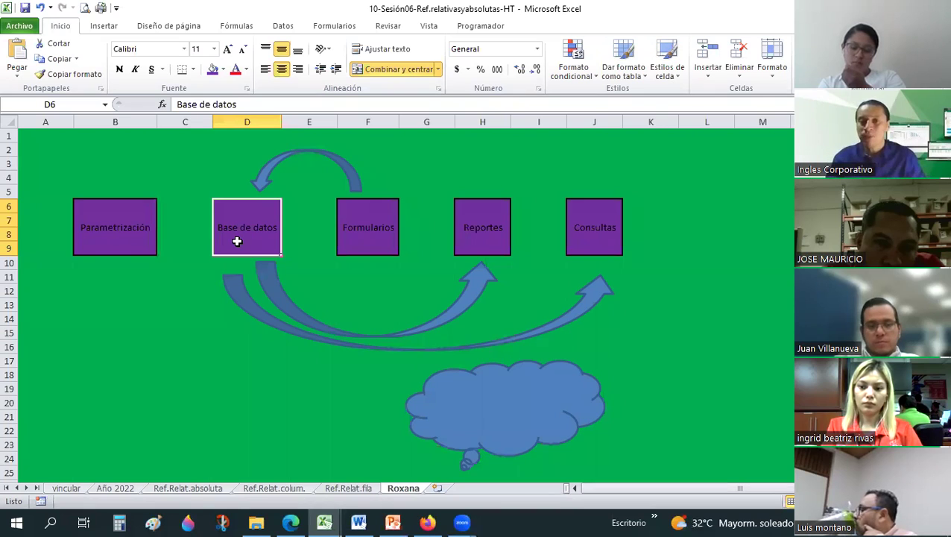
{"action": "left_click", "coordinate": [497, 227]}
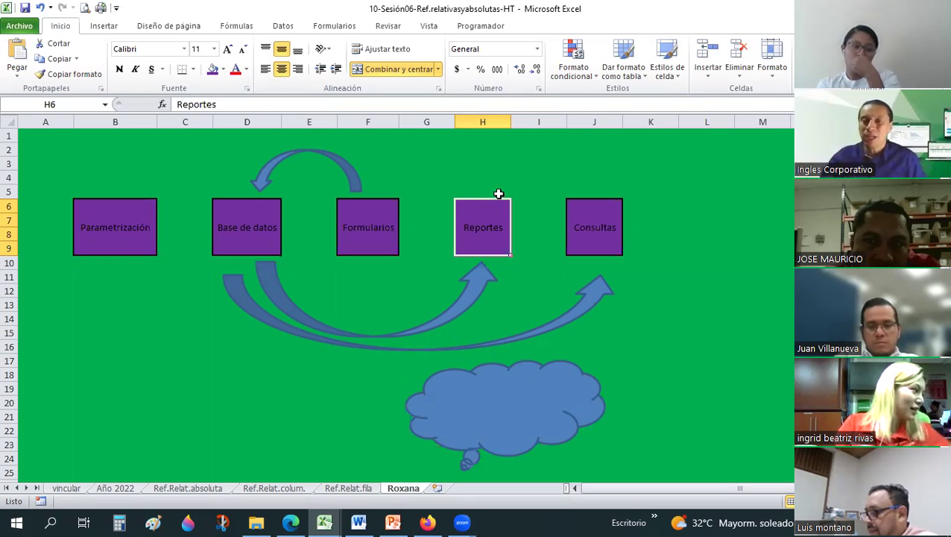
{"action": "left_click", "coordinate": [499, 182]}
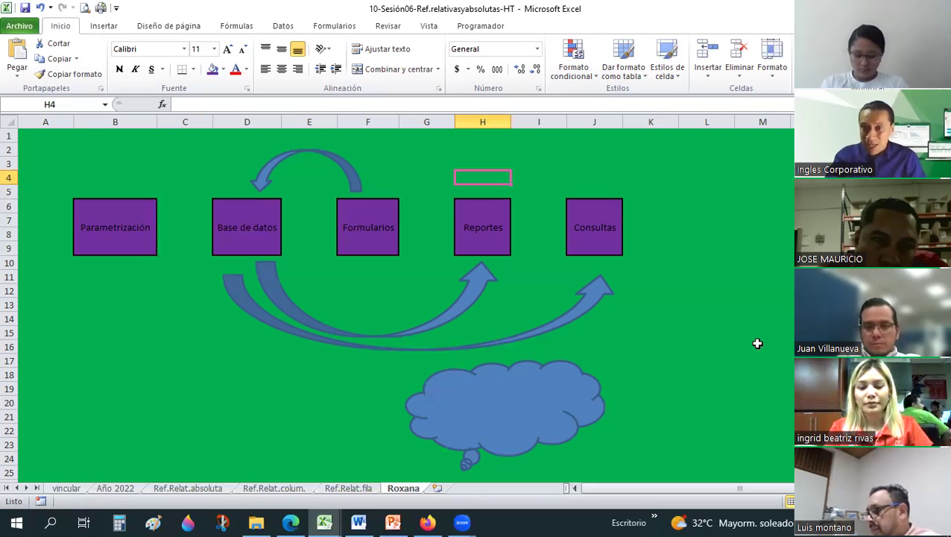
{"action": "left_click_drag", "start_coordinate": [757, 340], "coordinate": [527, 152]}
{"action": "left_click_drag", "start_coordinate": [54, 170], "coordinate": [59, 145]}
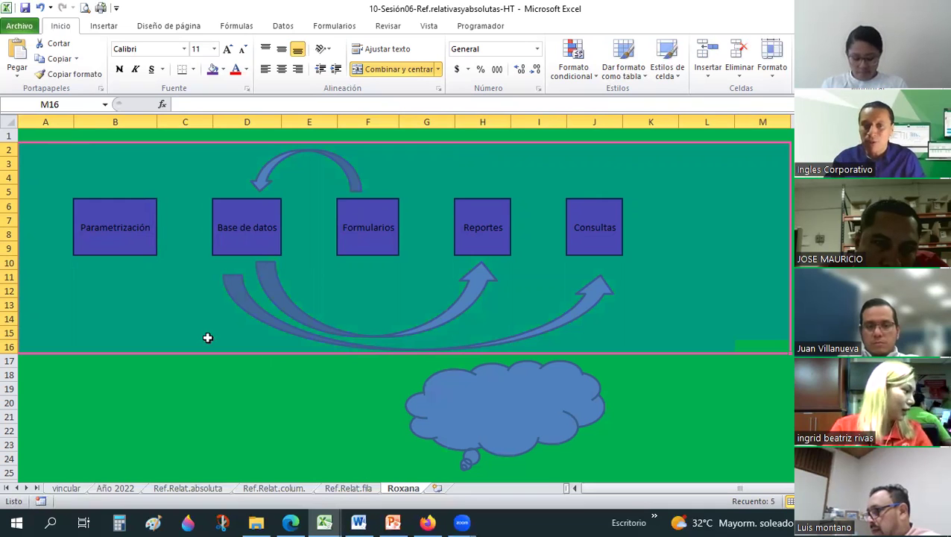
Select the whole source sales table B12:G21 to review it.
{"action": "left_click", "coordinate": [182, 389]}
{"action": "scroll", "coordinate": [146, 386], "scroll_direction": "down", "scroll_amount": 2}
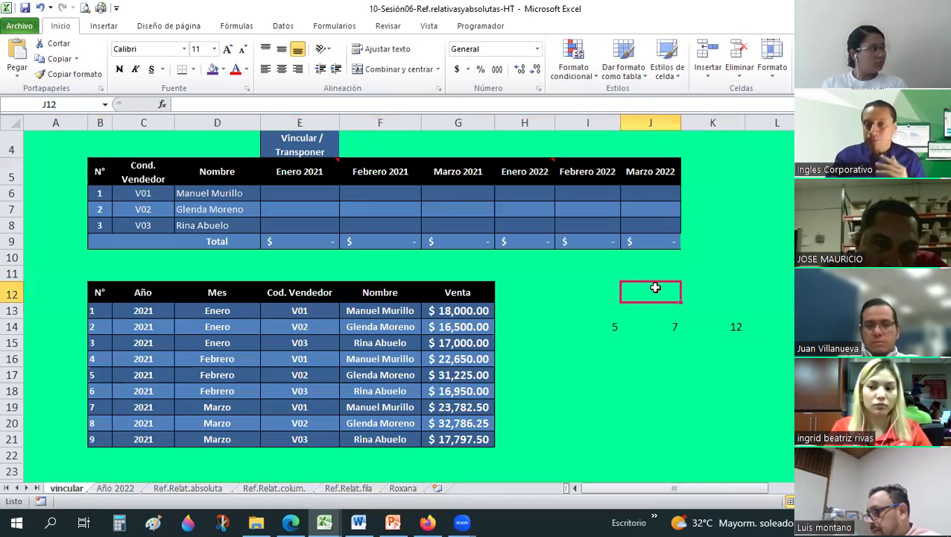
{"action": "scroll", "coordinate": [656, 288], "scroll_direction": "up", "scroll_amount": 1}
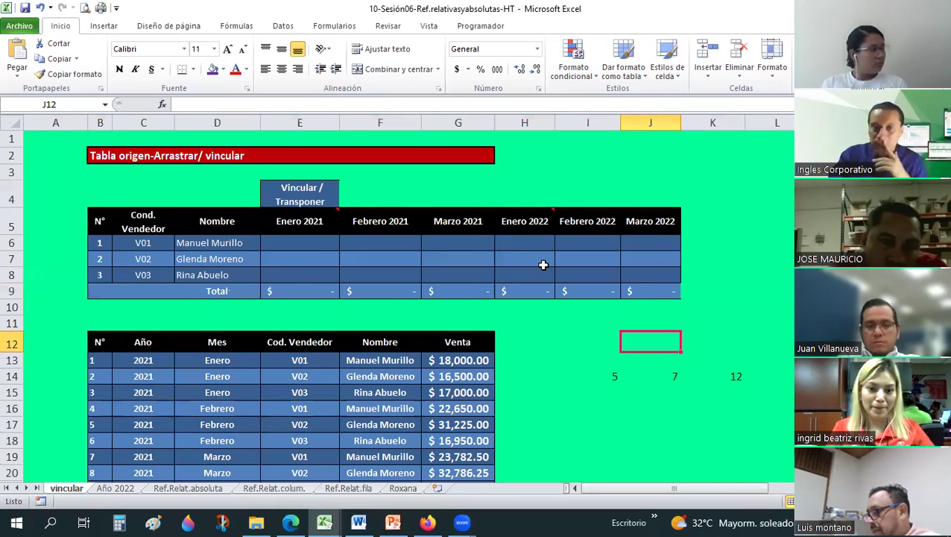
{"action": "scroll", "coordinate": [545, 273], "scroll_direction": "down", "scroll_amount": 1}
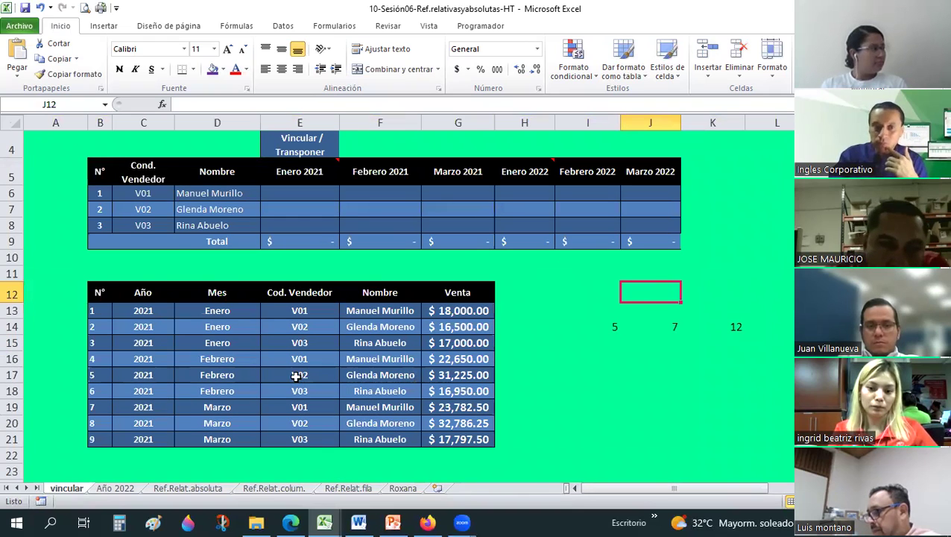
{"action": "left_click_drag", "start_coordinate": [100, 291], "coordinate": [474, 437]}
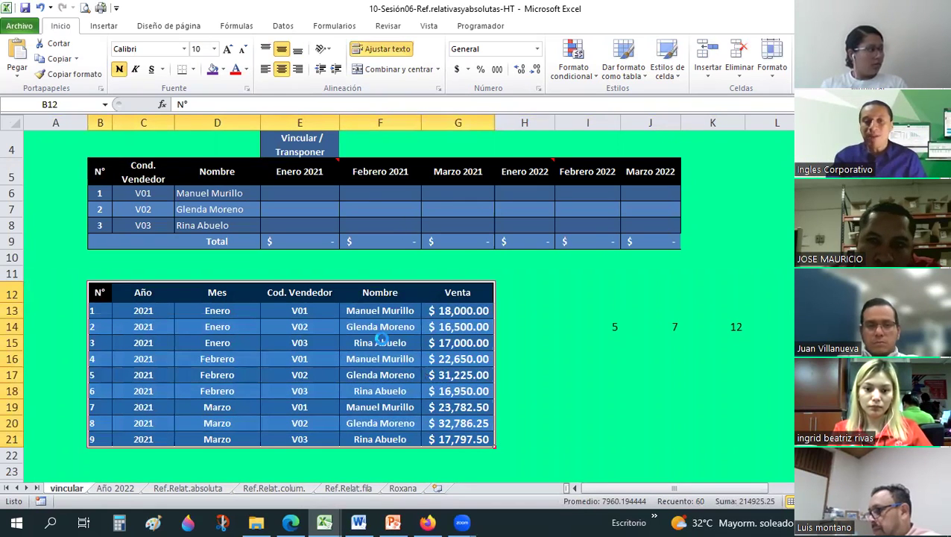
{"action": "scroll", "coordinate": [380, 337], "scroll_direction": "up", "scroll_amount": 2, "text": "ctrl"}
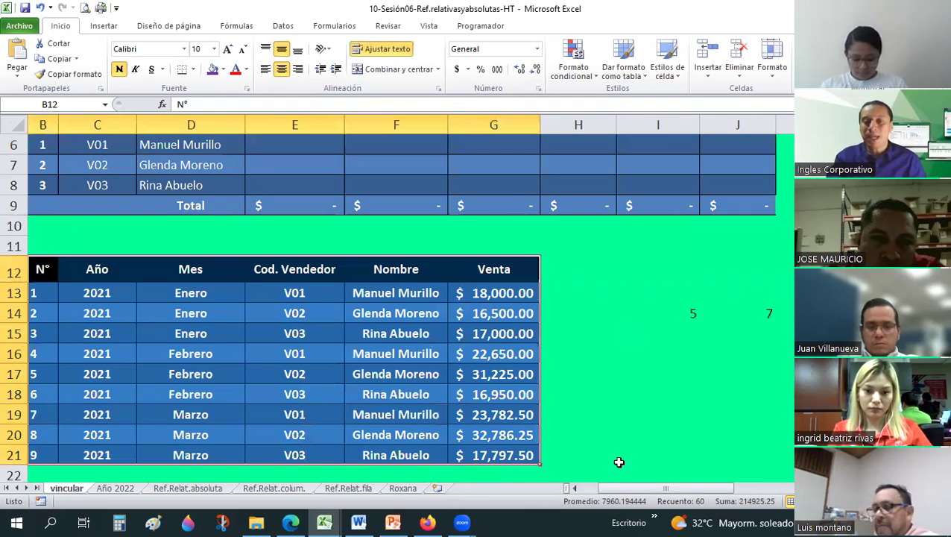
{"action": "left_click", "coordinate": [626, 293]}
{"action": "scroll", "coordinate": [166, 276], "scroll_direction": "left", "scroll_amount": 1}
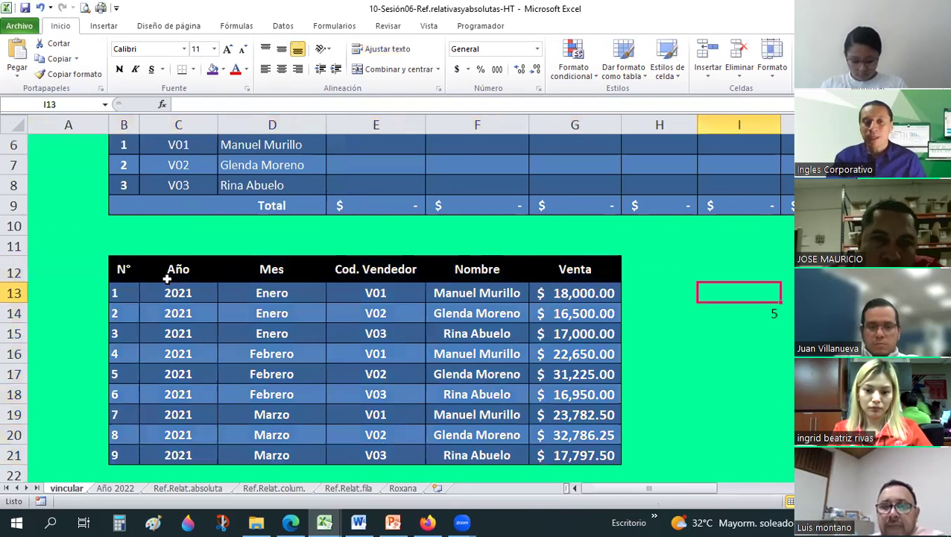
{"action": "scroll", "coordinate": [366, 233], "scroll_direction": "down", "scroll_amount": 1}
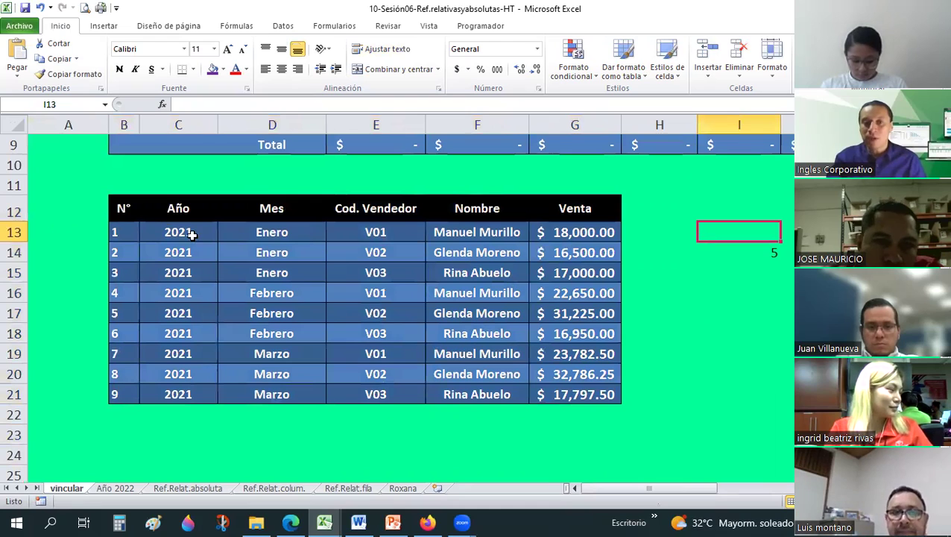
Highlight the first record's Año, Enero, V01 and seller, plus the 16,500.00, 17,000.00 and 22,650.00 sales.
{"action": "left_click_drag", "start_coordinate": [178, 232], "coordinate": [192, 296]}
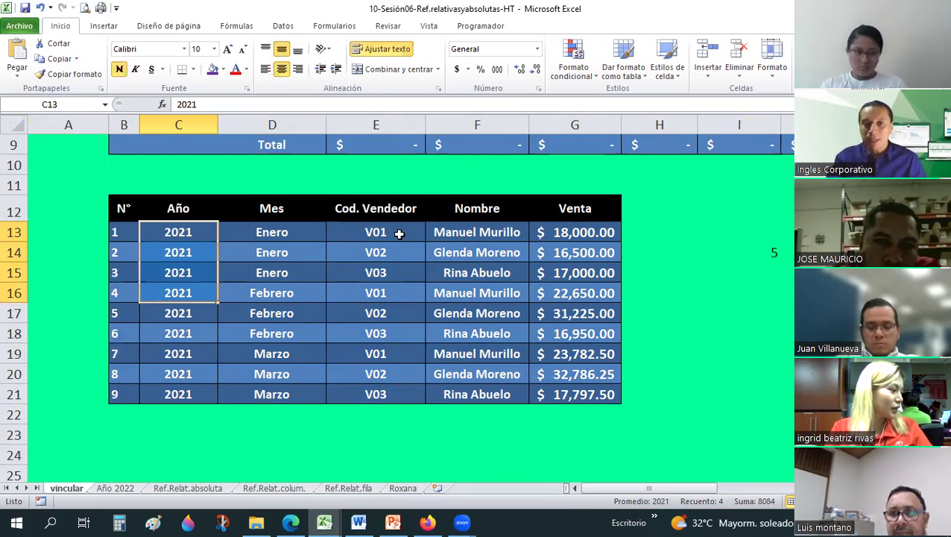
{"action": "left_click", "coordinate": [290, 233]}
{"action": "left_click", "coordinate": [367, 231]}
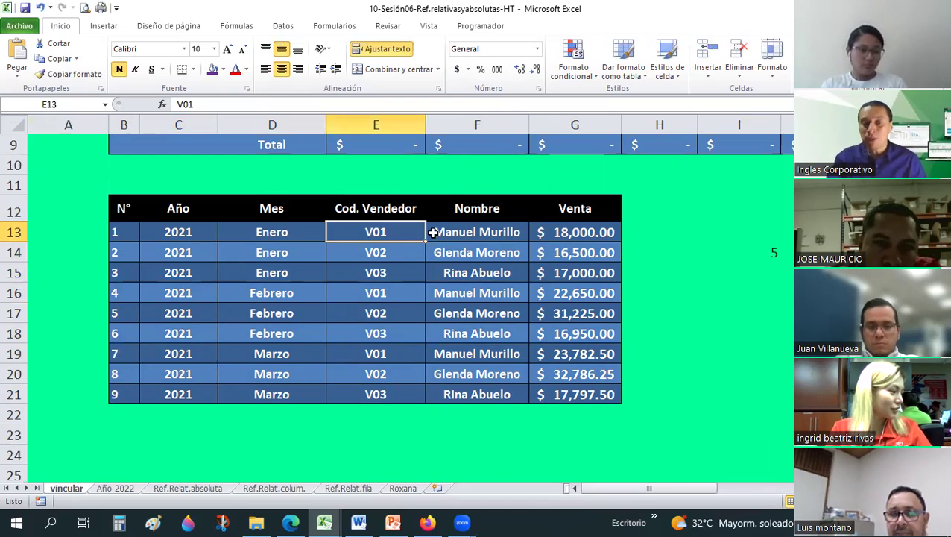
{"action": "left_click", "coordinate": [477, 234]}
{"action": "left_click", "coordinate": [587, 257]}
{"action": "left_click", "coordinate": [580, 277]}
{"action": "left_click", "coordinate": [575, 291]}
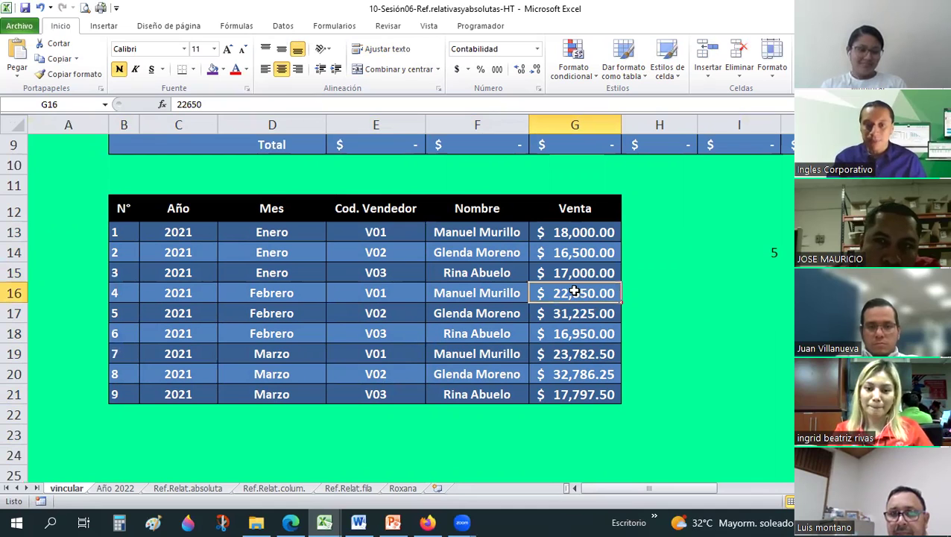
{"action": "left_click", "coordinate": [477, 333]}
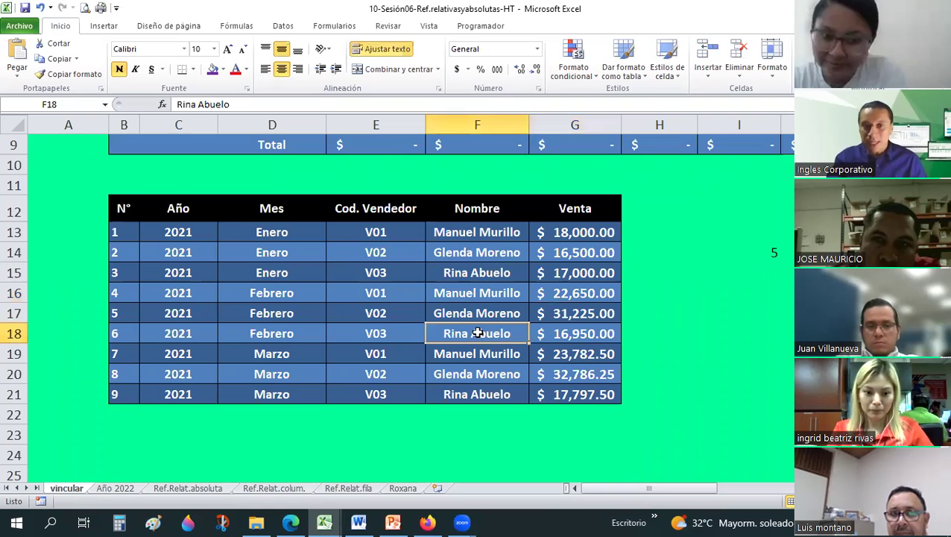
Reselect the source table and the summary table area, then display the Año 2022 sheet.
{"action": "scroll", "coordinate": [89, 269], "scroll_direction": "up", "scroll_amount": 1}
{"action": "left_click_drag", "start_coordinate": [119, 270], "coordinate": [571, 453]}
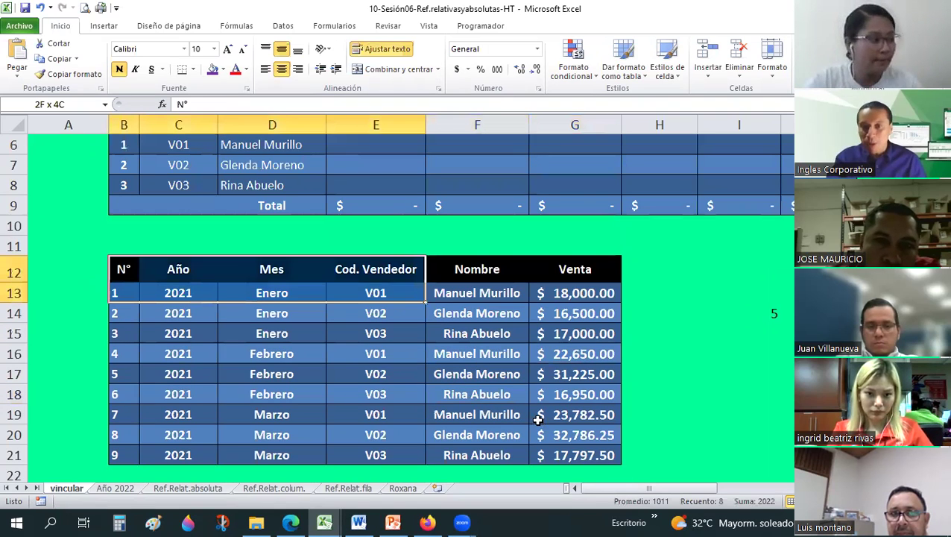
{"action": "scroll", "coordinate": [217, 315], "scroll_direction": "up", "scroll_amount": 1}
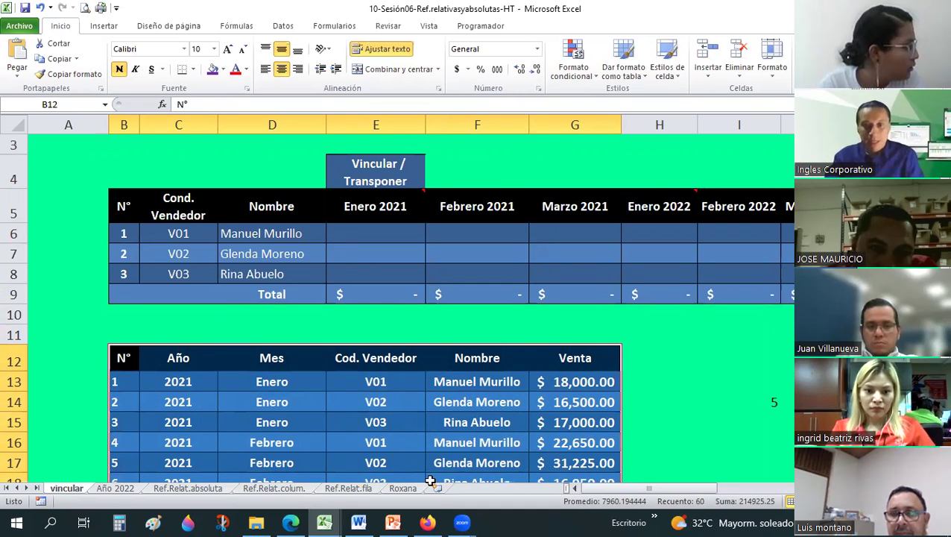
{"action": "left_click", "coordinate": [373, 336]}
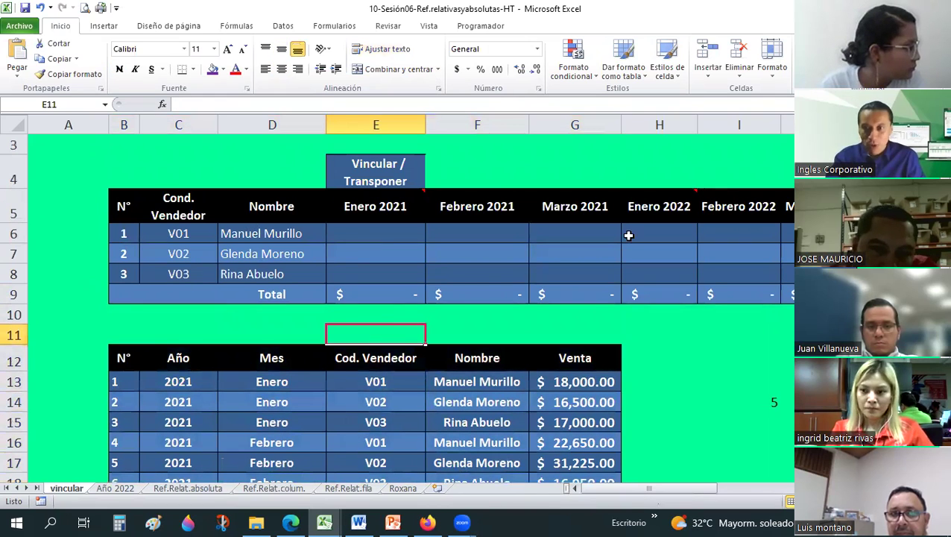
{"action": "left_click_drag", "start_coordinate": [124, 146], "coordinate": [775, 298]}
{"action": "left_click_drag", "start_coordinate": [276, 416], "coordinate": [792, 317]}
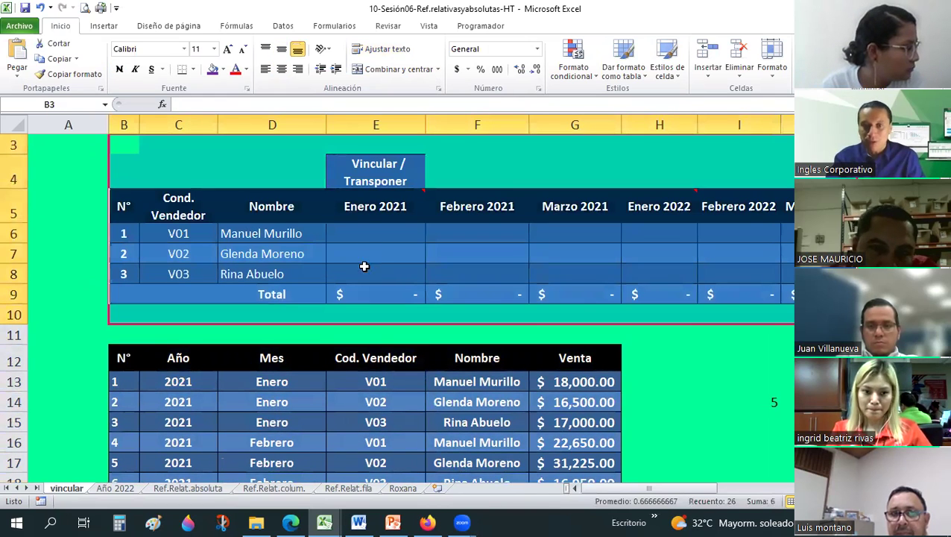
{"action": "left_click", "coordinate": [364, 266]}
{"action": "left_click", "coordinate": [461, 255]}
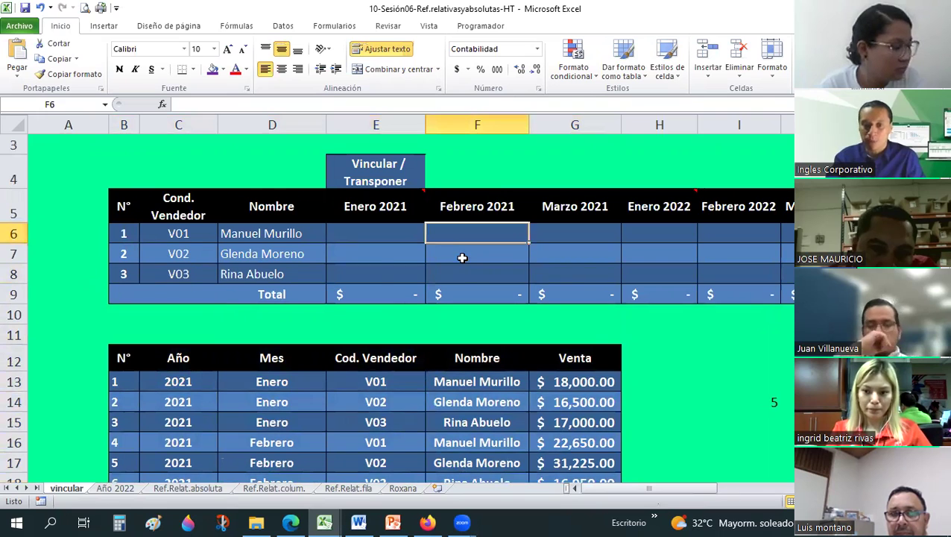
{"action": "scroll", "coordinate": [155, 471], "scroll_direction": "down", "scroll_amount": 2}
{"action": "left_click", "coordinate": [115, 489]}
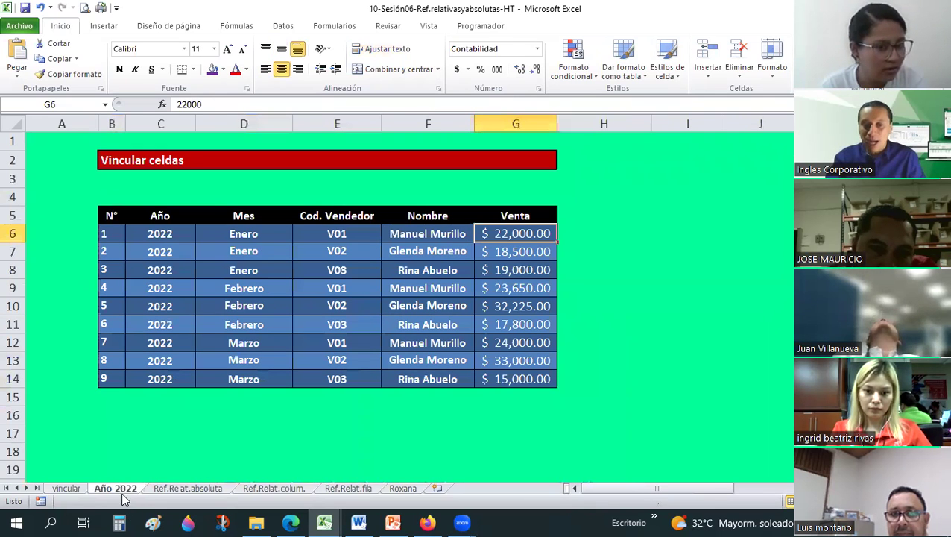
Select the 2022 table's first Enero and V01 entries, the Enero seller names and the whole Mes column.
{"action": "left_click", "coordinate": [303, 410]}
{"action": "left_click", "coordinate": [246, 239]}
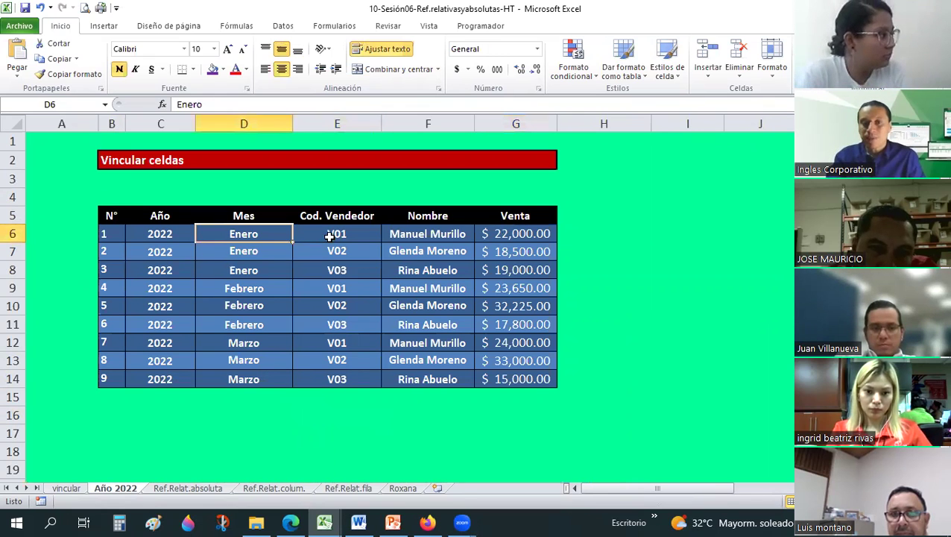
{"action": "left_click", "coordinate": [329, 236]}
{"action": "left_click_drag", "start_coordinate": [406, 236], "coordinate": [412, 272]}
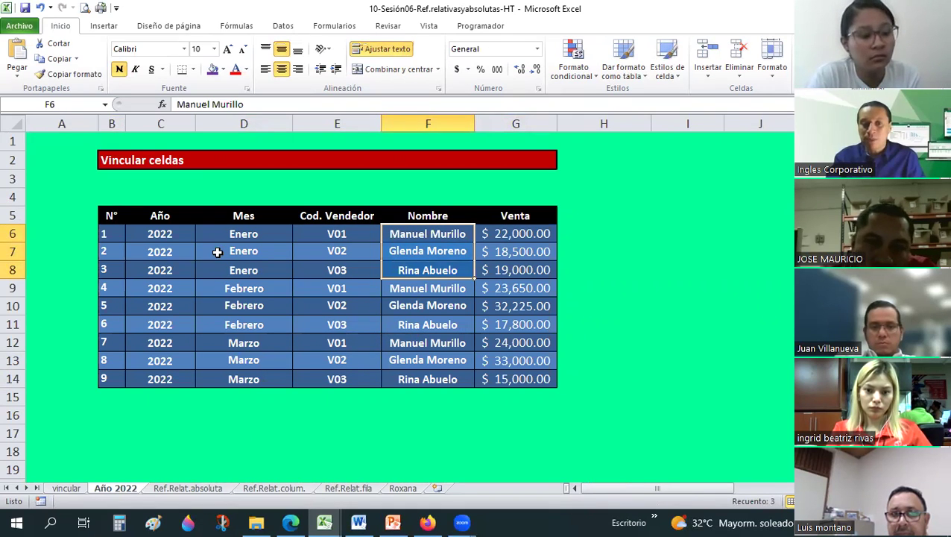
{"action": "left_click_drag", "start_coordinate": [244, 233], "coordinate": [246, 377]}
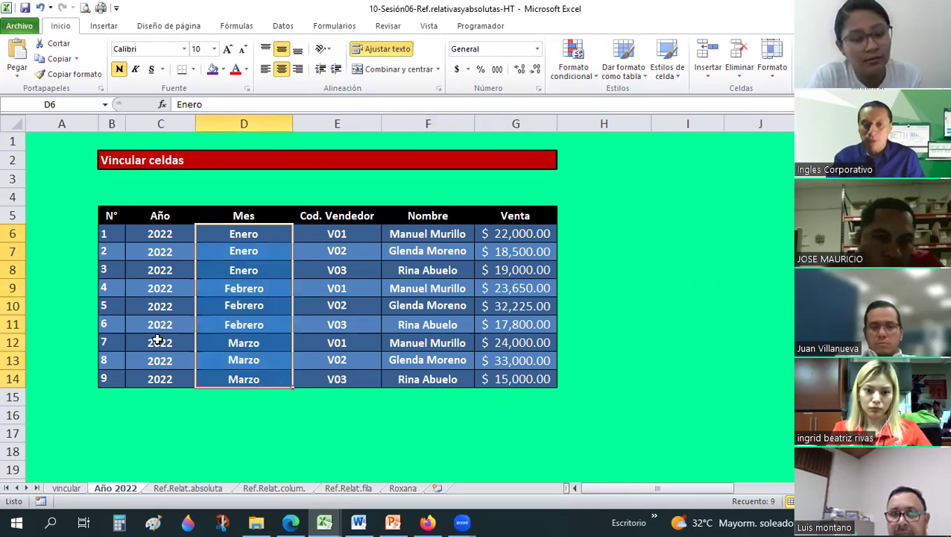
Select the 2022 Año column, then the first 2021 month entries on the vincular sheet.
{"action": "left_click_drag", "start_coordinate": [159, 233], "coordinate": [155, 381]}
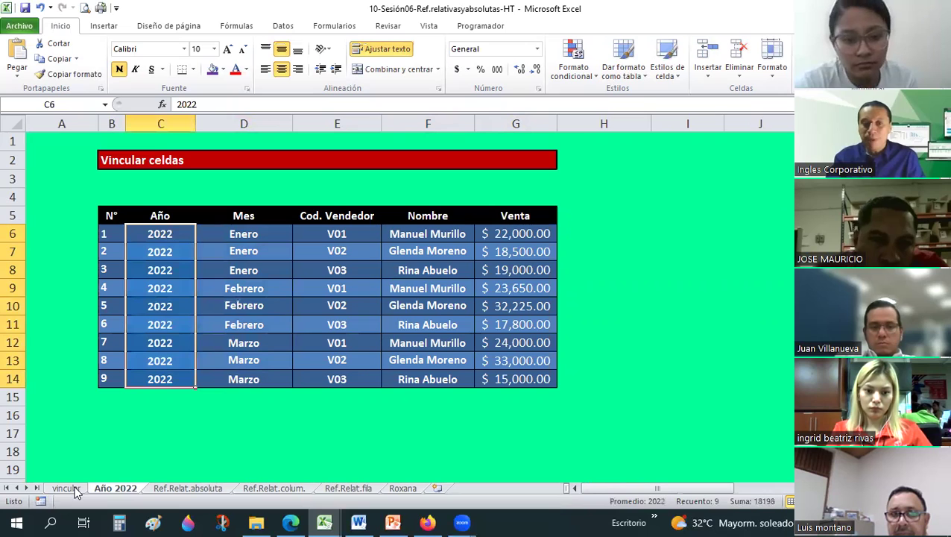
{"action": "left_click", "coordinate": [67, 488]}
{"action": "left_click_drag", "start_coordinate": [272, 230], "coordinate": [259, 296]}
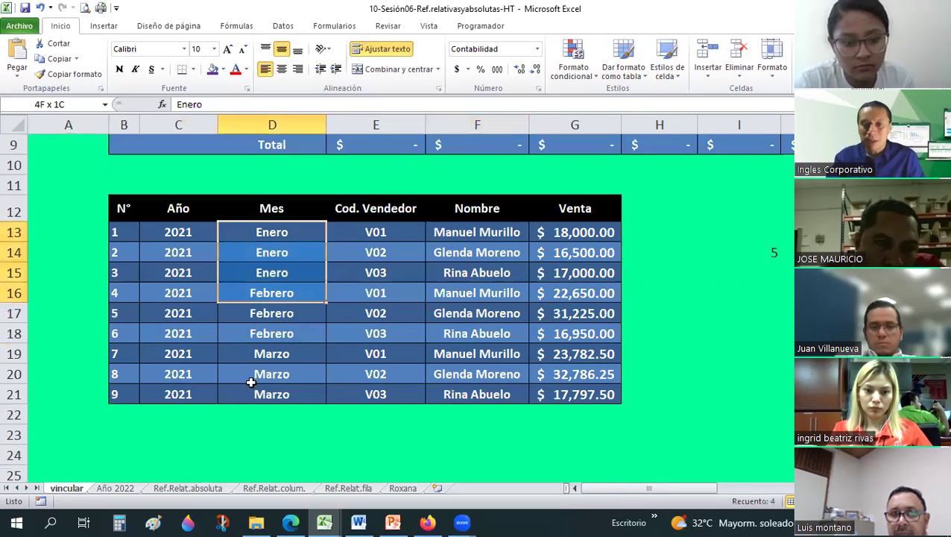
{"action": "left_click_drag", "start_coordinate": [251, 383], "coordinate": [258, 407]}
{"action": "scroll", "coordinate": [310, 323], "scroll_direction": "up", "scroll_amount": 1}
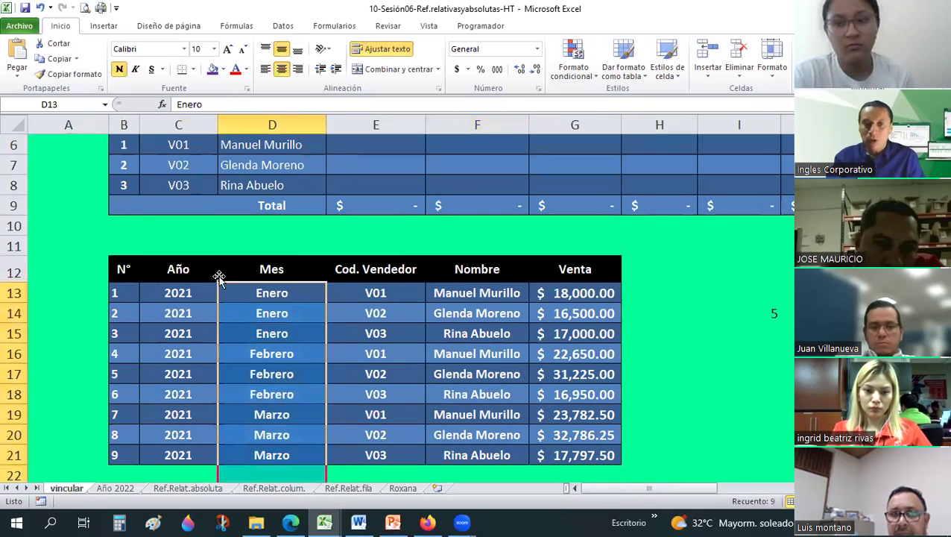
{"action": "scroll", "coordinate": [219, 278], "scroll_direction": "down", "scroll_amount": 1}
{"action": "left_click_drag", "start_coordinate": [123, 209], "coordinate": [600, 394]}
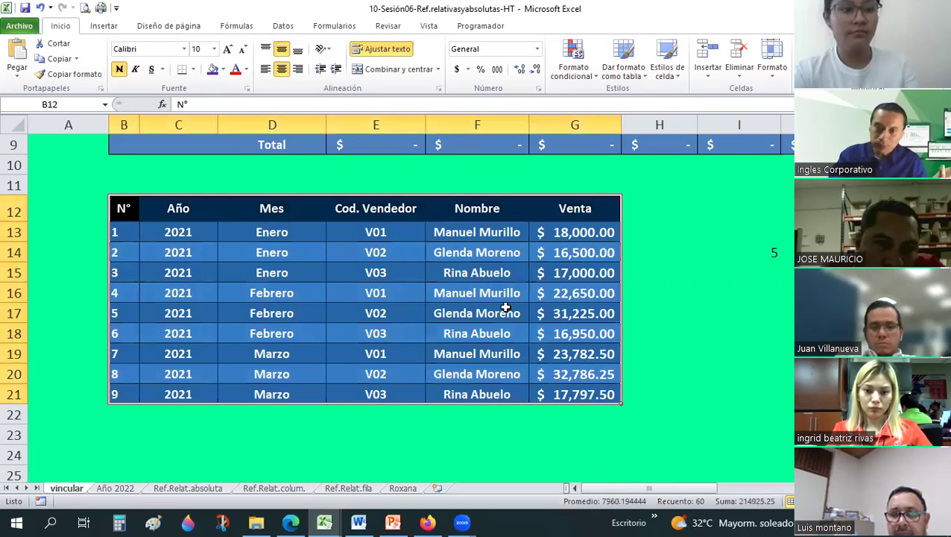
{"action": "scroll", "coordinate": [506, 308], "scroll_direction": "up", "scroll_amount": 1}
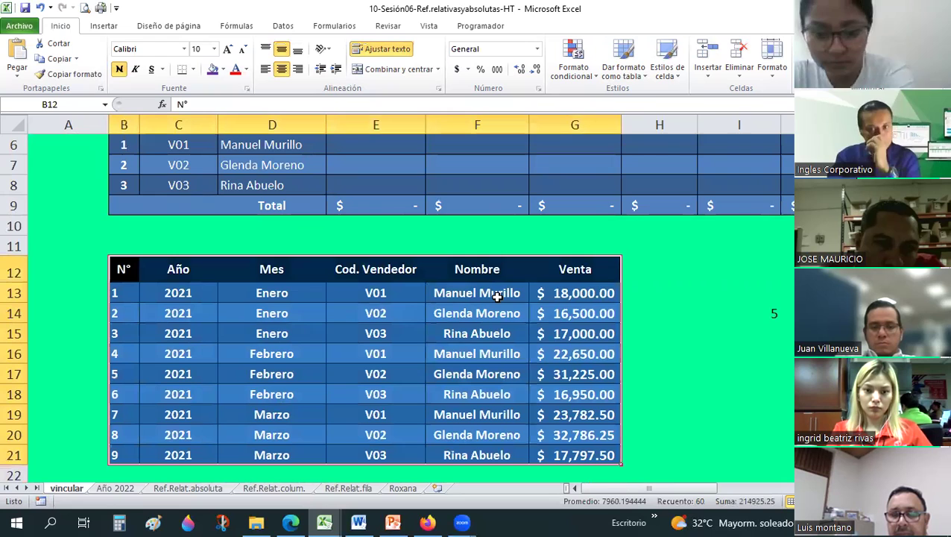
{"action": "scroll", "coordinate": [492, 298], "scroll_direction": "up", "scroll_amount": 1}
{"action": "left_click", "coordinate": [484, 304]}
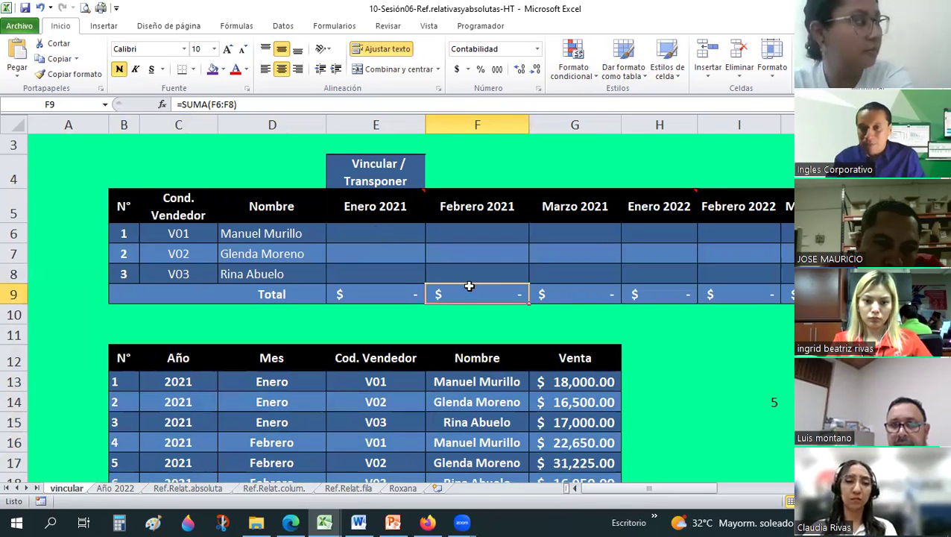
{"action": "scroll", "coordinate": [215, 234], "scroll_direction": "down", "scroll_amount": 2}
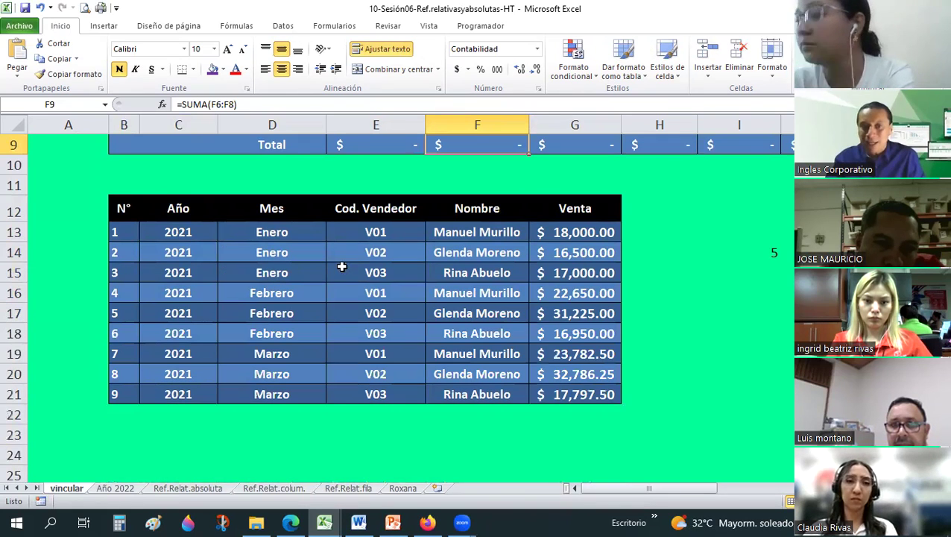
{"action": "scroll", "coordinate": [389, 232], "scroll_direction": "up", "scroll_amount": 2}
{"action": "left_click", "coordinate": [397, 240]}
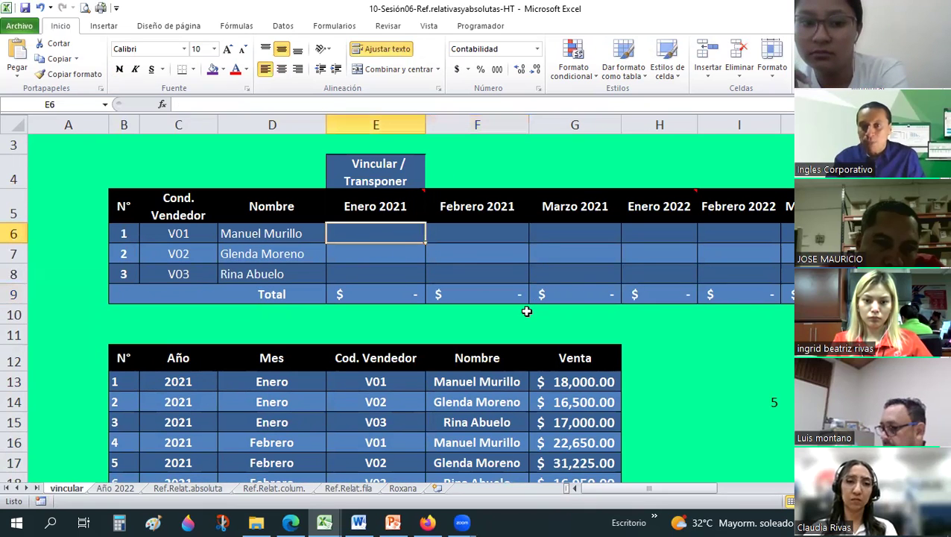
{"action": "left_click", "coordinate": [641, 232]}
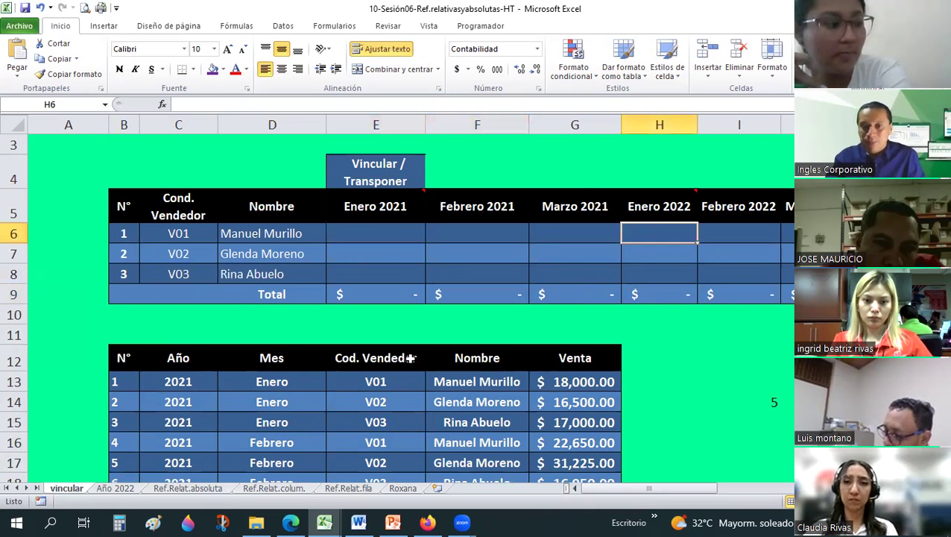
{"action": "left_click", "coordinate": [116, 488]}
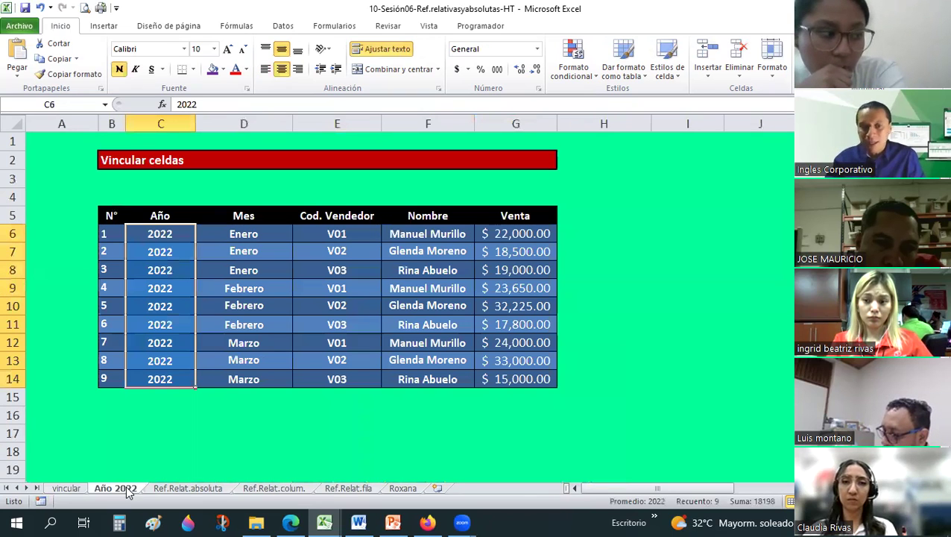
{"action": "key", "text": "ctrl+Page_Up"}
{"action": "left_click", "coordinate": [673, 272]}
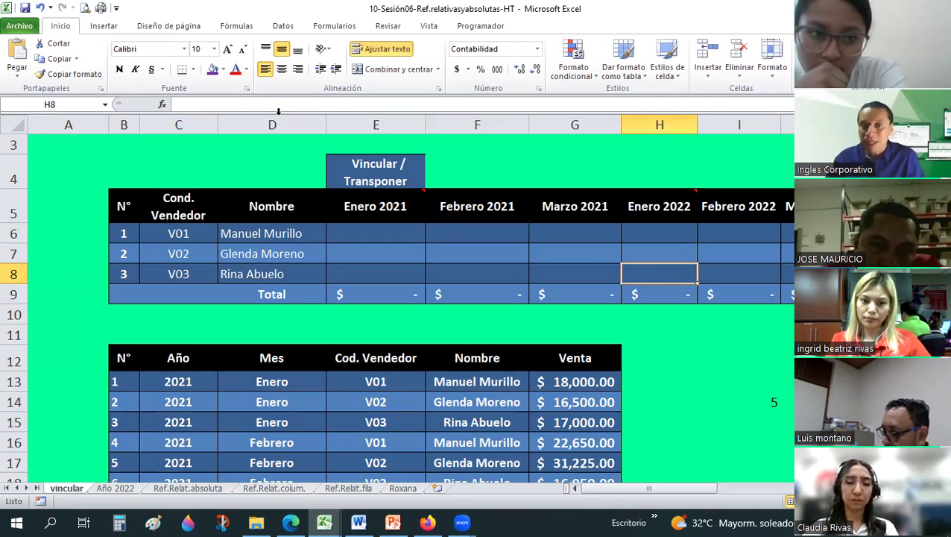
{"action": "left_click", "coordinate": [254, 108]}
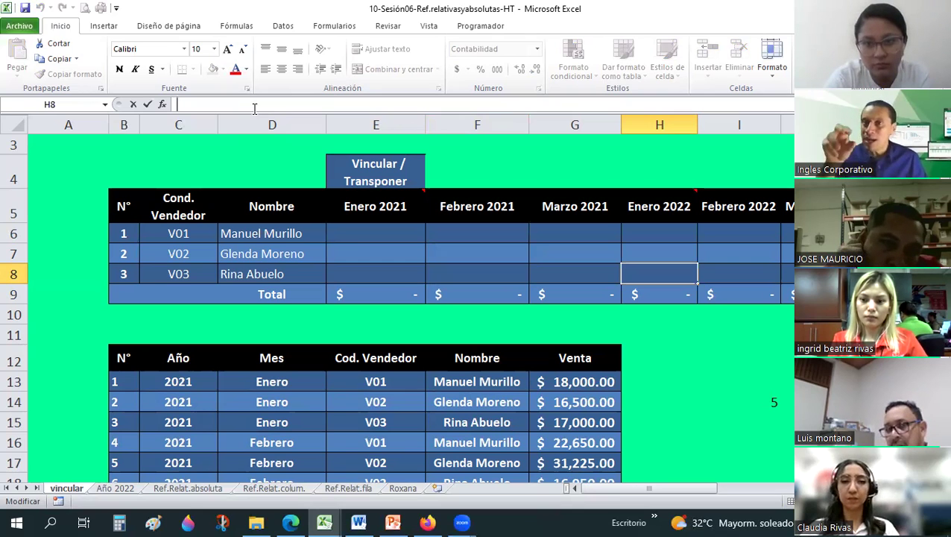
{"action": "left_click", "coordinate": [252, 226]}
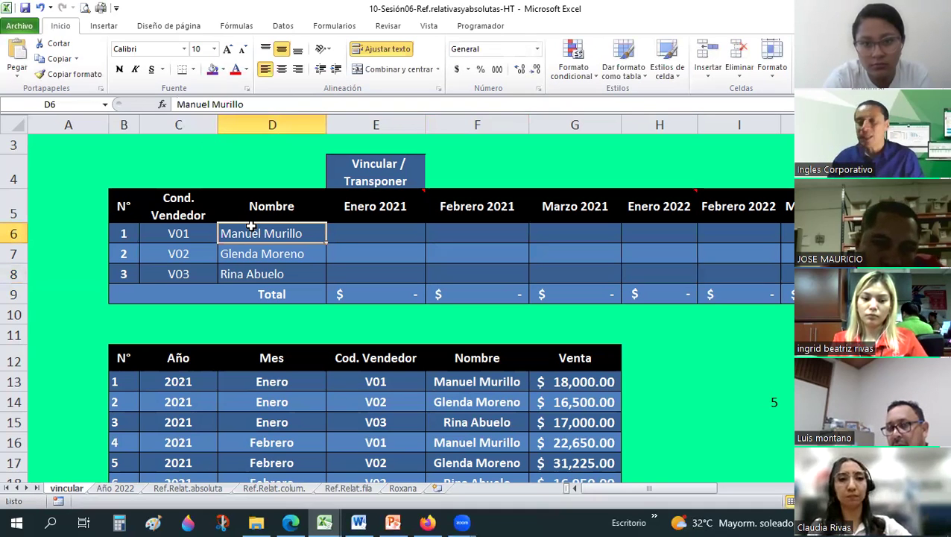
{"action": "left_click", "coordinate": [184, 318]}
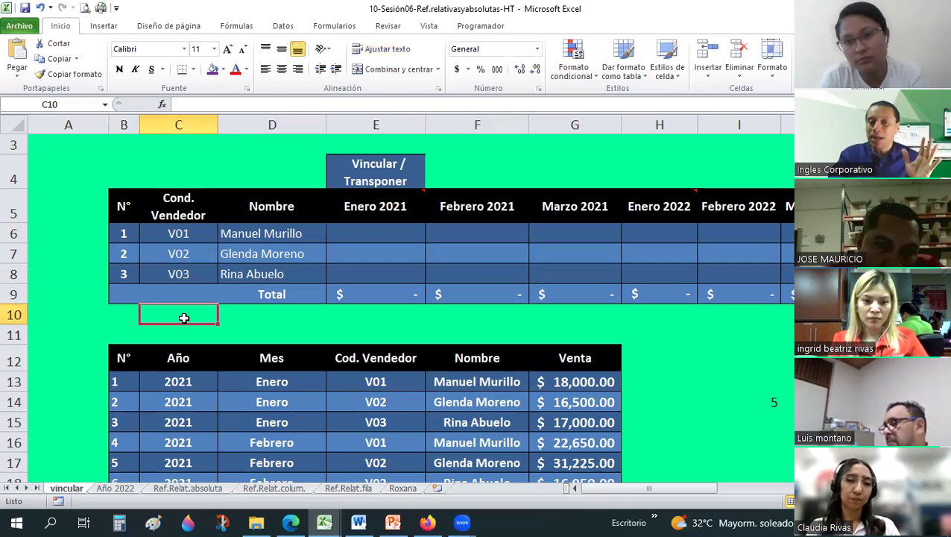
{"action": "scroll", "coordinate": [183, 317], "scroll_direction": "down", "scroll_amount": 1}
{"action": "scroll", "coordinate": [134, 192], "scroll_direction": "up", "scroll_amount": 1}
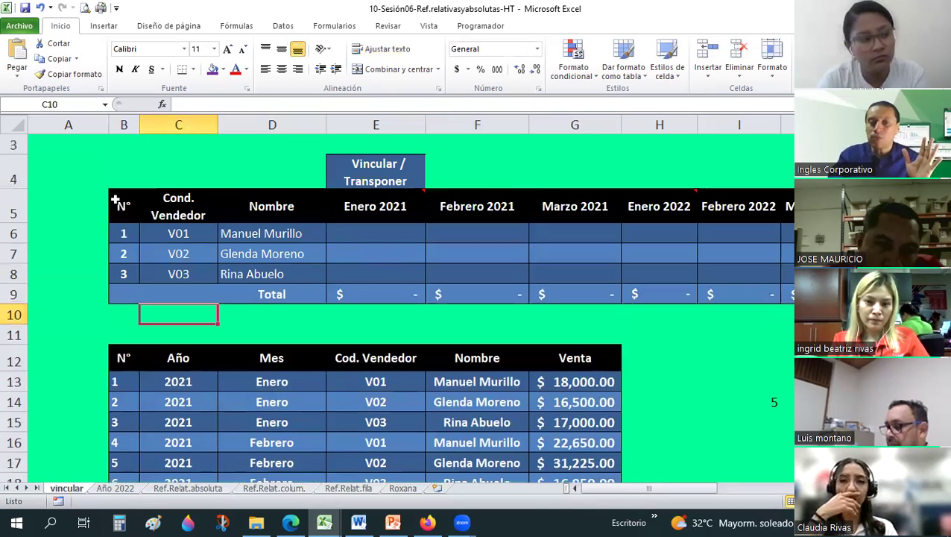
{"action": "scroll", "coordinate": [221, 281], "scroll_direction": "down", "scroll_amount": 2}
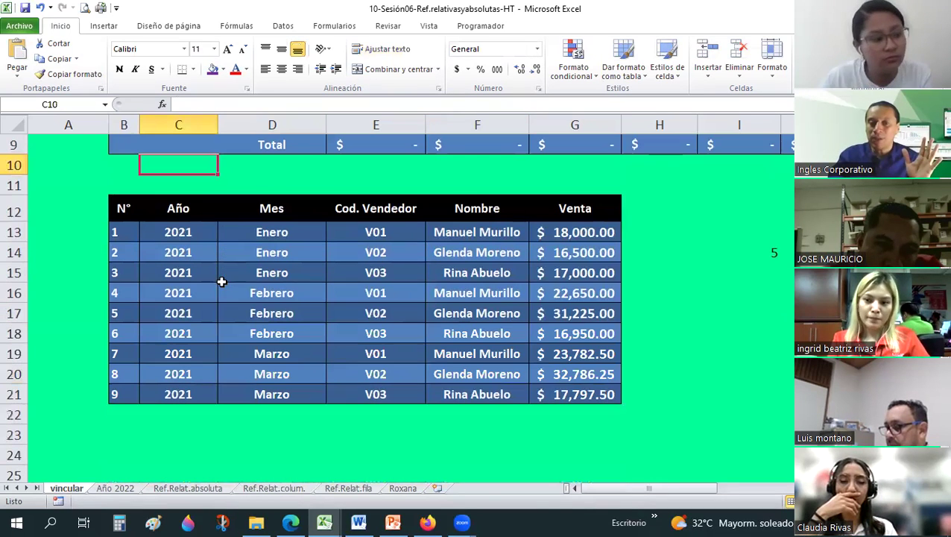
{"action": "left_click", "coordinate": [384, 234]}
{"action": "left_click", "coordinate": [449, 321]}
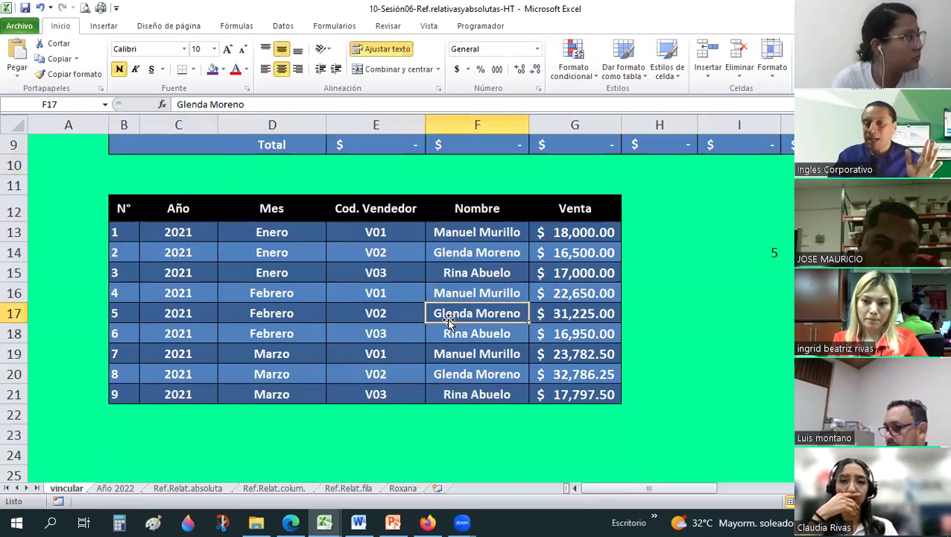
{"action": "left_click_drag", "start_coordinate": [384, 233], "coordinate": [450, 272]}
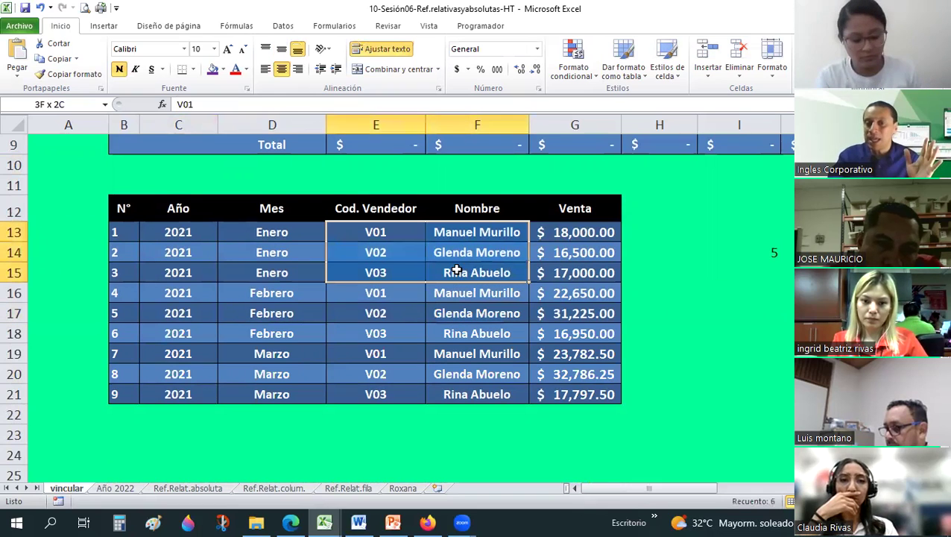
{"action": "left_click_drag", "start_coordinate": [397, 241], "coordinate": [392, 235]}
{"action": "left_click", "coordinate": [389, 242]}
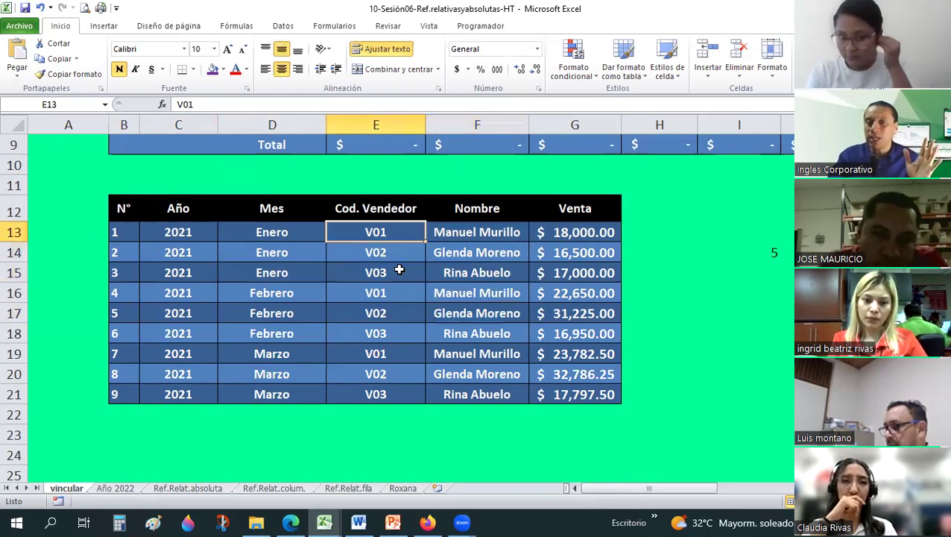
{"action": "key", "text": "Down"}
{"action": "key", "text": "Down"}
{"action": "left_click", "coordinate": [387, 231]}
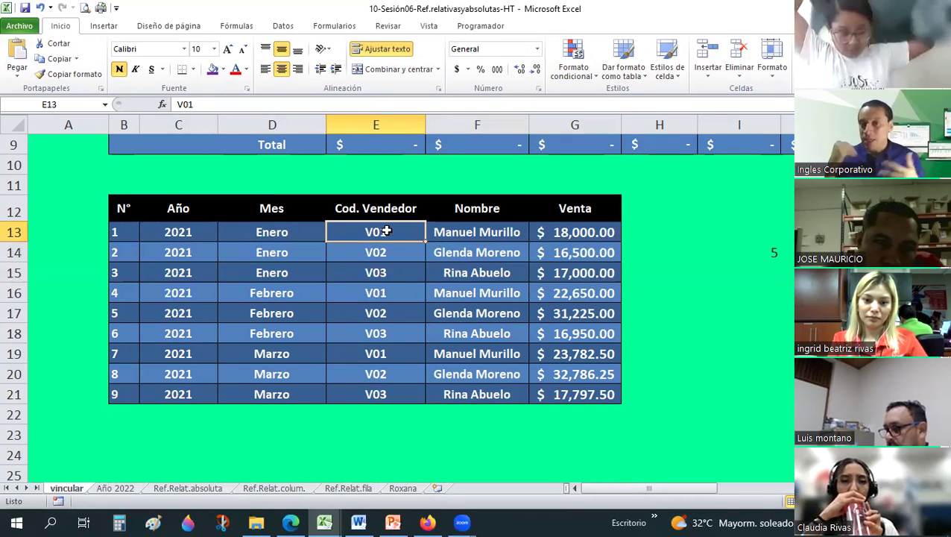
{"action": "scroll", "coordinate": [387, 231], "scroll_direction": "up", "scroll_amount": 1}
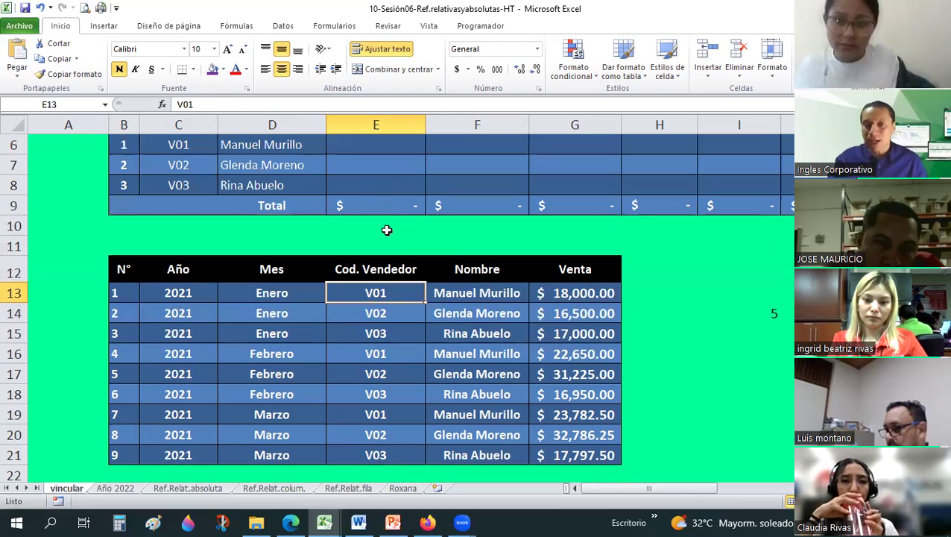
{"action": "left_click", "coordinate": [376, 145]}
{"action": "scroll", "coordinate": [376, 144], "scroll_direction": "down", "scroll_amount": 1}
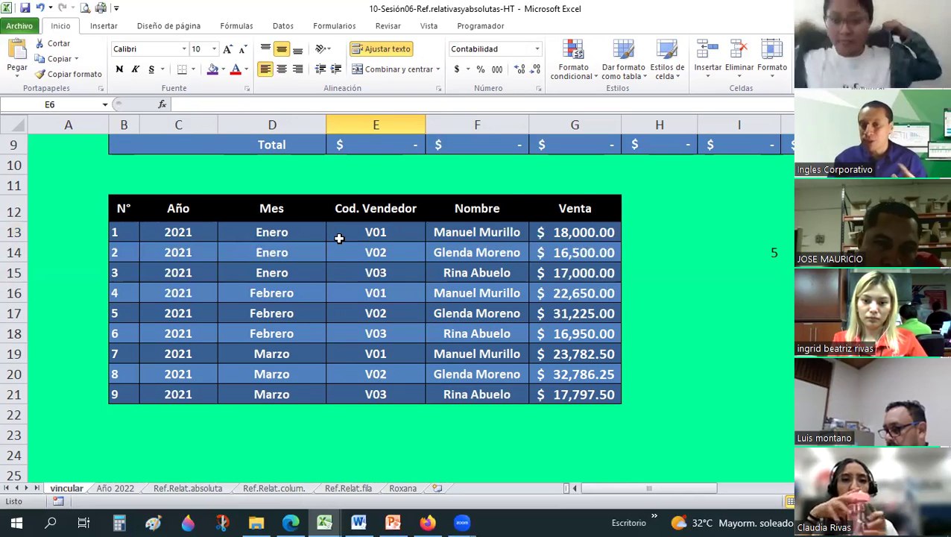
{"action": "scroll", "coordinate": [339, 237], "scroll_direction": "up", "scroll_amount": 2}
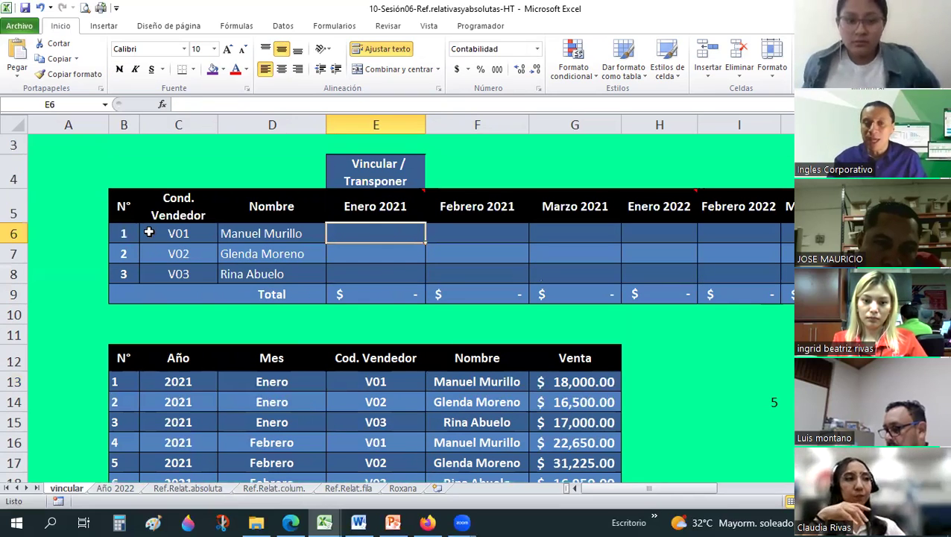
{"action": "left_click", "coordinate": [179, 240]}
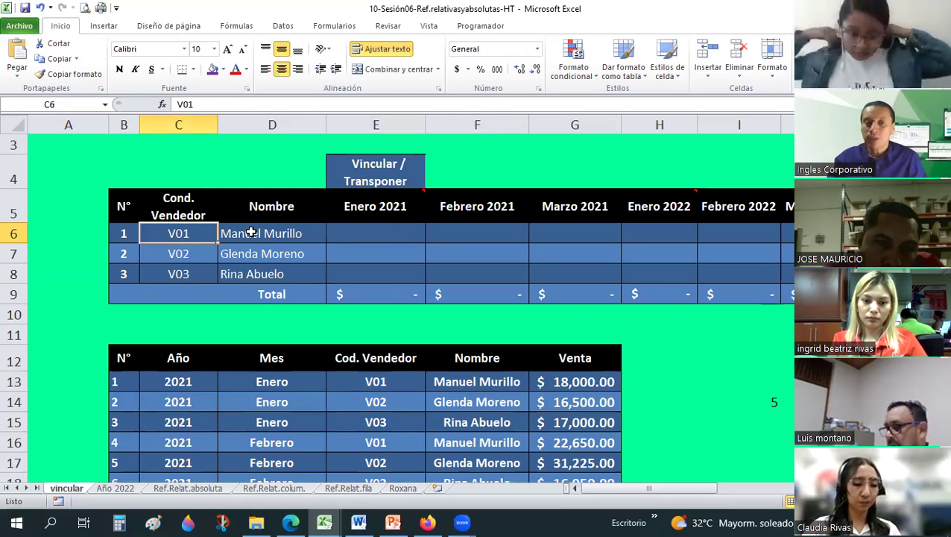
{"action": "left_click", "coordinate": [252, 233]}
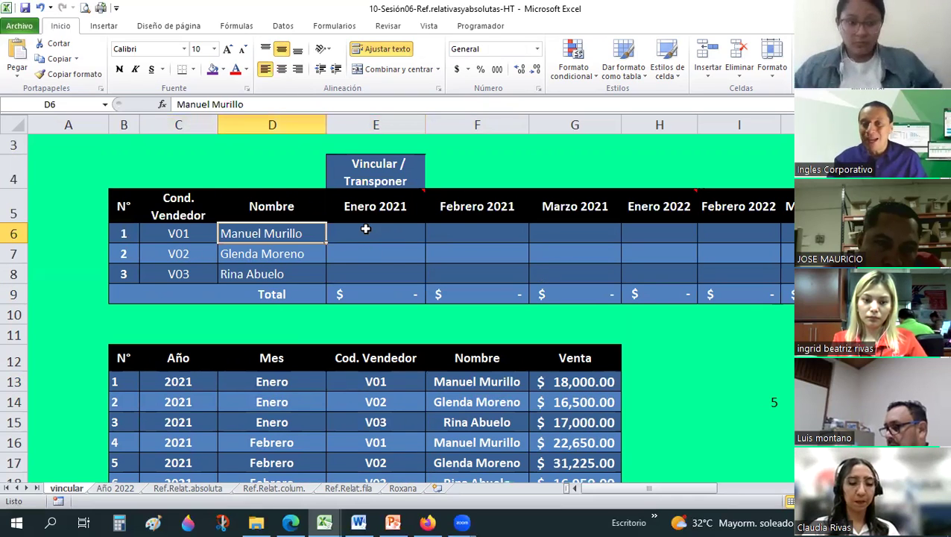
{"action": "left_click", "coordinate": [365, 229]}
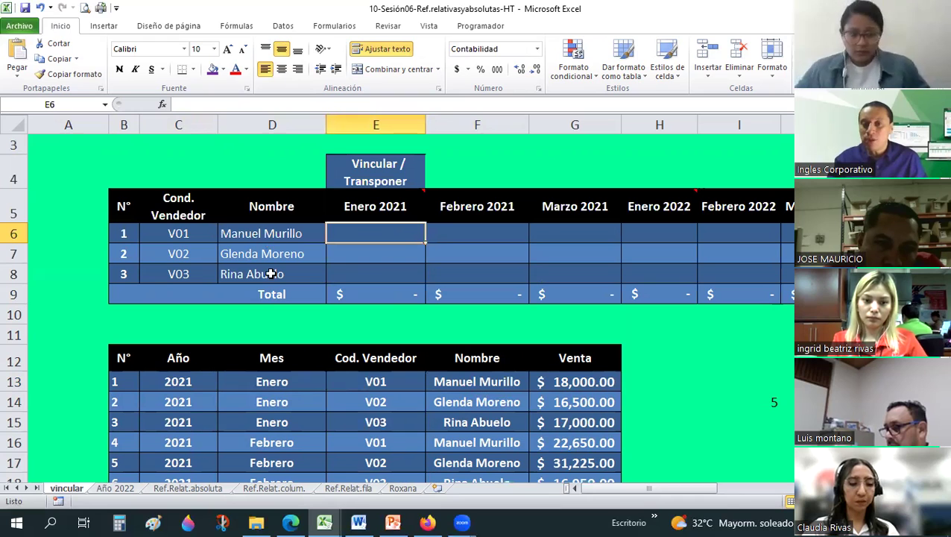
{"action": "scroll", "coordinate": [492, 315], "scroll_direction": "down", "scroll_amount": 1}
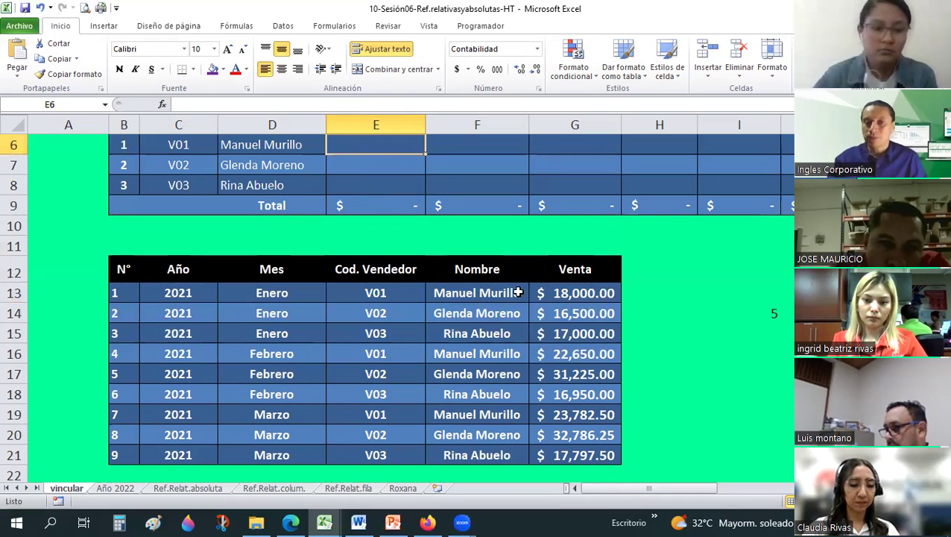
{"action": "scroll", "coordinate": [518, 292], "scroll_direction": "up", "scroll_amount": 1}
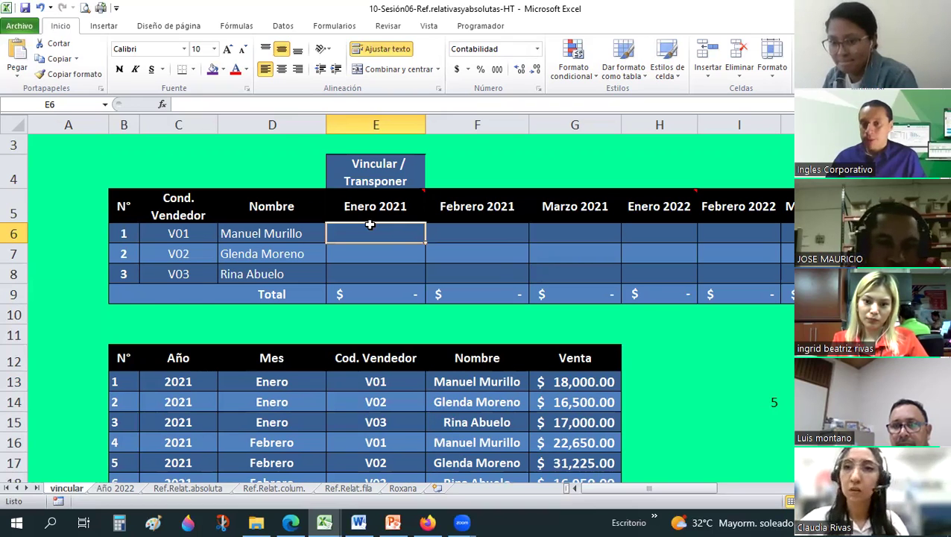
{"action": "scroll", "coordinate": [437, 271], "scroll_direction": "down", "scroll_amount": 1}
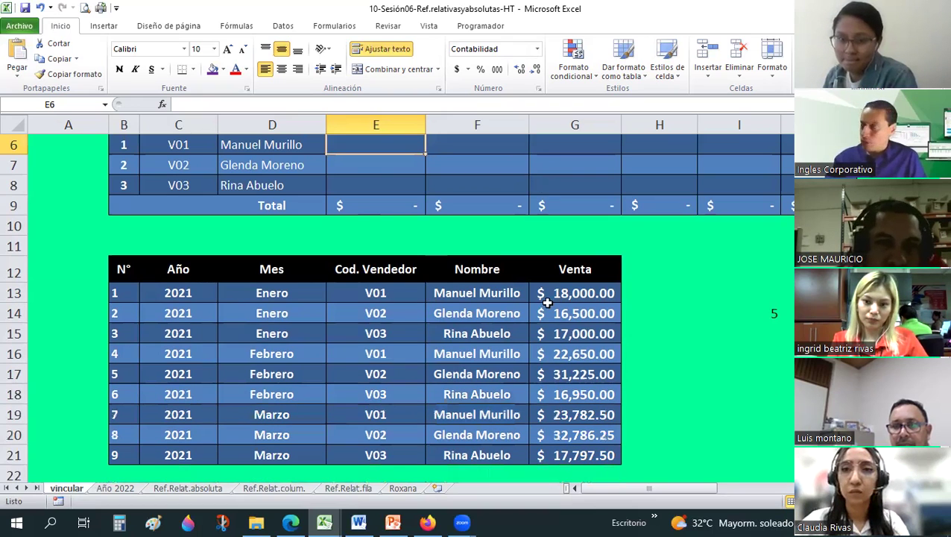
{"action": "left_click", "coordinate": [590, 295]}
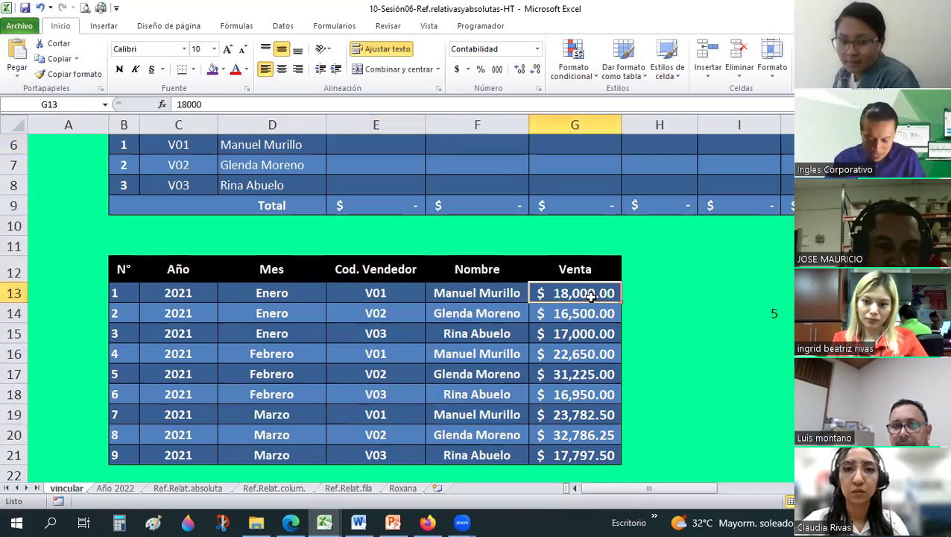
{"action": "key", "text": "ctrl+c"}
{"action": "scroll", "coordinate": [364, 275], "scroll_direction": "up", "scroll_amount": 2}
{"action": "left_click", "coordinate": [363, 276]}
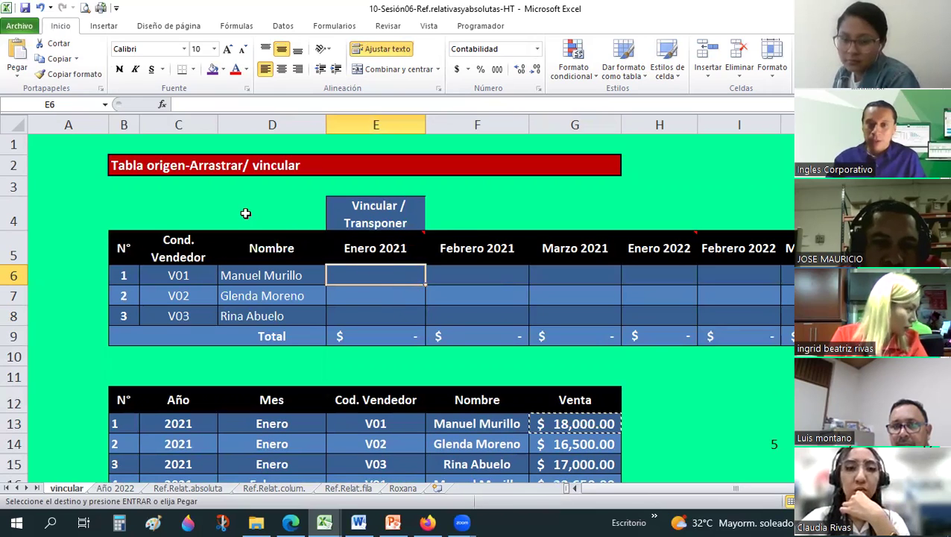
{"action": "key", "text": "Escape"}
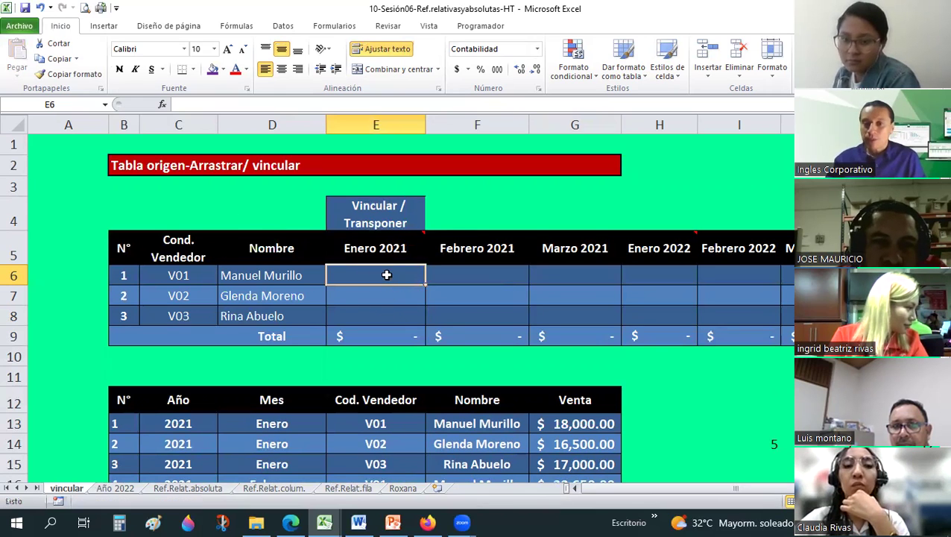
{"action": "scroll", "coordinate": [566, 358], "scroll_direction": "down", "scroll_amount": 1}
{"action": "left_click", "coordinate": [567, 358]}
{"action": "key", "text": "ctrl+c"}
{"action": "left_click", "coordinate": [357, 214]}
{"action": "key", "text": "ctrl+v"}
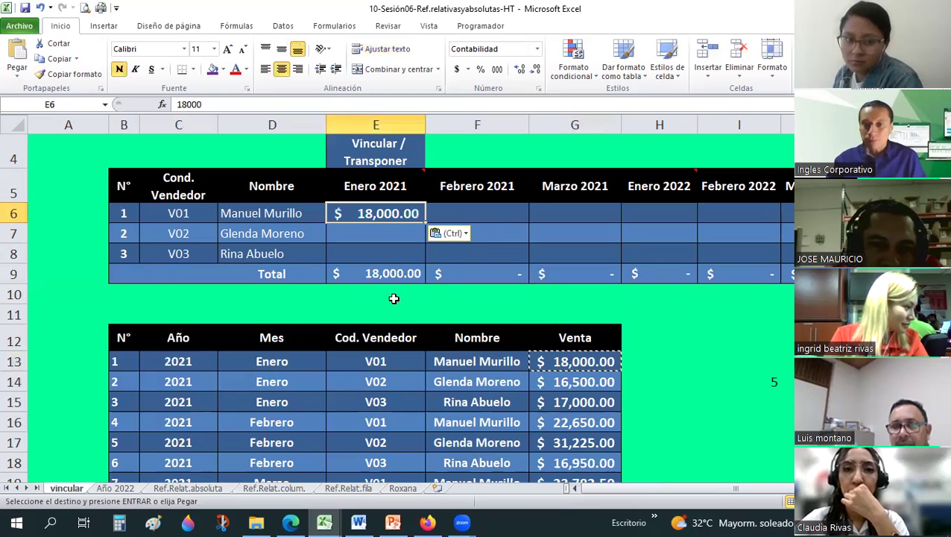
{"action": "key", "text": "Escape"}
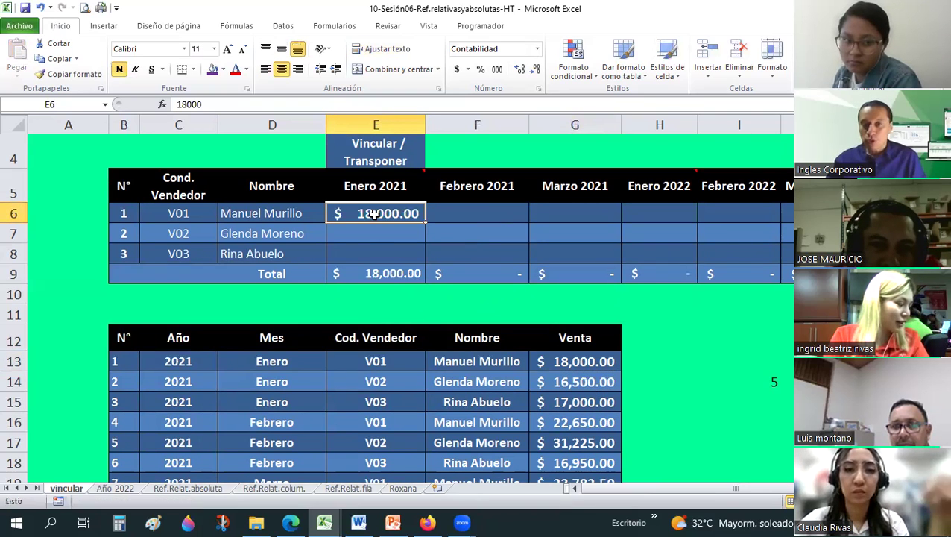
{"action": "key", "text": "Return"}
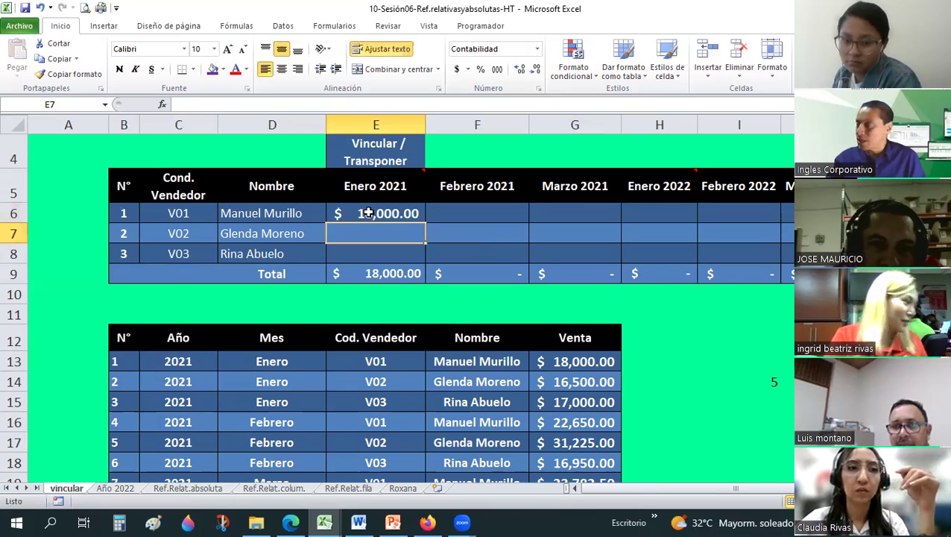
{"action": "left_click", "coordinate": [369, 213]}
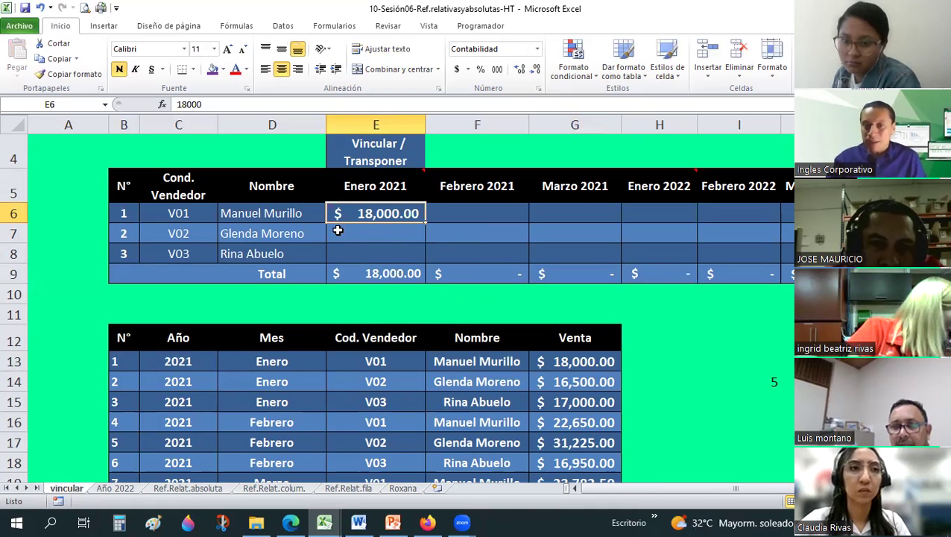
{"action": "left_click", "coordinate": [338, 230]}
{"action": "left_click", "coordinate": [353, 212]}
{"action": "key", "text": "Delete"}
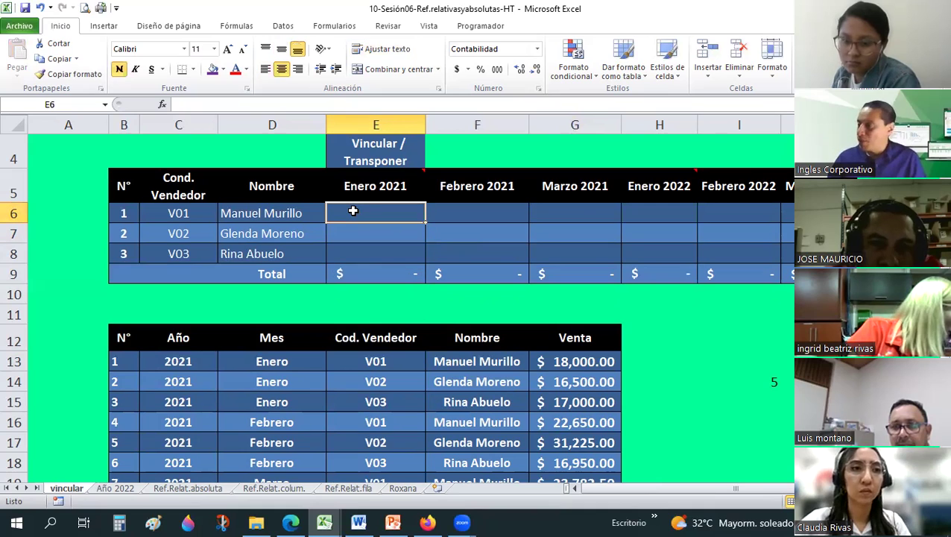
{"action": "key", "text": "Down"}
{"action": "key", "text": "Down"}
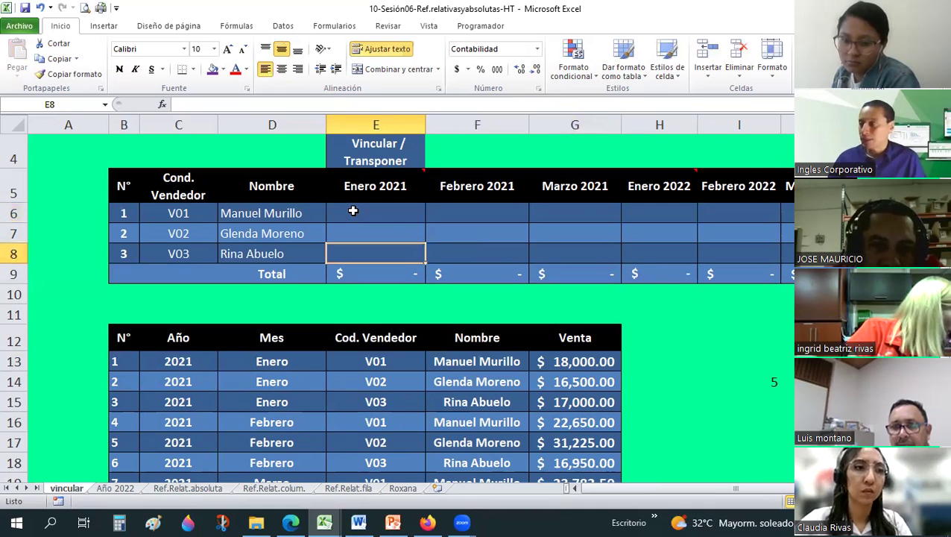
{"action": "key", "text": "Down"}
{"action": "key", "text": "Down"}
{"action": "key", "text": "Up"}
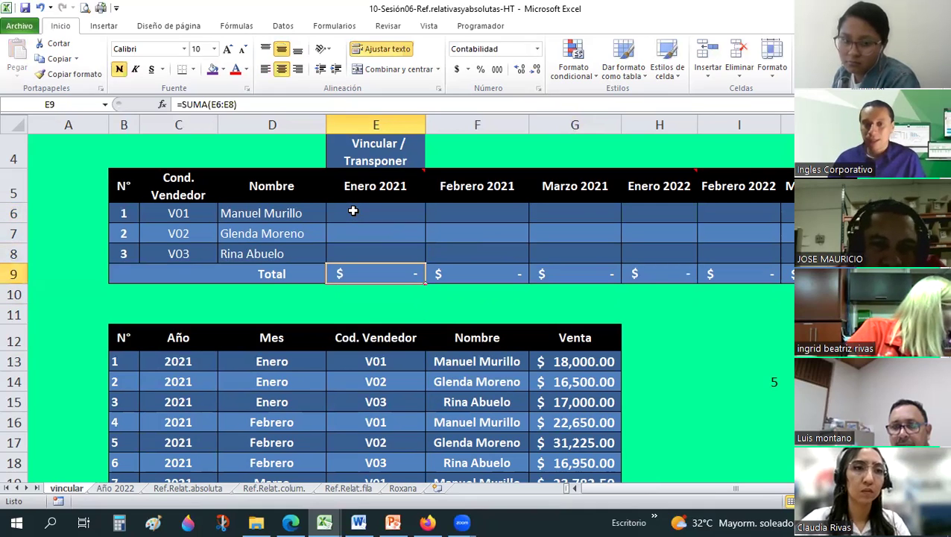
{"action": "left_click", "coordinate": [354, 212]}
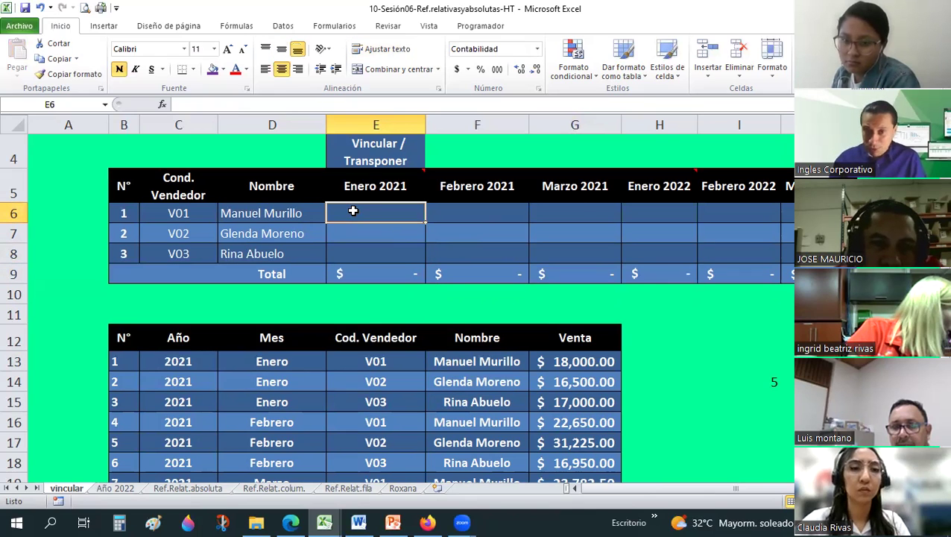
Enter =G13 in E6 to link it to the V01 Enero sale.
{"action": "type", "text": "="}
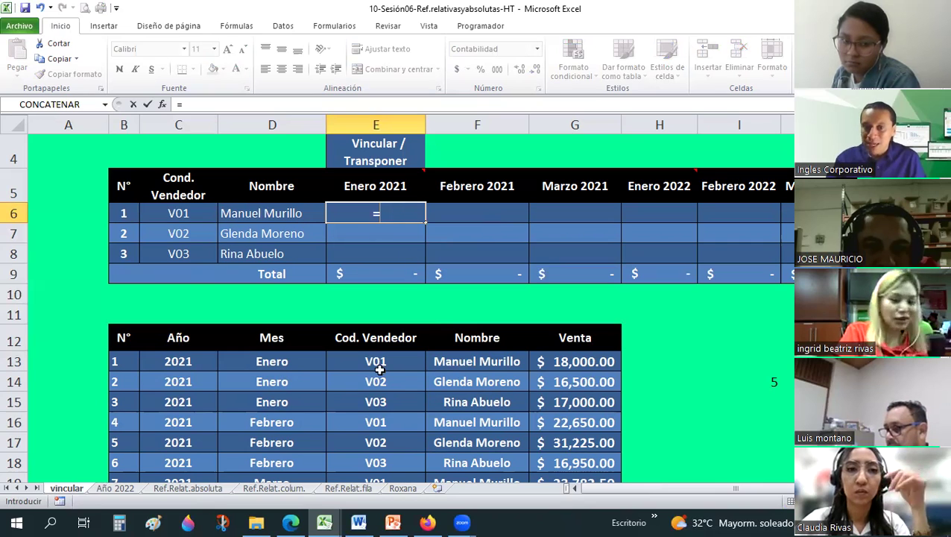
{"action": "left_click", "coordinate": [580, 363]}
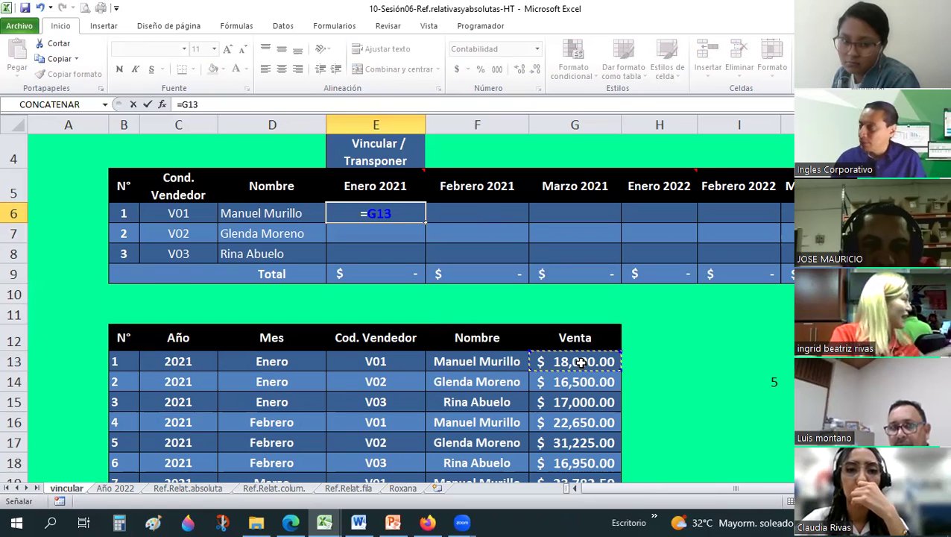
{"action": "key", "text": "Return"}
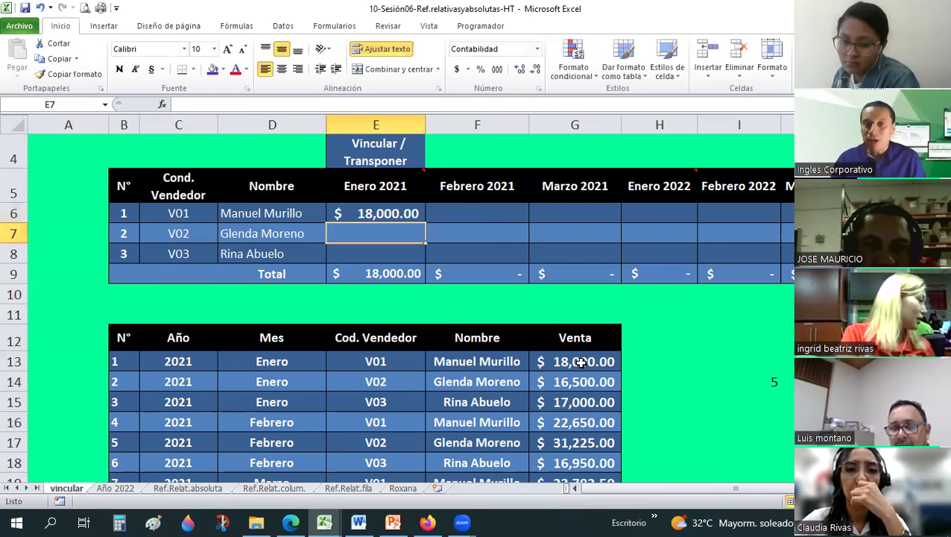
{"action": "key", "text": "Up"}
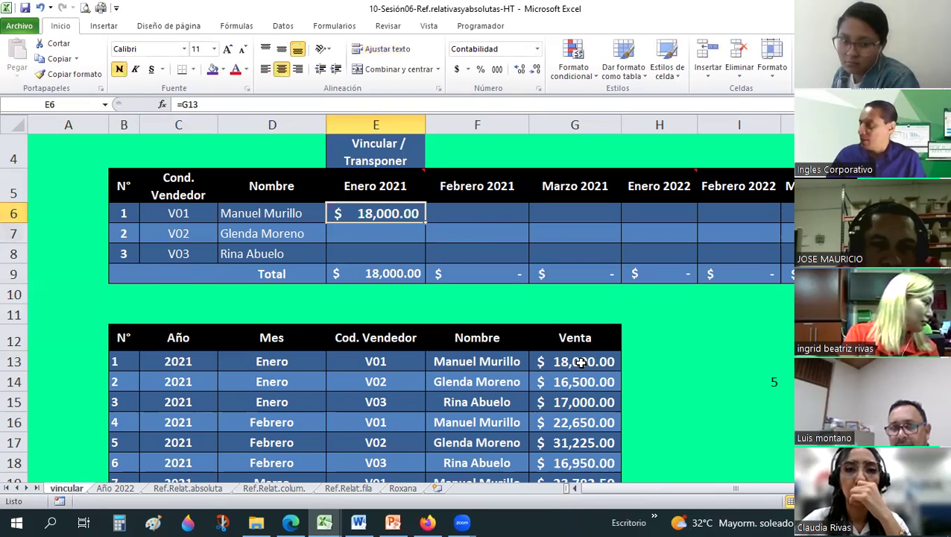
Copy G13's 18,000.00 sale into E7 and display its Paste Options.
{"action": "left_click", "coordinate": [581, 362]}
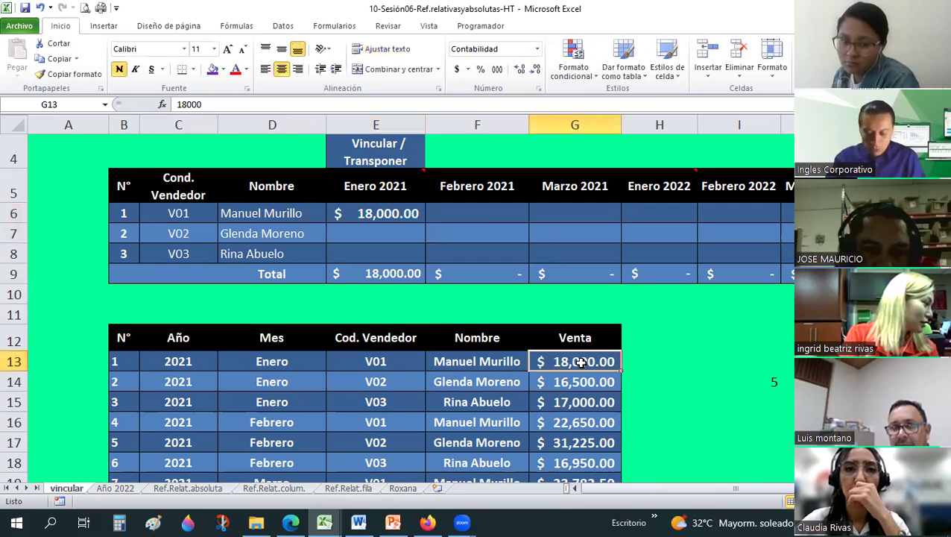
{"action": "key", "text": "ctrl+c"}
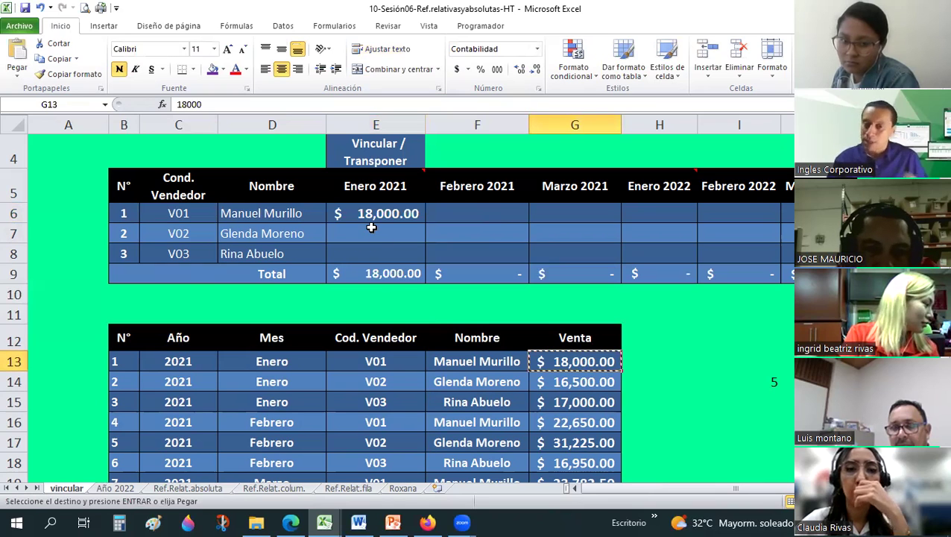
{"action": "left_click", "coordinate": [372, 233]}
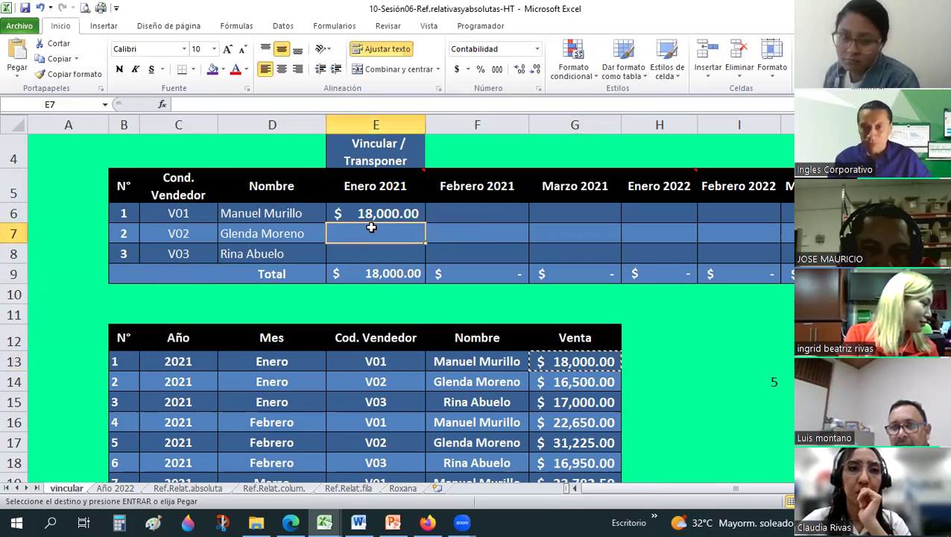
{"action": "key", "text": "ctrl+v"}
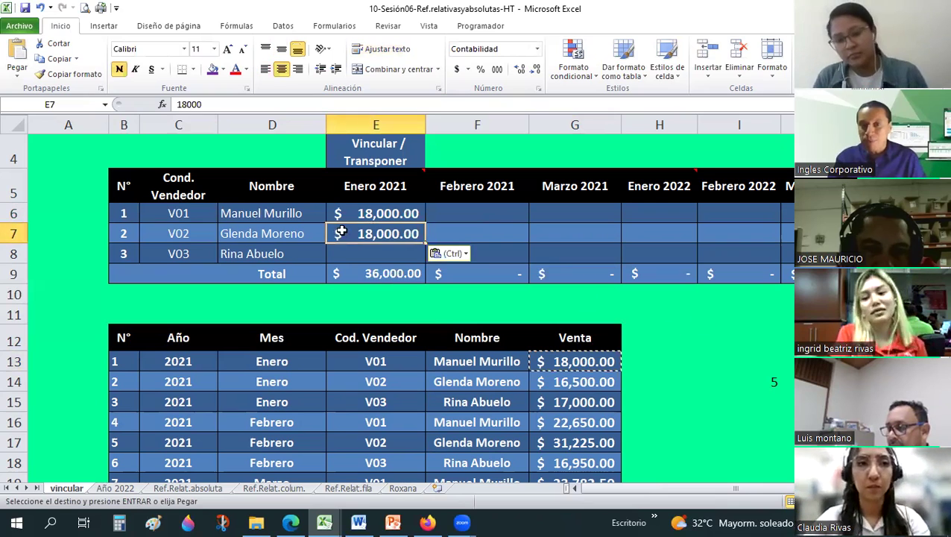
{"action": "left_click_drag", "start_coordinate": [739, 315], "coordinate": [738, 340]}
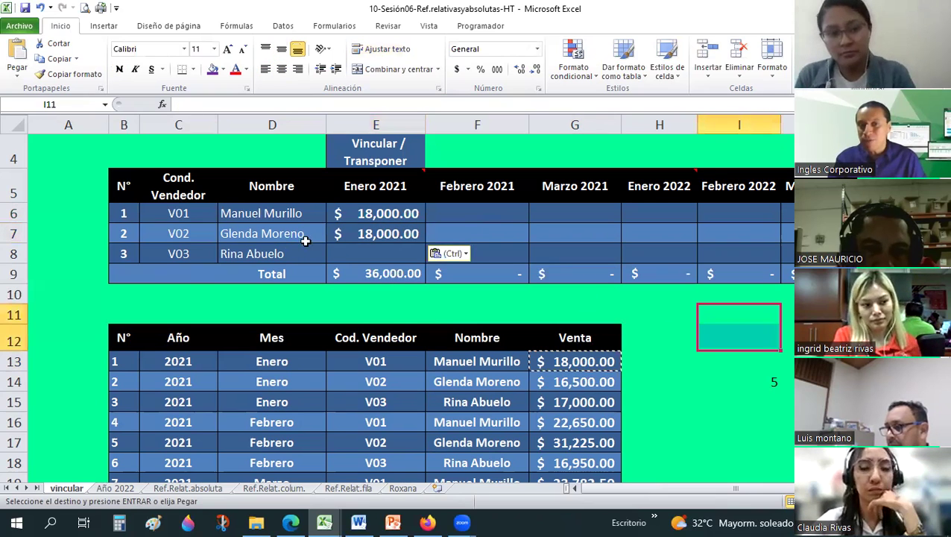
{"action": "left_click", "coordinate": [384, 235]}
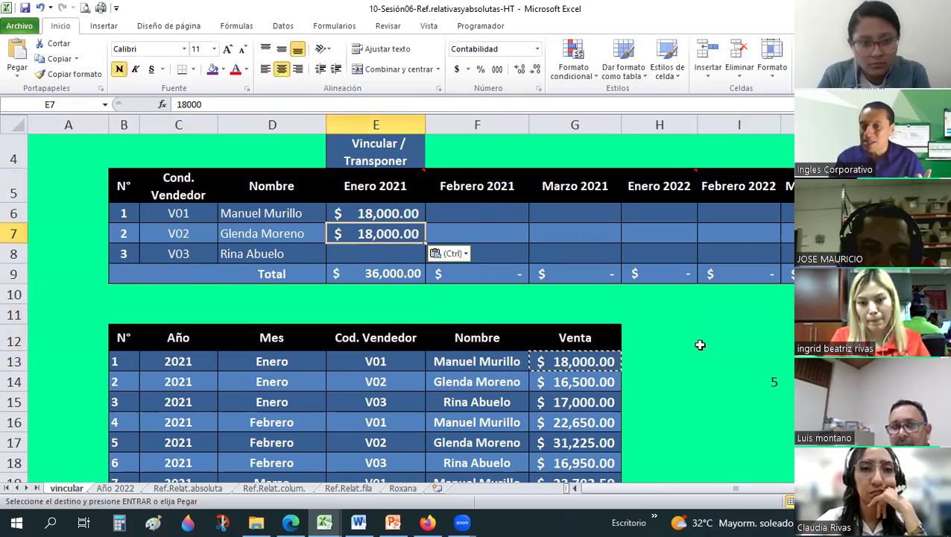
{"action": "left_click", "coordinate": [700, 345]}
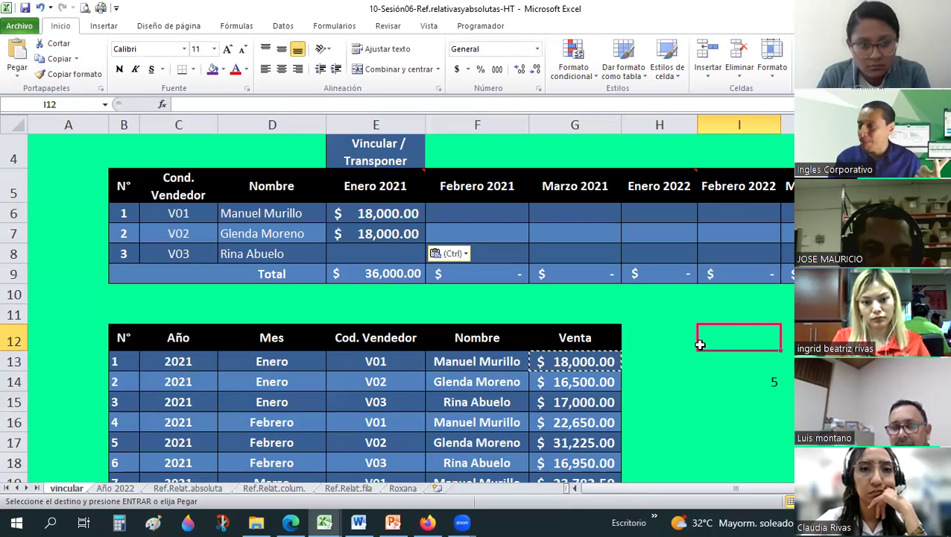
{"action": "left_click", "coordinate": [393, 229]}
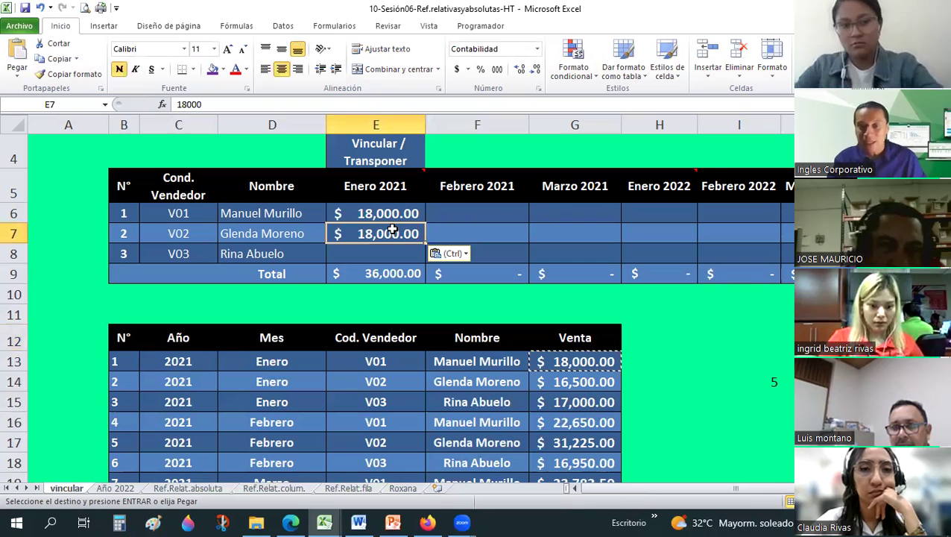
{"action": "key", "text": "ctrl"}
{"action": "key", "text": "ctrl"}
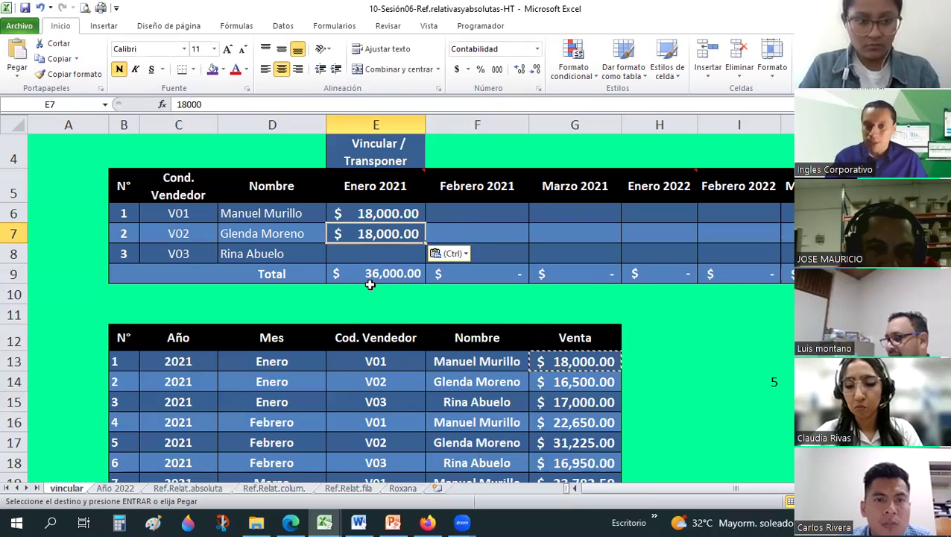
{"action": "key", "text": "ctrl"}
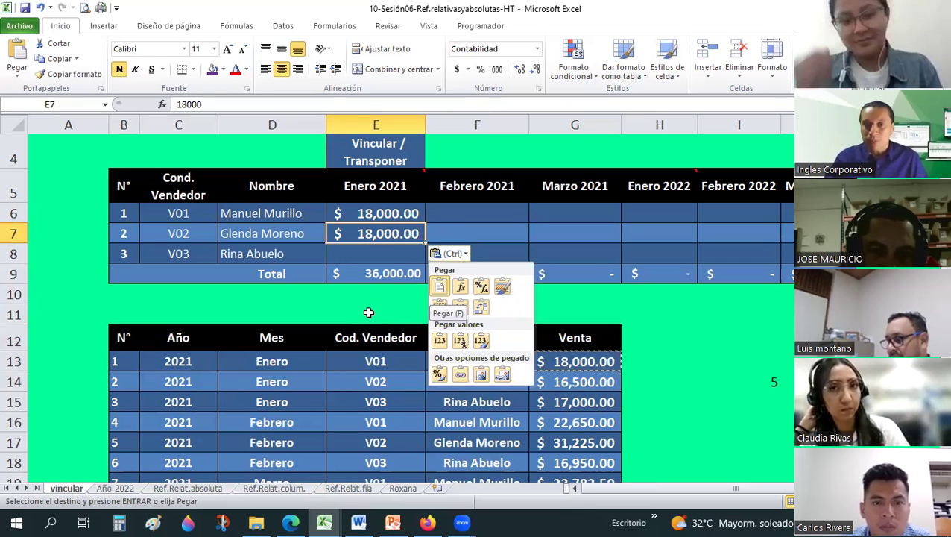
Replace E7's paste with the plain value 18,000 and compare it with E6's =G13 formula.
{"action": "key", "text": "ctrl+z"}
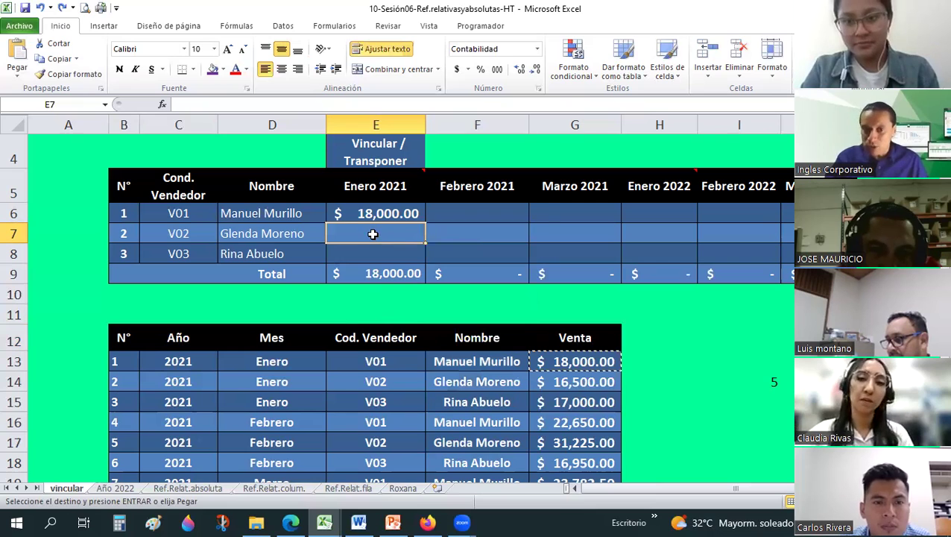
{"action": "right_click", "coordinate": [373, 234]}
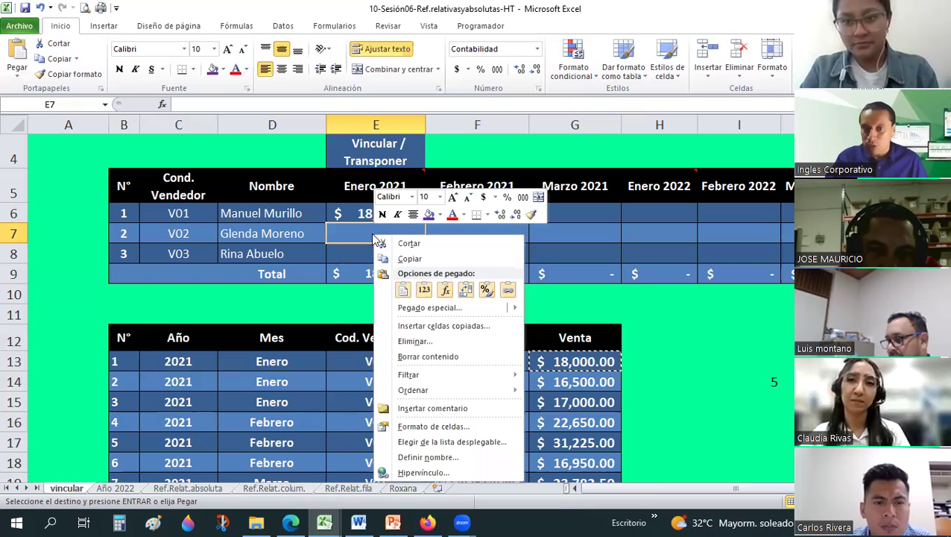
{"action": "left_click", "coordinate": [424, 292]}
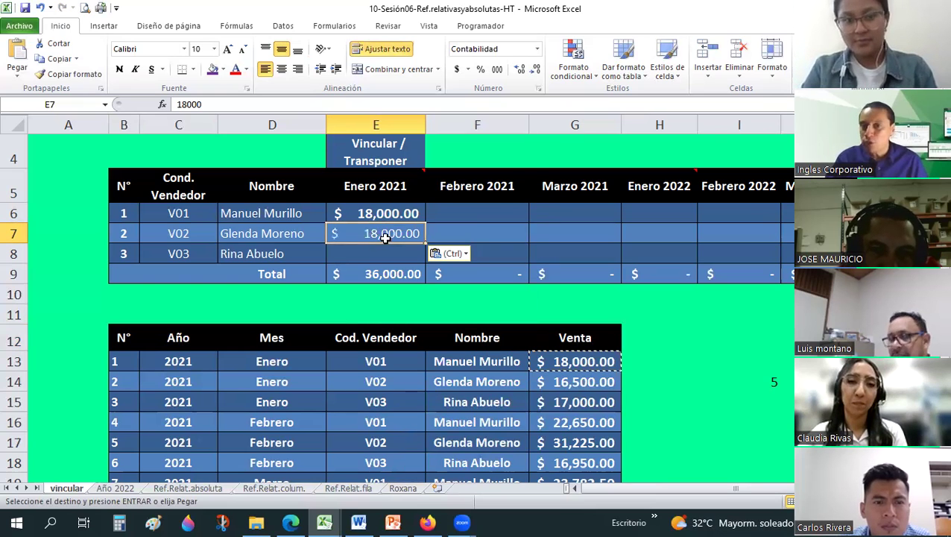
{"action": "left_click", "coordinate": [392, 292]}
{"action": "left_click", "coordinate": [379, 230]}
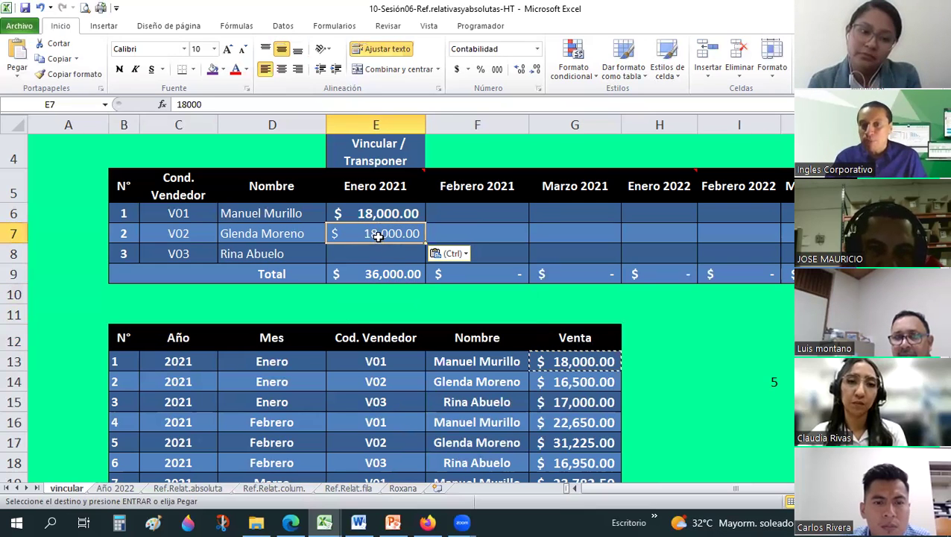
{"action": "left_click", "coordinate": [399, 213]}
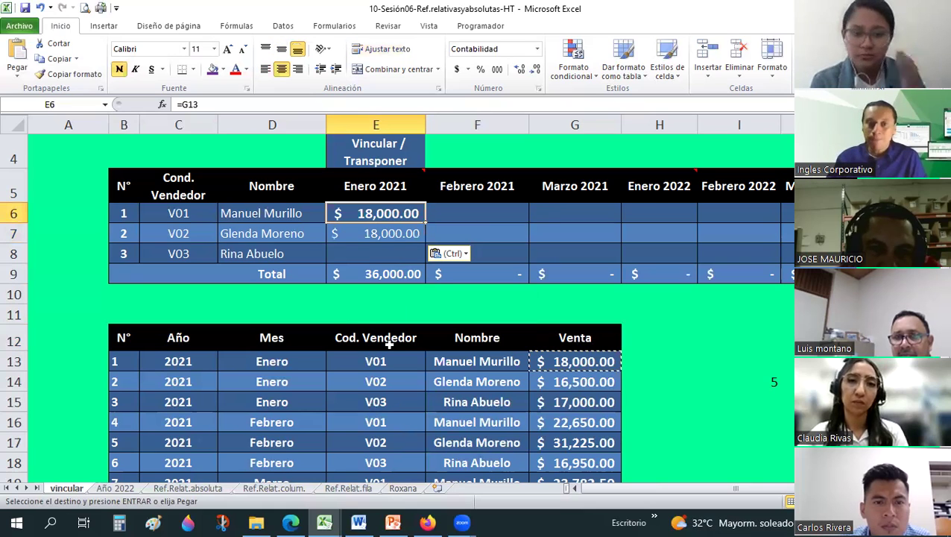
{"action": "left_click", "coordinate": [377, 233]}
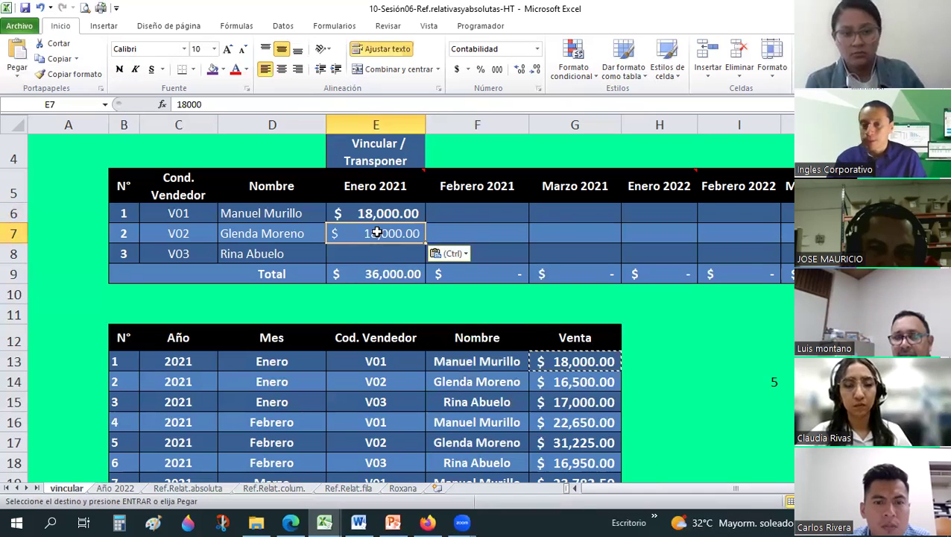
Drag the 18,000 sale out of G13 and drop it into E8.
{"action": "left_click", "coordinate": [604, 356]}
{"action": "mouse_move", "coordinate": [601, 351]}
{"action": "left_mouse_down"}
{"action": "mouse_move", "coordinate": [425, 250]}
{"action": "mouse_move", "coordinate": [379, 264]}
{"action": "left_mouse_up"}
{"action": "left_click", "coordinate": [374, 312]}
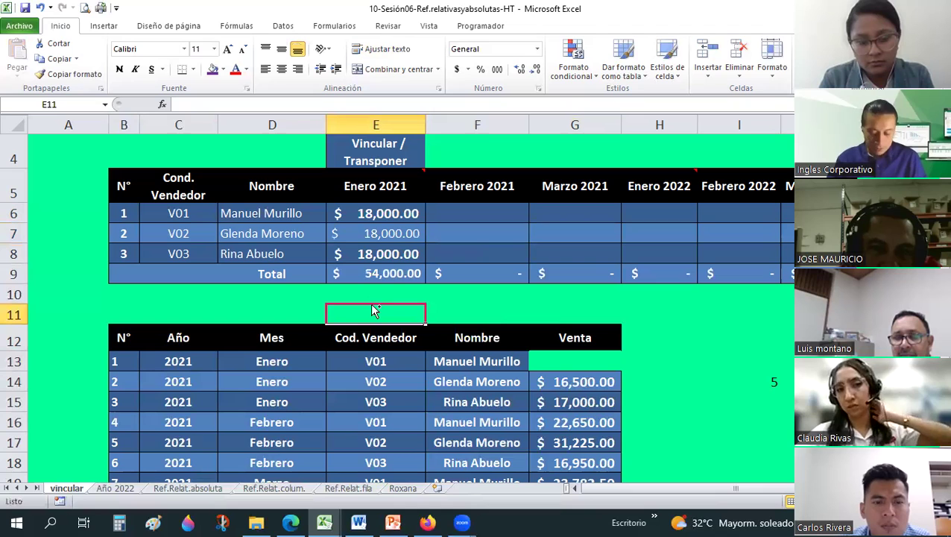
Undo the move to E8, fill E6's =G13 down through E8 to check the formulas, then undo the fill.
{"action": "key", "text": "ctrl+z"}
{"action": "left_click", "coordinate": [403, 212]}
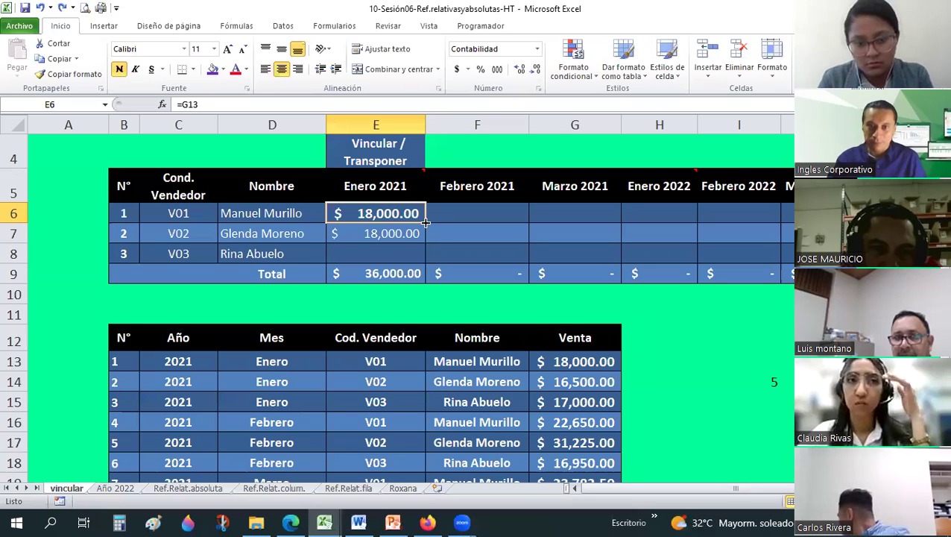
{"action": "left_click_drag", "start_coordinate": [426, 222], "coordinate": [405, 326]}
{"action": "left_click", "coordinate": [401, 319]}
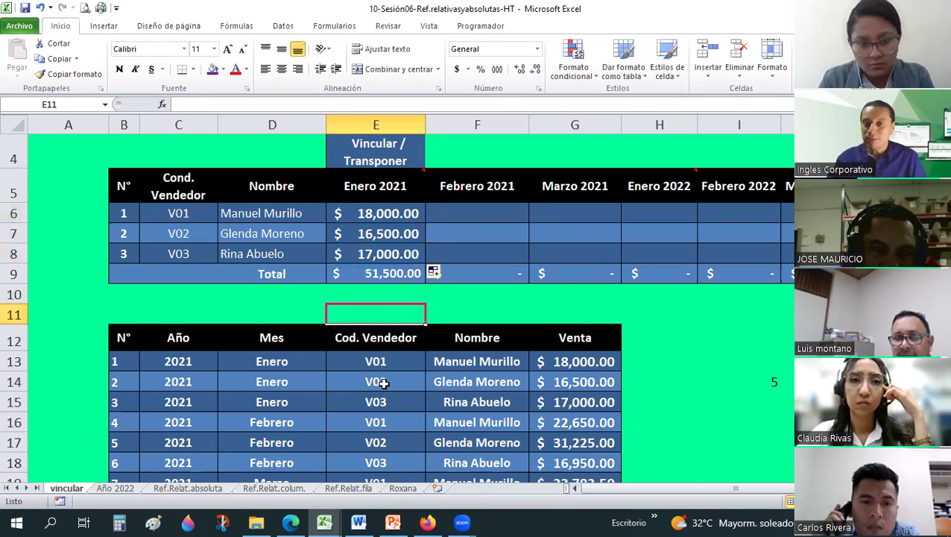
{"action": "key", "text": "Up"}
{"action": "key", "text": "Up"}
{"action": "key", "text": "Up"}
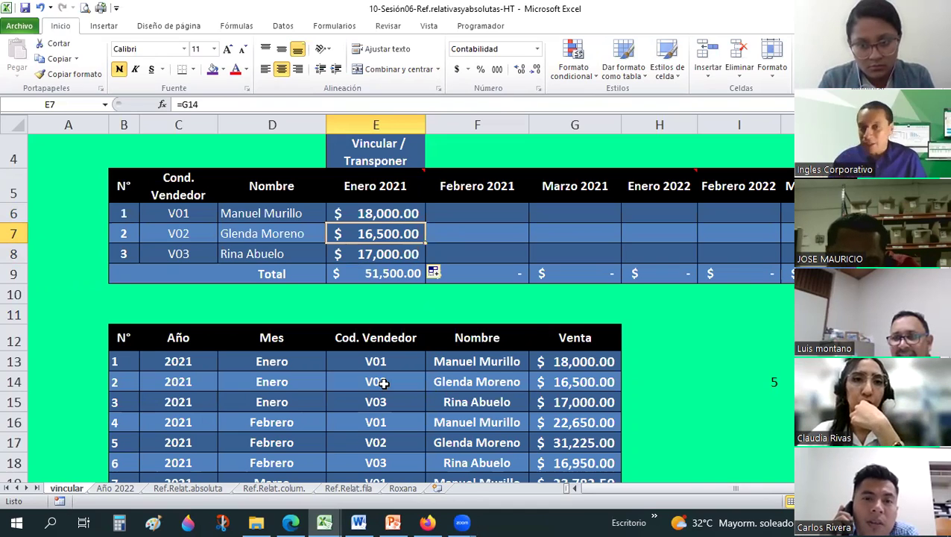
{"action": "left_click", "coordinate": [376, 213]}
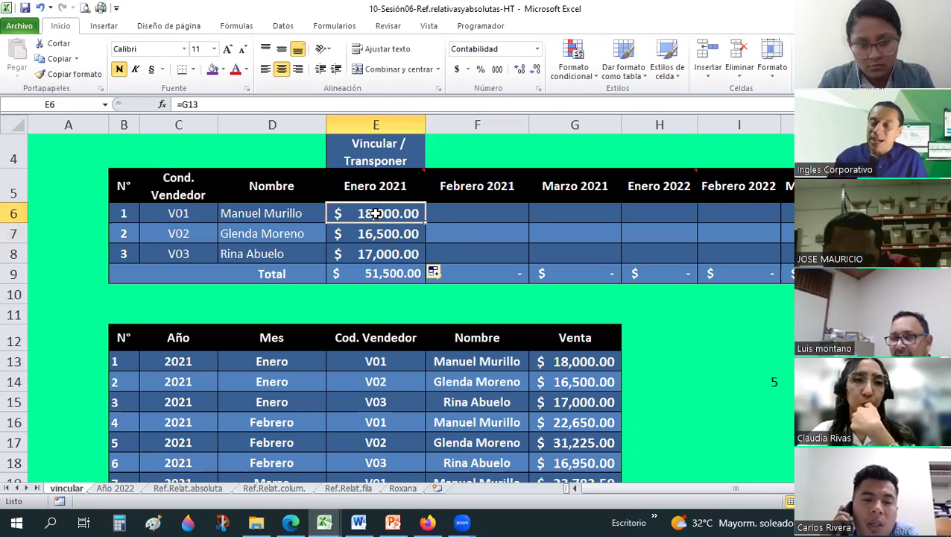
{"action": "key", "text": "ctrl+z"}
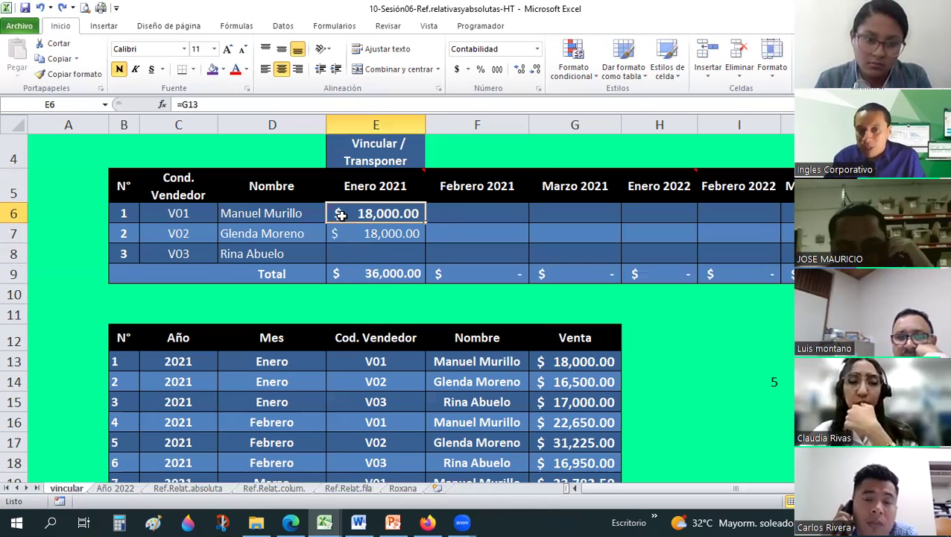
Copy the V01 seller's name and 18,000.00 sale from D6:E6 into D7:E7.
{"action": "left_click_drag", "start_coordinate": [317, 214], "coordinate": [341, 215]}
{"action": "left_click_drag", "start_coordinate": [229, 233], "coordinate": [229, 215]}
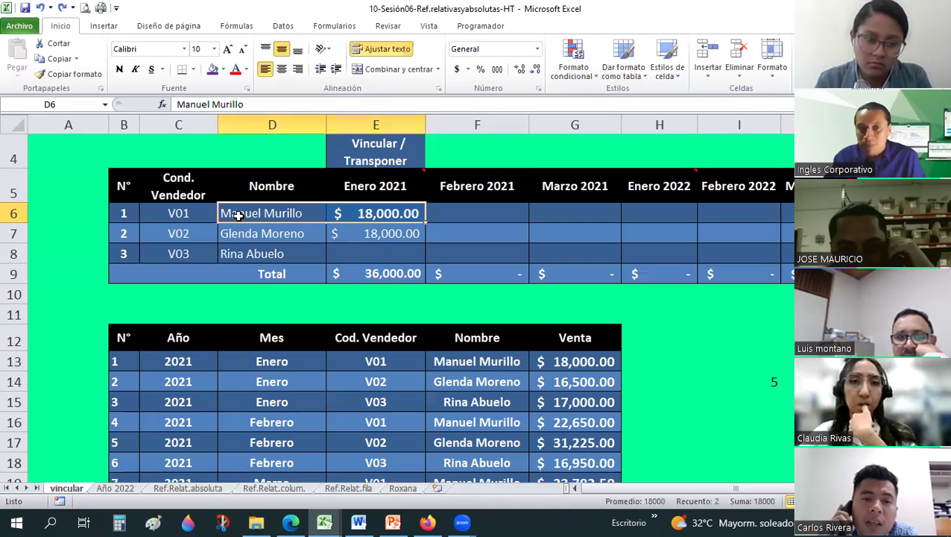
{"action": "key", "text": "ctrl+c"}
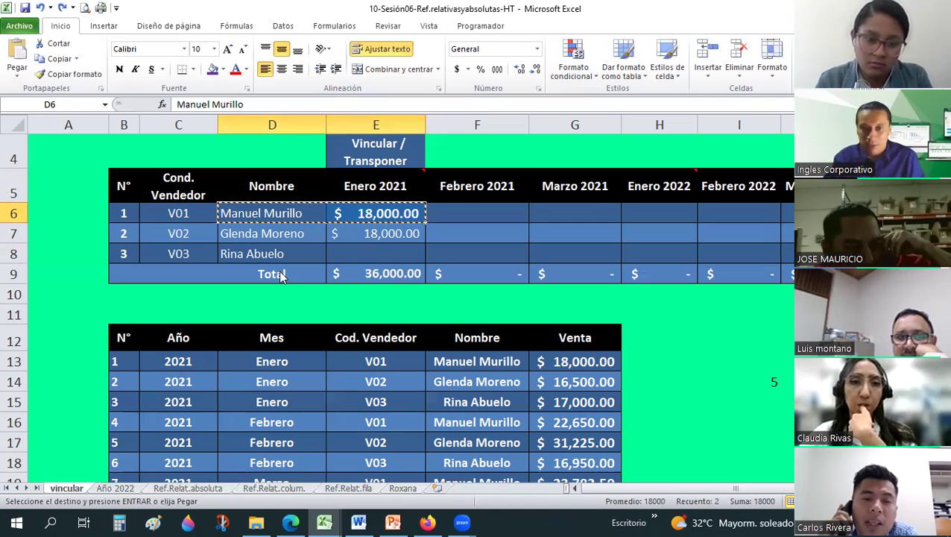
{"action": "right_click", "coordinate": [241, 233]}
{"action": "left_click", "coordinate": [290, 285]}
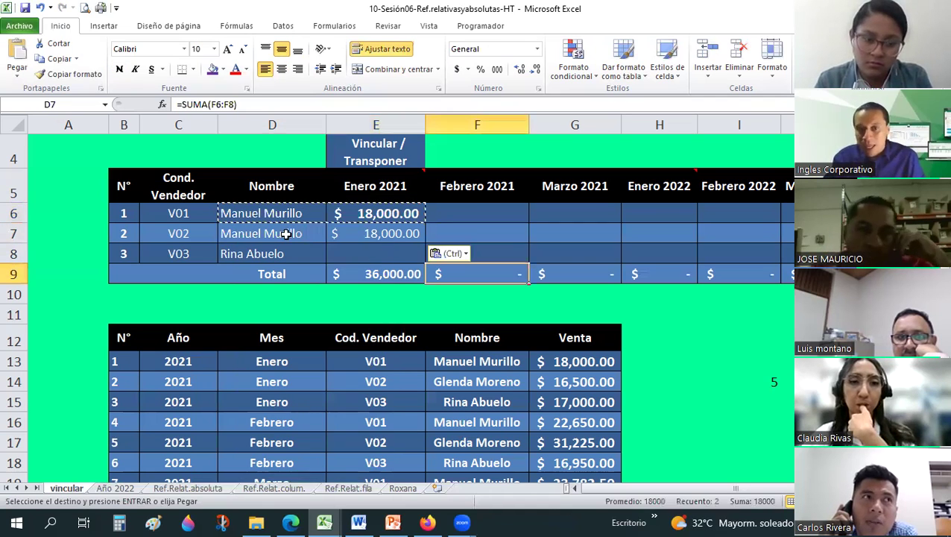
{"action": "key", "text": "Down"}
{"action": "key", "text": "Down"}
{"action": "key", "text": "Right"}
{"action": "key", "text": "Right"}
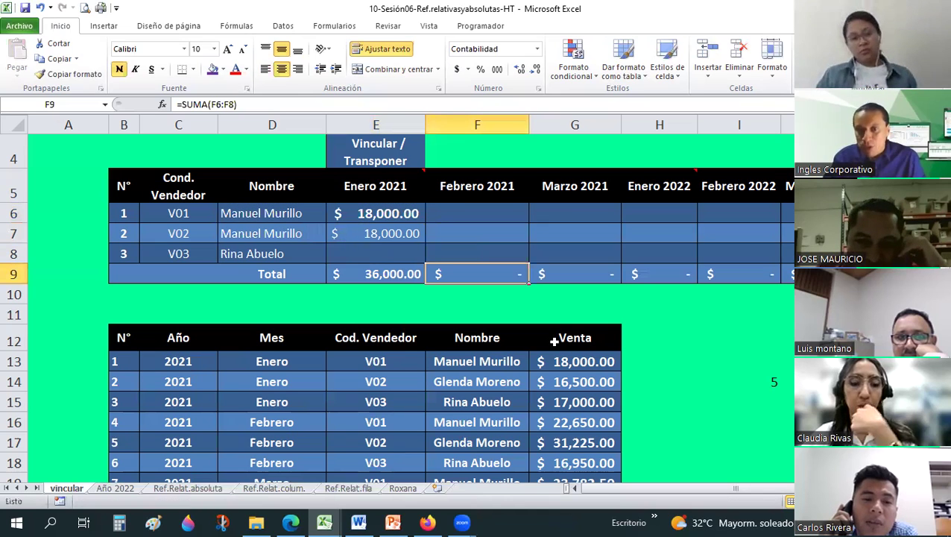
Compare the pasted E7 value with source G13, then reselect D6:E6.
{"action": "left_click", "coordinate": [374, 235]}
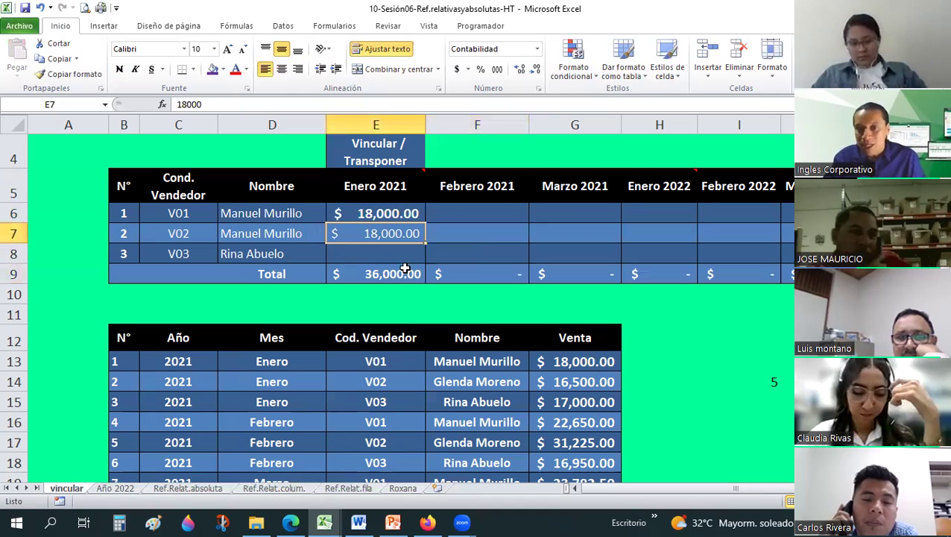
{"action": "left_click", "coordinate": [575, 361]}
{"action": "mouse_move", "coordinate": [274, 237]}
{"action": "left_mouse_down"}
{"action": "mouse_move", "coordinate": [413, 253]}
{"action": "mouse_move", "coordinate": [386, 236]}
{"action": "left_mouse_up"}
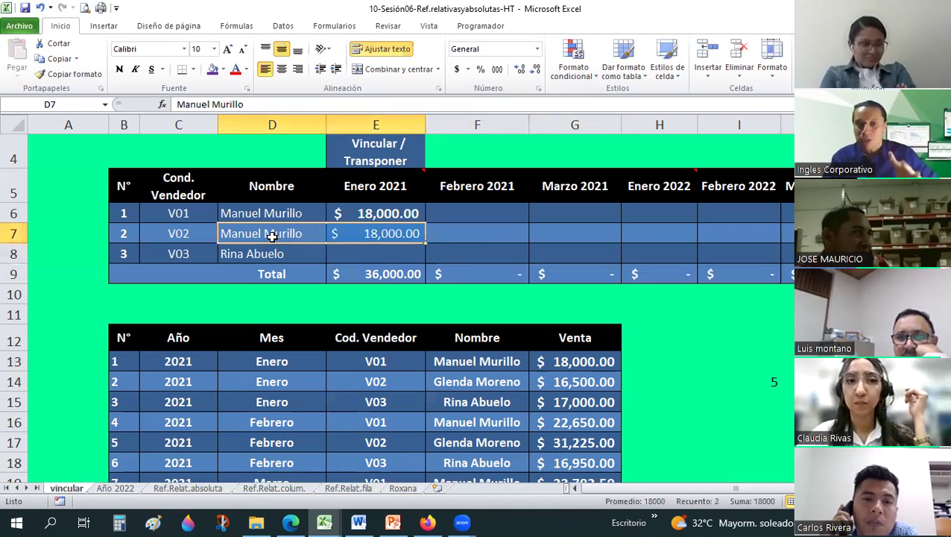
{"action": "left_click", "coordinate": [350, 242]}
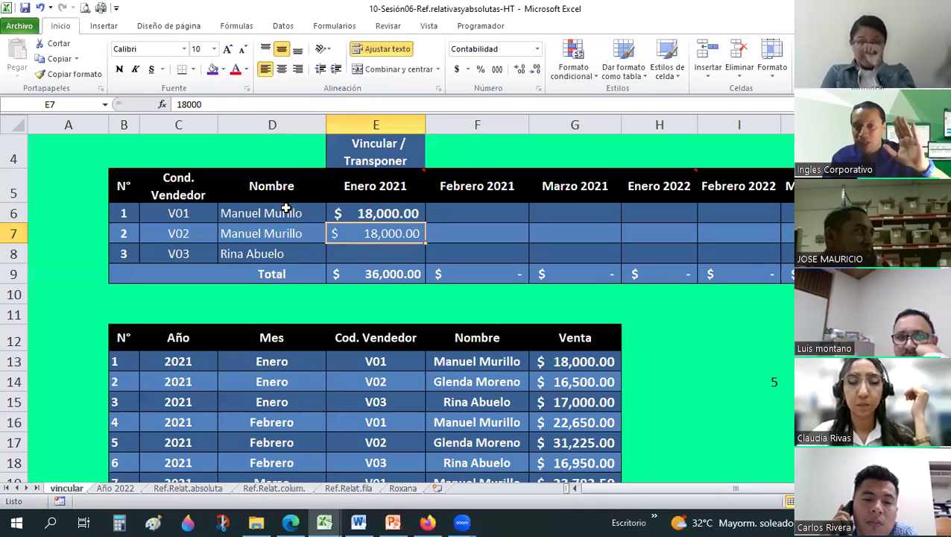
{"action": "left_click", "coordinate": [313, 213]}
{"action": "left_click", "coordinate": [343, 209], "text": "shift"}
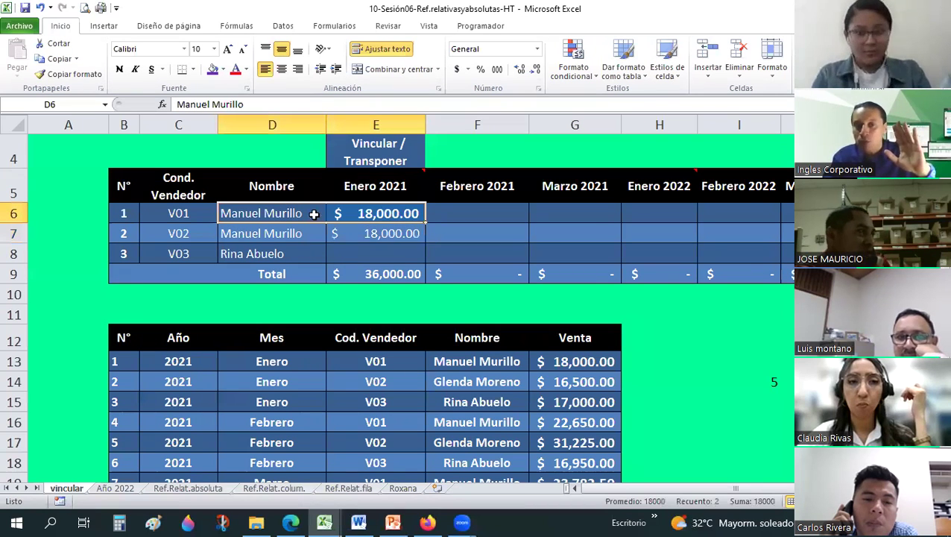
{"action": "left_click", "coordinate": [370, 214]}
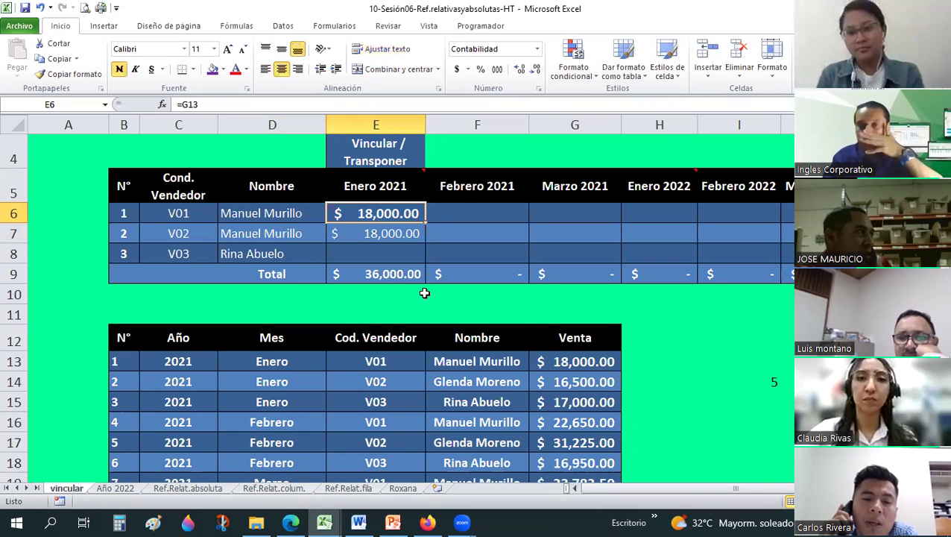
{"action": "left_click", "coordinate": [380, 235]}
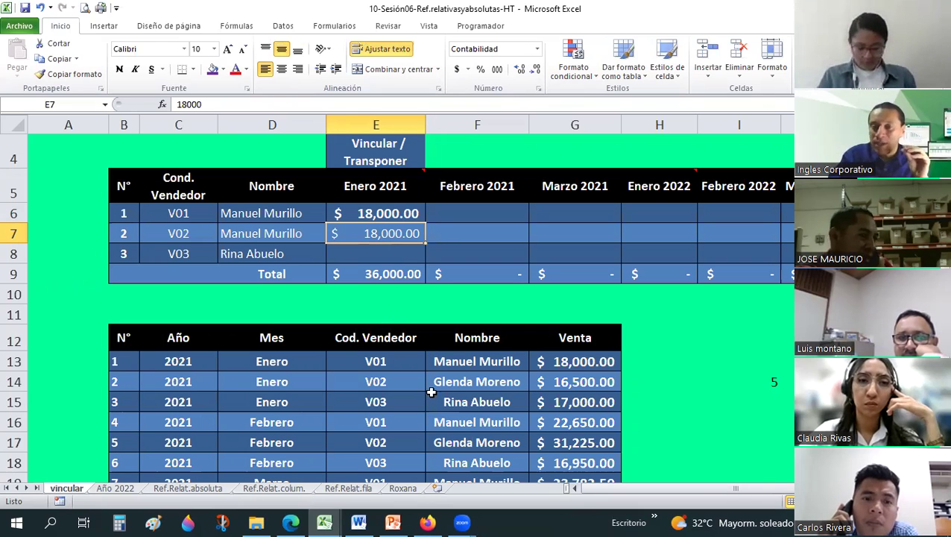
{"action": "left_click", "coordinate": [382, 216]}
{"action": "key", "text": "Down"}
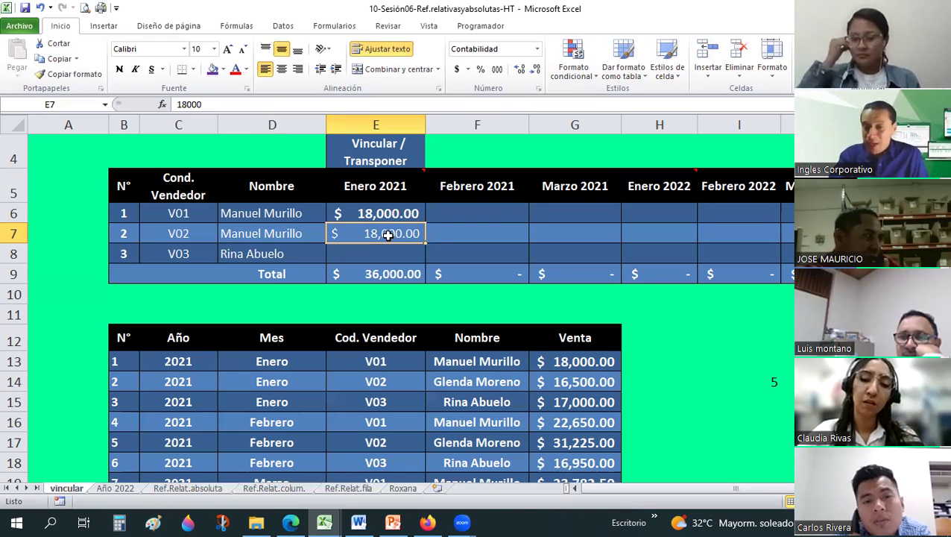
{"action": "left_click", "coordinate": [588, 363]}
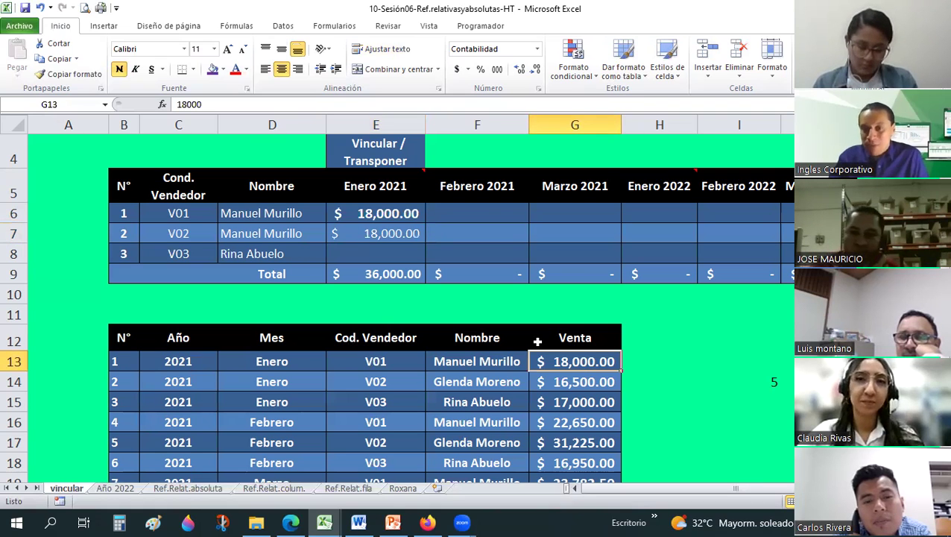
Change the V01 Enero source sale in G13 to 21525.
{"action": "scroll", "coordinate": [538, 342], "scroll_direction": "down", "scroll_amount": 1}
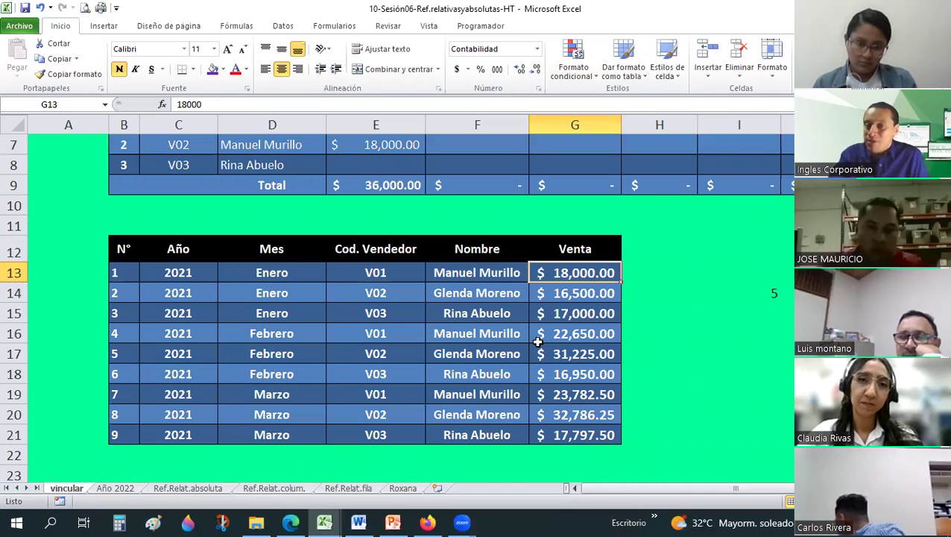
{"action": "scroll", "coordinate": [537, 341], "scroll_direction": "up", "scroll_amount": 1}
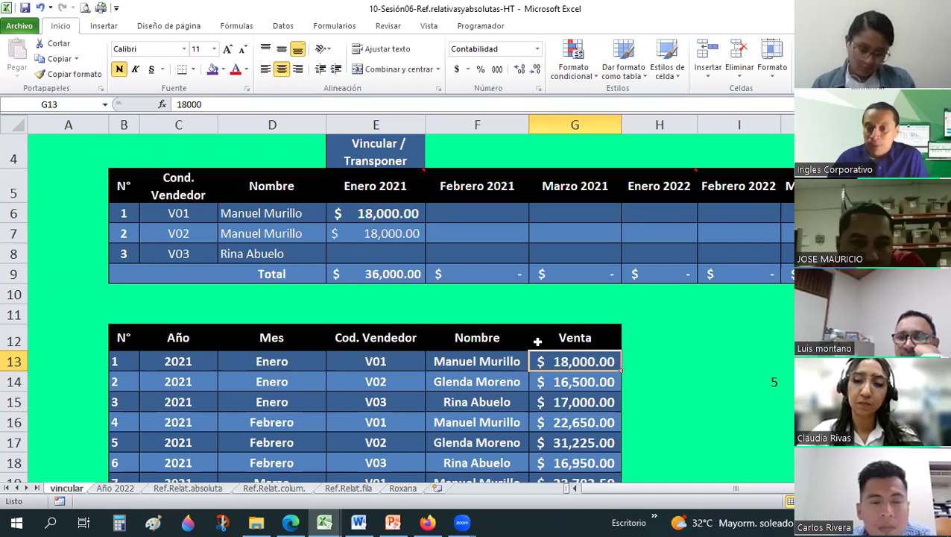
{"action": "type", "text": "21525"}
{"action": "key", "text": "Return"}
Compare E6, which updated to the new amount, with E7, which did not, then undo twice.
{"action": "left_click", "coordinate": [596, 361]}
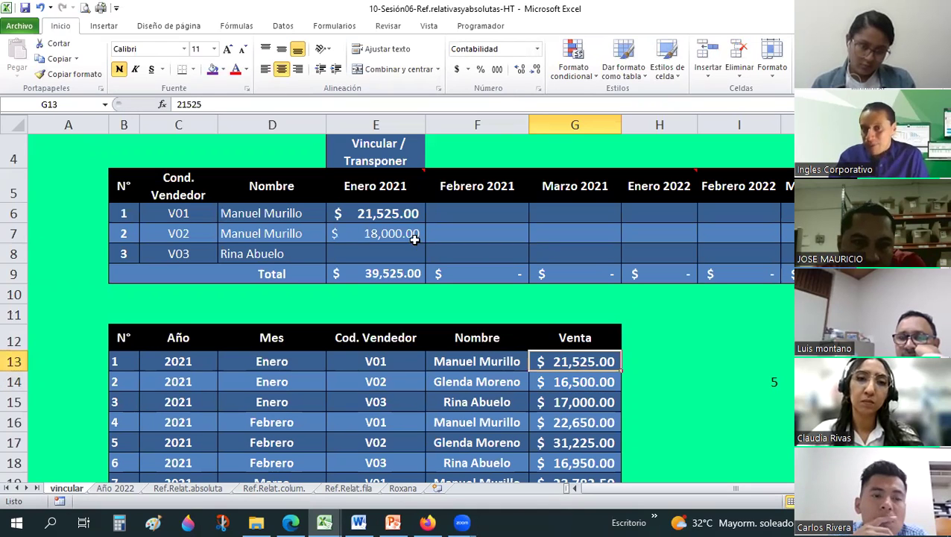
{"action": "left_click", "coordinate": [367, 208]}
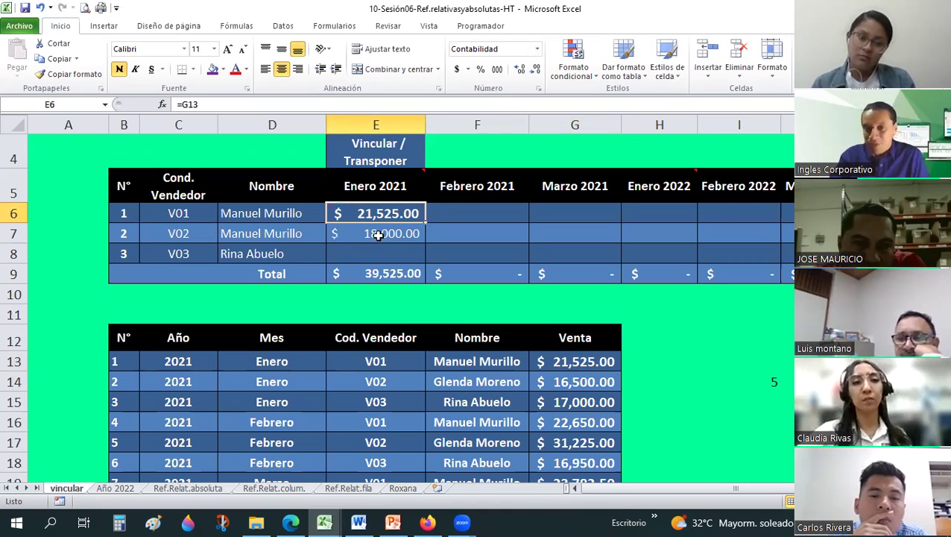
{"action": "left_click", "coordinate": [386, 237]}
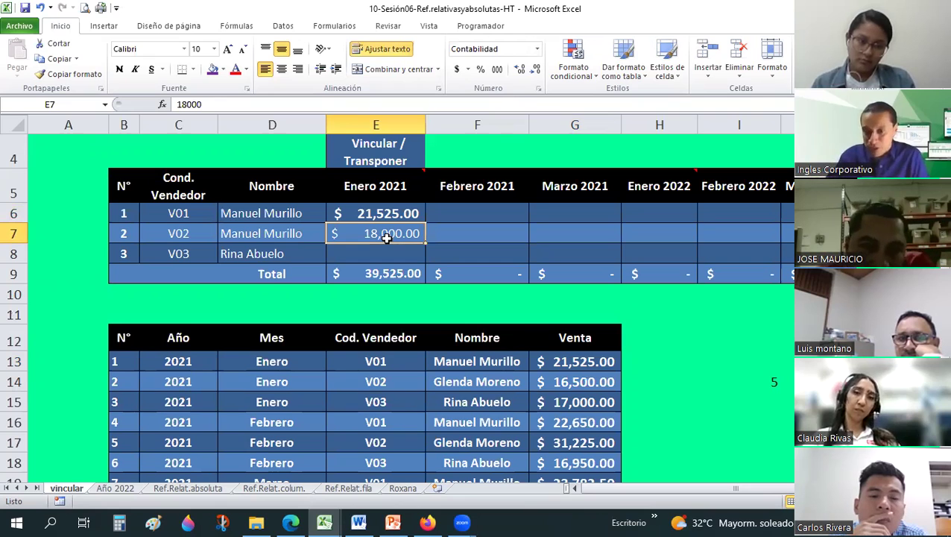
{"action": "key", "text": "ctrl+z"}
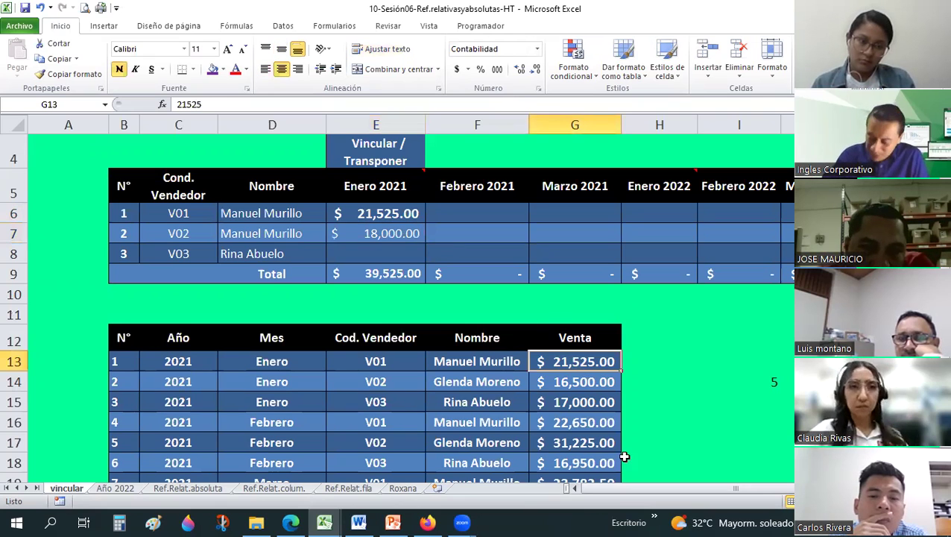
{"action": "key", "text": "ctrl+z"}
Enter 21,525 in E7 and check E6's formula.
{"action": "type", "text": "2"}
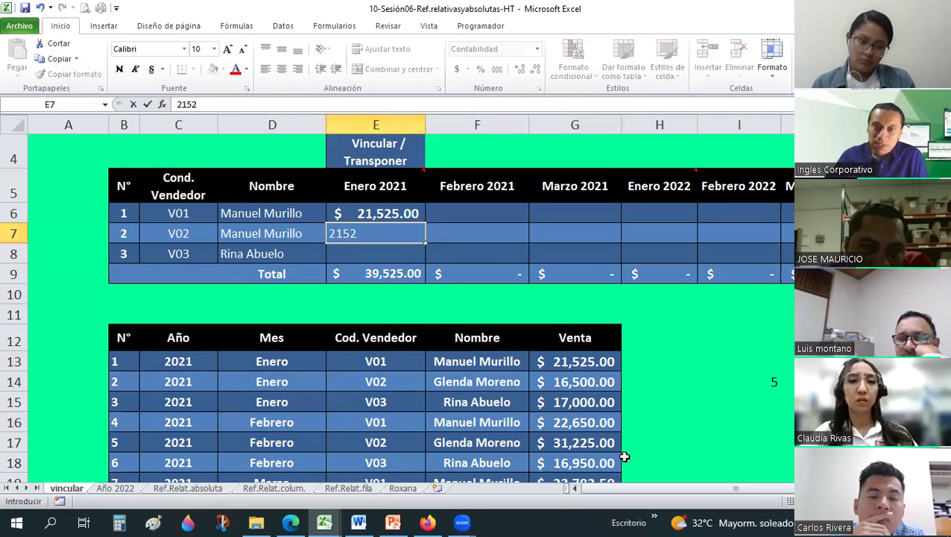
{"action": "type", "text": "$ 21,525"}
{"action": "key", "text": "Return"}
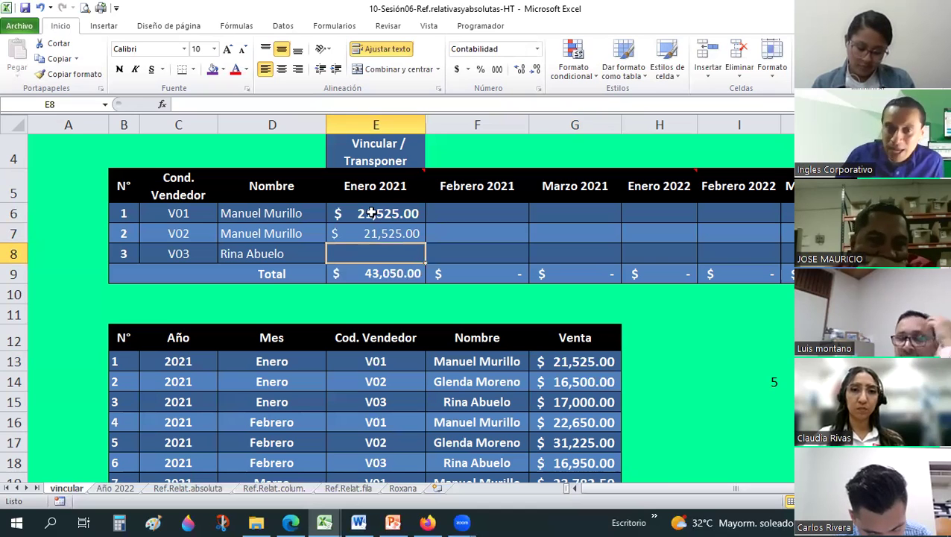
{"action": "scroll", "coordinate": [395, 272], "scroll_direction": "up", "scroll_amount": 1}
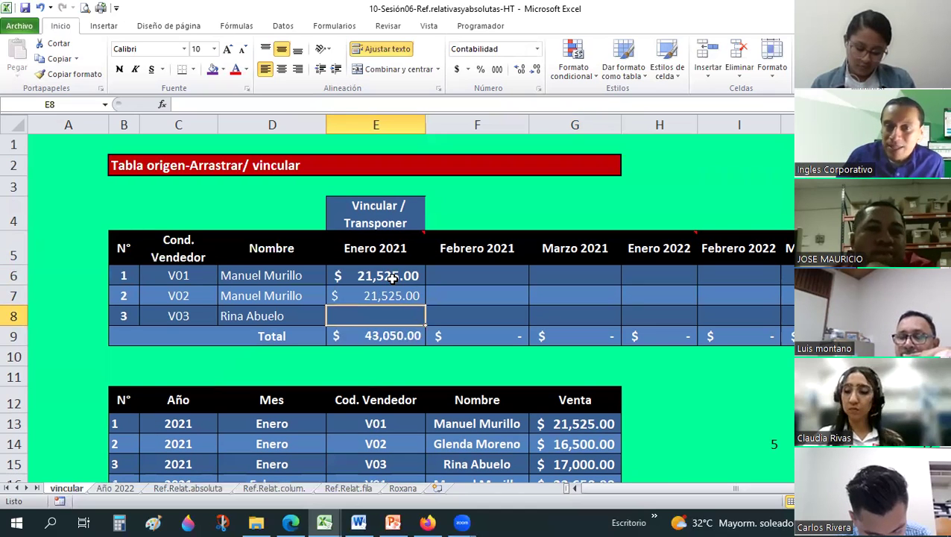
{"action": "left_click", "coordinate": [389, 277]}
{"action": "scroll", "coordinate": [402, 335], "scroll_direction": "down", "scroll_amount": 1}
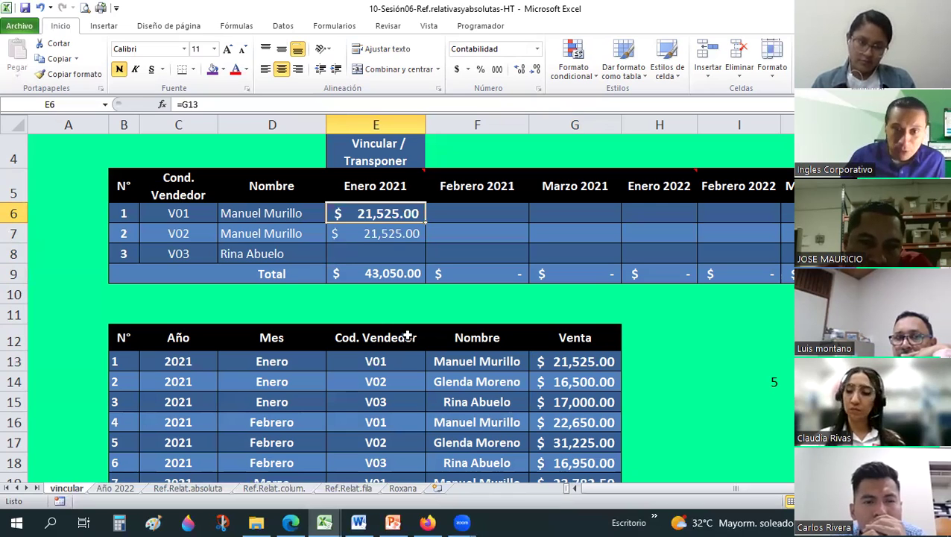
Revert the test edits and replace E6 with a pasted plain 18,000 from G13.
{"action": "key", "text": "ctrl+bracketleft"}
{"action": "type", "text": "18000"}
{"action": "key", "text": "ctrl+Return"}
{"action": "key", "text": "ctrl+c"}
{"action": "key", "text": "F5"}
{"action": "key", "text": "Return"}
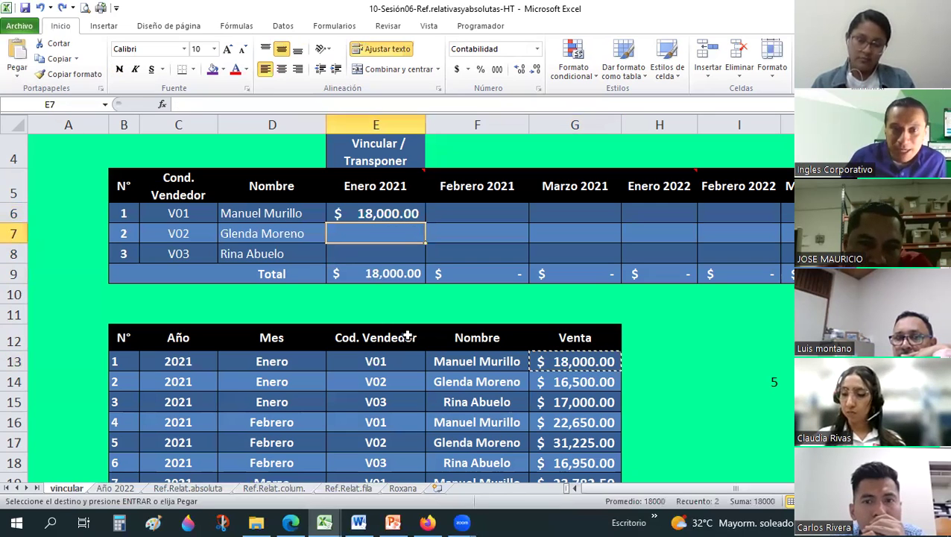
{"action": "key", "text": "Up"}
{"action": "key", "text": "Delete"}
{"action": "key", "text": "ctrl+v"}
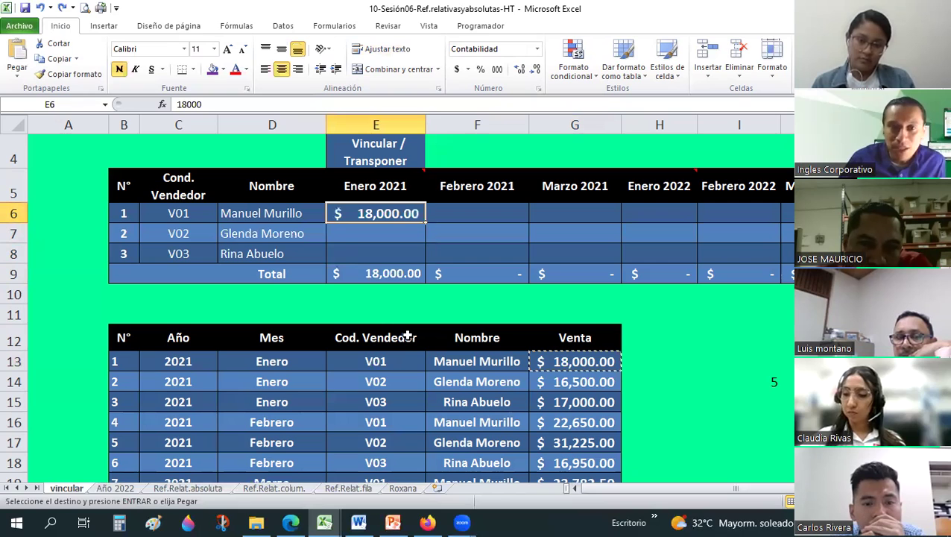
Type =G13 into E6 so it shows the linked 18,000.00 sale.
{"action": "type", "text": "="}
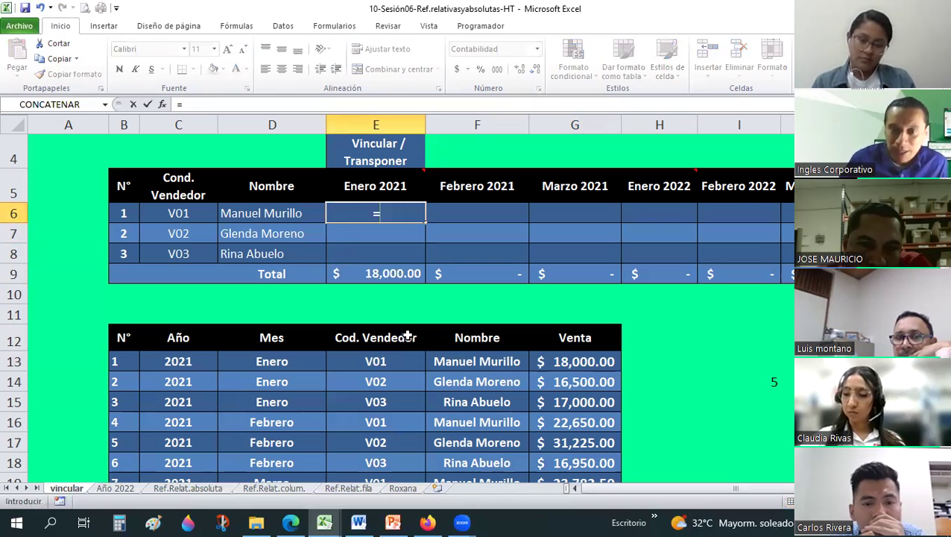
{"action": "left_click", "coordinate": [604, 355]}
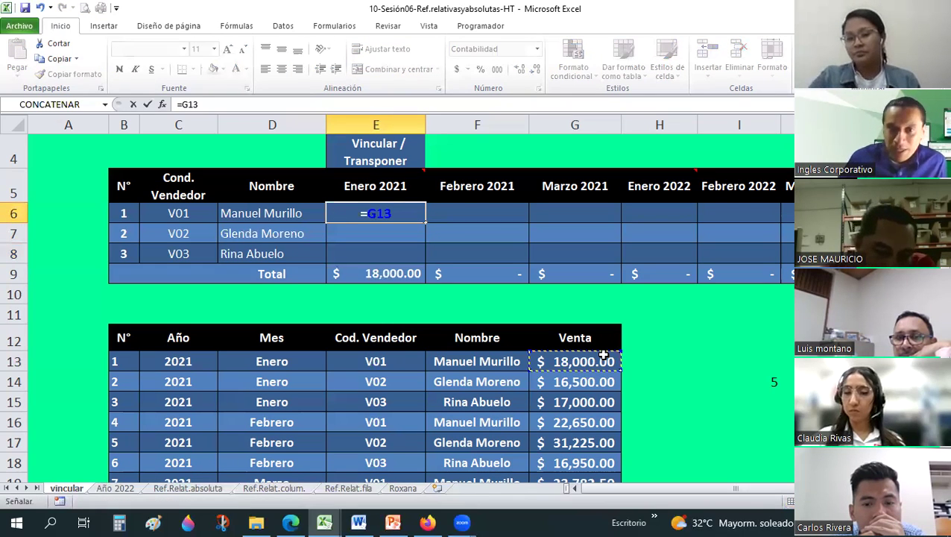
{"action": "key", "text": "Return"}
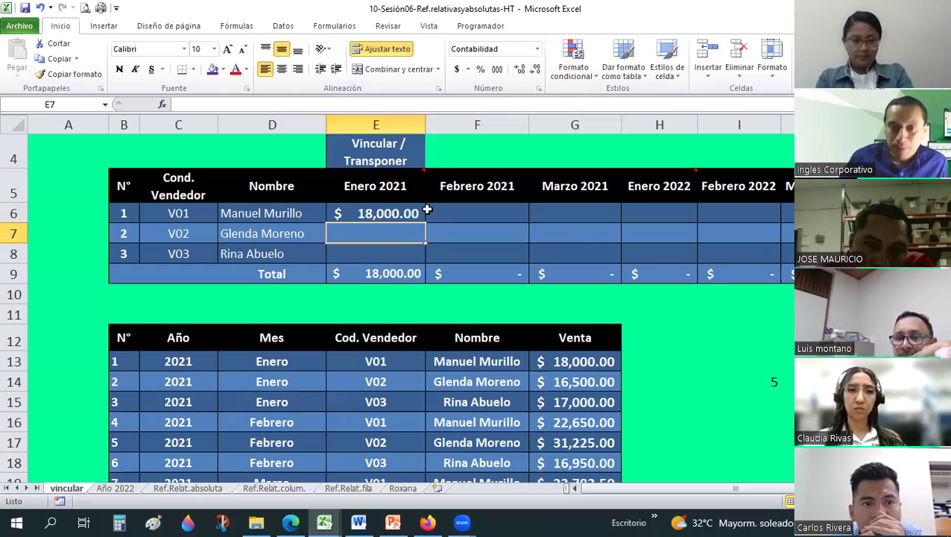
{"action": "left_click", "coordinate": [369, 213]}
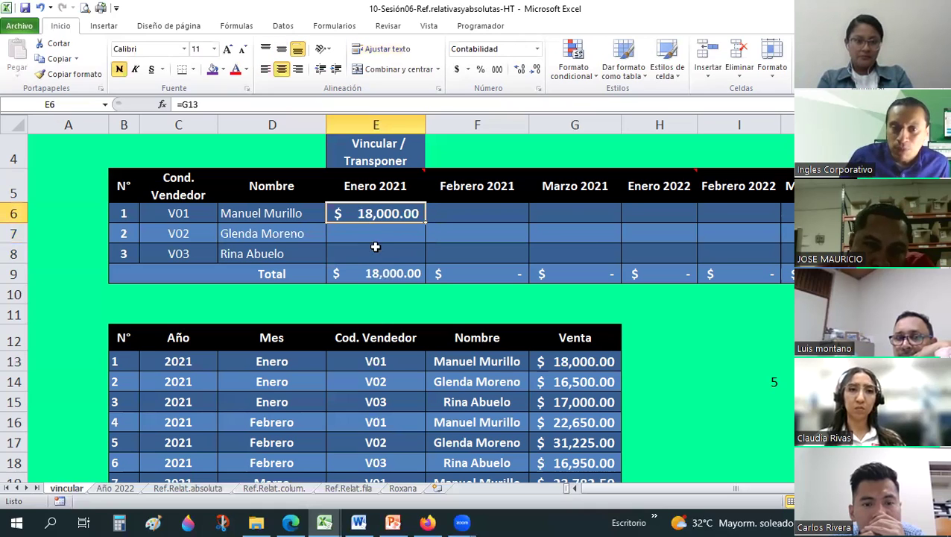
Link E7 to G14's 16,500.00 sale, then clear E7 again and reselect E6.
{"action": "left_click", "coordinate": [373, 233]}
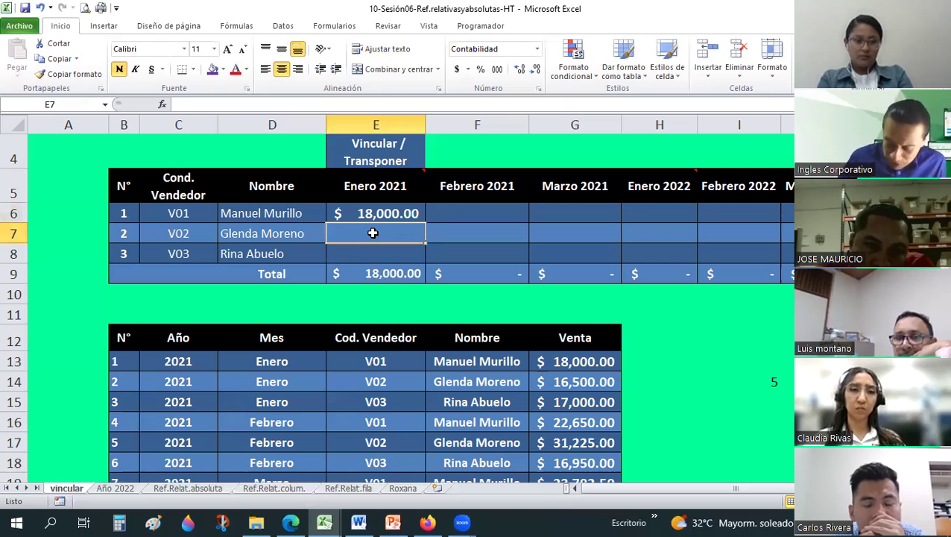
{"action": "double_click", "coordinate": [373, 234]}
{"action": "type", "text": "="}
{"action": "left_click", "coordinate": [585, 386]}
{"action": "key", "text": "Return"}
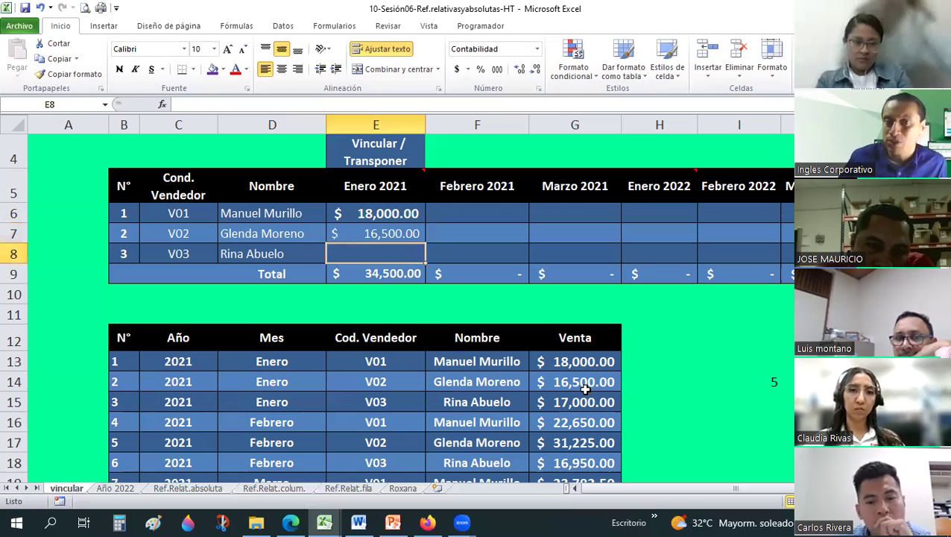
{"action": "key", "text": "Up"}
{"action": "key", "text": "Delete"}
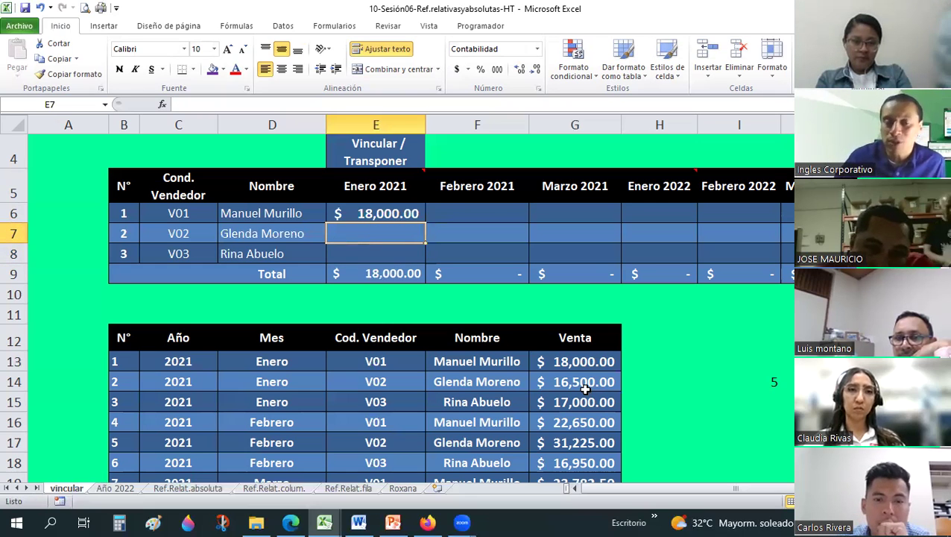
{"action": "left_click", "coordinate": [389, 205]}
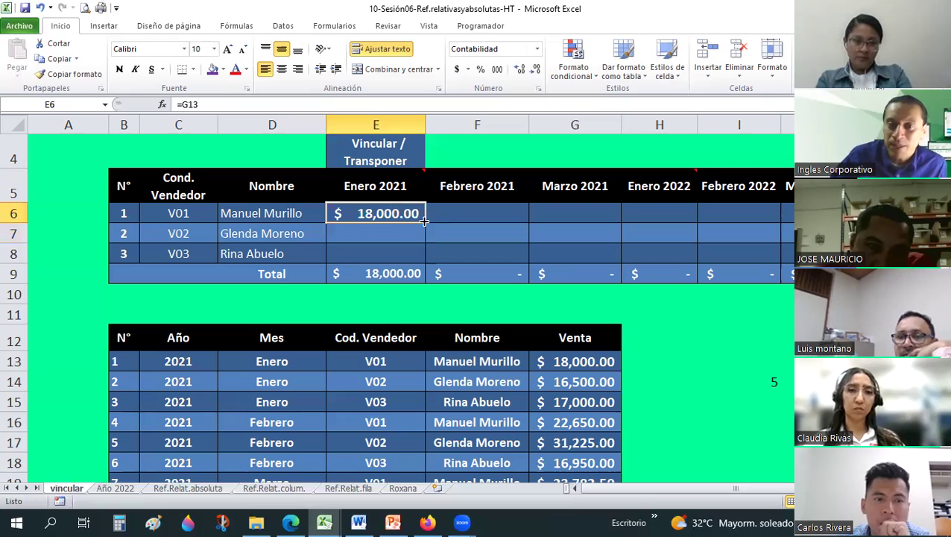
{"action": "left_click_drag", "start_coordinate": [426, 224], "coordinate": [417, 253]}
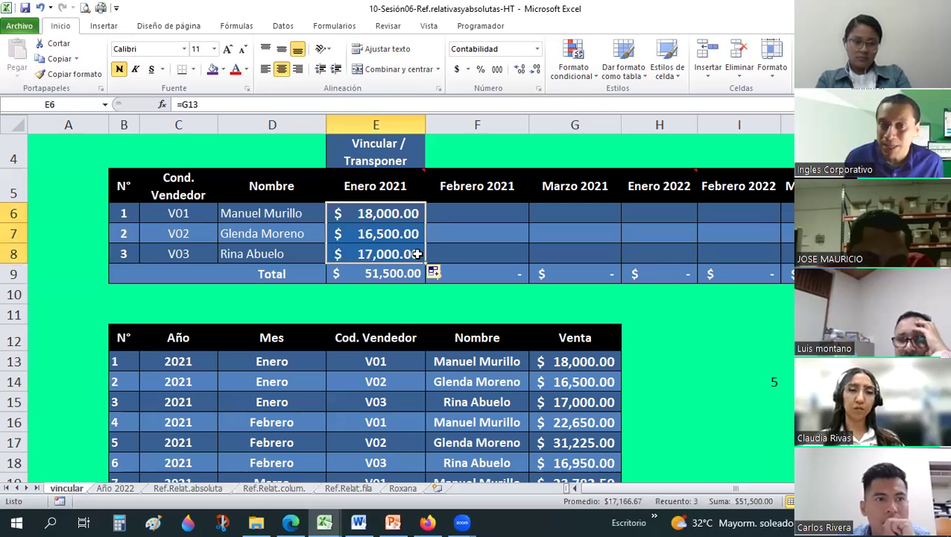
{"action": "left_click", "coordinate": [381, 303]}
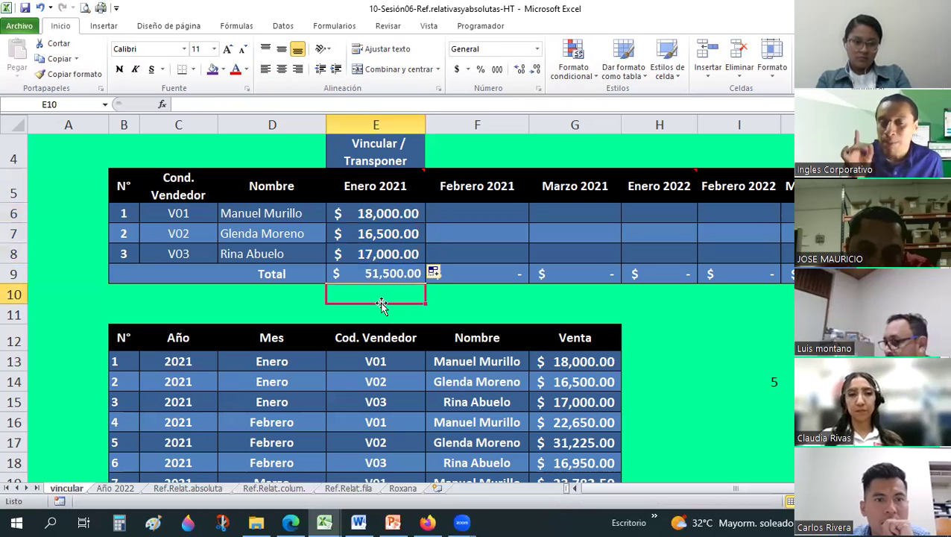
{"action": "left_click", "coordinate": [396, 209]}
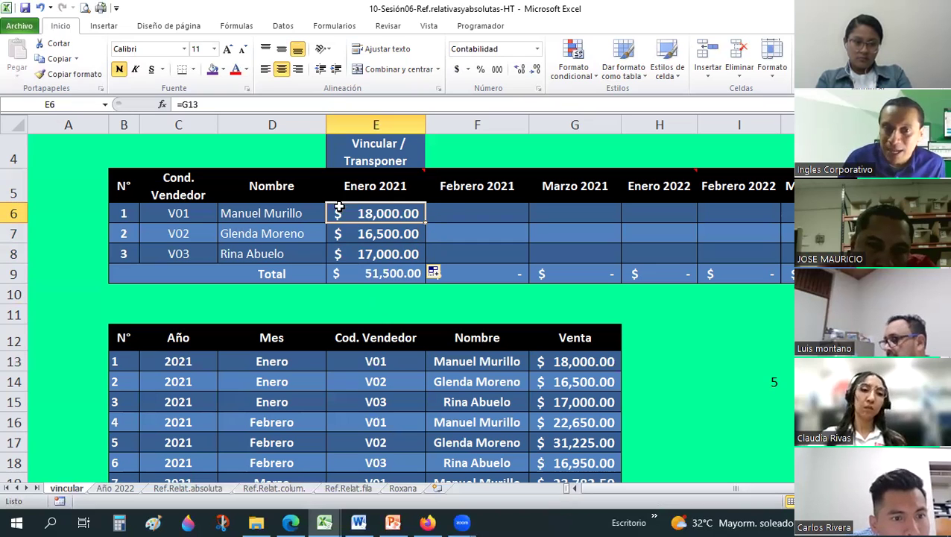
{"action": "left_click", "coordinate": [374, 234]}
{"action": "left_click", "coordinate": [257, 232]}
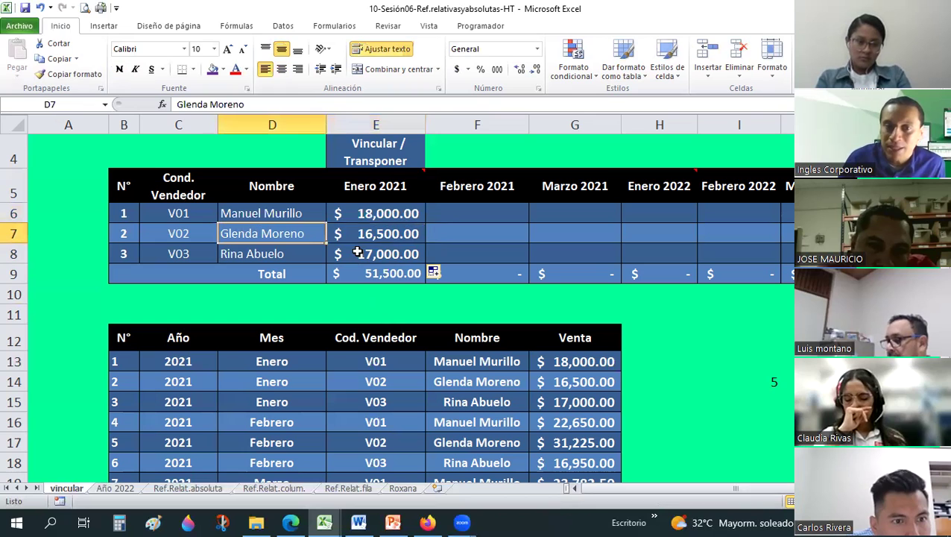
{"action": "left_click", "coordinate": [276, 253]}
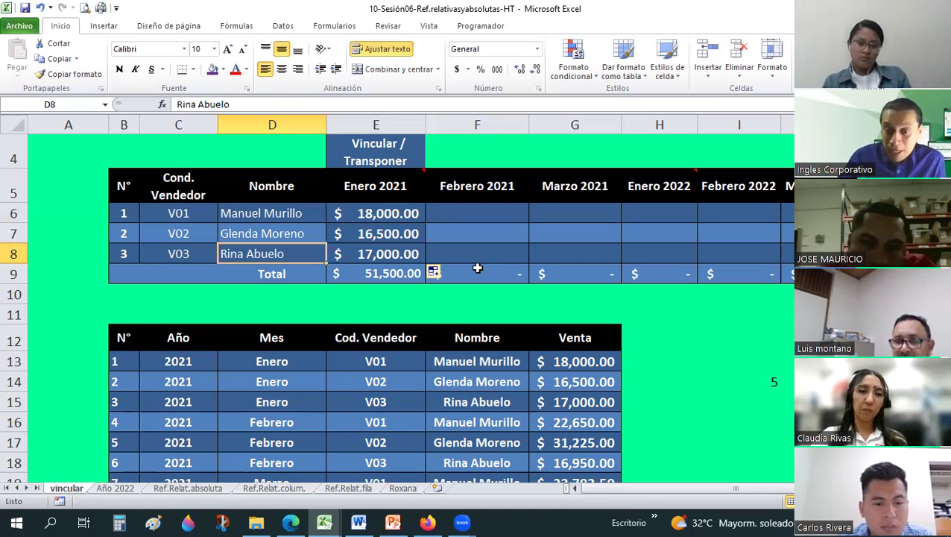
{"action": "left_click", "coordinate": [413, 218]}
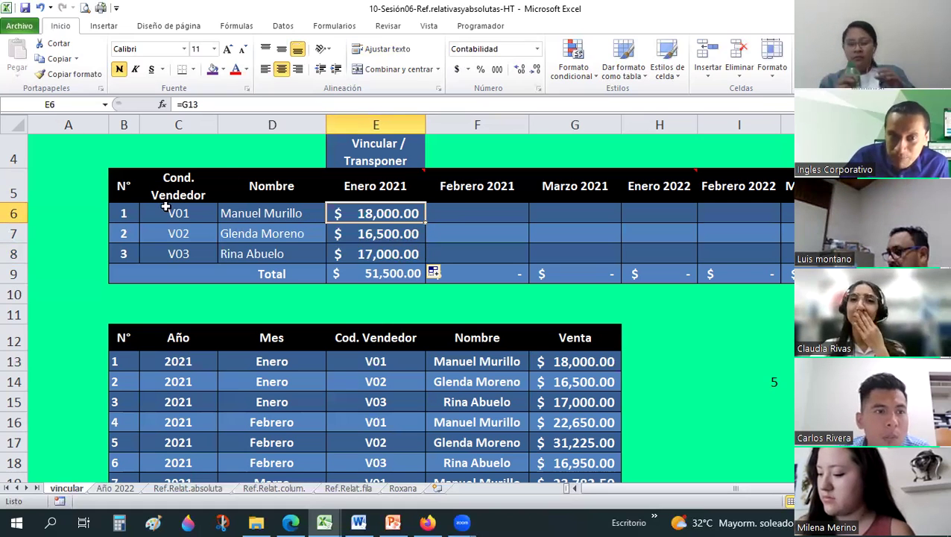
Select the sales table data from Año to Venta (C13:G21).
{"action": "left_click_drag", "start_coordinate": [124, 214], "coordinate": [258, 250]}
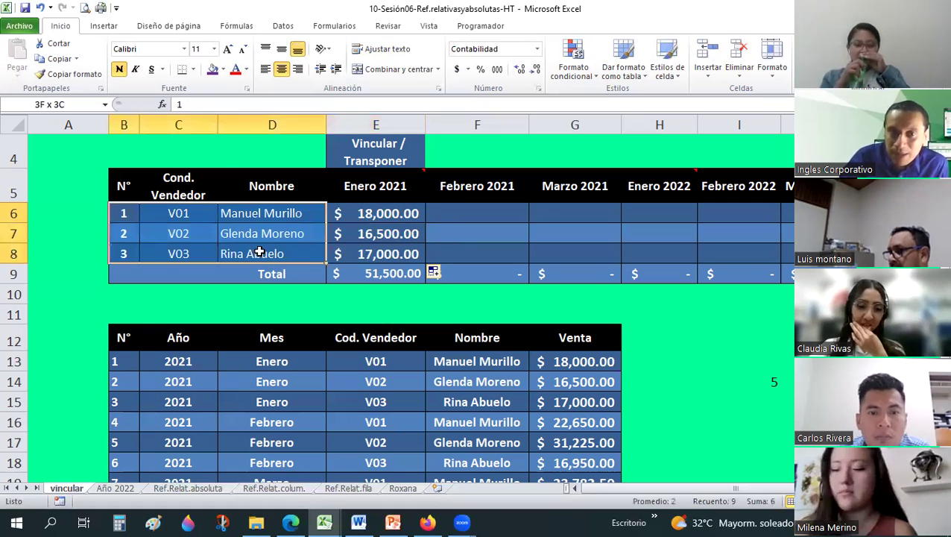
{"action": "scroll", "coordinate": [126, 298], "scroll_direction": "down", "scroll_amount": 1}
{"action": "left_click_drag", "start_coordinate": [127, 273], "coordinate": [466, 314]}
{"action": "left_click_drag", "start_coordinate": [580, 314], "coordinate": [581, 313]}
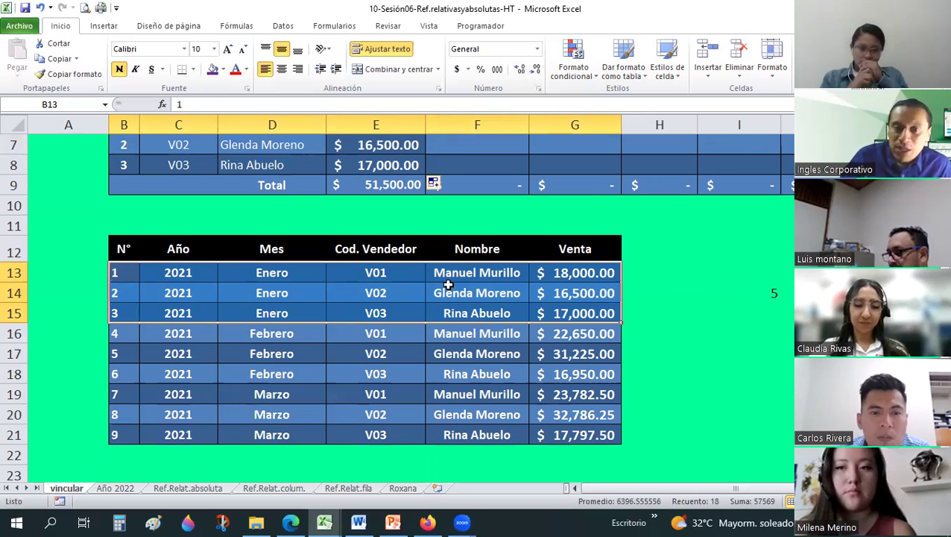
{"action": "left_click_drag", "start_coordinate": [448, 284], "coordinate": [457, 307]}
{"action": "key", "text": "shift+Down"}
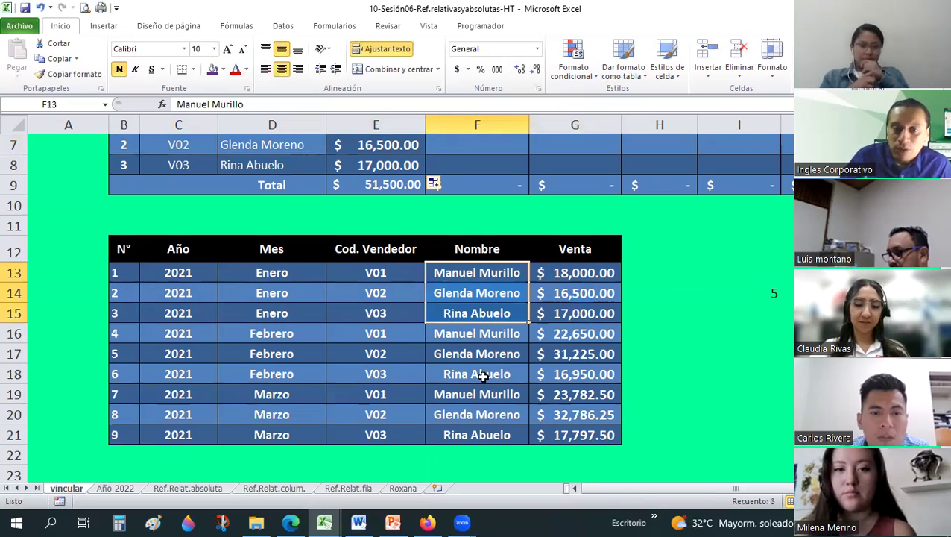
{"action": "left_click_drag", "start_coordinate": [178, 272], "coordinate": [585, 433]}
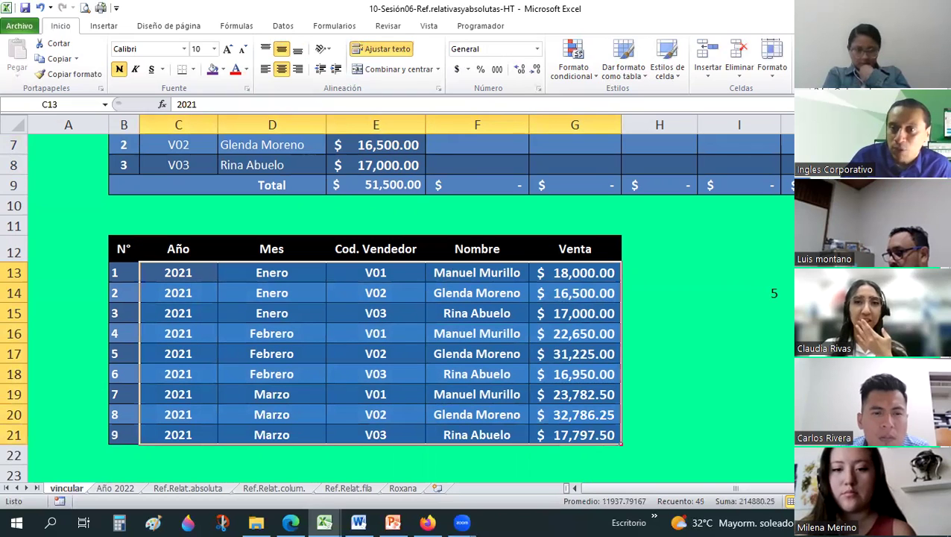
Sort the selection by column F (Nombre), with 'My data has headers' unchecked.
{"action": "key", "text": "alt+d"}
{"action": "key", "text": "s"}
{"action": "key", "text": "alt+m"}
{"action": "left_click_drag", "start_coordinate": [749, 146], "coordinate": [829, 41]}
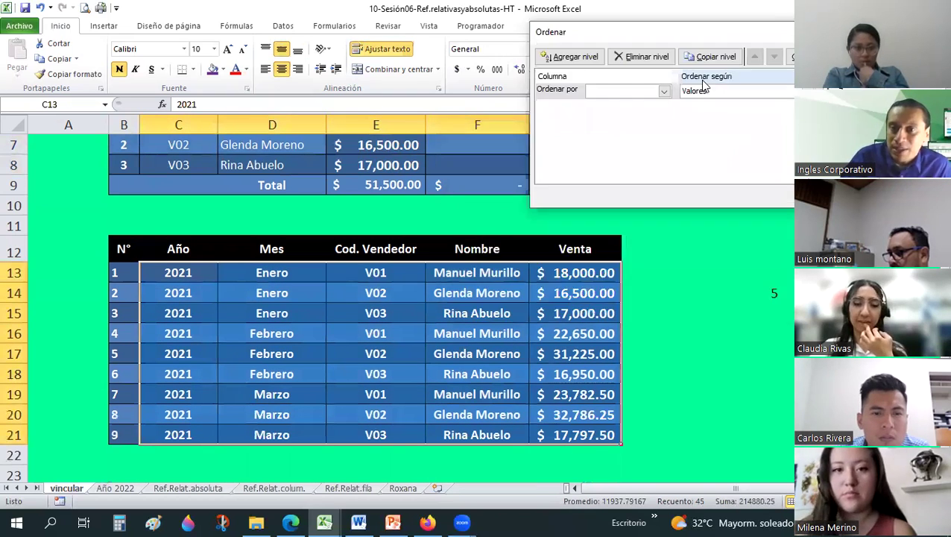
{"action": "left_click", "coordinate": [664, 91]}
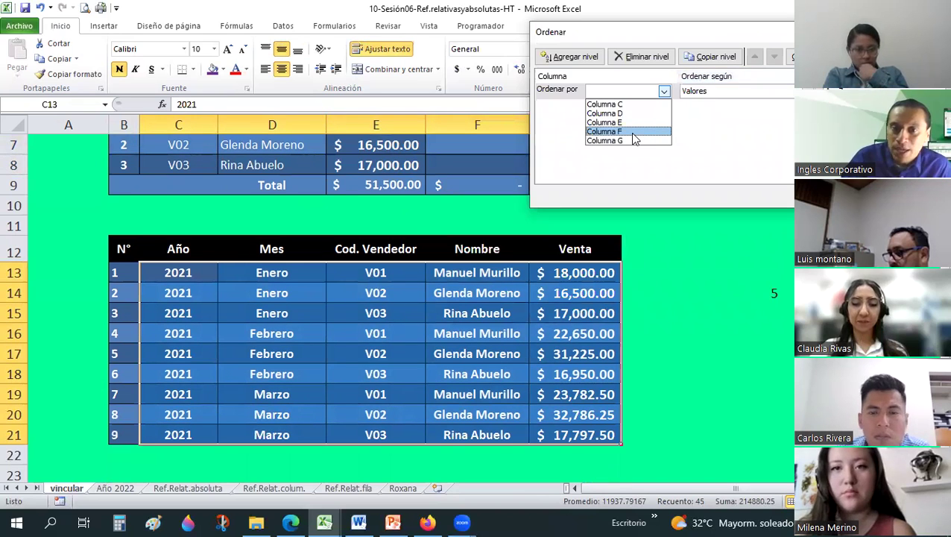
{"action": "left_click", "coordinate": [629, 131]}
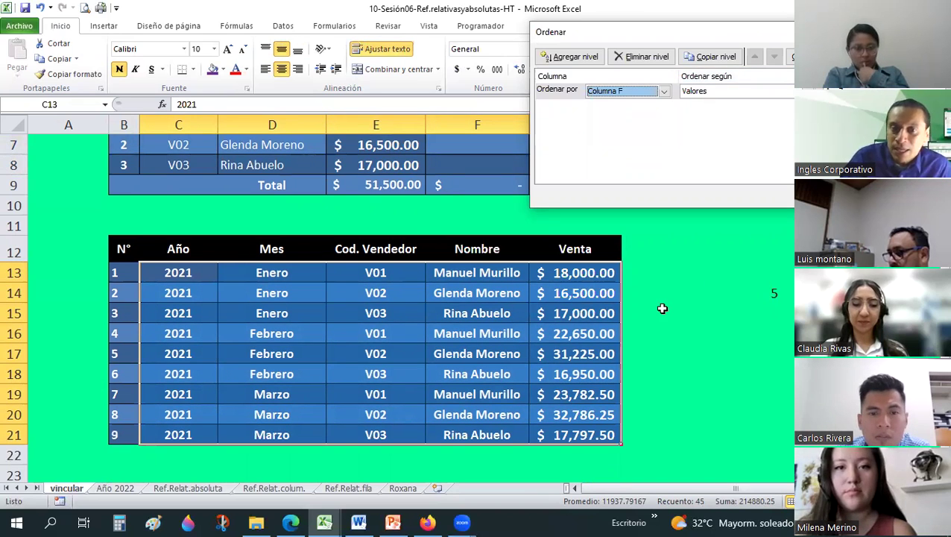
{"action": "key", "text": "Return"}
Check E6's formula and row 13 now show V02's records, giving 16,500, 31,225, 32,786.25.
{"action": "key", "text": "Right"}
{"action": "key", "text": "Right"}
{"action": "key", "text": "Right"}
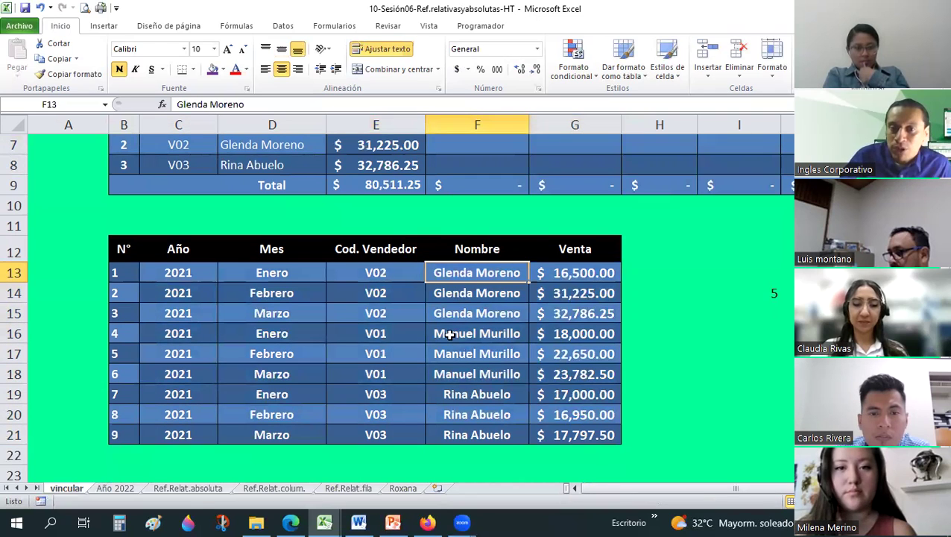
{"action": "left_click", "coordinate": [450, 335]}
{"action": "key", "text": "Down"}
{"action": "key", "text": "Down"}
{"action": "scroll", "coordinate": [423, 325], "scroll_direction": "up", "scroll_amount": 2}
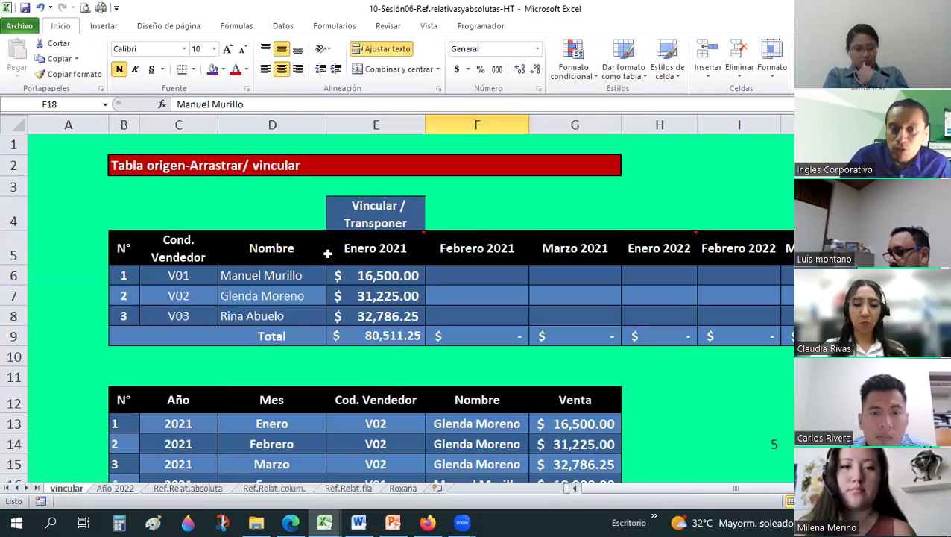
{"action": "scroll", "coordinate": [247, 213], "scroll_direction": "down", "scroll_amount": 1}
{"action": "left_click", "coordinate": [248, 214]}
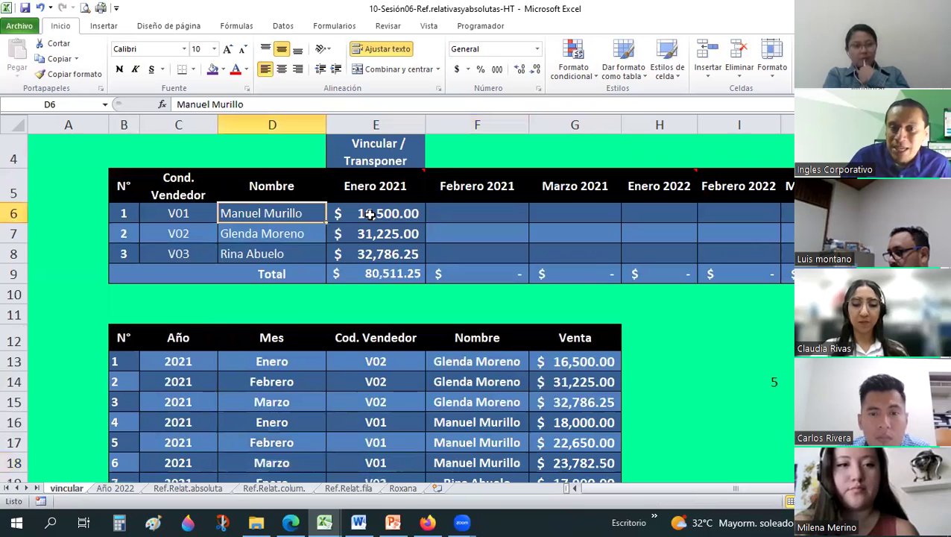
{"action": "left_click", "coordinate": [369, 214]}
{"action": "left_click", "coordinate": [574, 363]}
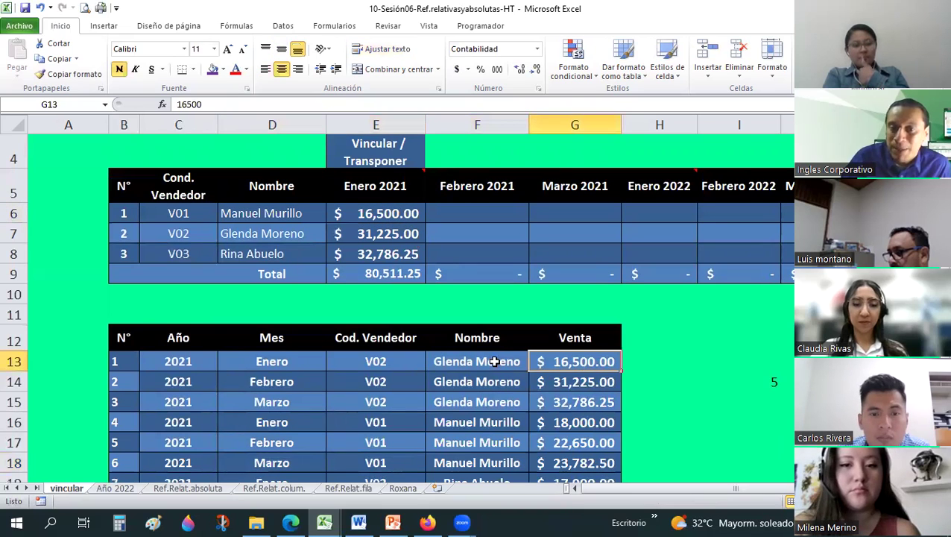
{"action": "left_click", "coordinate": [494, 362]}
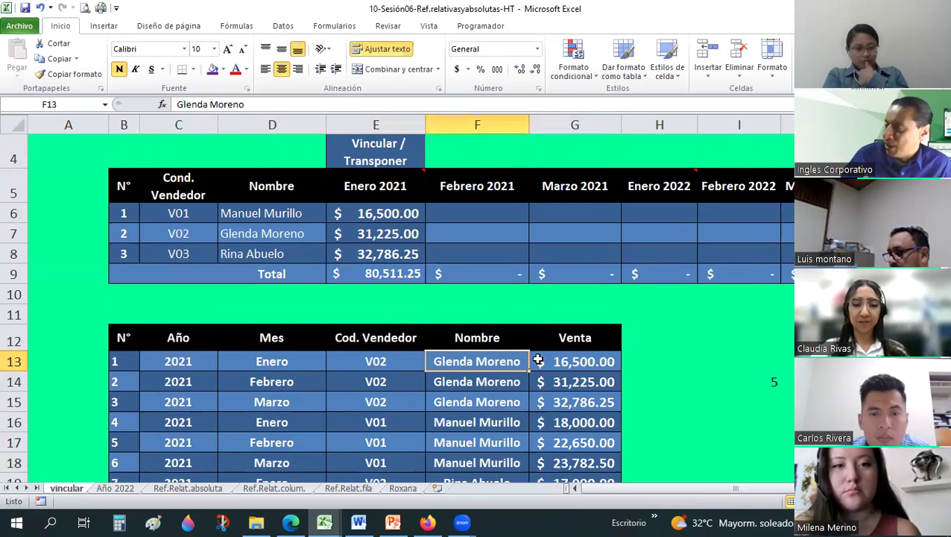
{"action": "left_click_drag", "start_coordinate": [187, 214], "coordinate": [288, 259]}
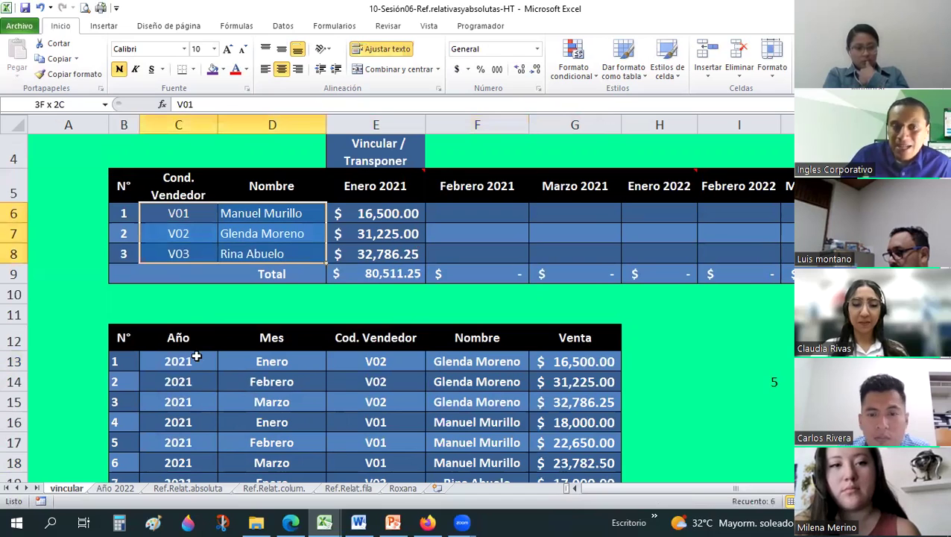
{"action": "left_click_drag", "start_coordinate": [179, 361], "coordinate": [558, 402]}
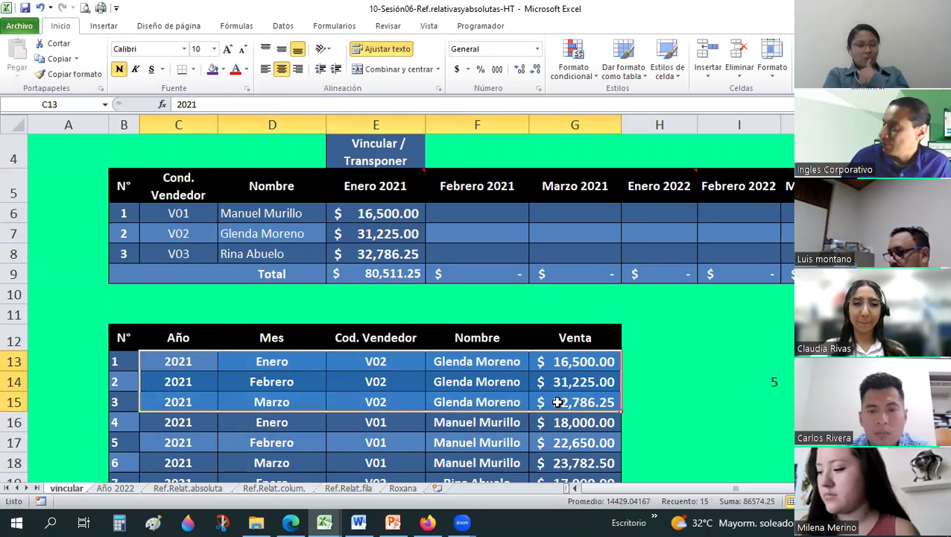
Undo the sort and confirm E6 and E8 again reference G13 and G15.
{"action": "key", "text": "ctrl+z"}
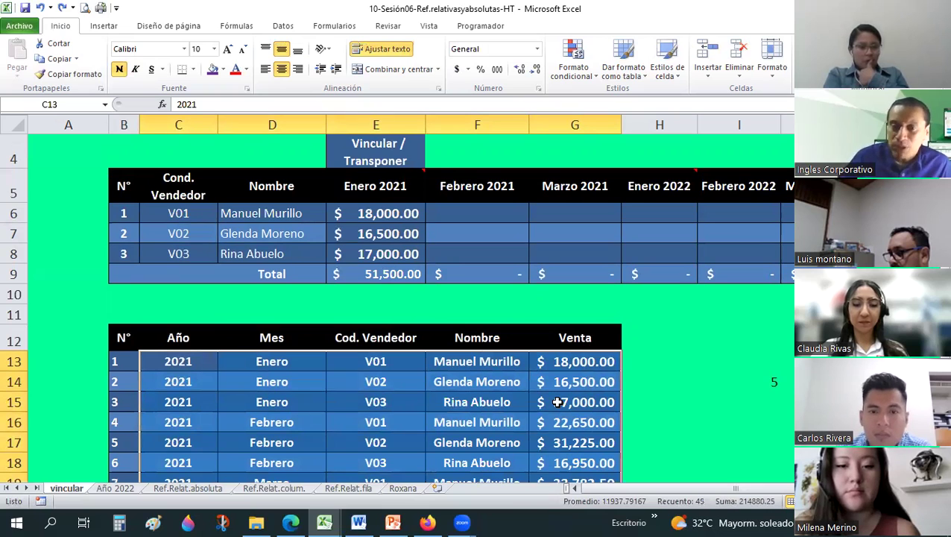
{"action": "left_click", "coordinate": [399, 209]}
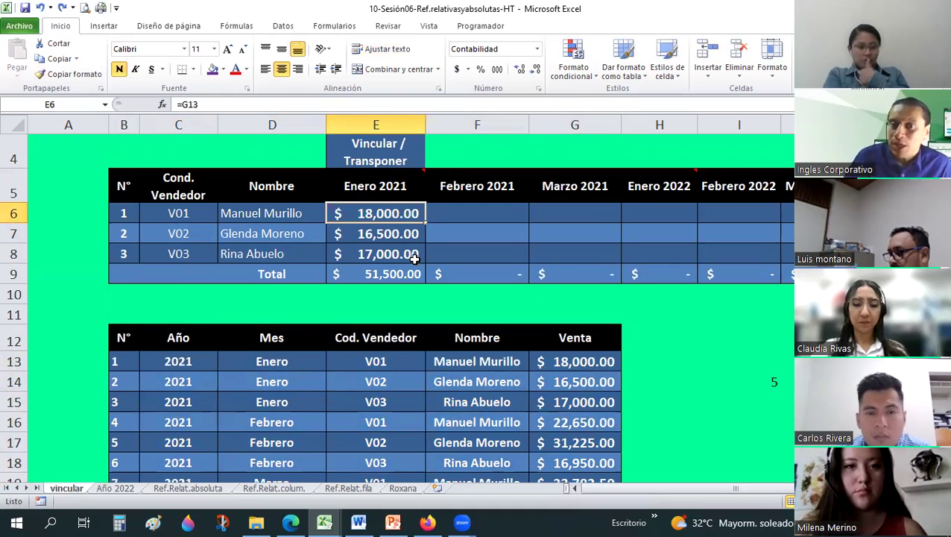
{"action": "left_click", "coordinate": [414, 258]}
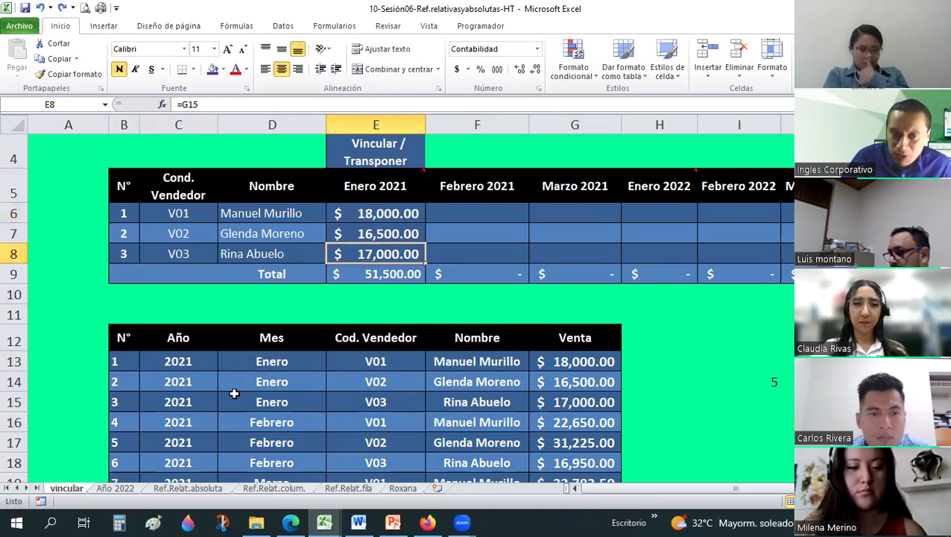
Compare seller names in F13 and D6:D8 against the January sales G13:G15.
{"action": "left_click", "coordinate": [485, 366]}
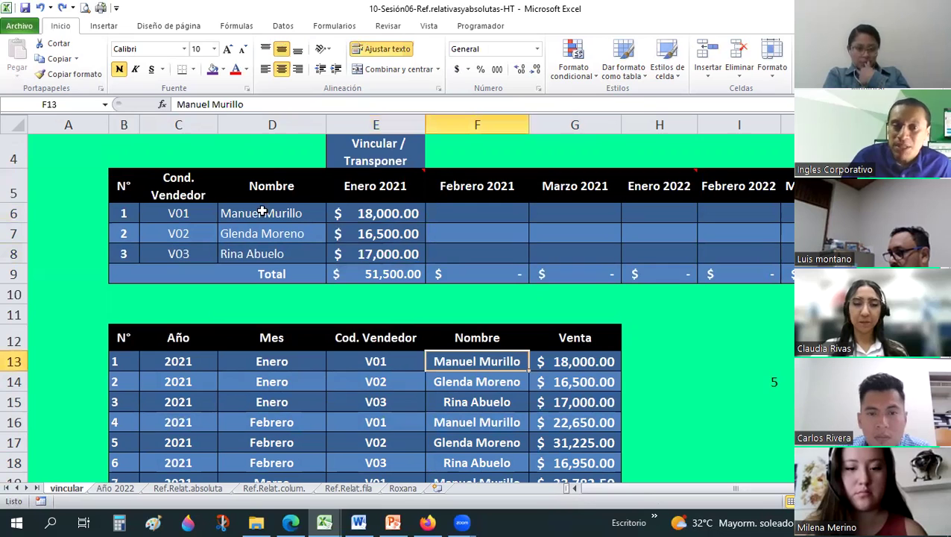
{"action": "left_click", "coordinate": [305, 213]}
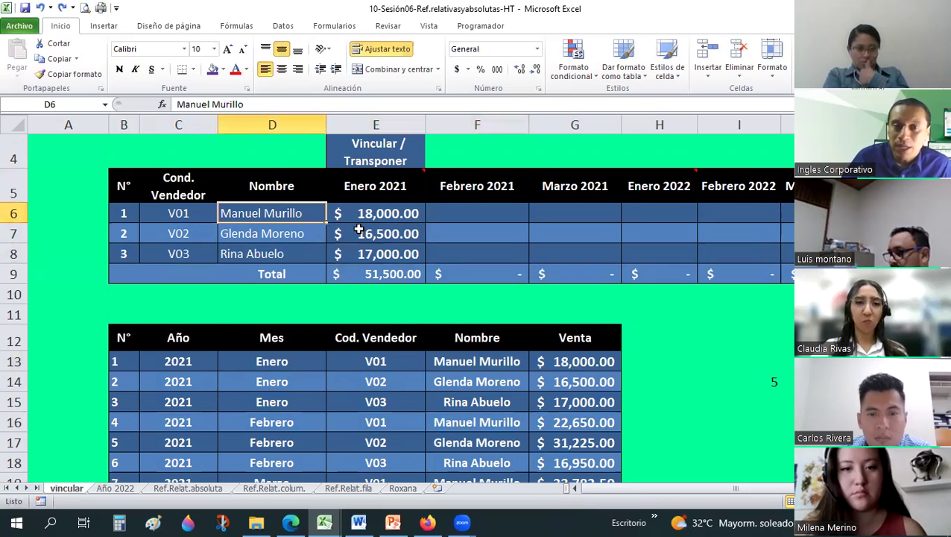
{"action": "left_click", "coordinate": [312, 236]}
{"action": "left_click", "coordinate": [300, 254]}
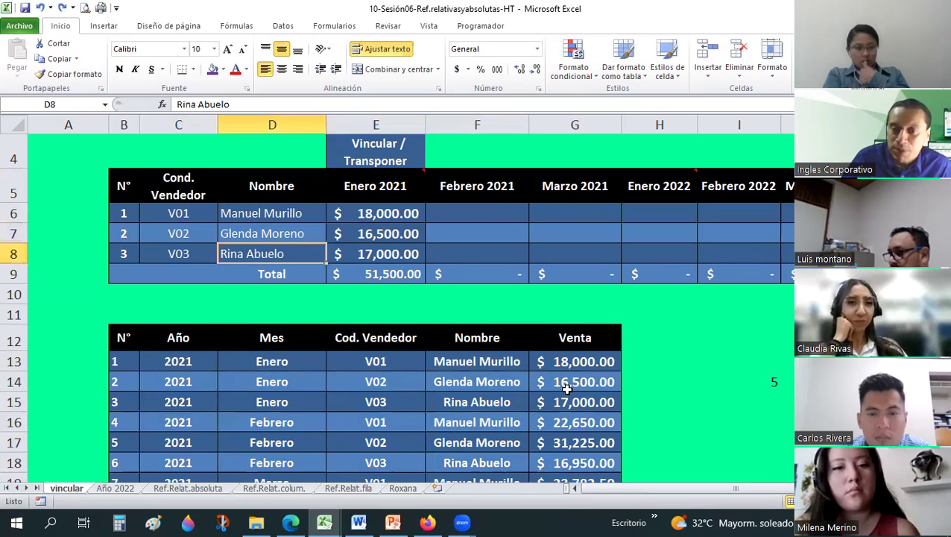
{"action": "left_click_drag", "start_coordinate": [566, 363], "coordinate": [567, 403]}
{"action": "left_click", "coordinate": [384, 213]}
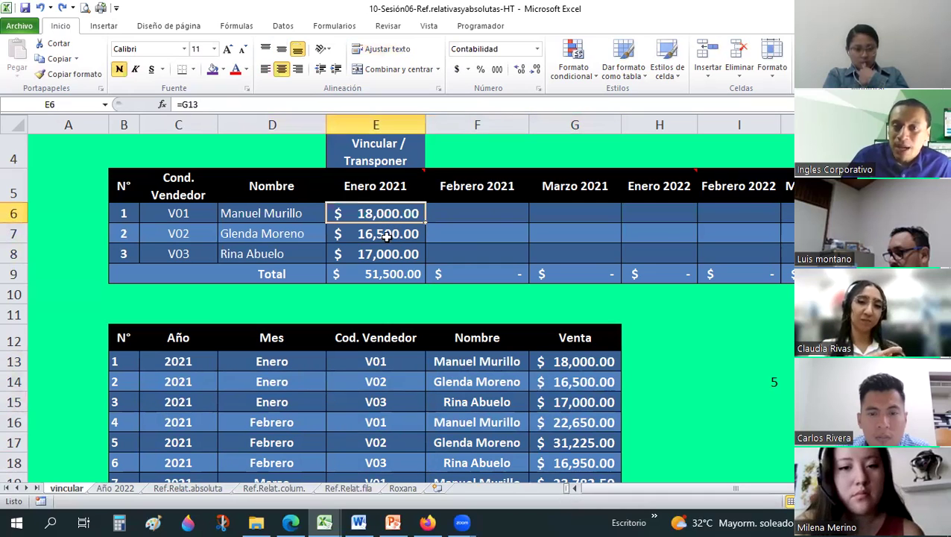
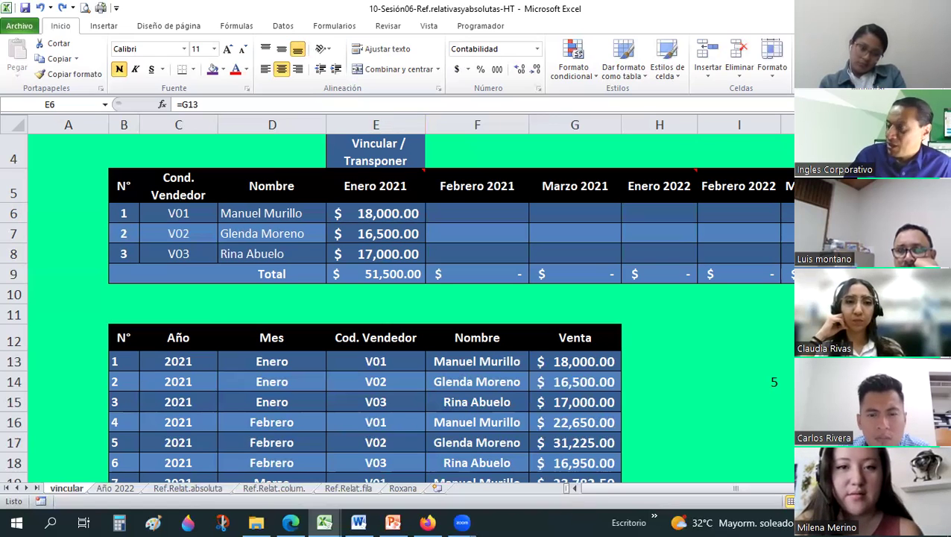
Copy cell F7's formatting onto E7 with Copiar formato.
{"action": "left_click", "coordinate": [361, 233]}
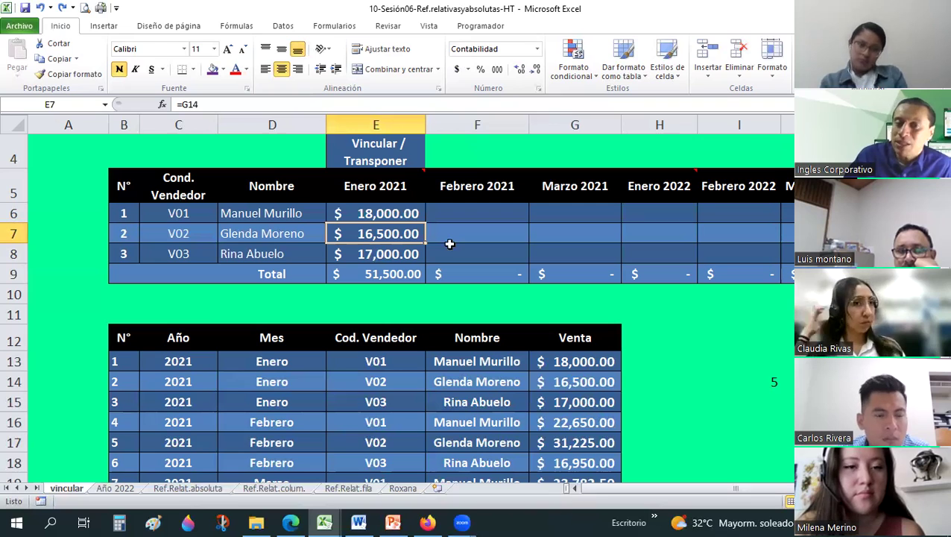
{"action": "key", "text": "Right"}
{"action": "left_click", "coordinate": [63, 74]}
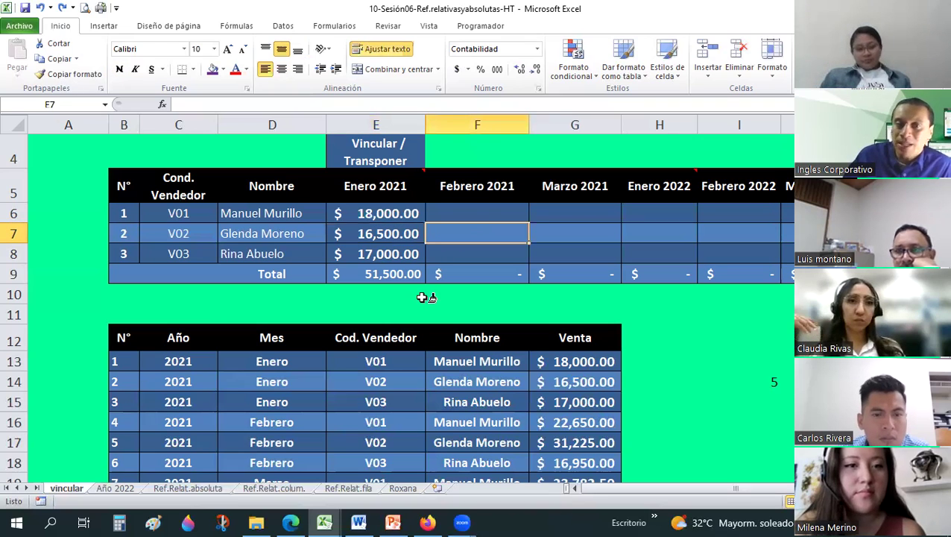
{"action": "left_click", "coordinate": [380, 234]}
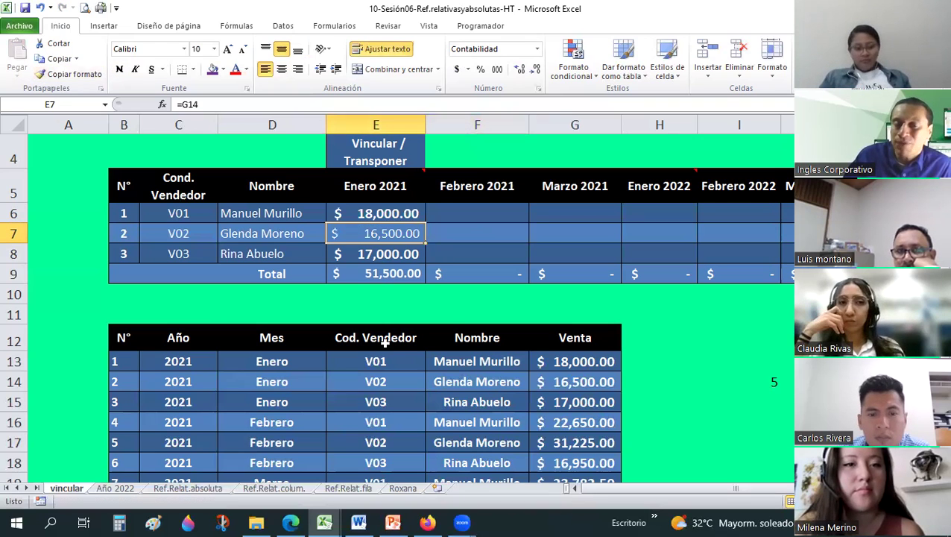
{"action": "left_click", "coordinate": [451, 312]}
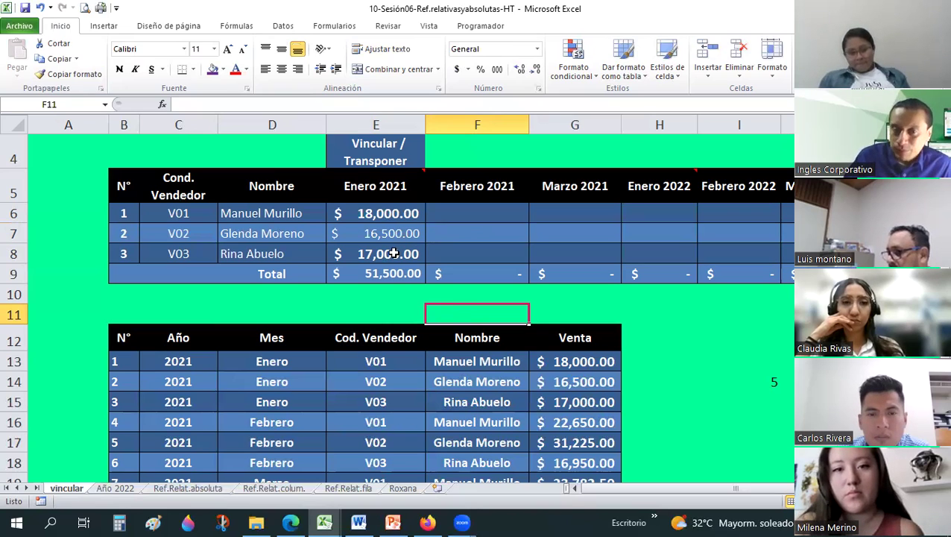
Clear the Enero 2021 values in E7:E8, then inspect E6's formula.
{"action": "left_click_drag", "start_coordinate": [402, 233], "coordinate": [393, 254]}
{"action": "key", "text": "Delete"}
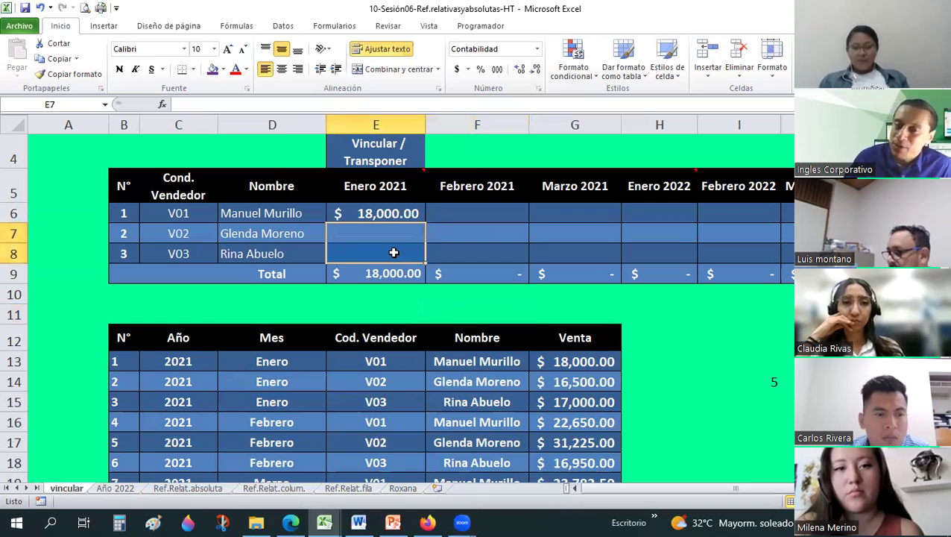
{"action": "left_click", "coordinate": [394, 253]}
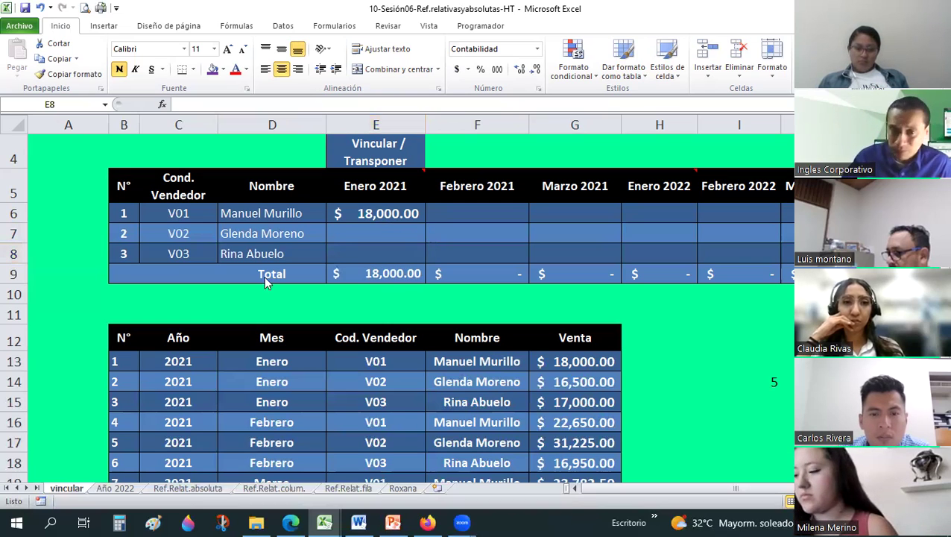
{"action": "left_click", "coordinate": [375, 214]}
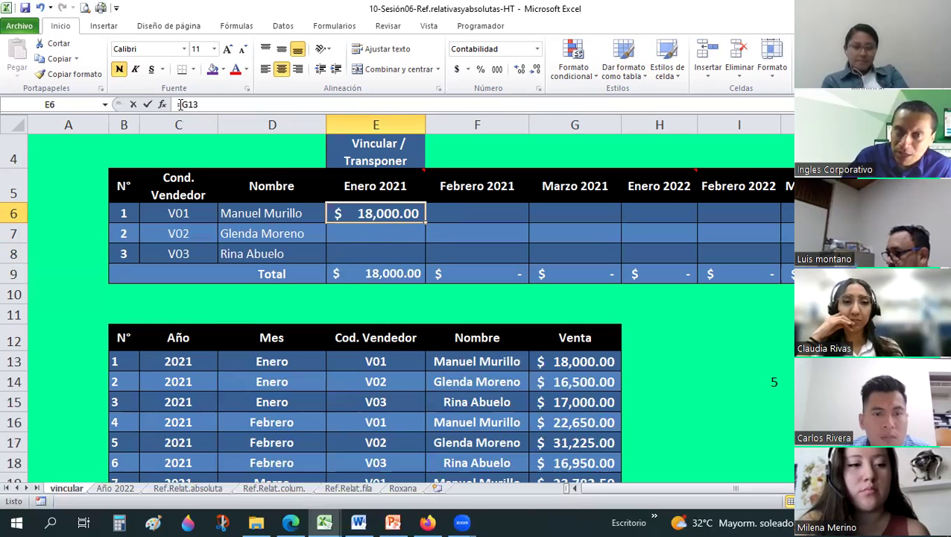
Review E6's =G13 formula in the formula bar, leaving it unchanged.
{"action": "left_click", "coordinate": [180, 105]}
{"action": "left_click_drag", "start_coordinate": [178, 105], "coordinate": [208, 105]}
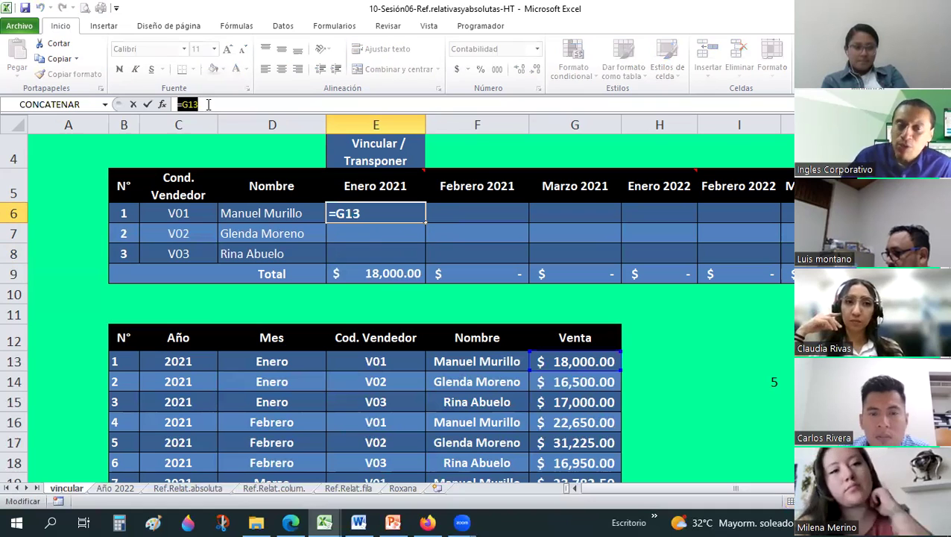
{"action": "left_click", "coordinate": [208, 105]}
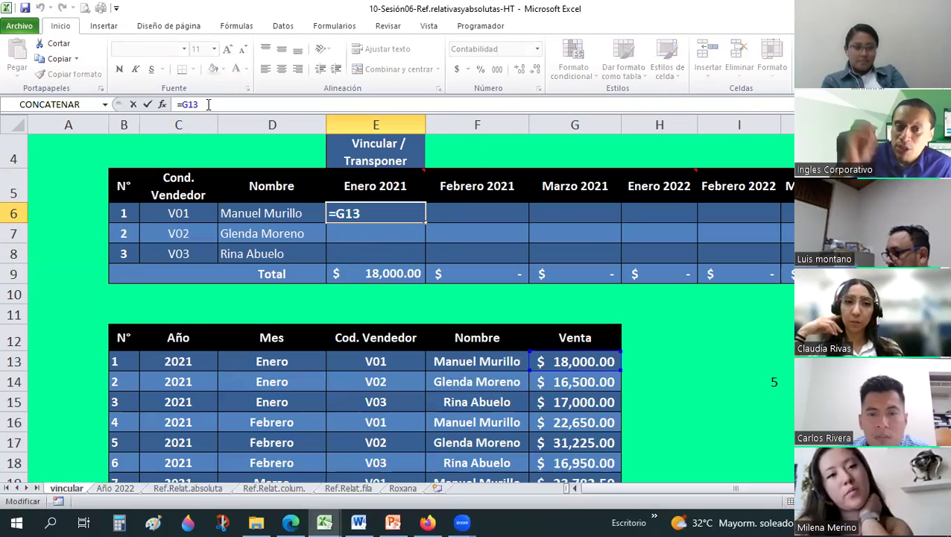
{"action": "key", "text": "Return"}
{"action": "left_click", "coordinate": [393, 214]}
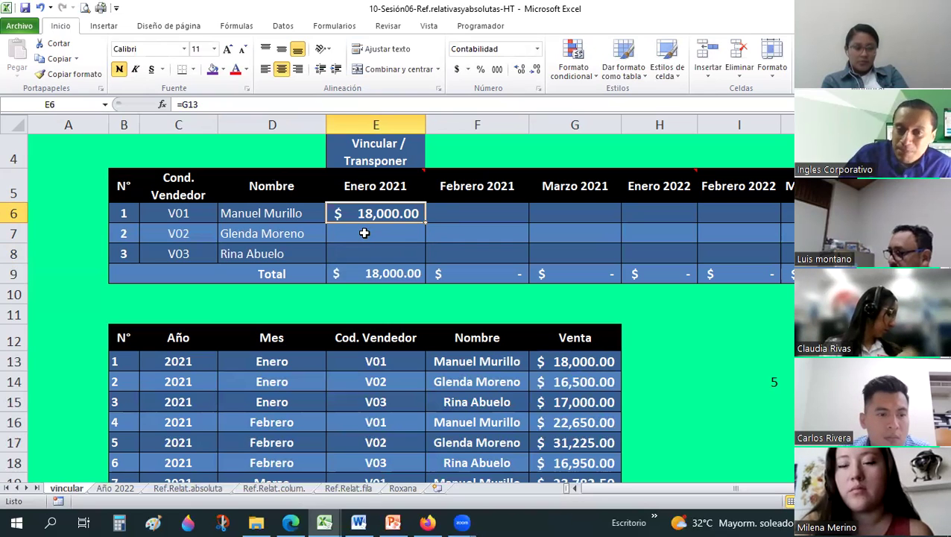
{"action": "key", "text": "Return"}
{"action": "left_click", "coordinate": [366, 256]}
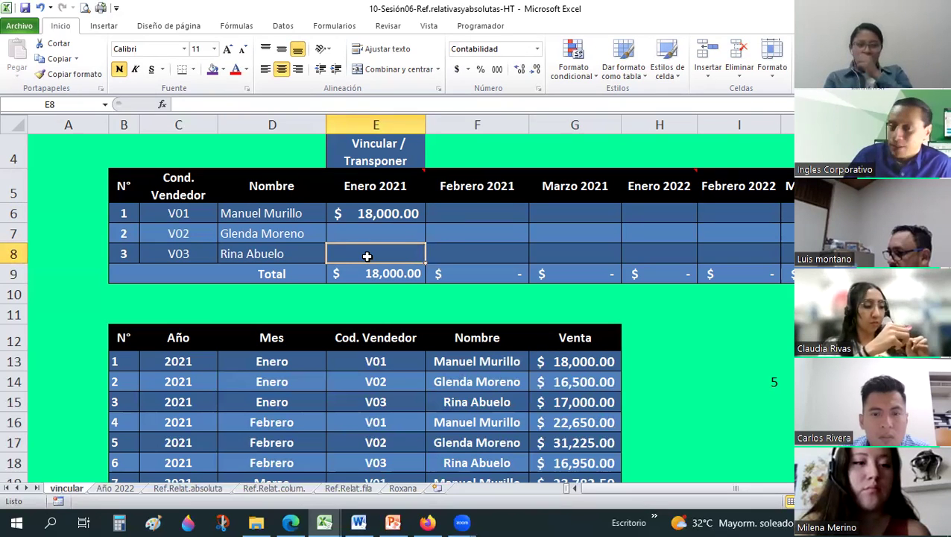
{"action": "left_click", "coordinate": [366, 215]}
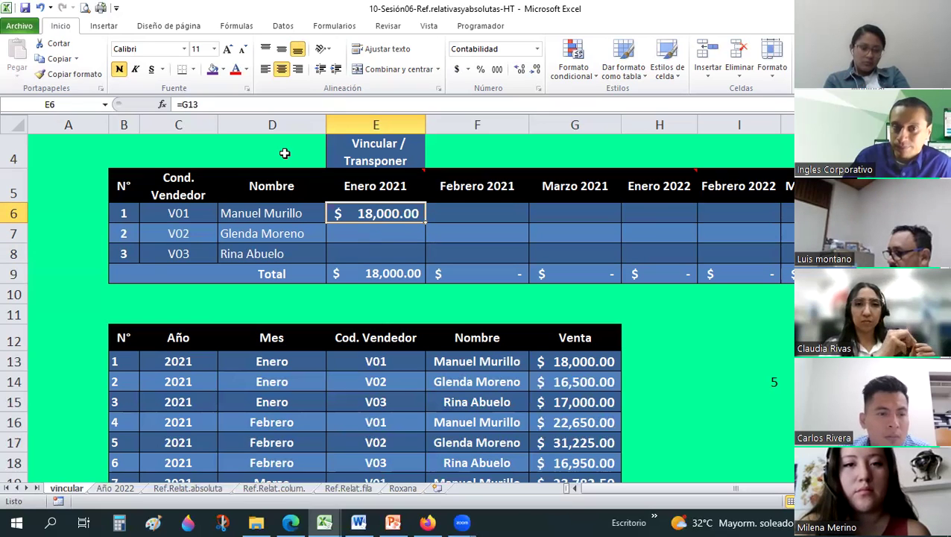
Turn E6's formula into the absolute reference =$G$13 with F4.
{"action": "key", "text": "F2"}
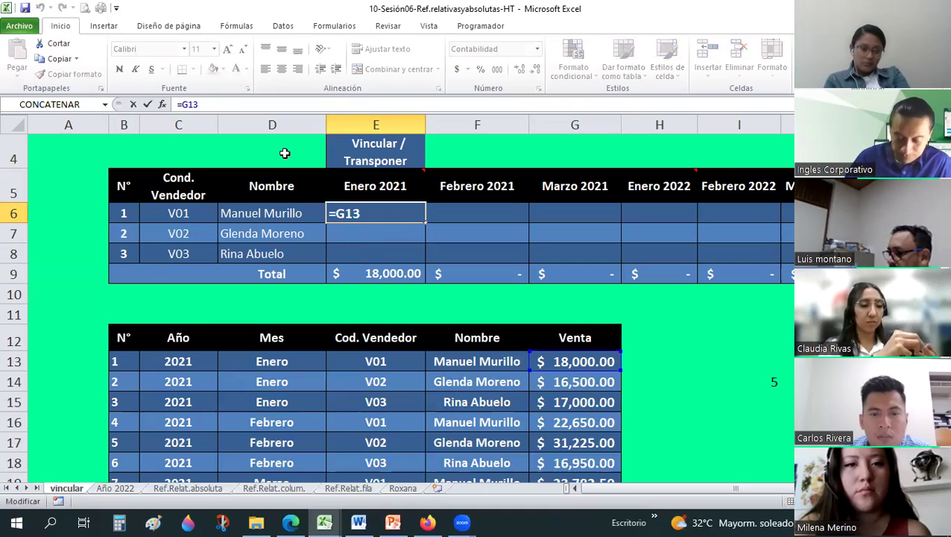
{"action": "key", "text": "F4"}
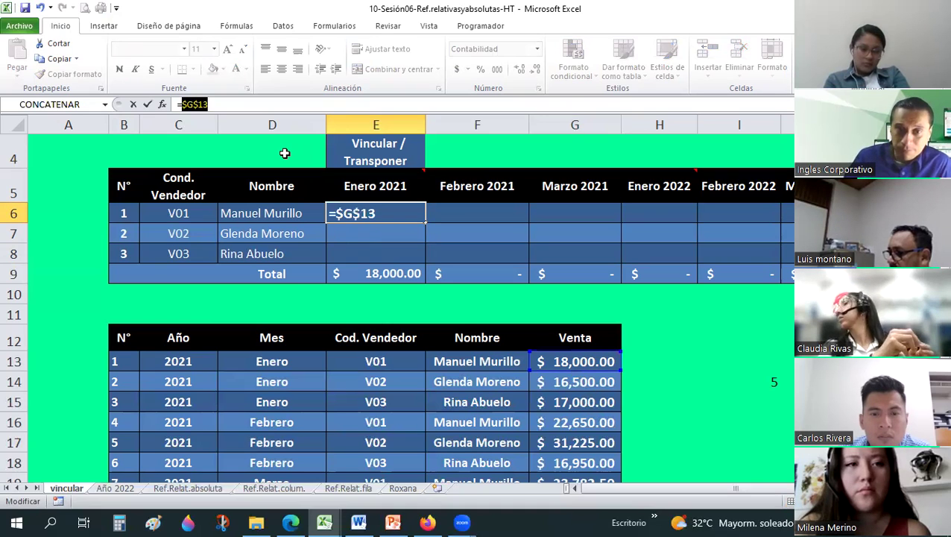
{"action": "key", "text": "Return"}
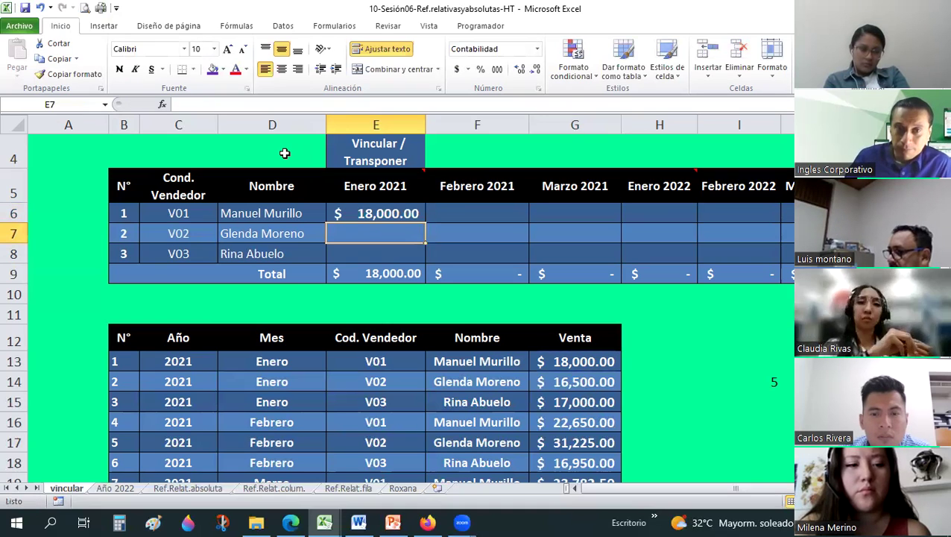
{"action": "key", "text": "Up"}
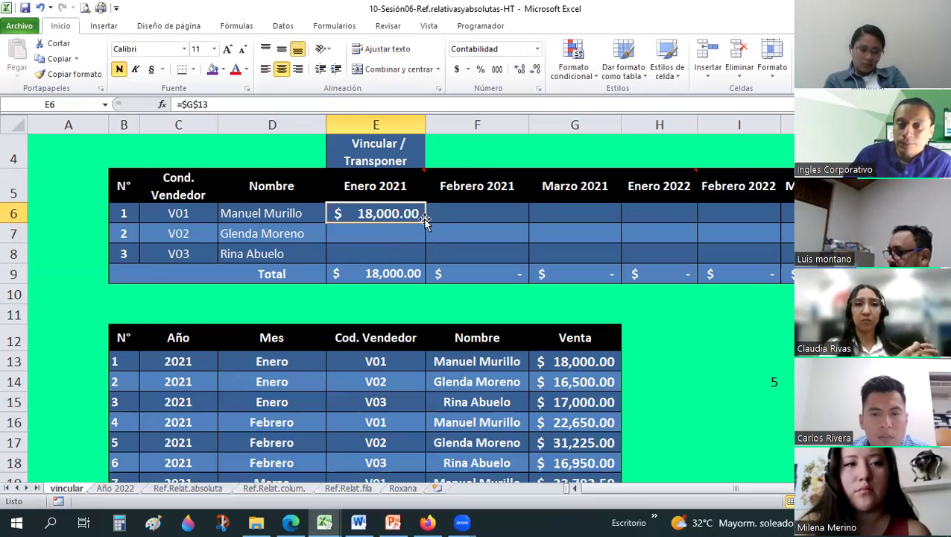
Fill E6's formula over E6:F8, then undo the fill and restore =G13.
{"action": "left_click_drag", "start_coordinate": [426, 222], "coordinate": [426, 222]}
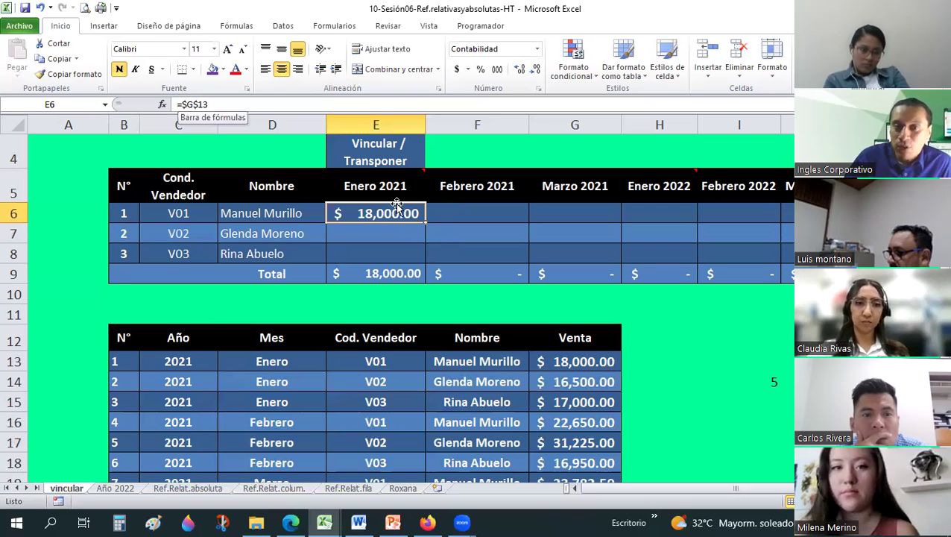
{"action": "mouse_move", "coordinate": [425, 224]}
{"action": "left_mouse_down"}
{"action": "mouse_move", "coordinate": [424, 266]}
{"action": "mouse_move", "coordinate": [491, 286]}
{"action": "mouse_move", "coordinate": [499, 252]}
{"action": "left_mouse_up"}
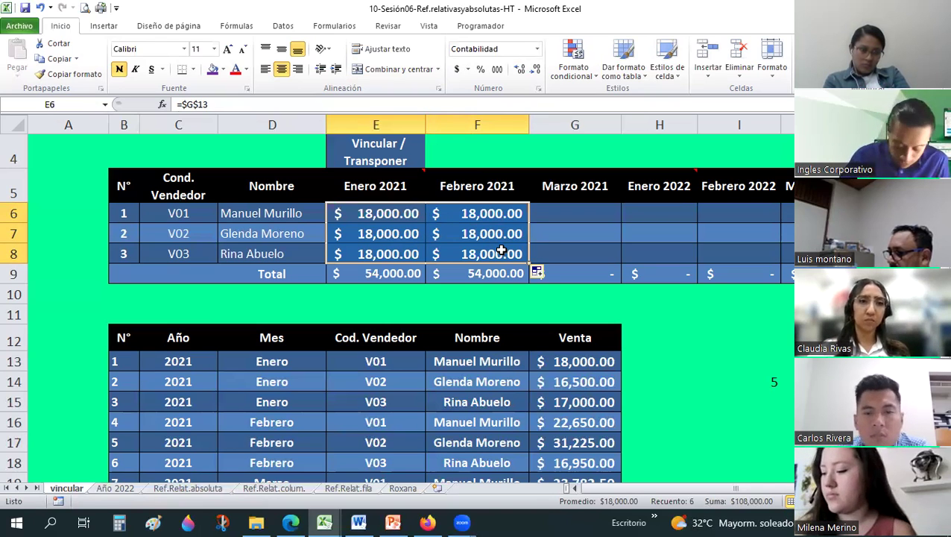
{"action": "key", "text": "ctrl+z"}
{"action": "key", "text": "ctrl+z"}
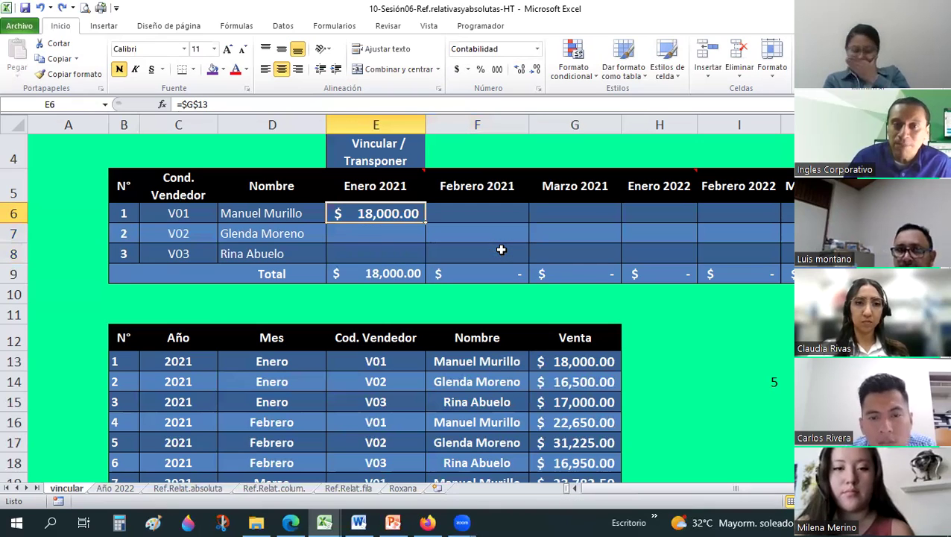
{"action": "key", "text": "ctrl+z"}
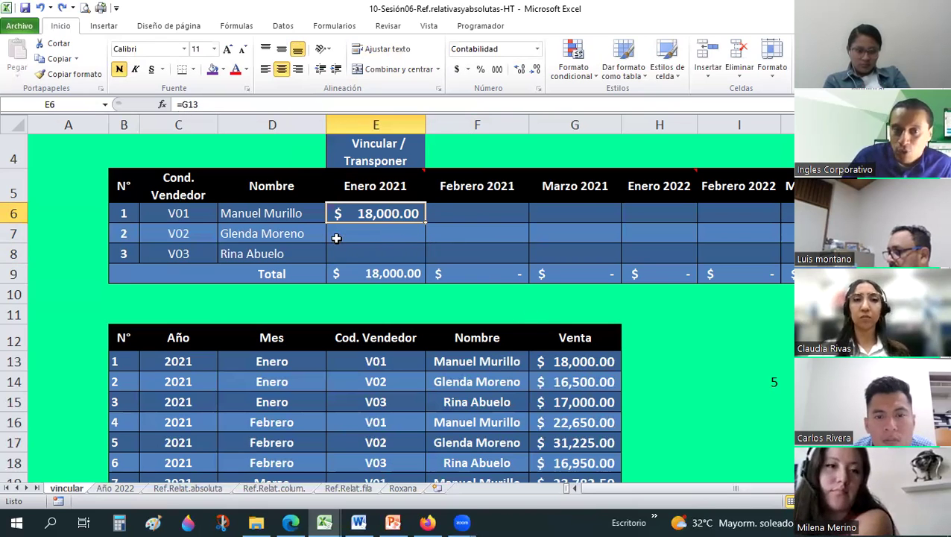
{"action": "key", "text": "Return"}
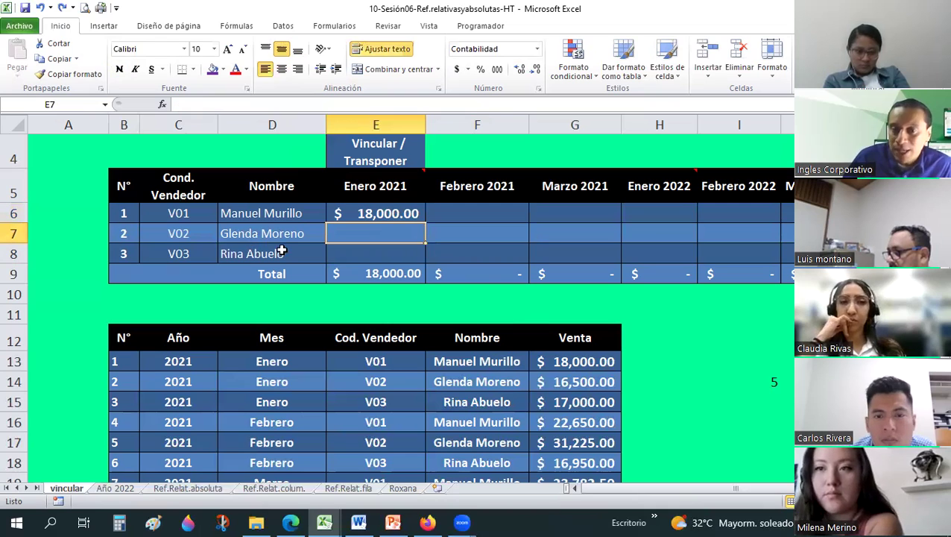
{"action": "type", "text": "="}
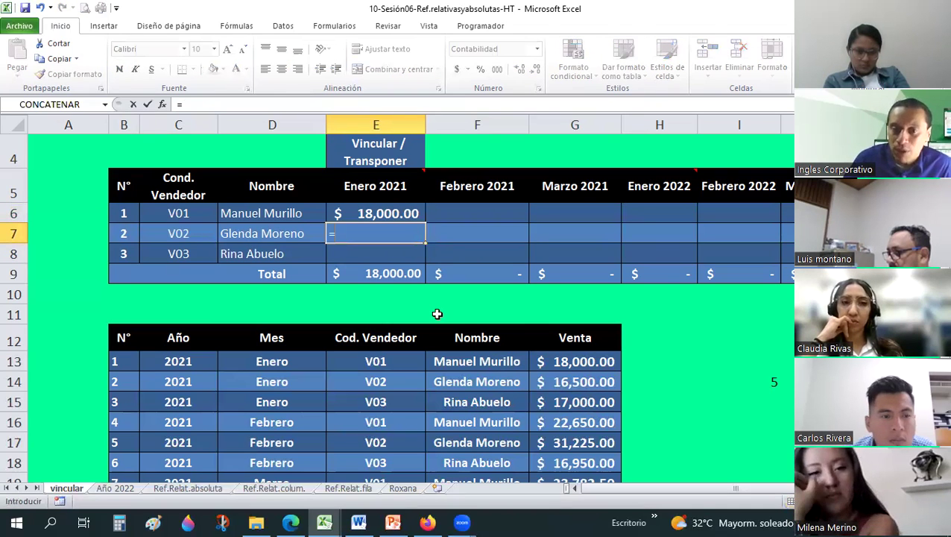
{"action": "left_click", "coordinate": [571, 380]}
{"action": "key", "text": "Return"}
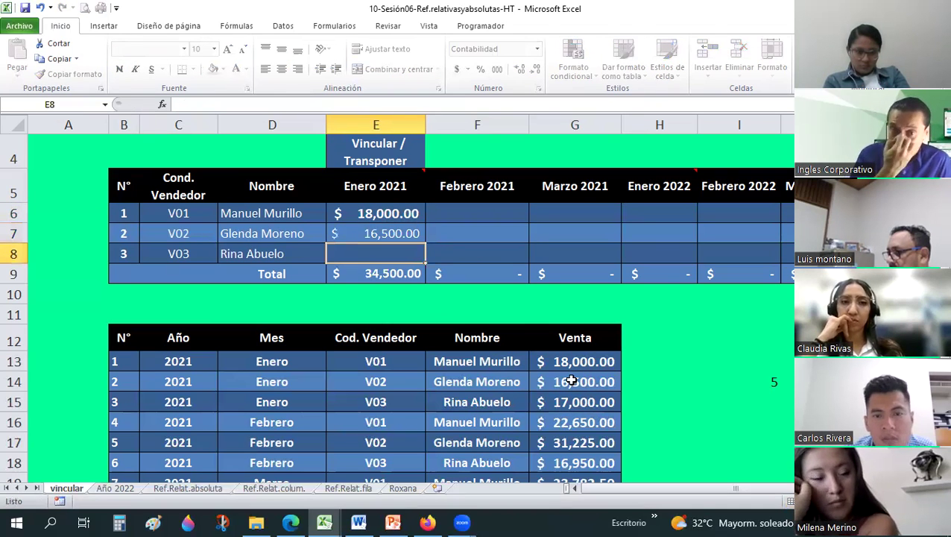
{"action": "type", "text": "="}
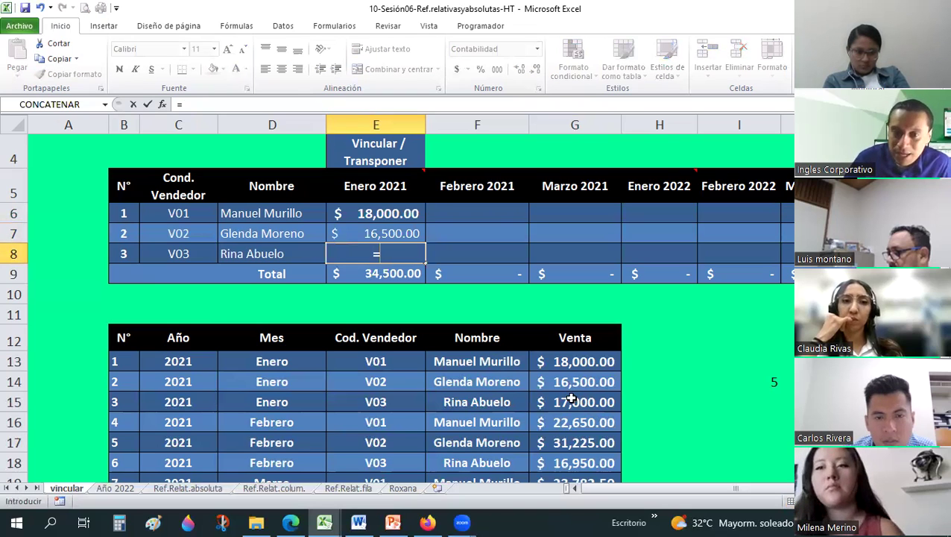
{"action": "left_click", "coordinate": [571, 401]}
{"action": "key", "text": "Return"}
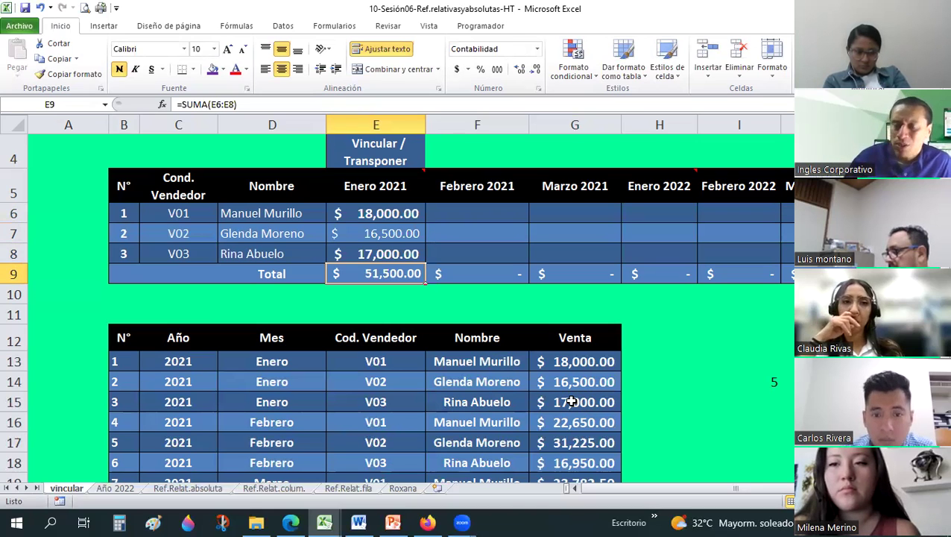
{"action": "left_click", "coordinate": [510, 214]}
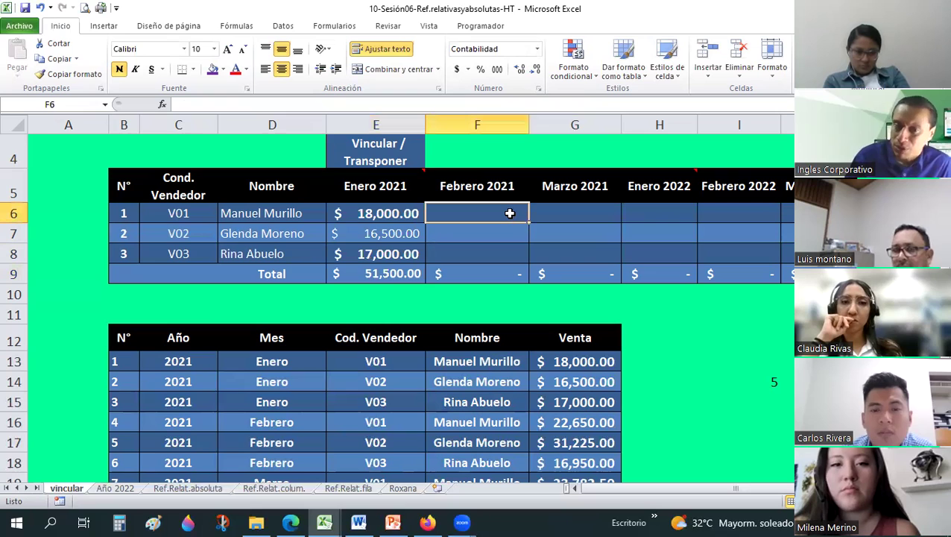
{"action": "left_click", "coordinate": [379, 232]}
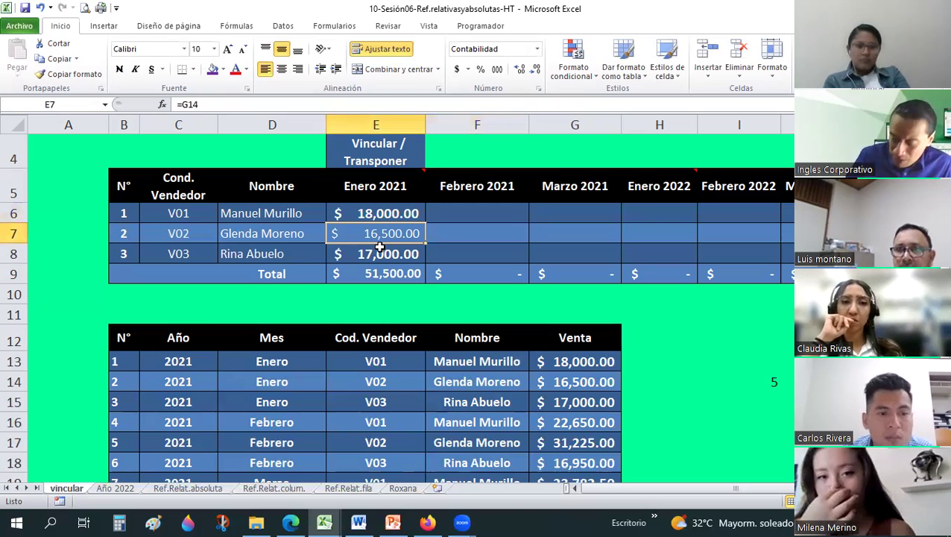
{"action": "key", "text": "shift+Down"}
{"action": "key", "text": "Delete"}
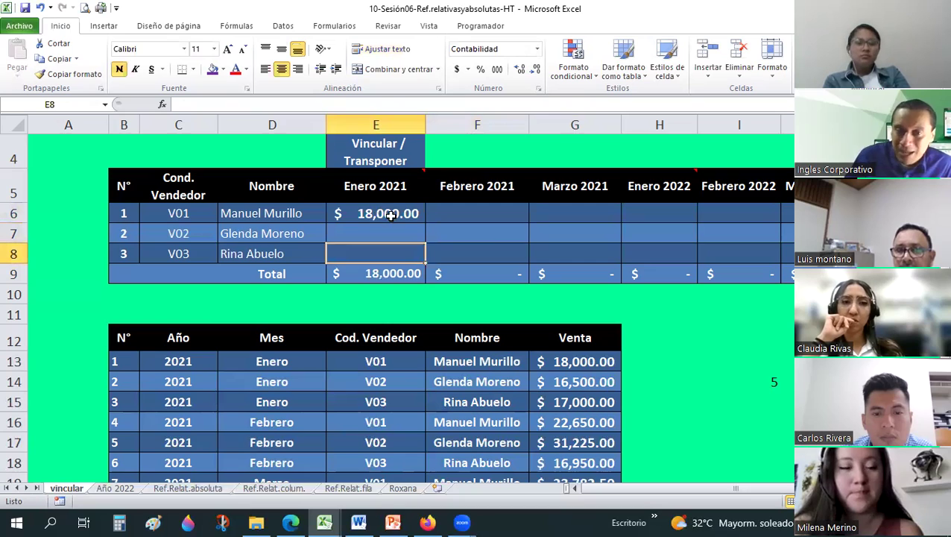
{"action": "left_click", "coordinate": [416, 216]}
{"action": "left_click_drag", "start_coordinate": [424, 222], "coordinate": [422, 258]}
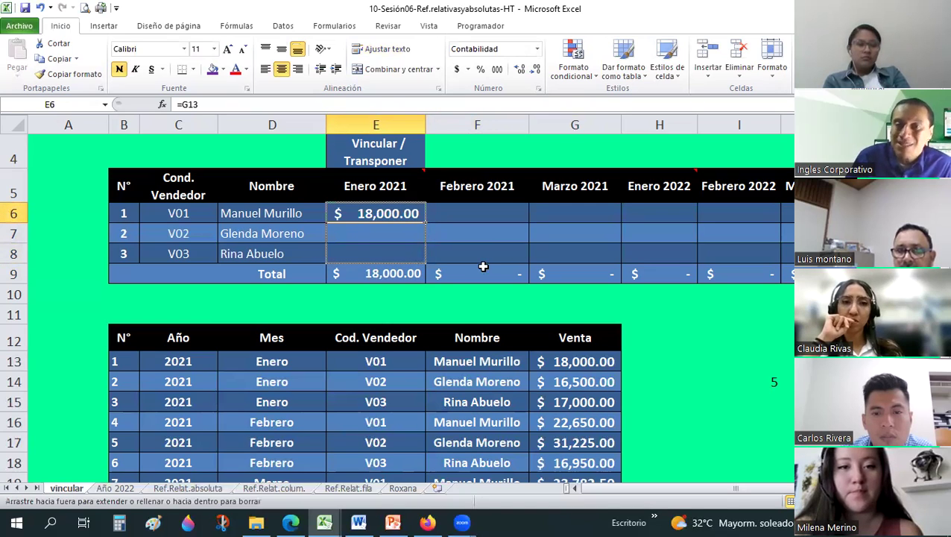
{"action": "left_click_drag", "start_coordinate": [483, 267], "coordinate": [483, 266]}
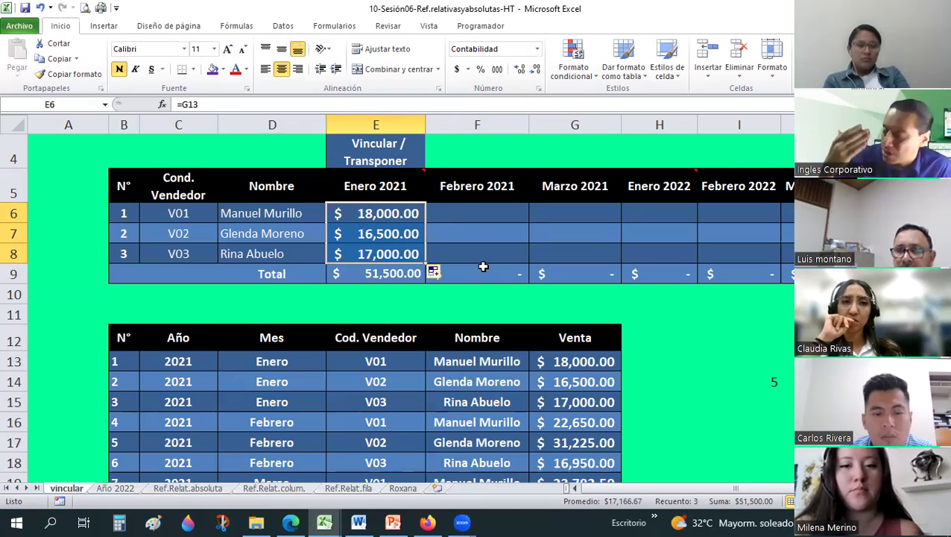
{"action": "left_click", "coordinate": [483, 266]}
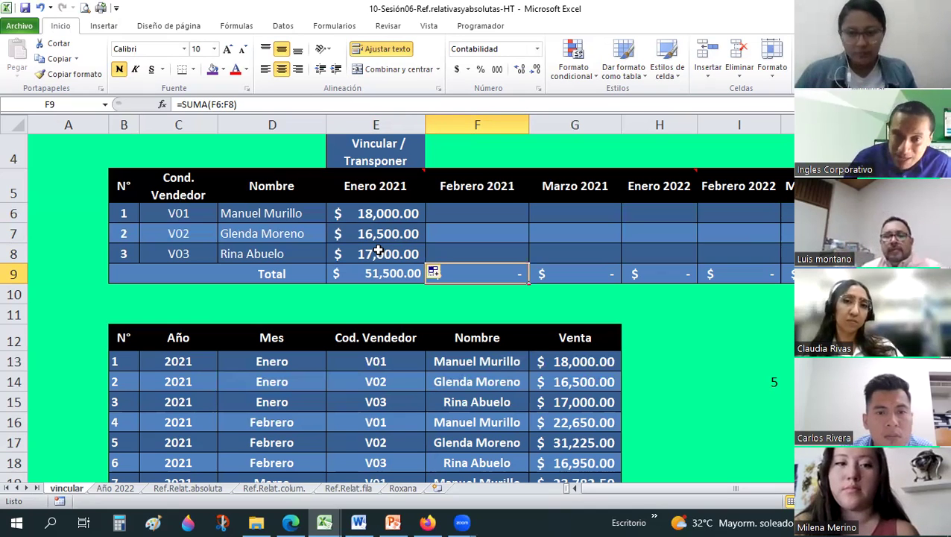
{"action": "key", "text": "ctrl+z"}
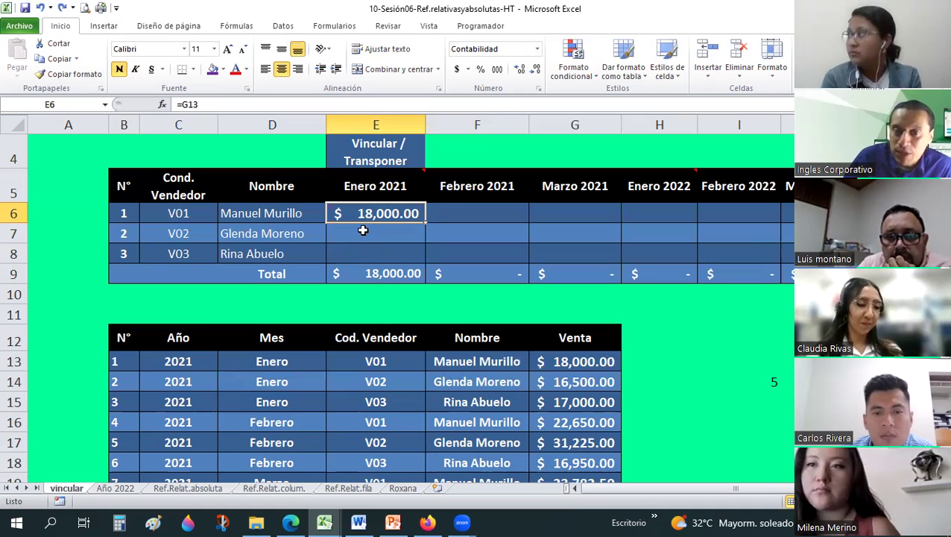
{"action": "key", "text": "Return"}
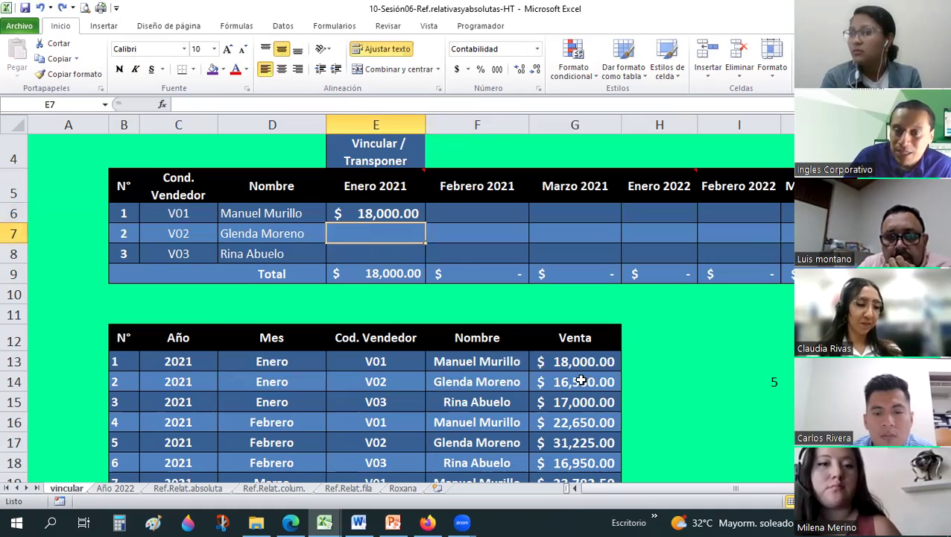
{"action": "left_click", "coordinate": [581, 380]}
{"action": "left_click", "coordinate": [578, 399]}
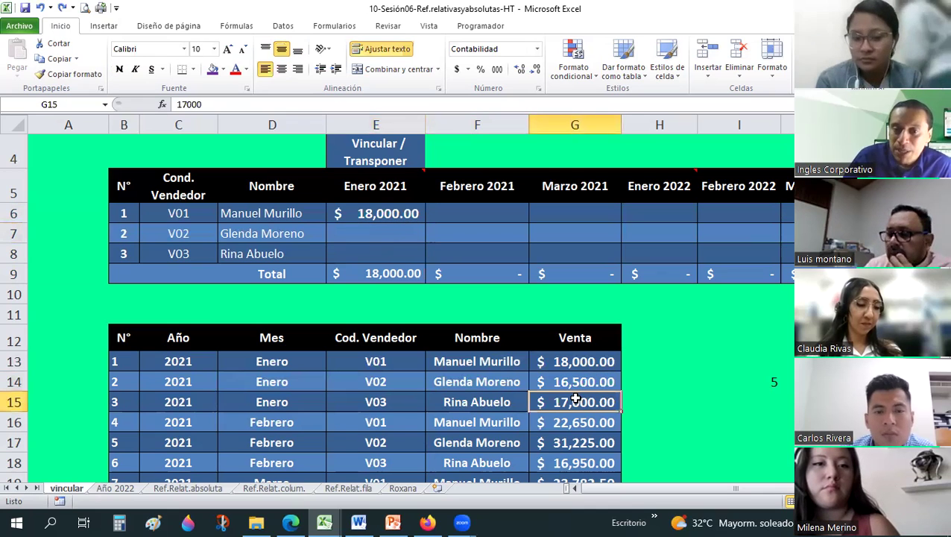
{"action": "left_click", "coordinate": [386, 252]}
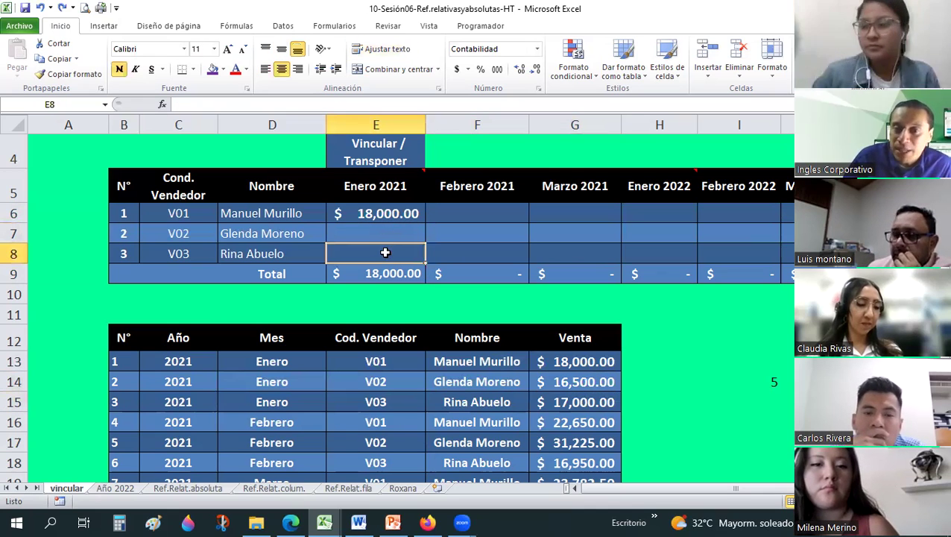
{"action": "key", "text": "Up"}
{"action": "left_click", "coordinate": [416, 213]}
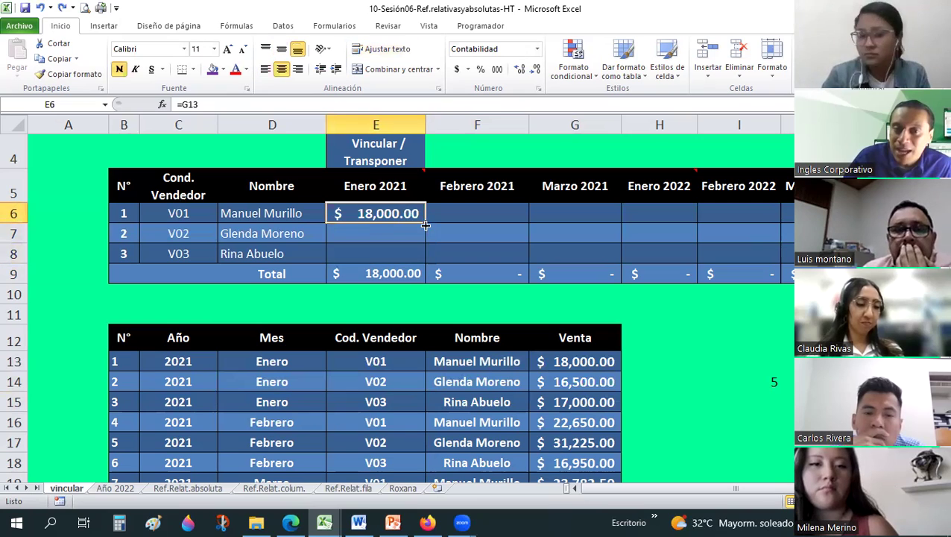
{"action": "left_click_drag", "start_coordinate": [425, 225], "coordinate": [424, 255]}
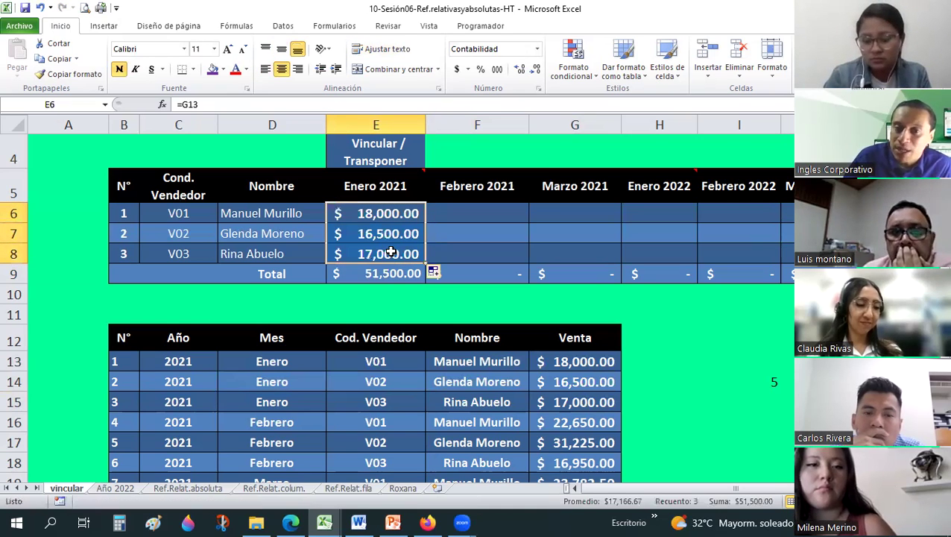
{"action": "key", "text": "ctrl+z"}
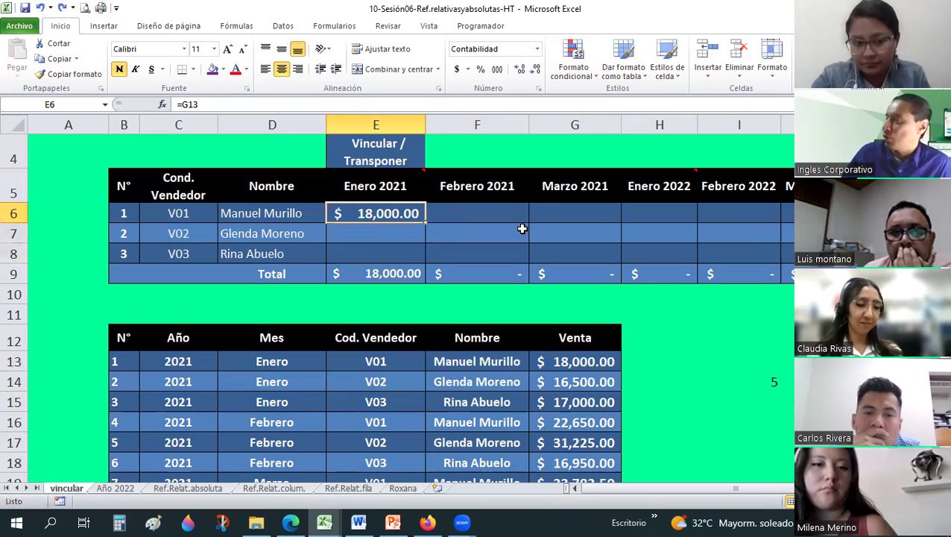
{"action": "left_click", "coordinate": [522, 229]}
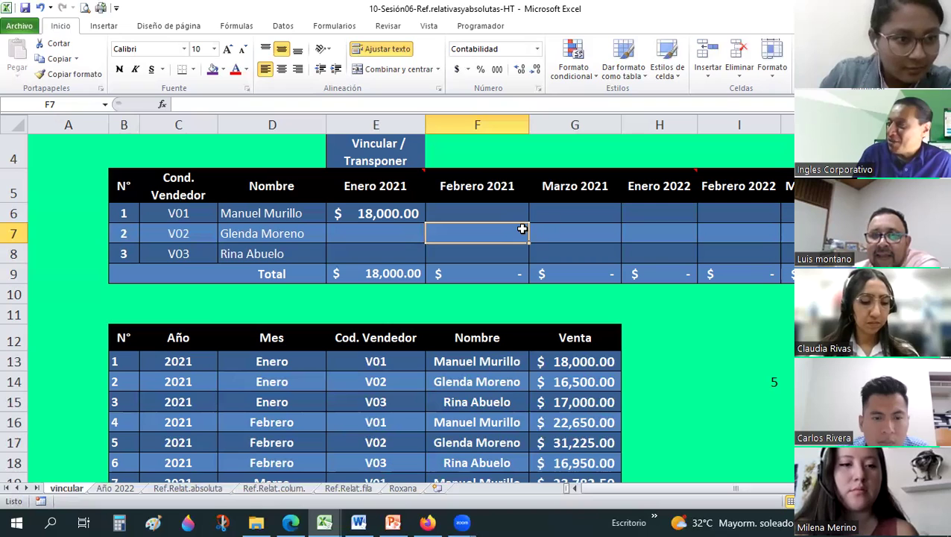
{"action": "left_click", "coordinate": [398, 212]}
{"action": "left_click", "coordinate": [345, 254]}
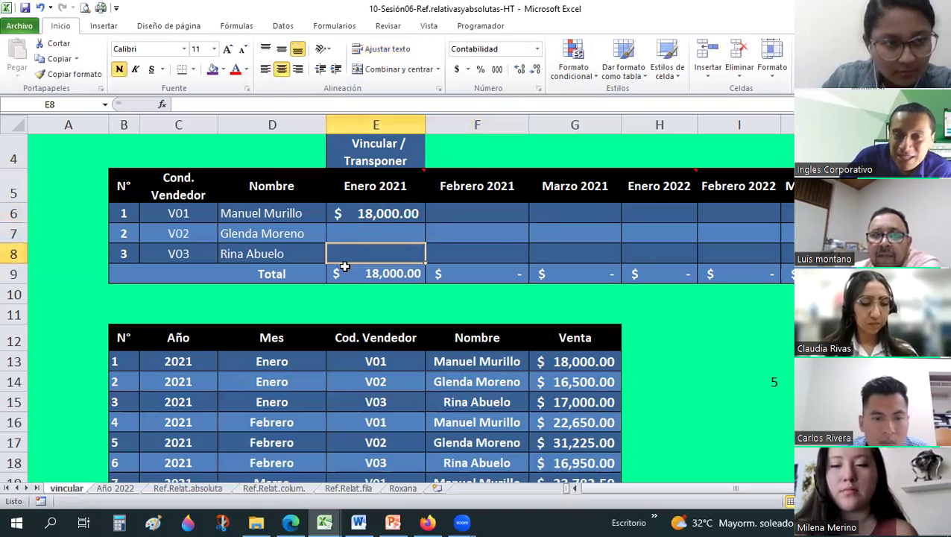
{"action": "left_click", "coordinate": [351, 240]}
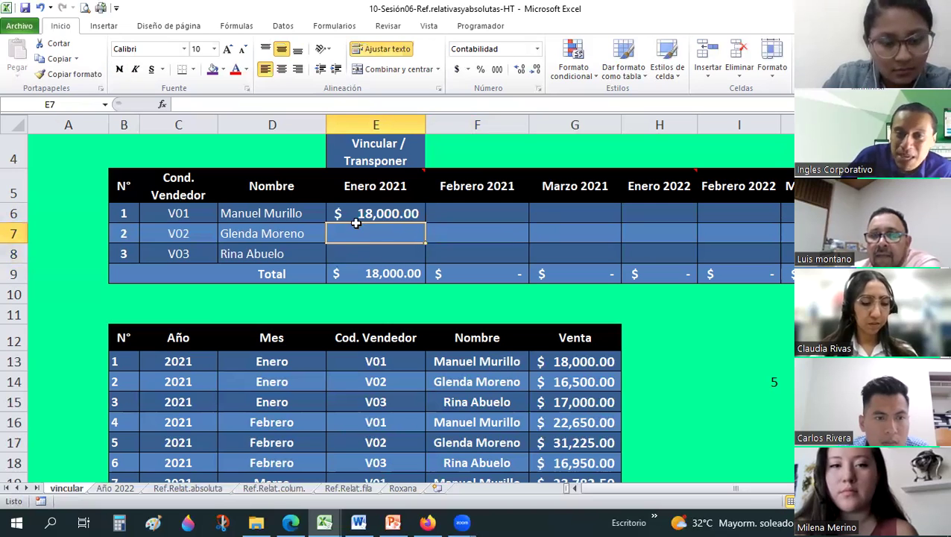
{"action": "key", "text": "Down"}
{"action": "key", "text": "Up"}
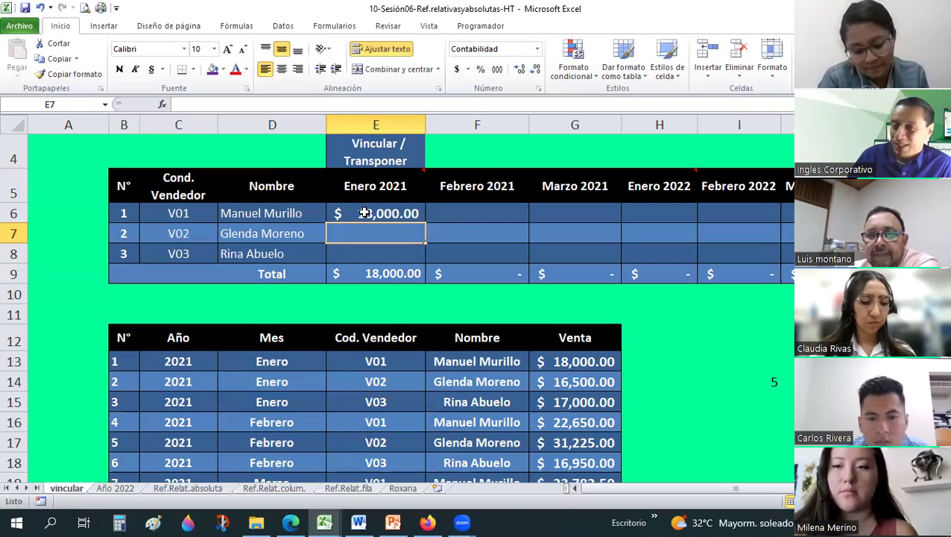
{"action": "left_click", "coordinate": [365, 213]}
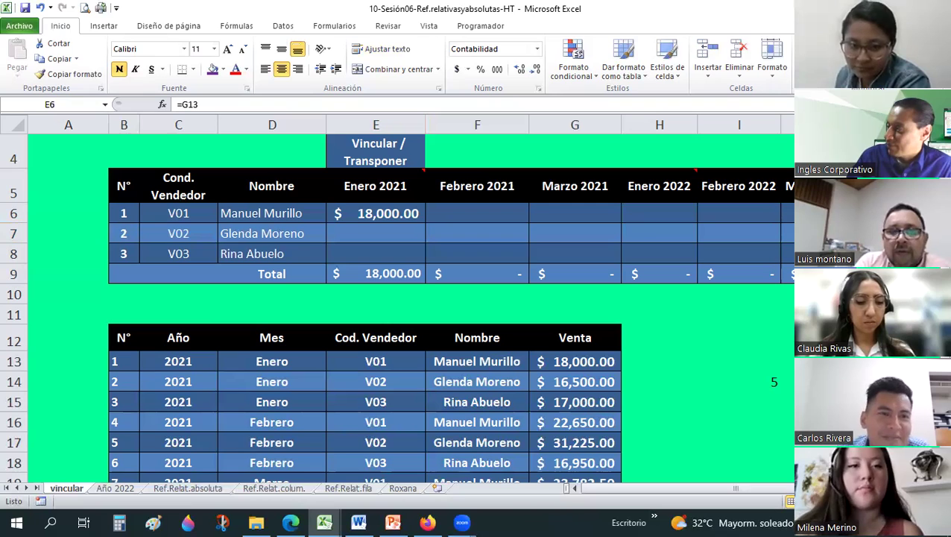
{"action": "left_click", "coordinate": [389, 213]}
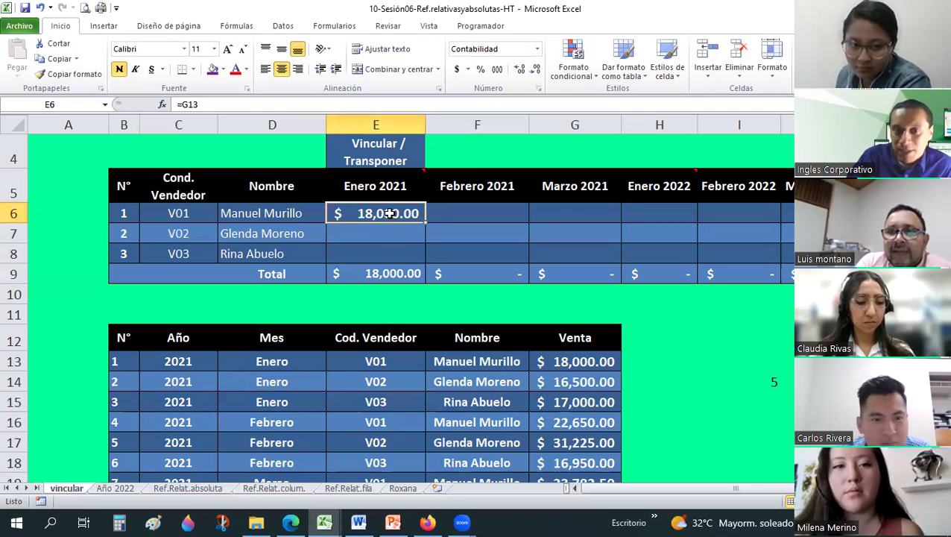
Copy E6 and paste its formula into E7:E8.
{"action": "right_click", "coordinate": [390, 214]}
{"action": "left_click", "coordinate": [426, 238]}
{"action": "left_click", "coordinate": [400, 238]}
{"action": "key", "text": "shift+Down"}
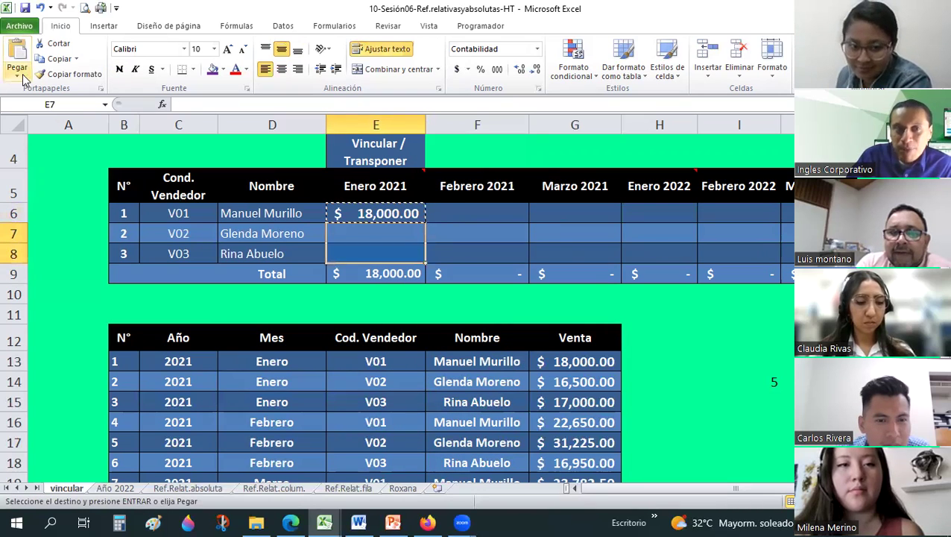
{"action": "left_click", "coordinate": [24, 79]}
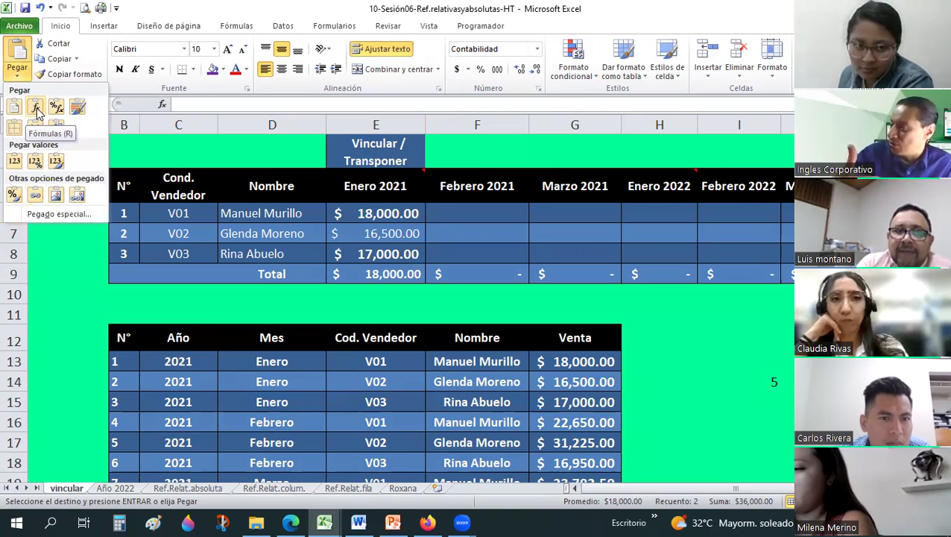
{"action": "left_click", "coordinate": [36, 110]}
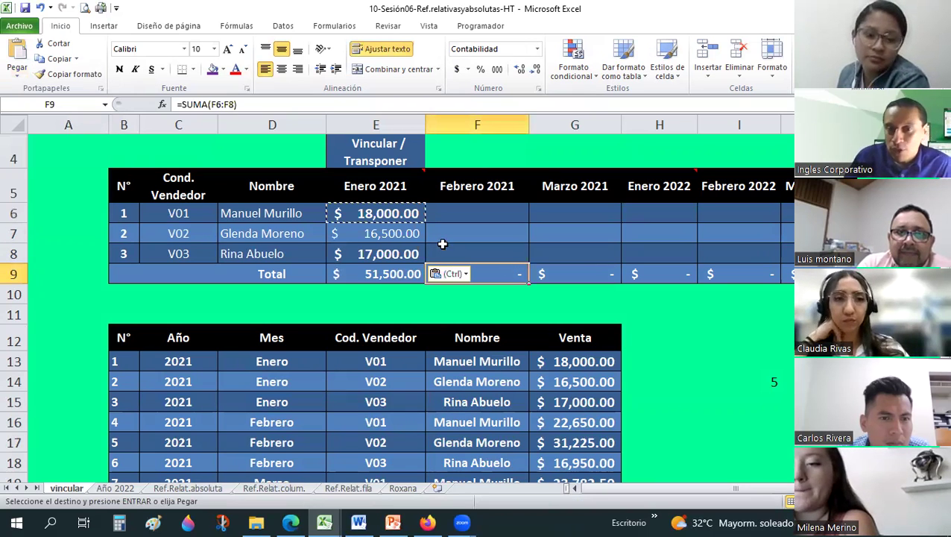
Check the pasted =G14 and =G15 formulas in E7:E8, then clear both cells.
{"action": "left_click", "coordinate": [414, 236]}
{"action": "key", "text": "Escape"}
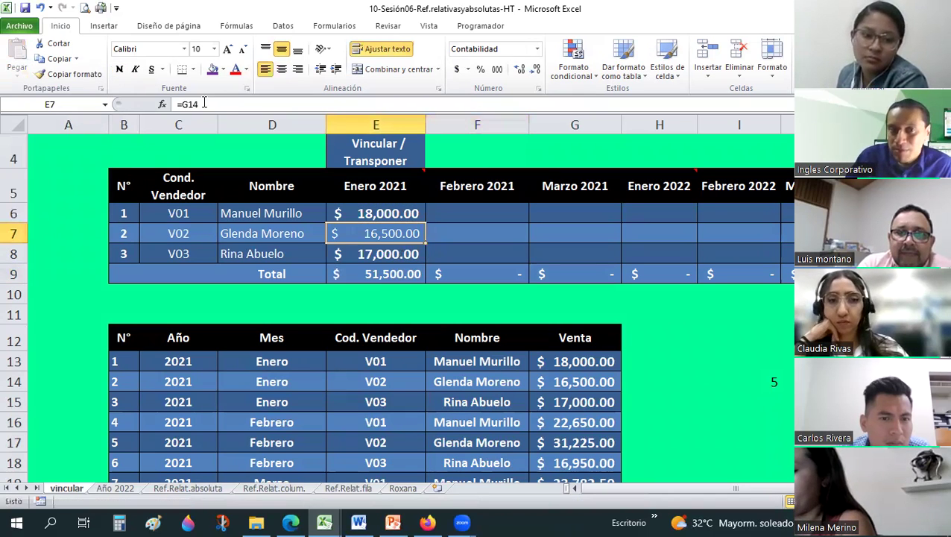
{"action": "key", "text": "Down"}
{"action": "left_click", "coordinate": [365, 214]}
{"action": "left_click", "coordinate": [369, 233]}
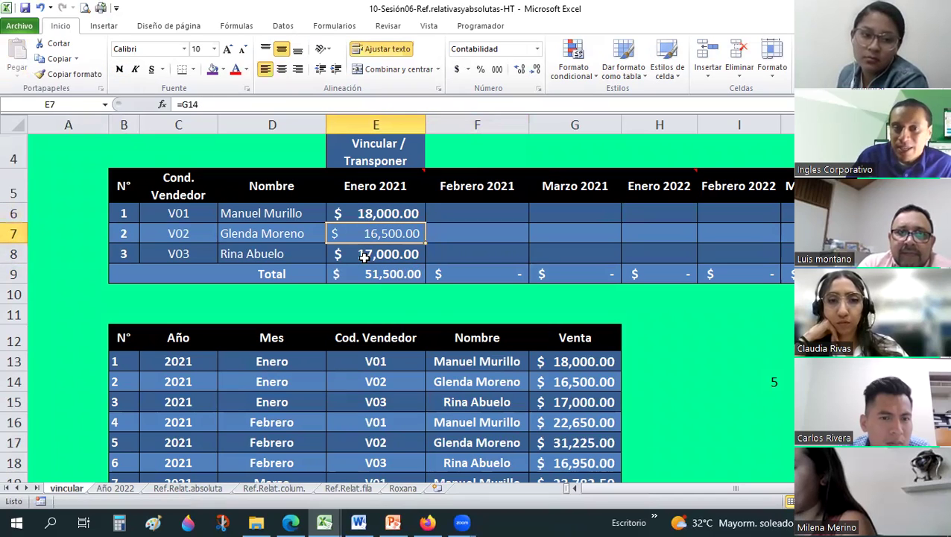
{"action": "left_click", "coordinate": [364, 255]}
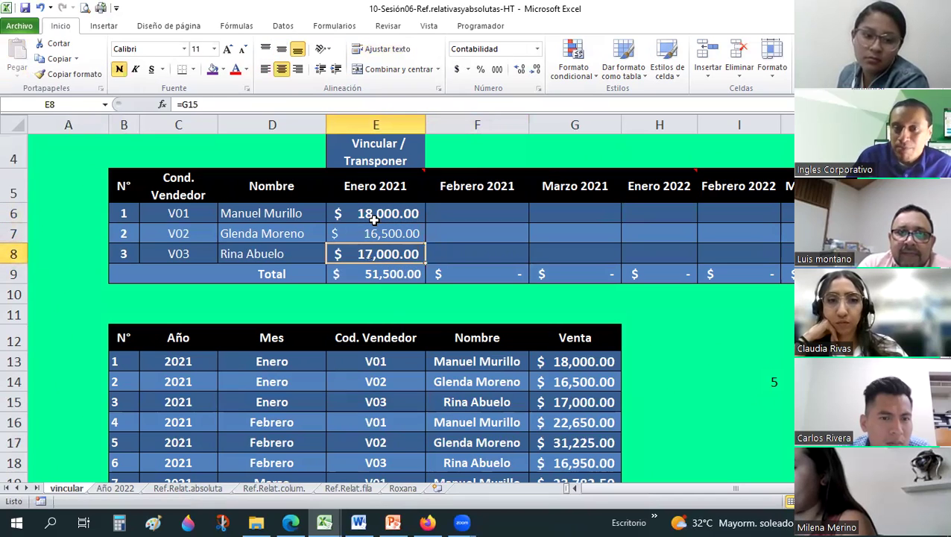
{"action": "left_click", "coordinate": [562, 381]}
{"action": "left_click_drag", "start_coordinate": [397, 232], "coordinate": [397, 252]}
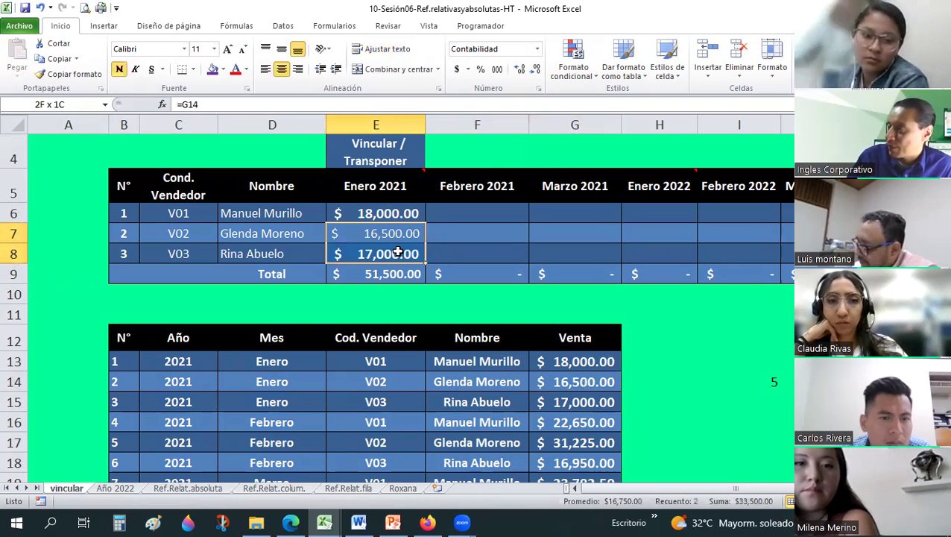
{"action": "left_click_drag", "start_coordinate": [397, 252], "coordinate": [399, 252]}
{"action": "key", "text": "Delete"}
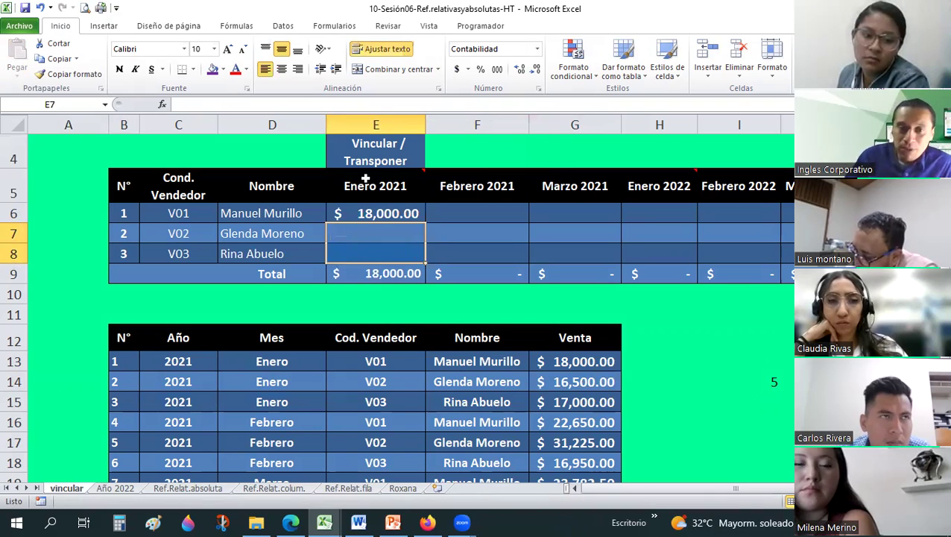
Paste a link to E6 (=$E$6) into E7:E8, check it, then clear them.
{"action": "left_click", "coordinate": [366, 214]}
{"action": "key", "text": "ctrl+c"}
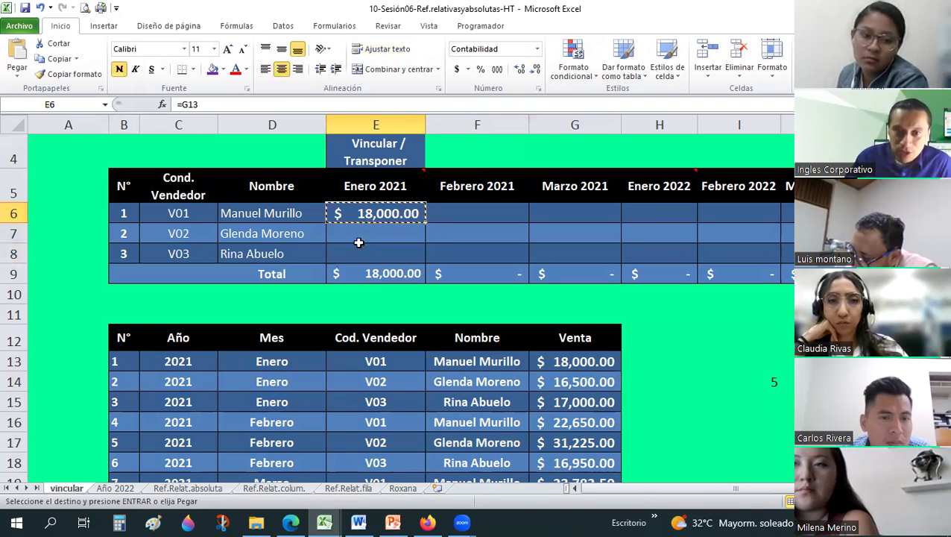
{"action": "left_click_drag", "start_coordinate": [356, 237], "coordinate": [358, 254]}
{"action": "left_click", "coordinate": [15, 71]}
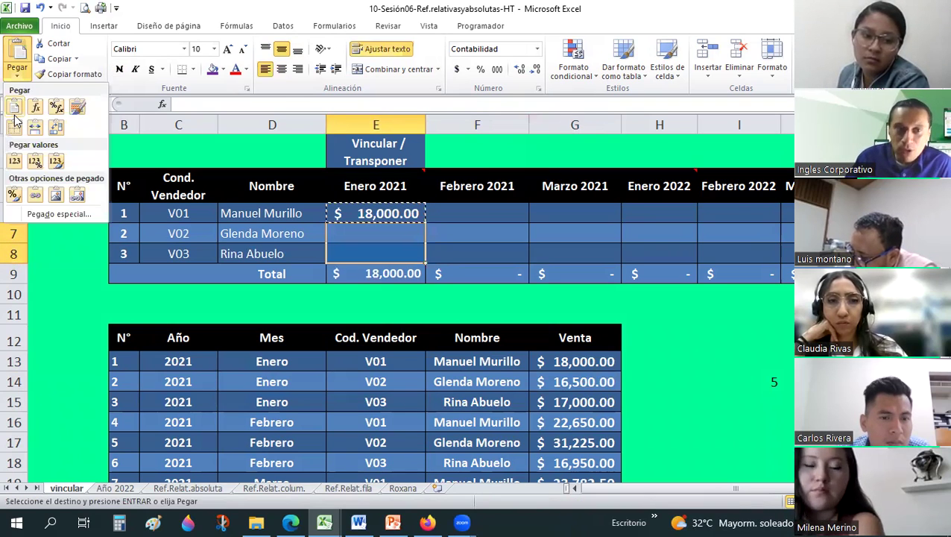
{"action": "left_click", "coordinate": [34, 195]}
{"action": "left_click", "coordinate": [381, 235]}
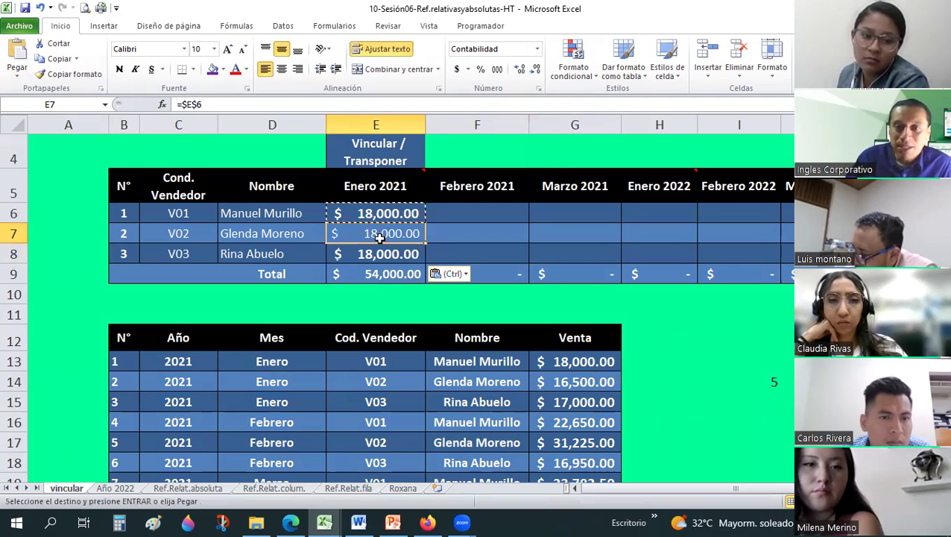
{"action": "left_click_drag", "start_coordinate": [380, 243], "coordinate": [378, 255]}
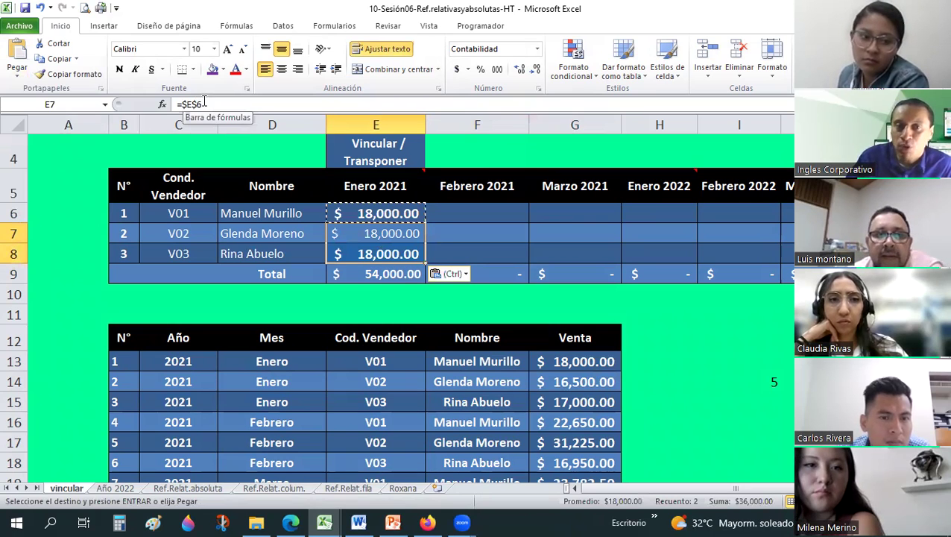
{"action": "key", "text": "Delete"}
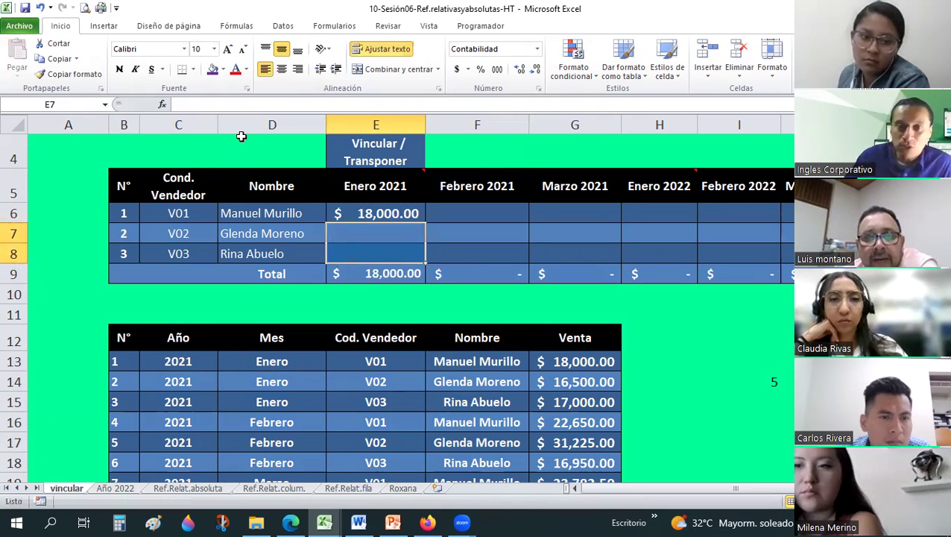
Copy E6 again and bring up paste options over E7:E8.
{"action": "left_click", "coordinate": [357, 214]}
{"action": "key", "text": "ctrl+c"}
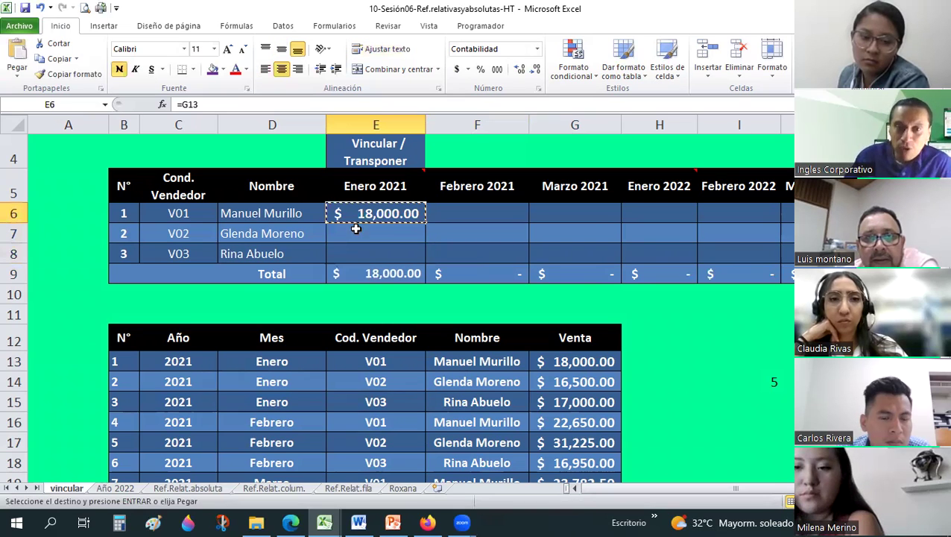
{"action": "left_click_drag", "start_coordinate": [358, 233], "coordinate": [357, 255]}
{"action": "right_click", "coordinate": [359, 257]}
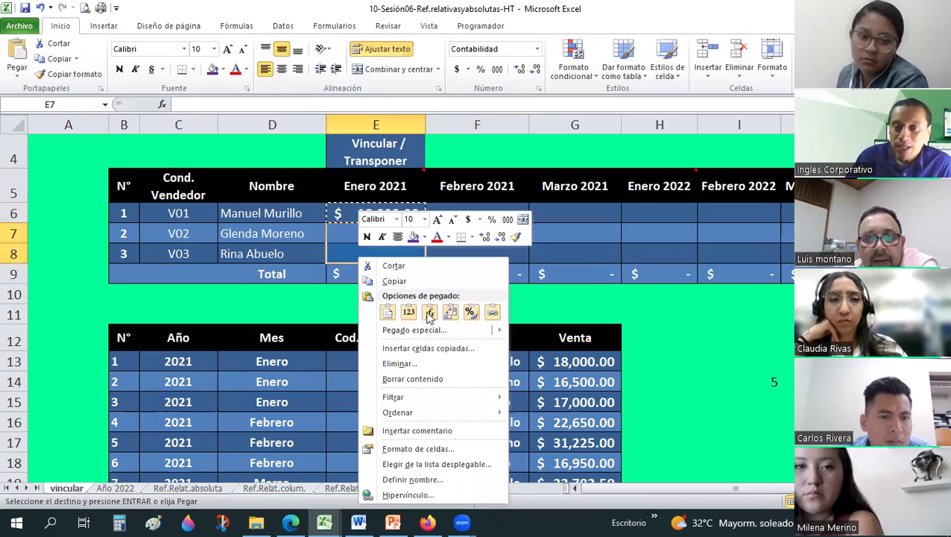
Paste E6's copy into E7:E8, check the result, then clear E7:E8 again.
{"action": "left_click", "coordinate": [430, 316]}
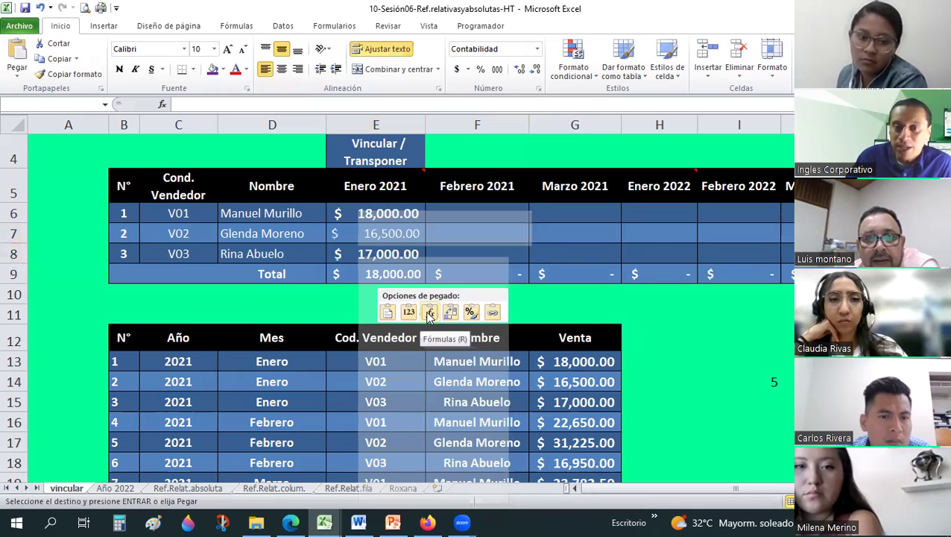
{"action": "left_click", "coordinate": [381, 233]}
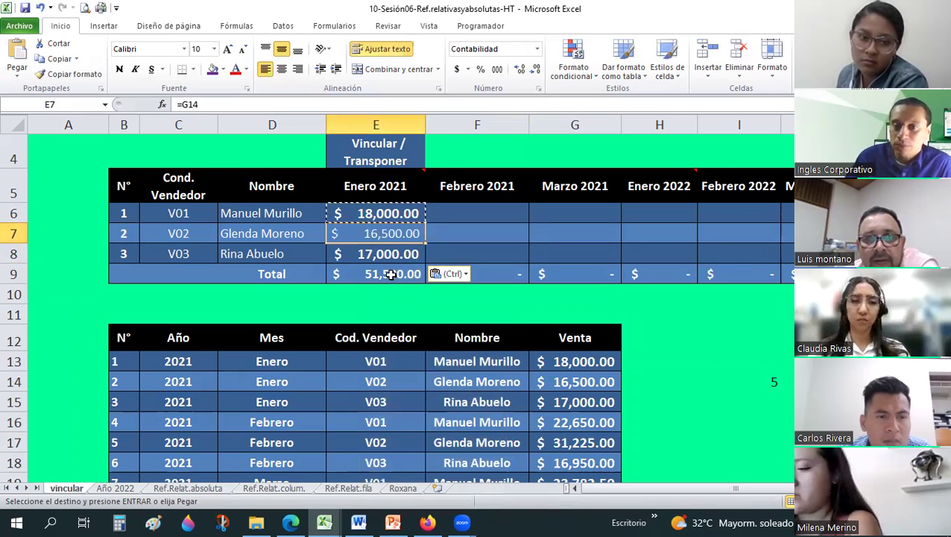
{"action": "key", "text": "Escape"}
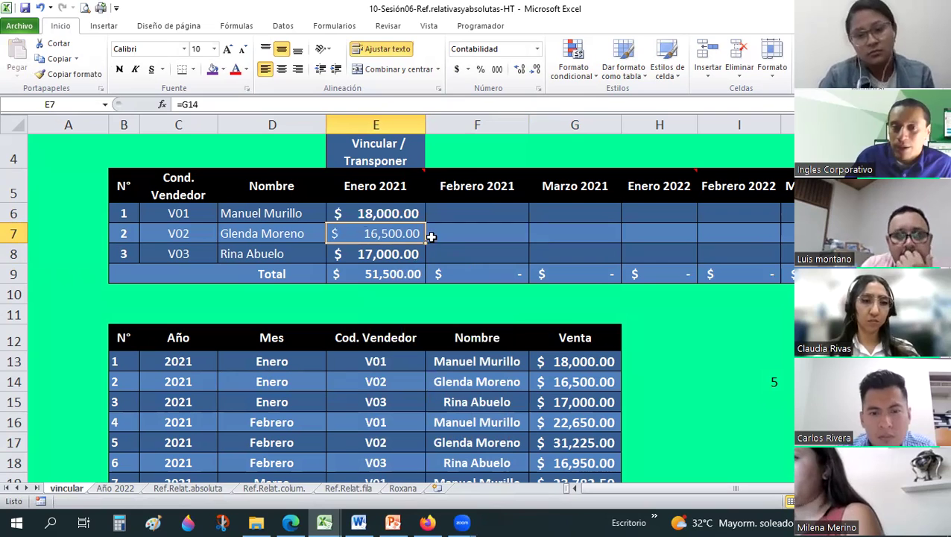
{"action": "key", "text": "Down"}
{"action": "key", "text": "Down"}
{"action": "left_click", "coordinate": [368, 227]}
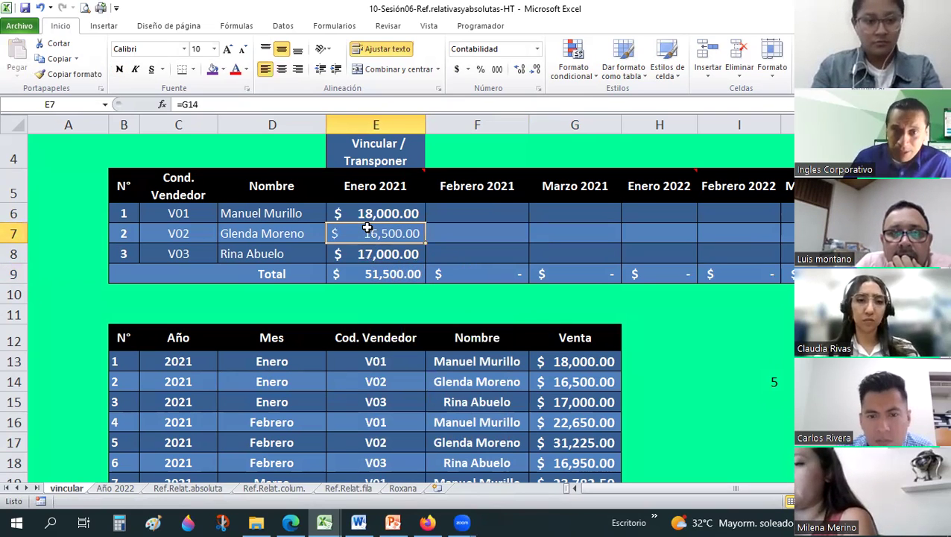
{"action": "key", "text": "shift+Down"}
{"action": "key", "text": "Delete"}
Paste only E6's formula into E7:E8 via Pegar > Fórmulas, giving 16,500.00 and 17,000.00.
{"action": "key", "text": "Up"}
{"action": "key", "text": "ctrl+c"}
{"action": "left_click_drag", "start_coordinate": [366, 233], "coordinate": [366, 254]}
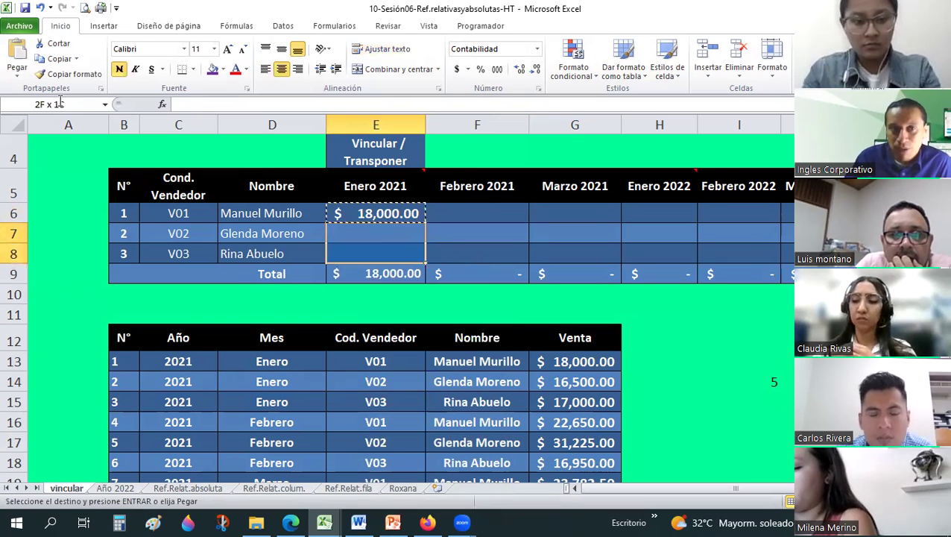
{"action": "left_click", "coordinate": [17, 74]}
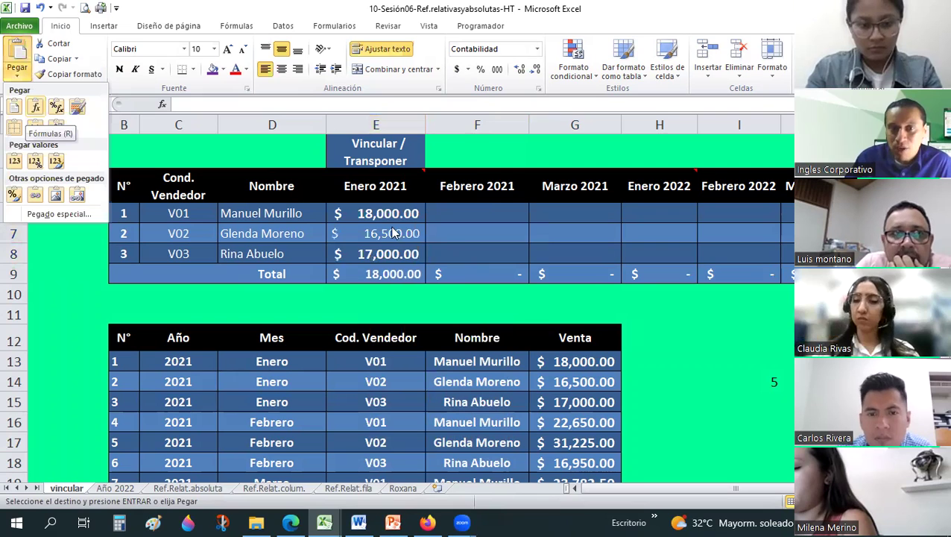
{"action": "right_click", "coordinate": [389, 239]}
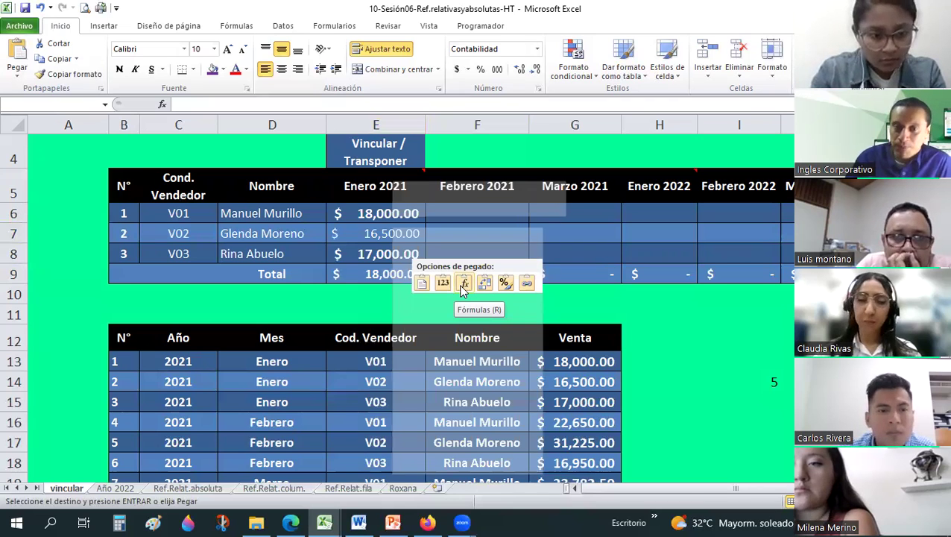
{"action": "left_click", "coordinate": [463, 285]}
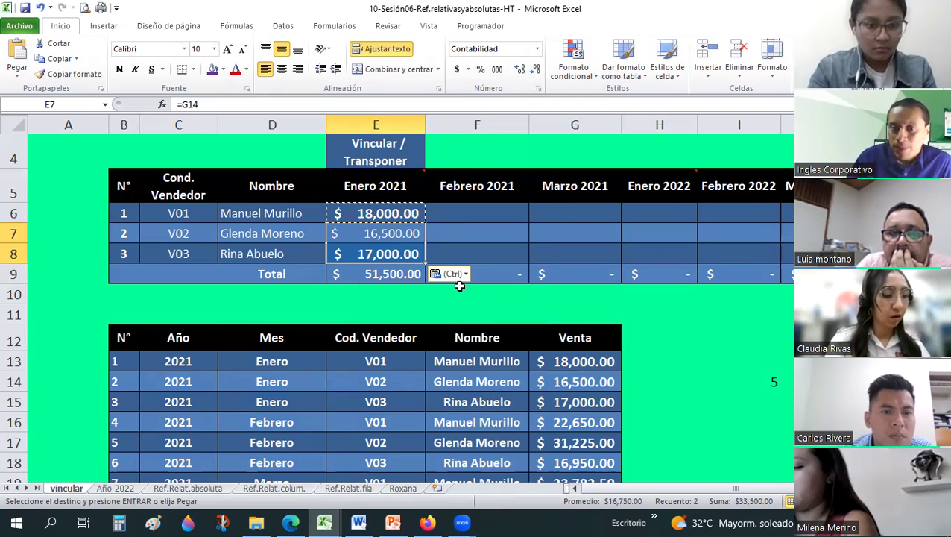
{"action": "left_click", "coordinate": [463, 194]}
{"action": "left_click", "coordinate": [582, 190]}
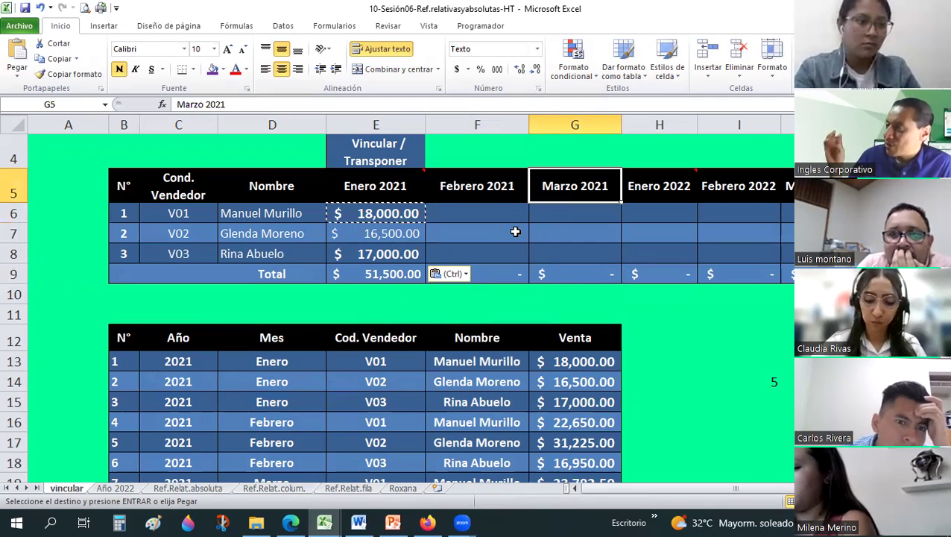
{"action": "left_click_drag", "start_coordinate": [373, 213], "coordinate": [438, 266]}
{"action": "left_click_drag", "start_coordinate": [515, 275], "coordinate": [597, 273]}
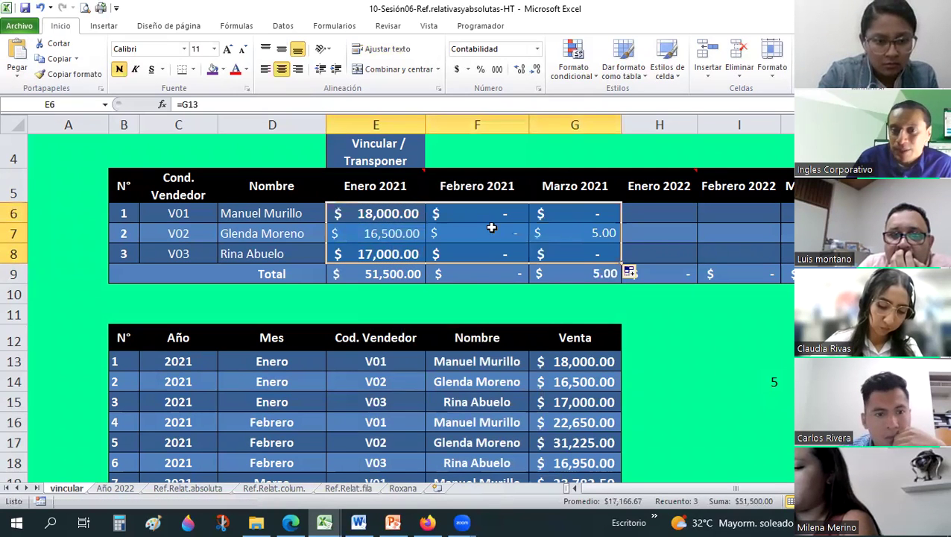
{"action": "left_click_drag", "start_coordinate": [398, 218], "coordinate": [464, 213]}
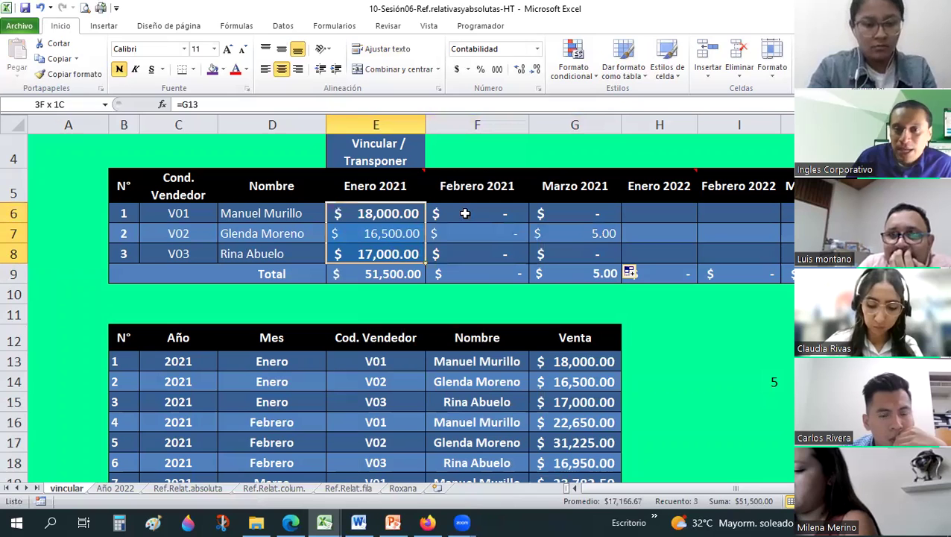
{"action": "left_click", "coordinate": [464, 213]}
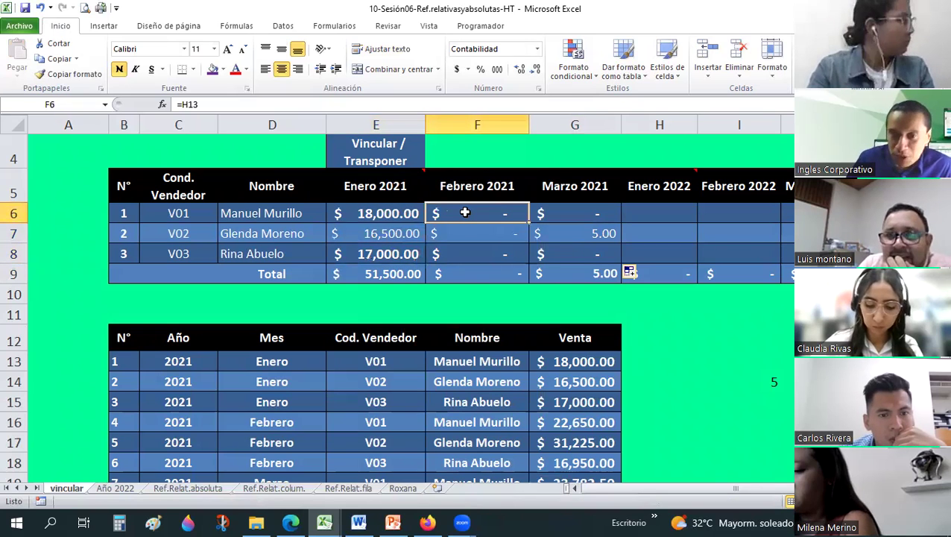
{"action": "key", "text": "Delete"}
{"action": "key", "text": "Down"}
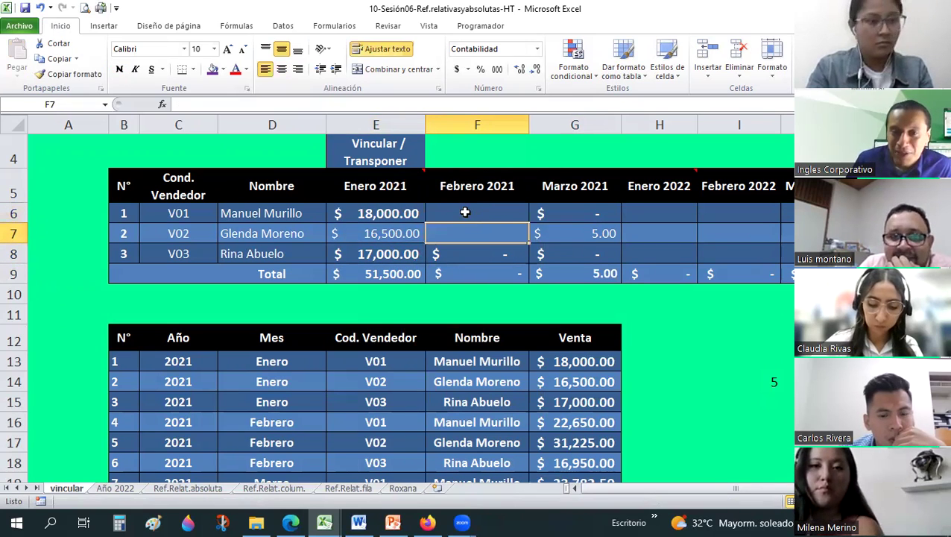
{"action": "key", "text": "Delete"}
{"action": "key", "text": "Down"}
{"action": "key", "text": "Delete"}
{"action": "key", "text": "Right"}
{"action": "key", "text": "Up"}
{"action": "key", "text": "Up"}
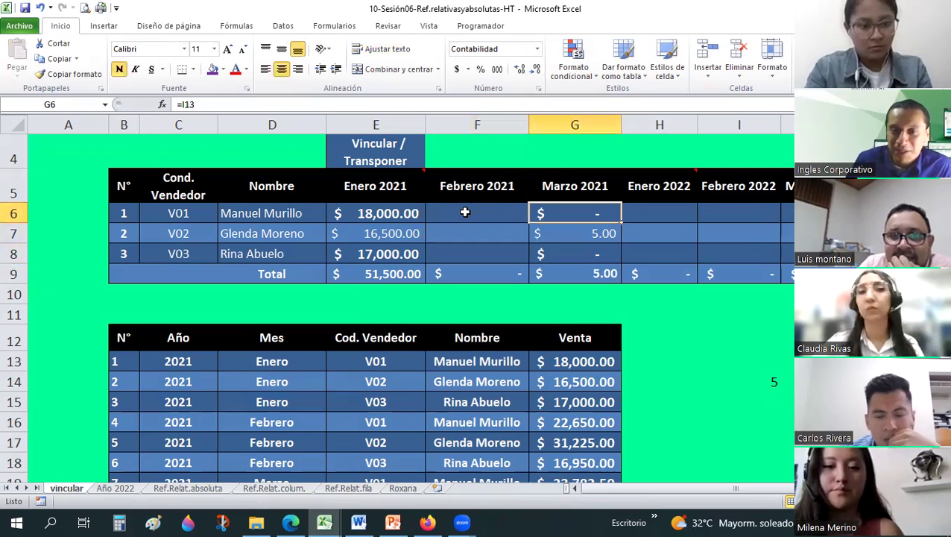
{"action": "key", "text": "Delete"}
{"action": "key", "text": "Down"}
{"action": "key", "text": "Delete"}
{"action": "key", "text": "Down"}
{"action": "key", "text": "Down"}
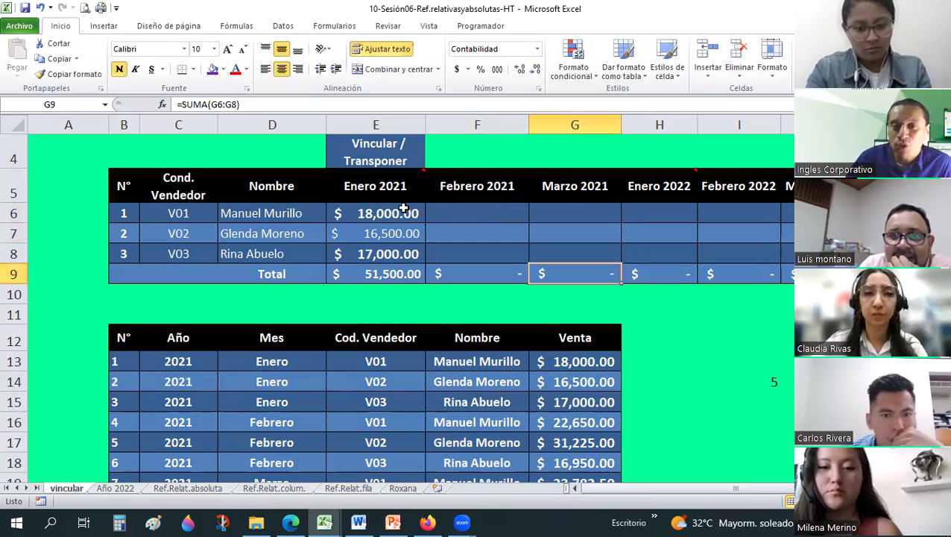
{"action": "left_click", "coordinate": [418, 215]}
{"action": "left_click_drag", "start_coordinate": [427, 223], "coordinate": [494, 215]}
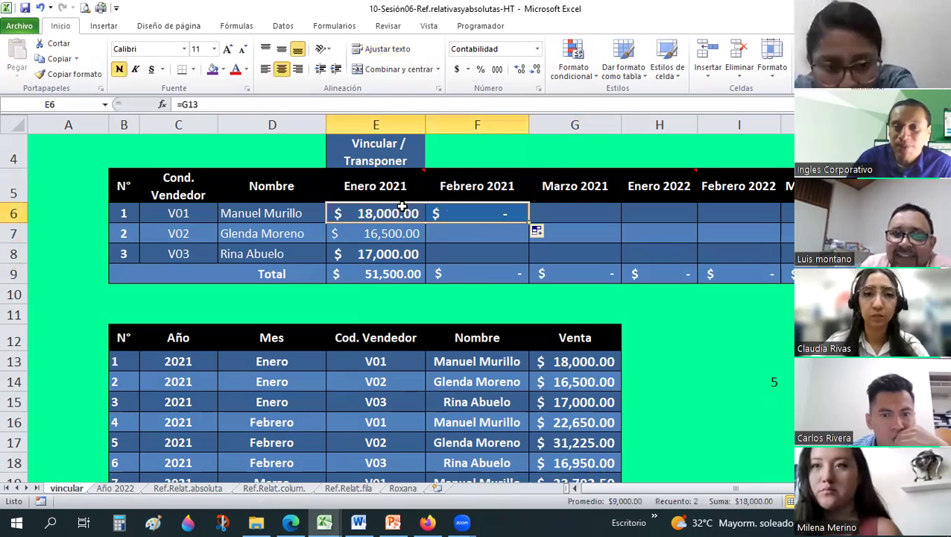
{"action": "left_click", "coordinate": [443, 209]}
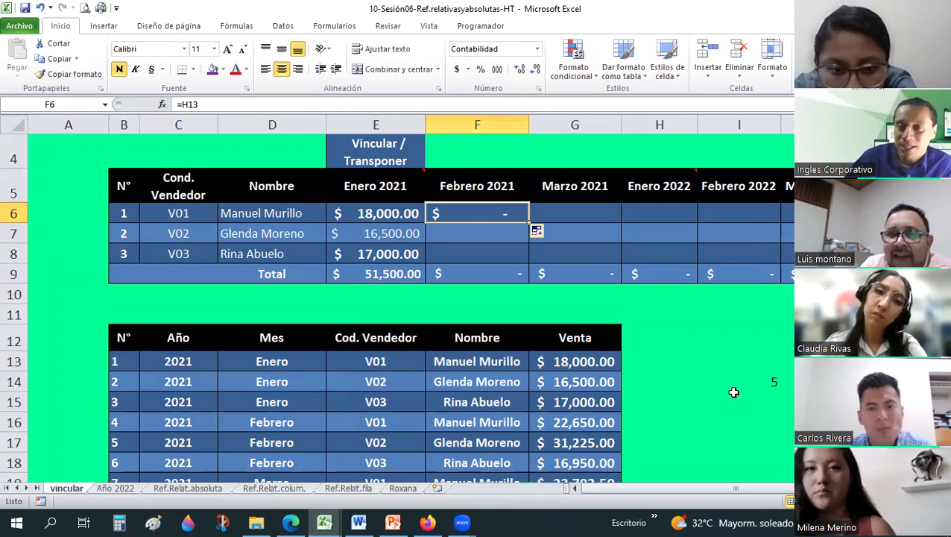
{"action": "left_click", "coordinate": [672, 365]}
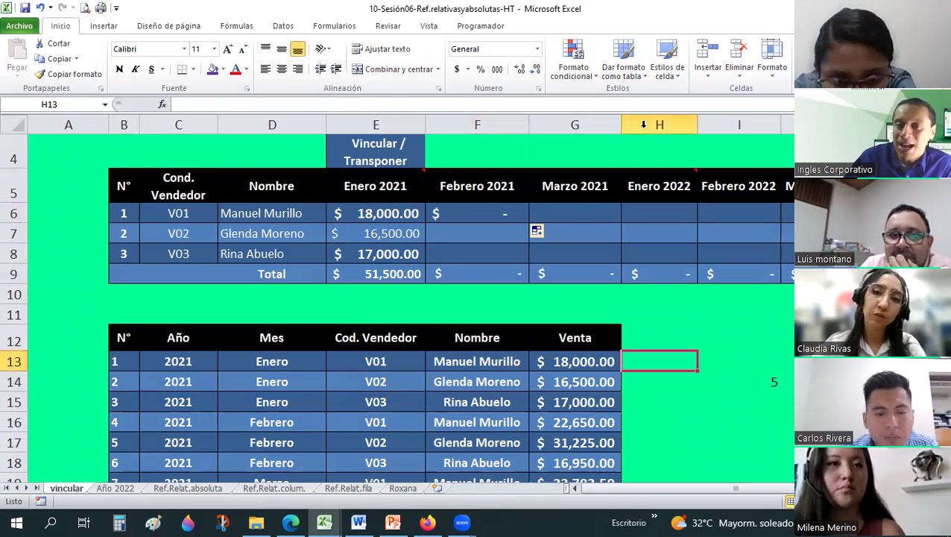
{"action": "left_click", "coordinate": [455, 213]}
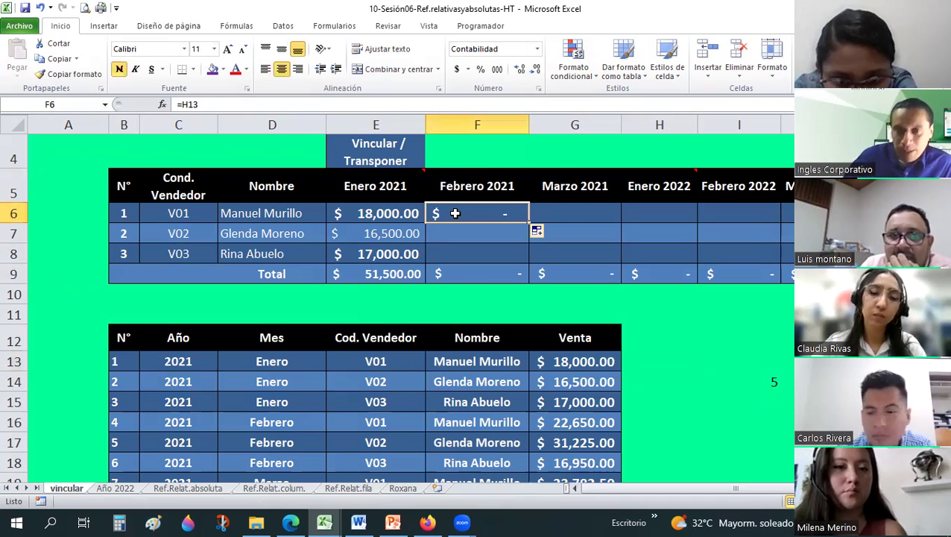
{"action": "key", "text": "Delete"}
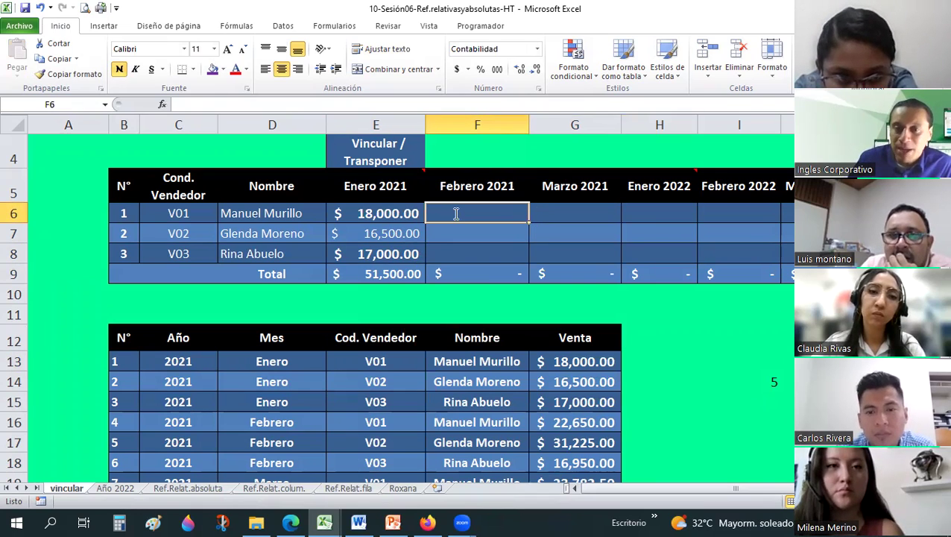
Link V01's Febrero and Marzo 2021 cells to the sales in G16 and G19.
{"action": "type", "text": "+"}
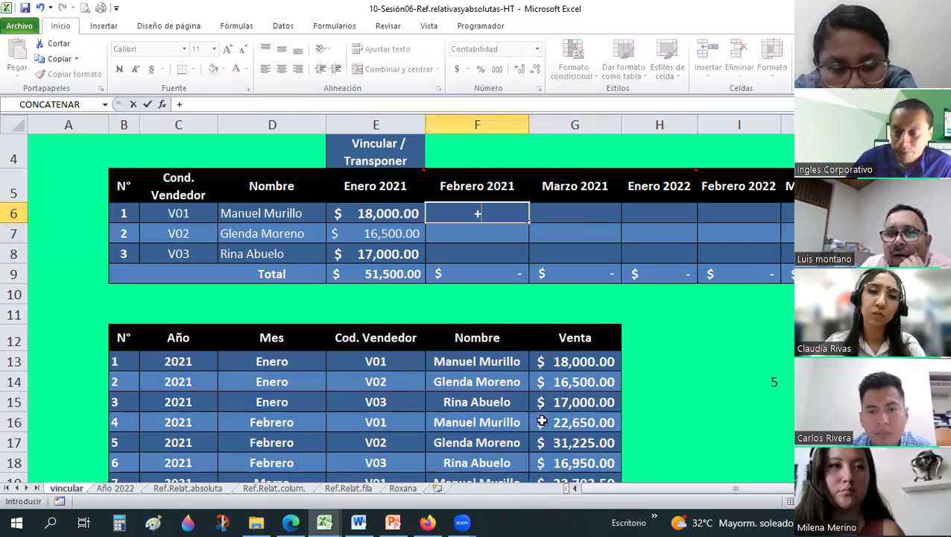
{"action": "left_click", "coordinate": [542, 421]}
{"action": "key", "text": "Return"}
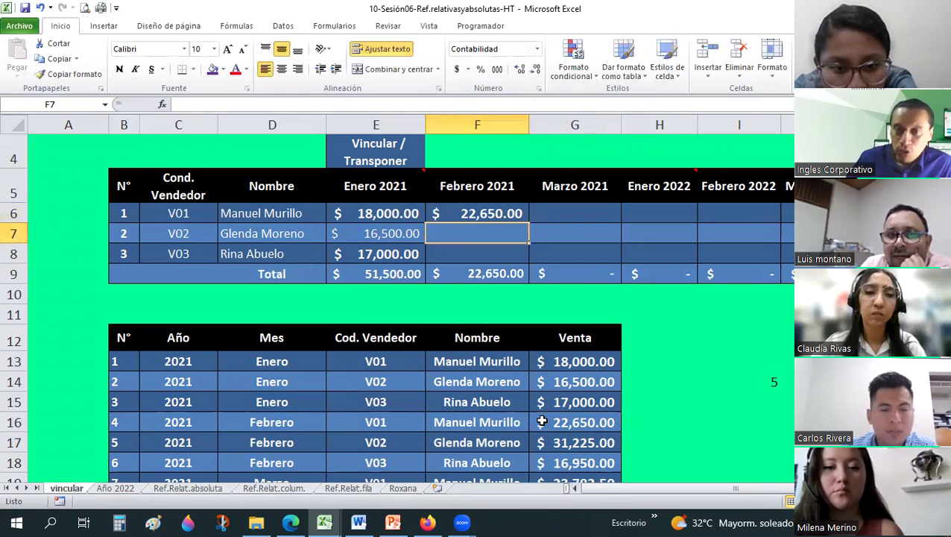
{"action": "key", "text": "Up"}
{"action": "key", "text": "Right"}
{"action": "type", "text": "+"}
{"action": "scroll", "coordinate": [595, 436], "scroll_direction": "down", "scroll_amount": 1}
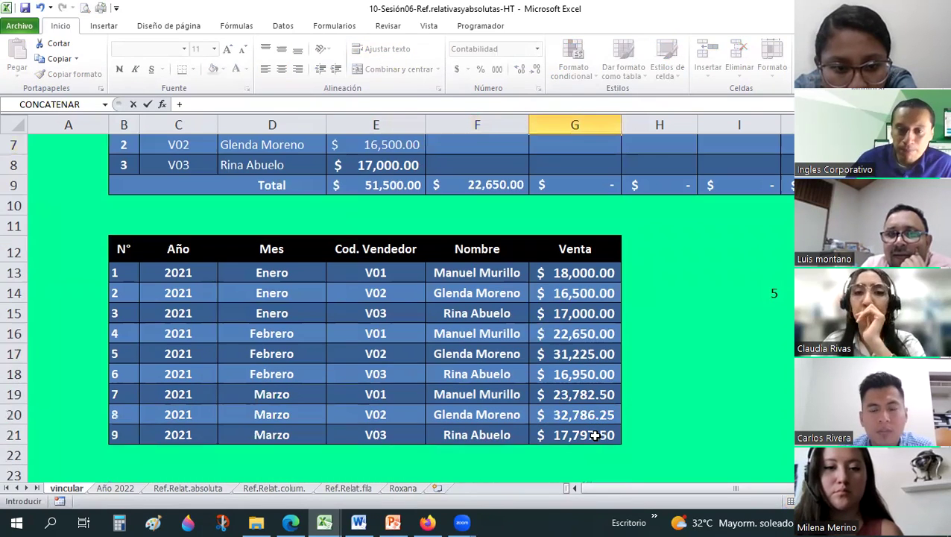
{"action": "left_click", "coordinate": [580, 396]}
{"action": "key", "text": "Return"}
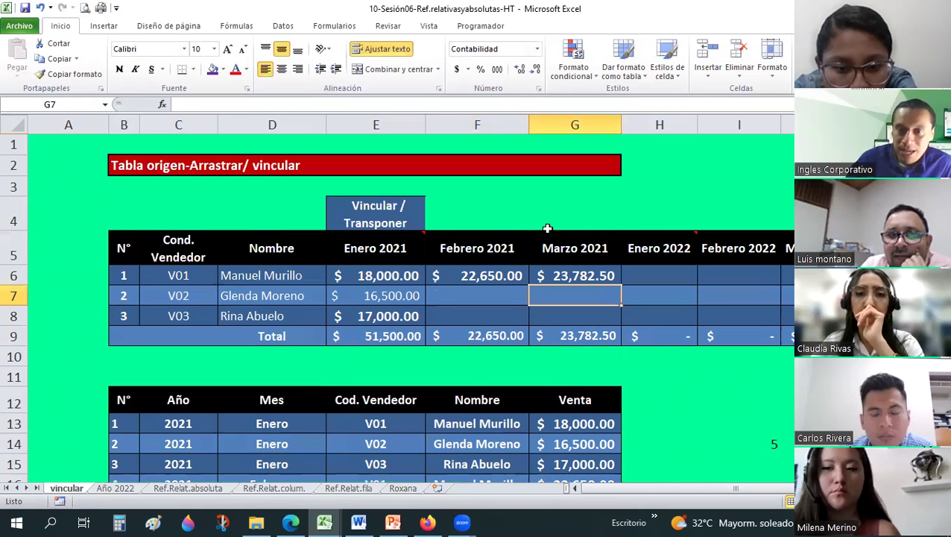
{"action": "scroll", "coordinate": [519, 213], "scroll_direction": "down", "scroll_amount": 1}
Copy the F6:G6 formulas and paste them into F7:G8.
{"action": "left_click", "coordinate": [518, 213]}
{"action": "left_click", "coordinate": [544, 214], "text": "shift"}
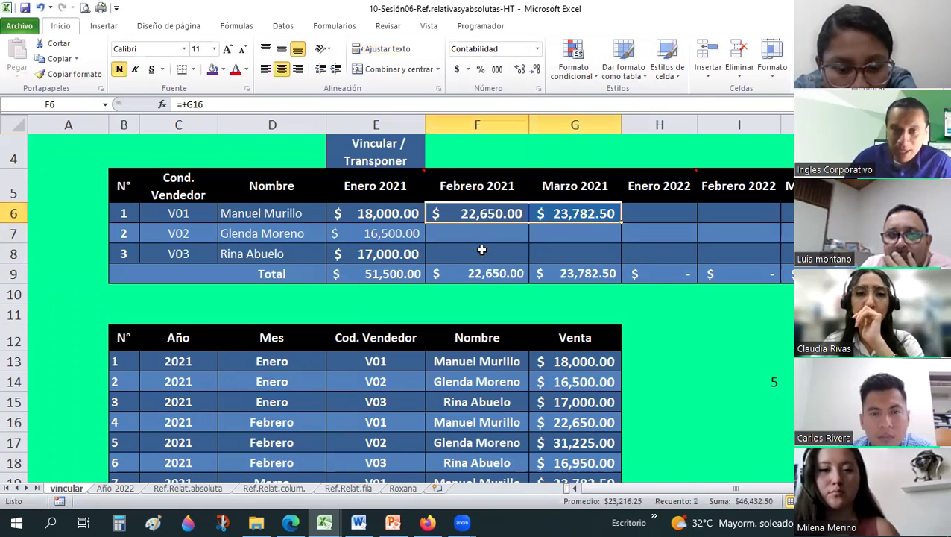
{"action": "key", "text": "ctrl+c"}
{"action": "left_click_drag", "start_coordinate": [495, 235], "coordinate": [552, 252]}
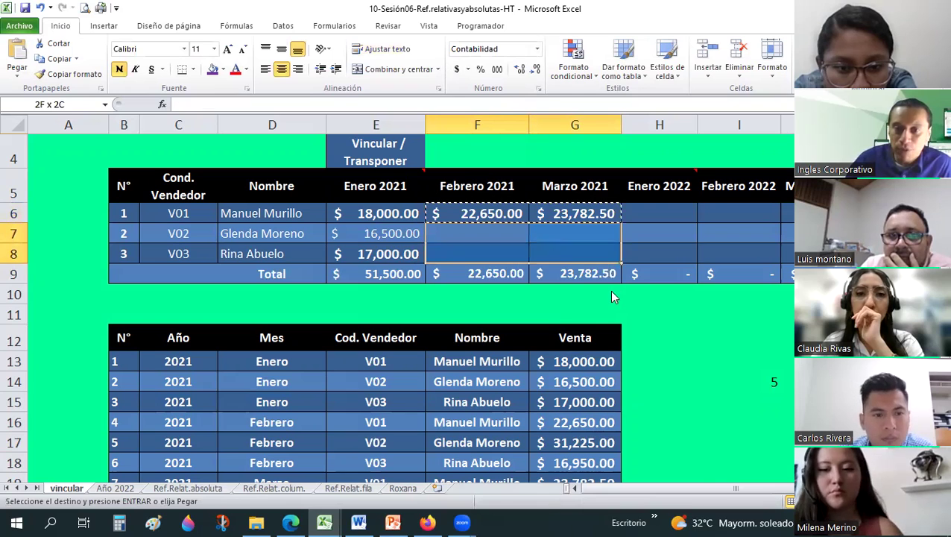
{"action": "key", "text": "shift+F10"}
{"action": "left_click", "coordinate": [623, 308]}
{"action": "left_click", "coordinate": [712, 354]}
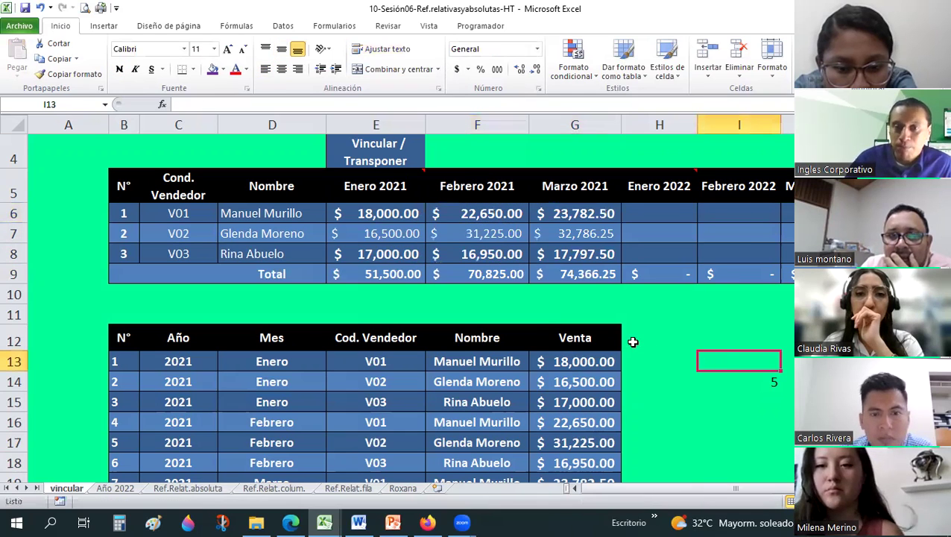
Compare the pasted Febrero and Marzo formulas against the lower sales table's values.
{"action": "left_click", "coordinate": [492, 213]}
{"action": "left_click", "coordinate": [515, 254]}
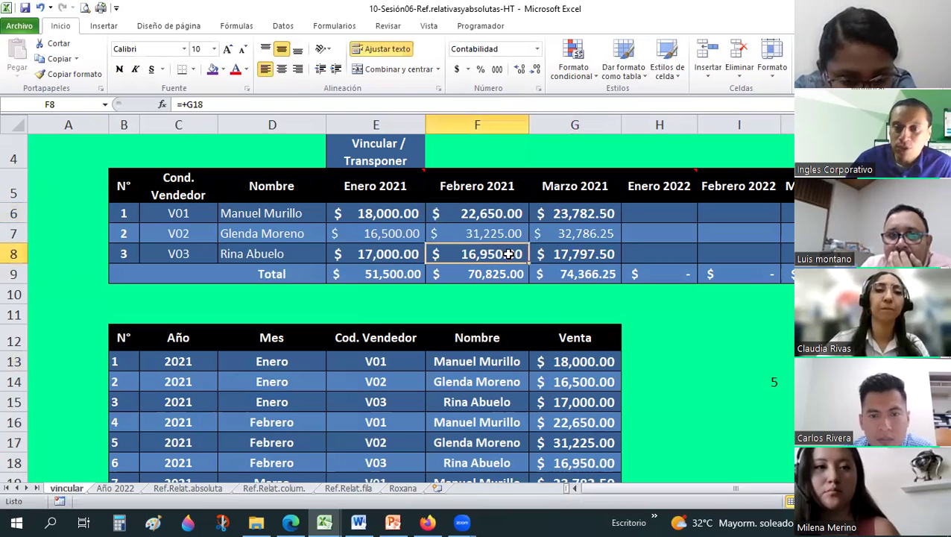
{"action": "left_click", "coordinate": [573, 422]}
{"action": "left_click", "coordinate": [574, 442]}
{"action": "left_click", "coordinate": [181, 426]}
{"action": "left_click", "coordinate": [565, 459], "text": "shift"}
{"action": "scroll", "coordinate": [220, 392], "scroll_direction": "down", "scroll_amount": 1}
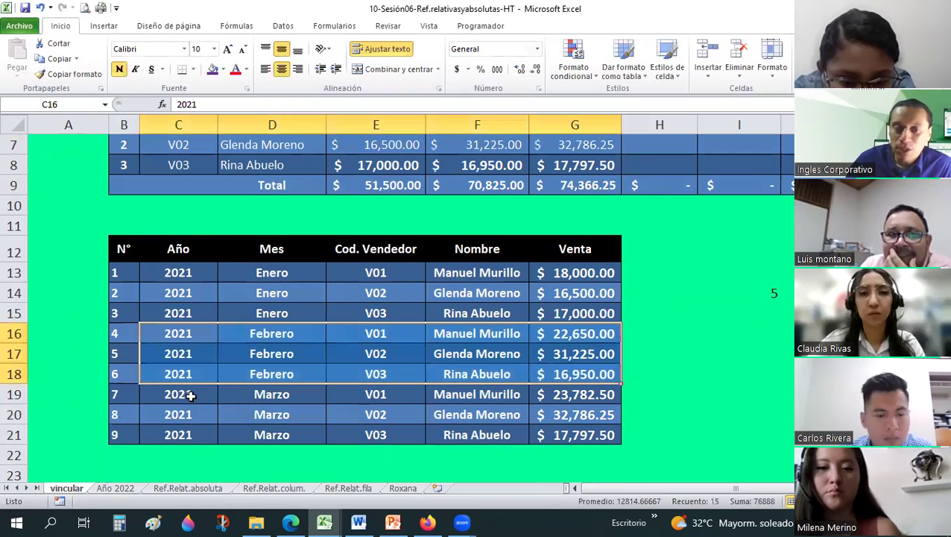
{"action": "left_click_drag", "start_coordinate": [191, 396], "coordinate": [542, 416]}
{"action": "scroll", "coordinate": [563, 434], "scroll_direction": "up", "scroll_amount": 2}
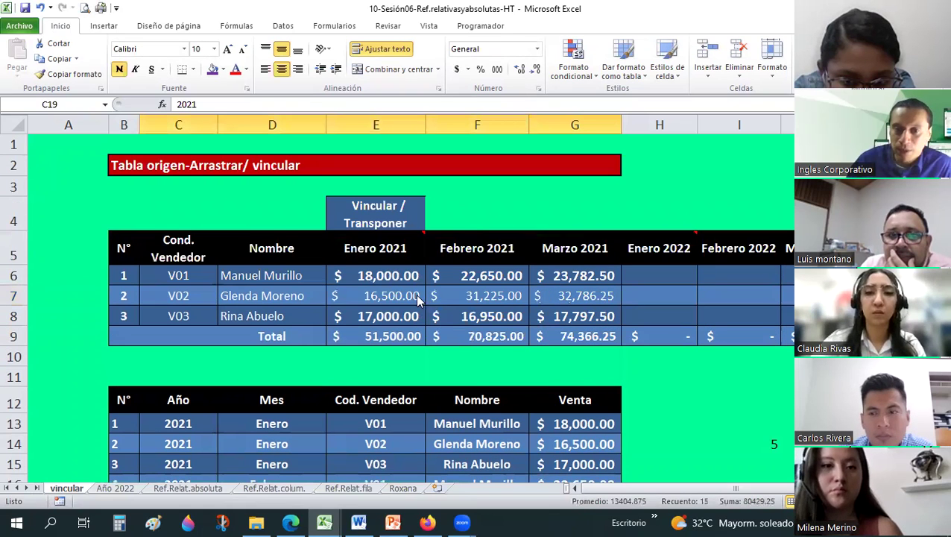
{"action": "left_click", "coordinate": [415, 294]}
{"action": "left_click_drag", "start_coordinate": [376, 275], "coordinate": [607, 315]}
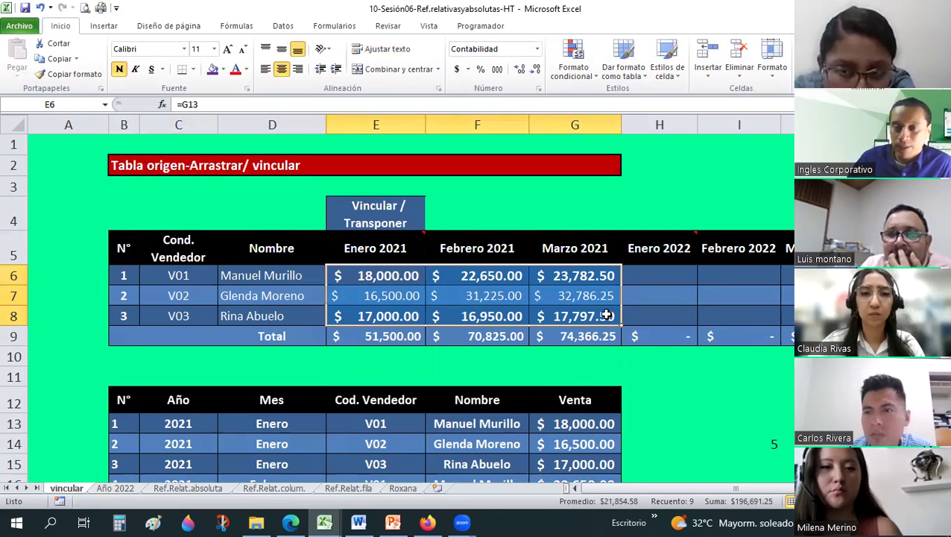
Clear the V02 and V03 Febrero 2021 values.
{"action": "left_click", "coordinate": [504, 260]}
{"action": "left_click", "coordinate": [498, 281]}
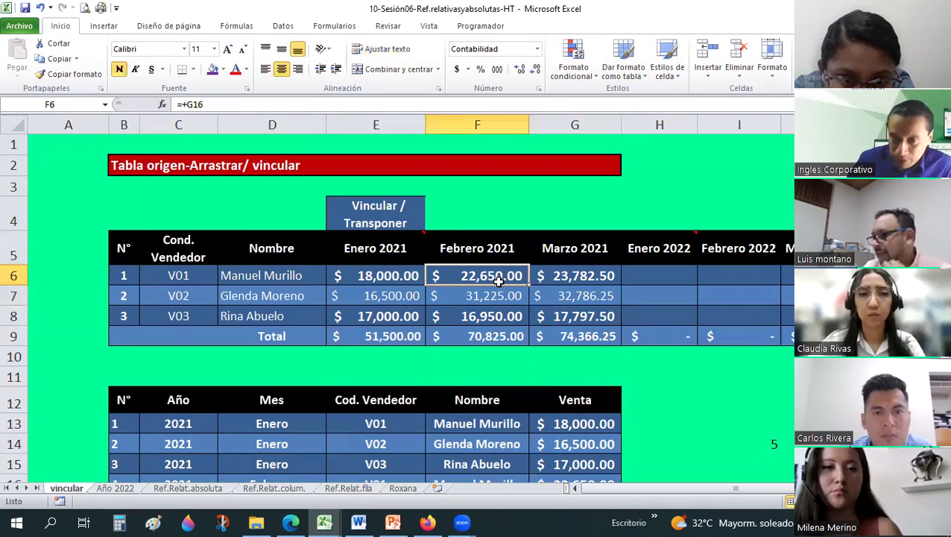
{"action": "key", "text": "Down"}
{"action": "key", "text": "Delete"}
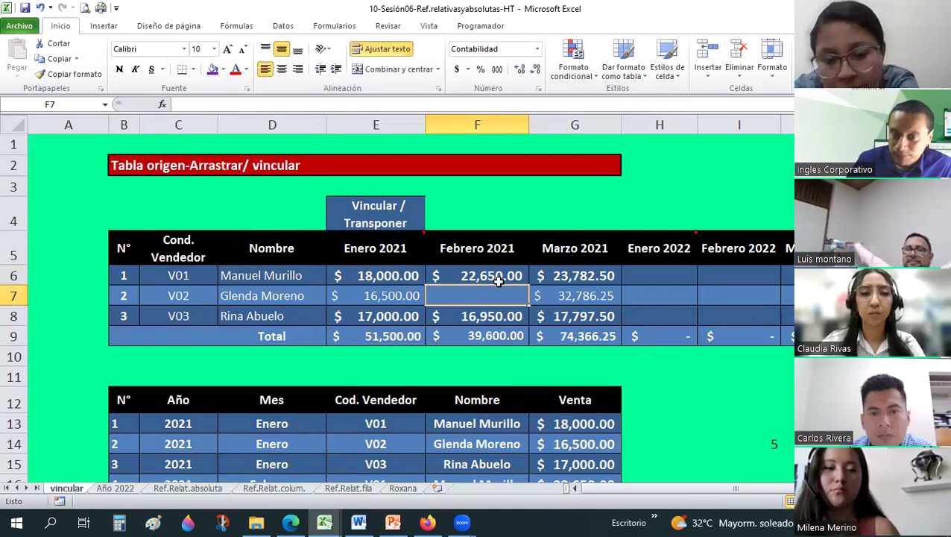
{"action": "key", "text": "Down"}
{"action": "key", "text": "Delete"}
Copy V01's Febrero linking formula and paste it into the V02 and V03 cells.
{"action": "left_click", "coordinate": [498, 280]}
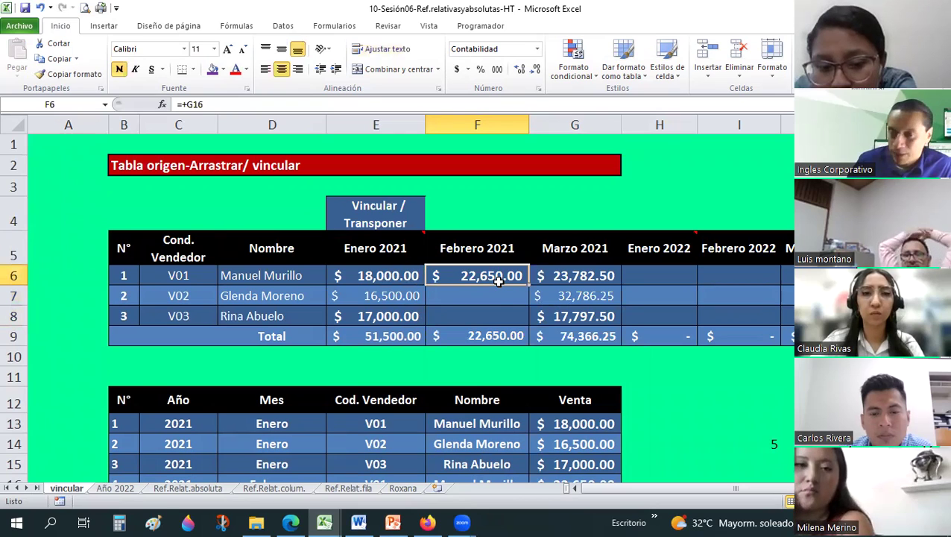
{"action": "right_click", "coordinate": [497, 281]}
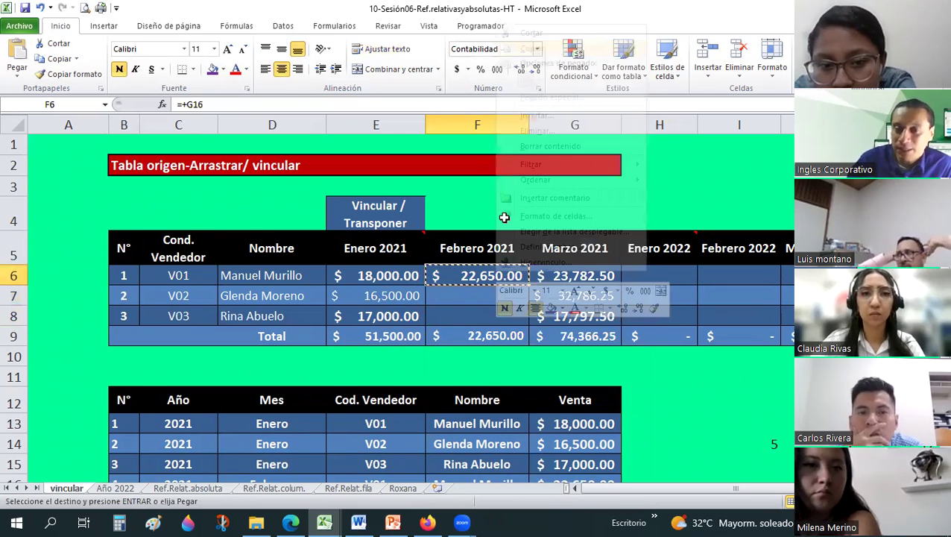
{"action": "left_click_drag", "start_coordinate": [491, 293], "coordinate": [490, 311]}
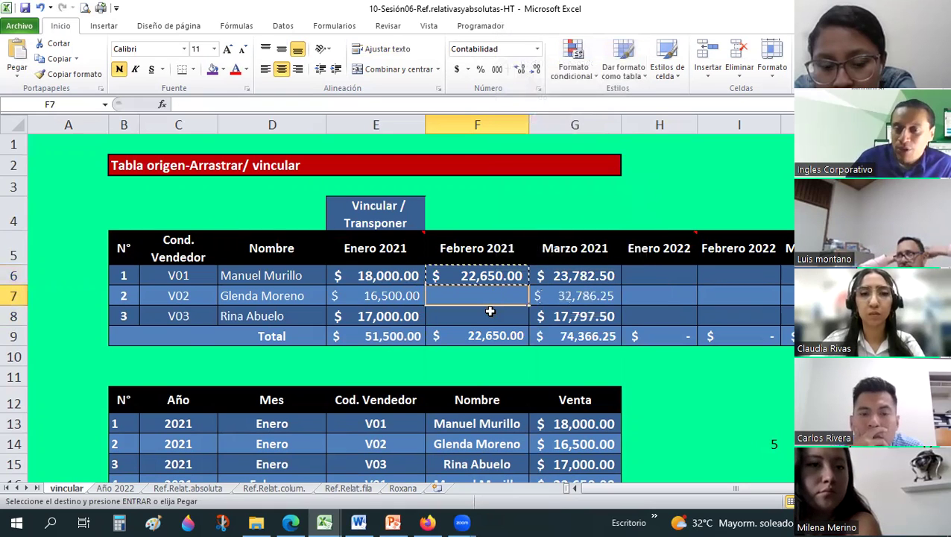
{"action": "right_click", "coordinate": [491, 313]}
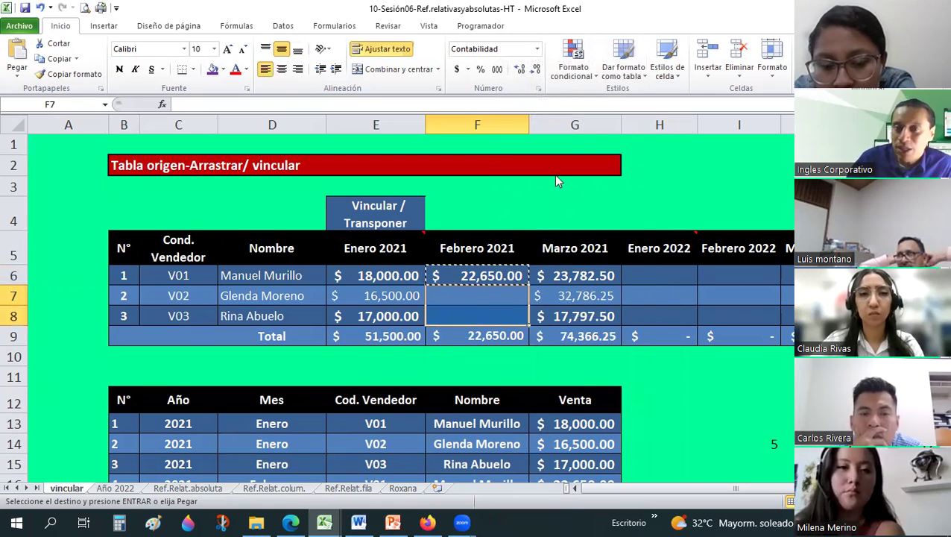
{"action": "left_click", "coordinate": [568, 130]}
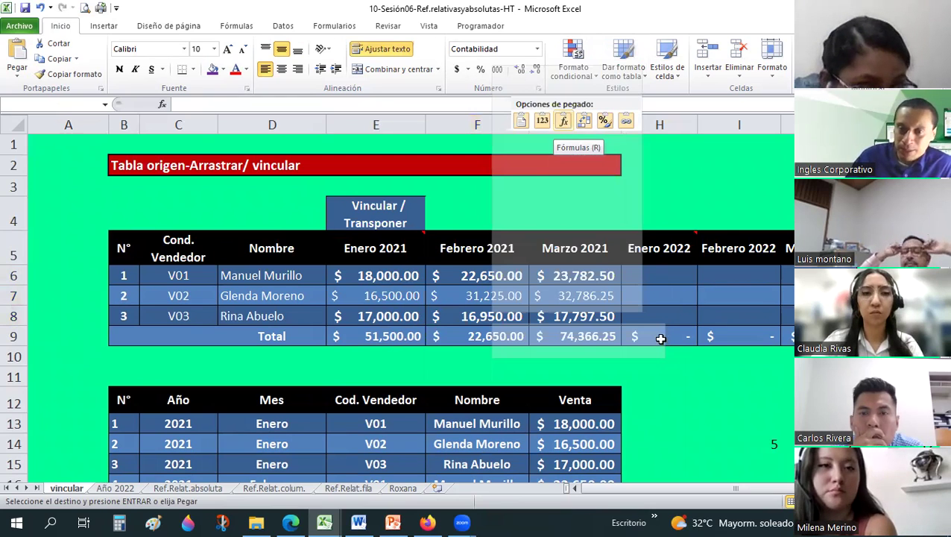
{"action": "left_click", "coordinate": [553, 297]}
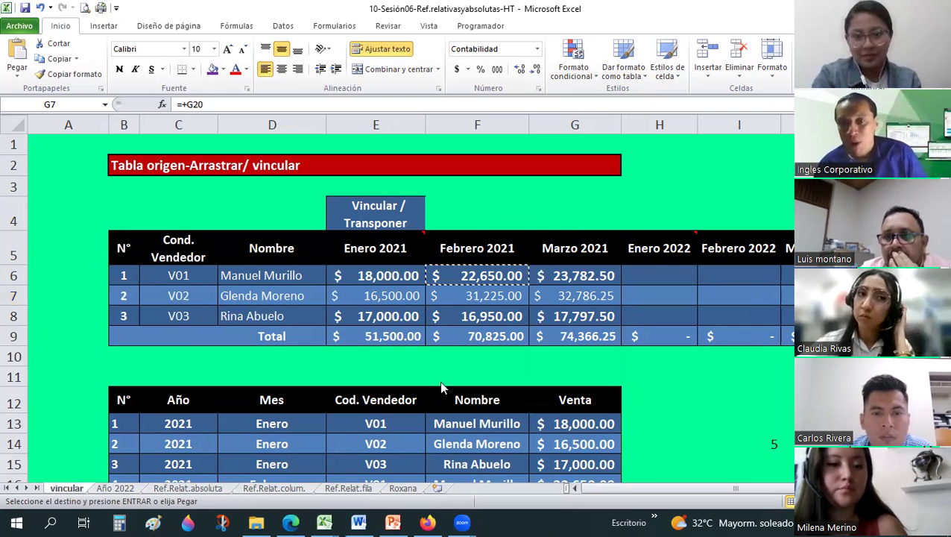
{"action": "key", "text": "Return"}
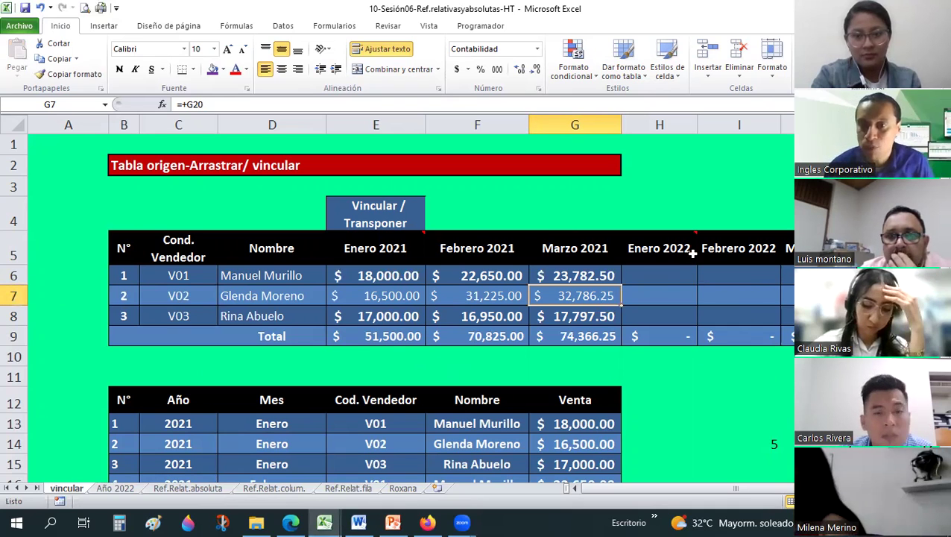
{"action": "left_click", "coordinate": [679, 279]}
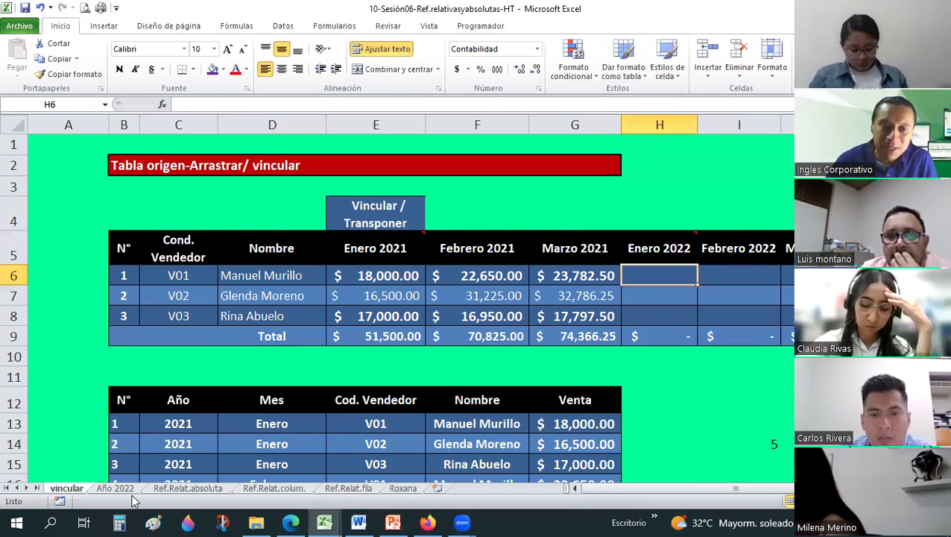
{"action": "key", "text": "ctrl+Page_Down"}
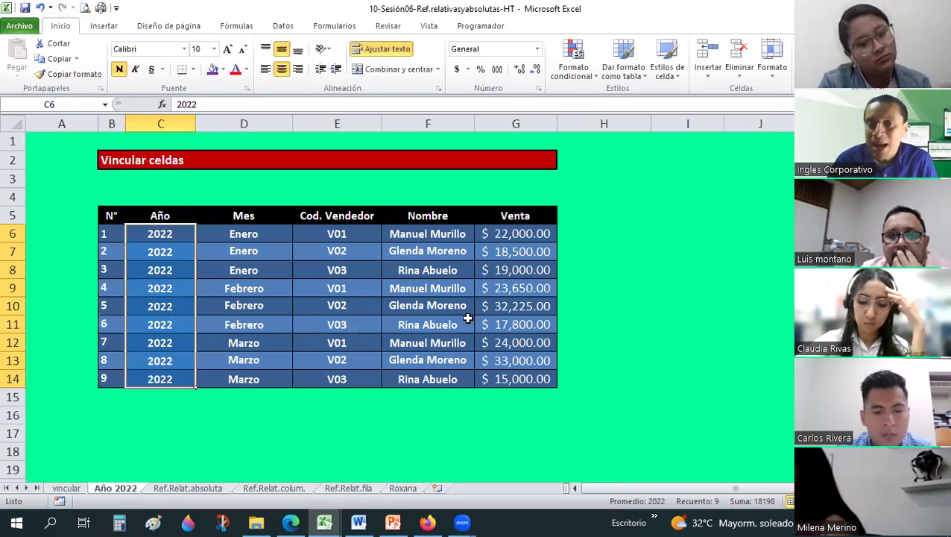
{"action": "left_click", "coordinate": [67, 489]}
{"action": "left_click", "coordinate": [67, 489]}
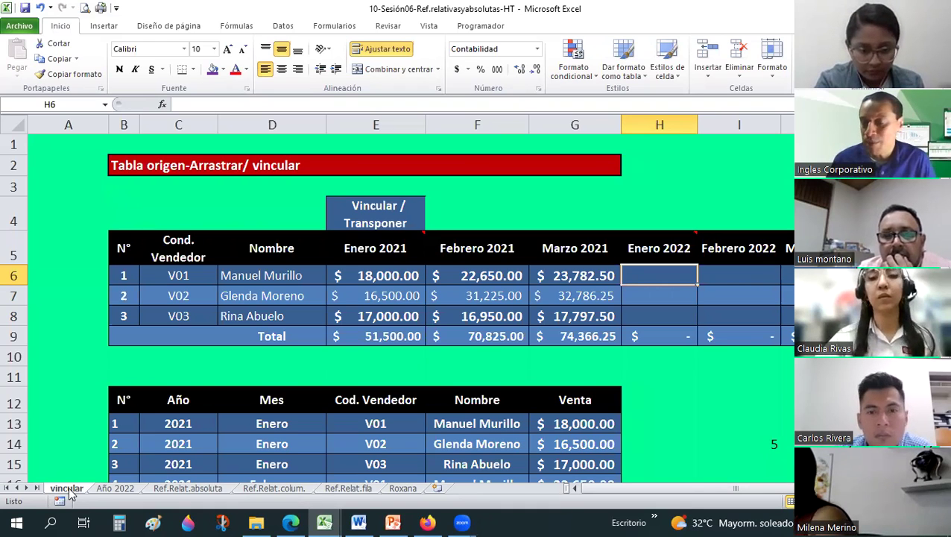
Link V01's Enero 2022 cell to its sale on the Año 2022 sheet.
{"action": "type", "text": "="}
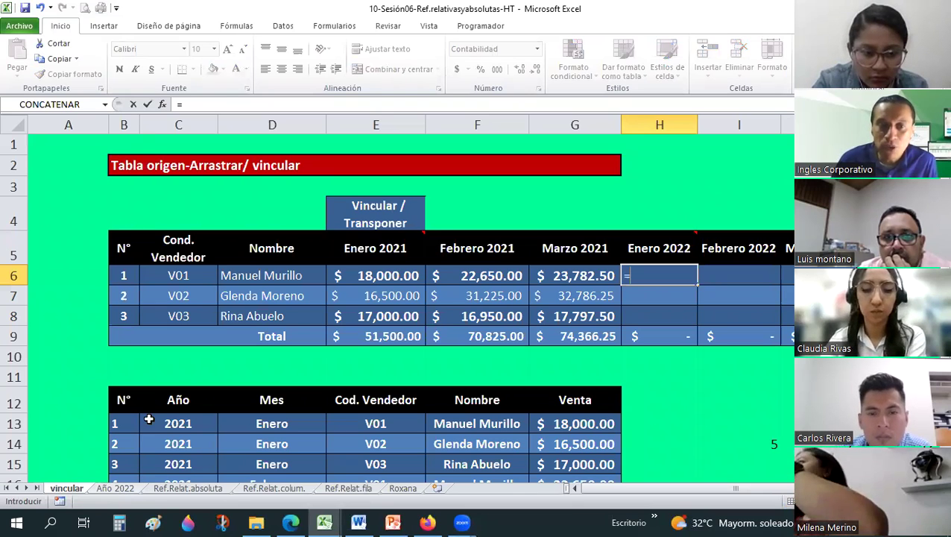
{"action": "left_click", "coordinate": [119, 491]}
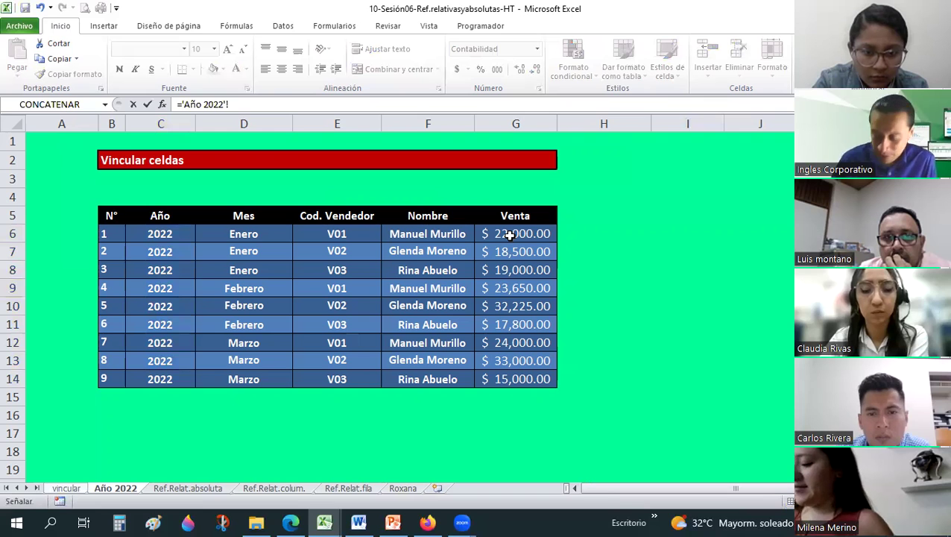
{"action": "key", "text": "Return"}
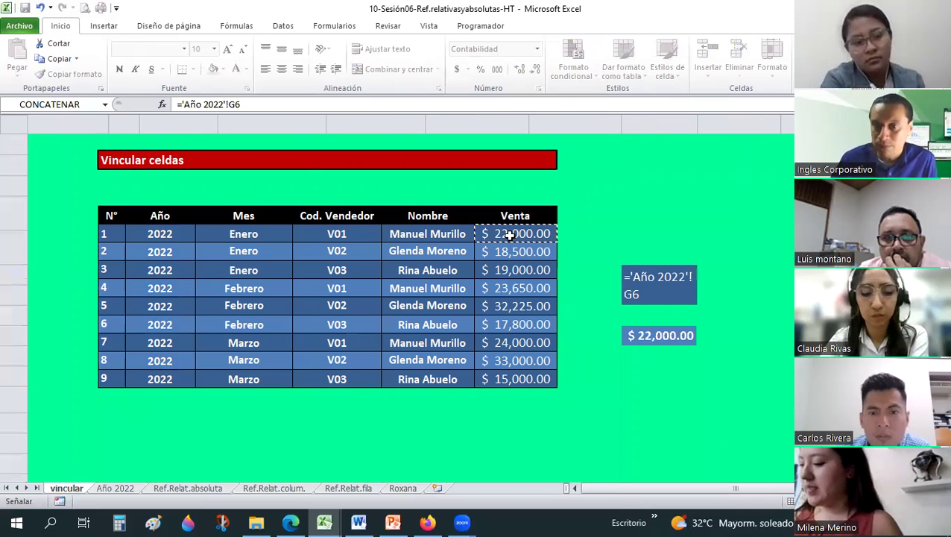
{"action": "key", "text": "Return"}
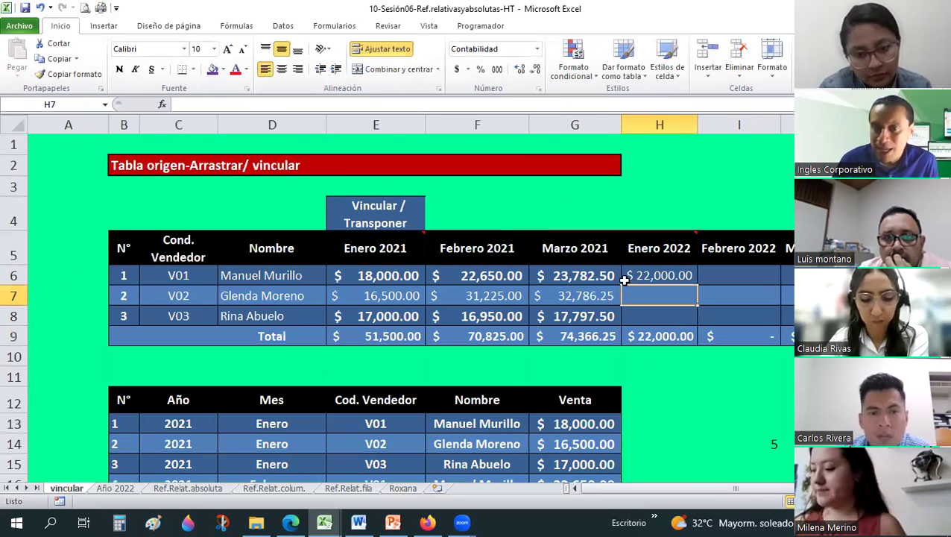
Copy the Enero 2022 link formula into the V02 and V03 cells below.
{"action": "left_click", "coordinate": [574, 277]}
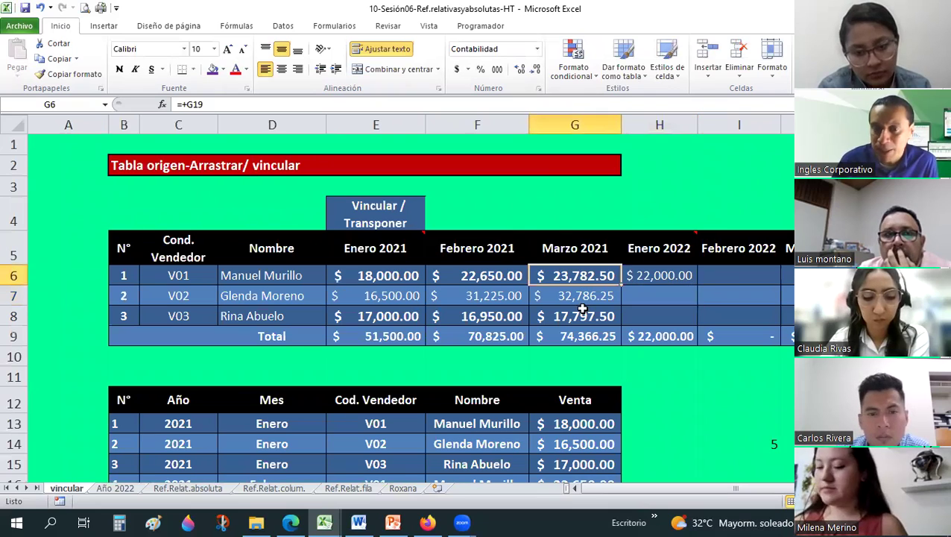
{"action": "left_click", "coordinate": [680, 278]}
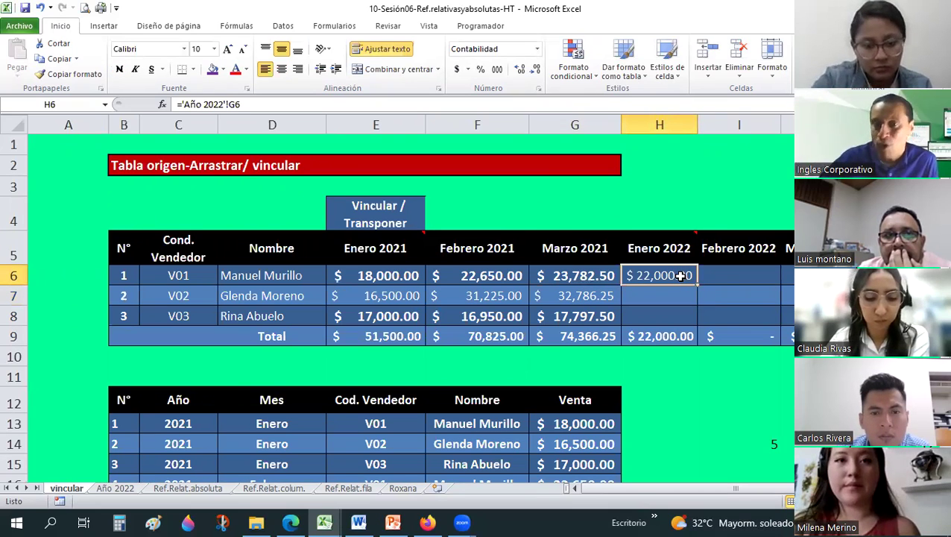
{"action": "right_click", "coordinate": [680, 276]}
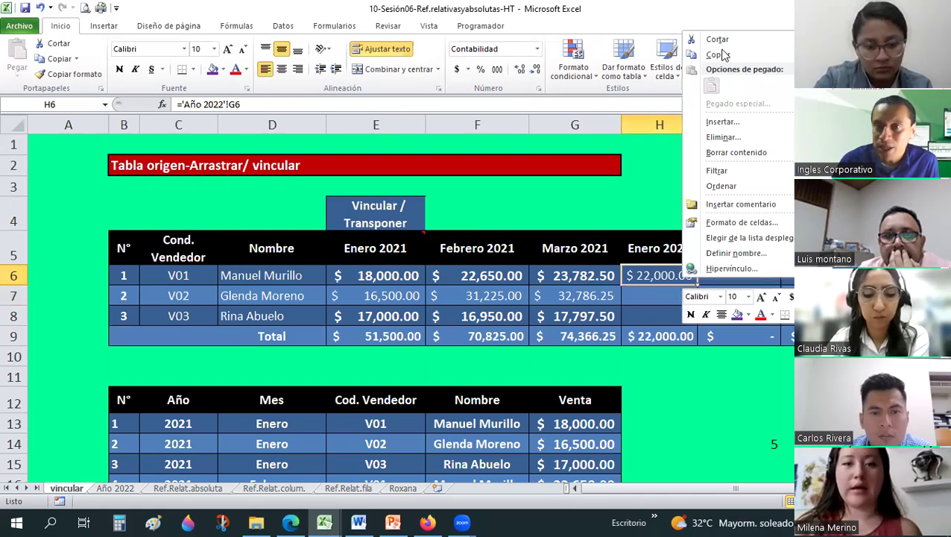
{"action": "left_click", "coordinate": [649, 295]}
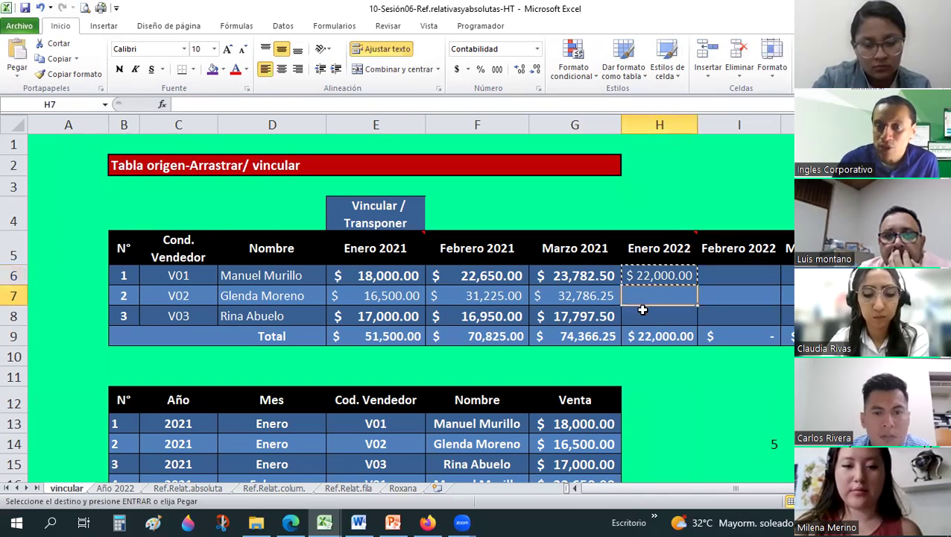
{"action": "right_click", "coordinate": [638, 305]}
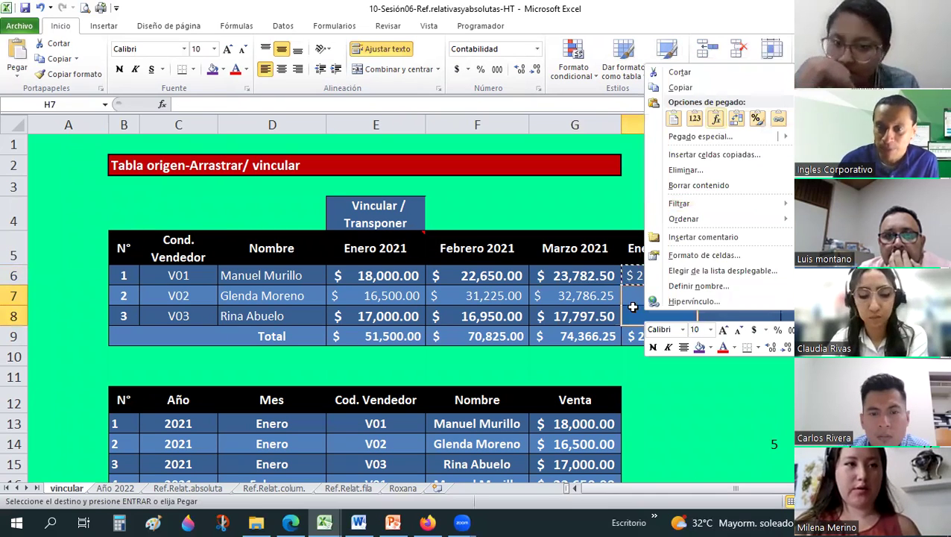
{"action": "key", "text": "ctrl+v"}
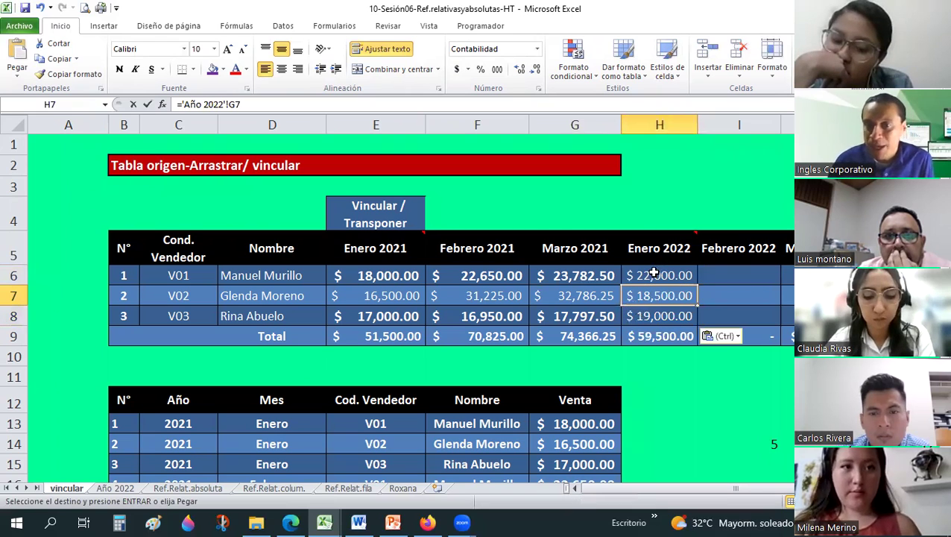
{"action": "key", "text": "Escape"}
{"action": "left_click", "coordinate": [654, 274]}
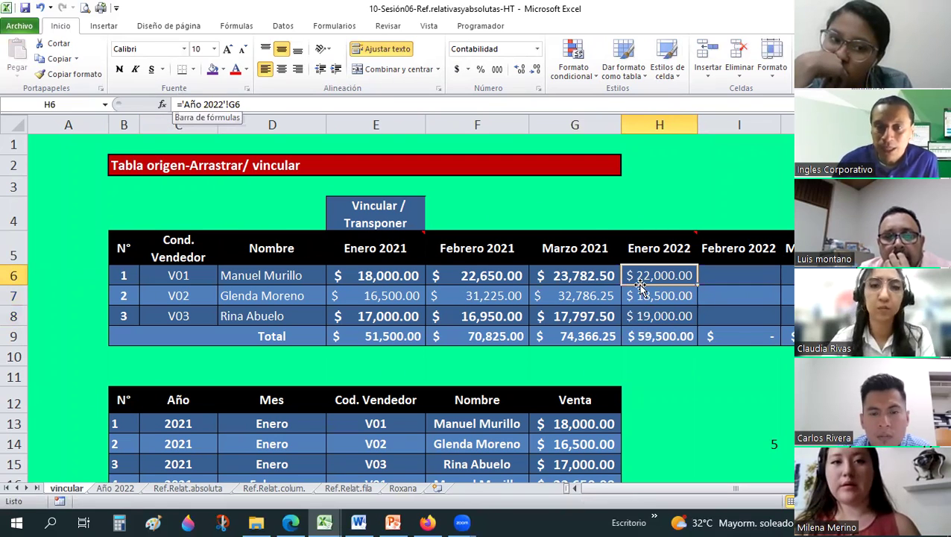
Link V01's Febrero 2022 cell to Año 2022 G9, then compare with H6's formula.
{"action": "left_click", "coordinate": [753, 273]}
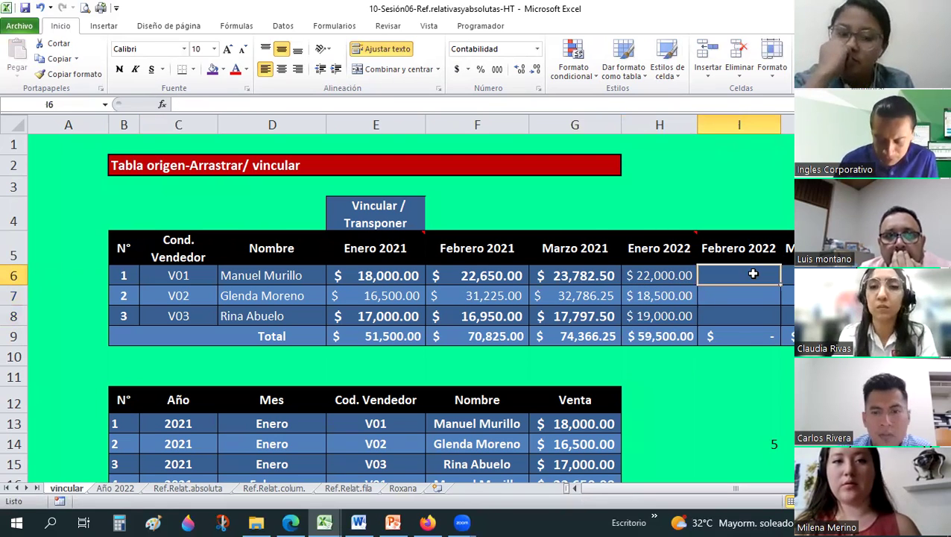
{"action": "type", "text": "="}
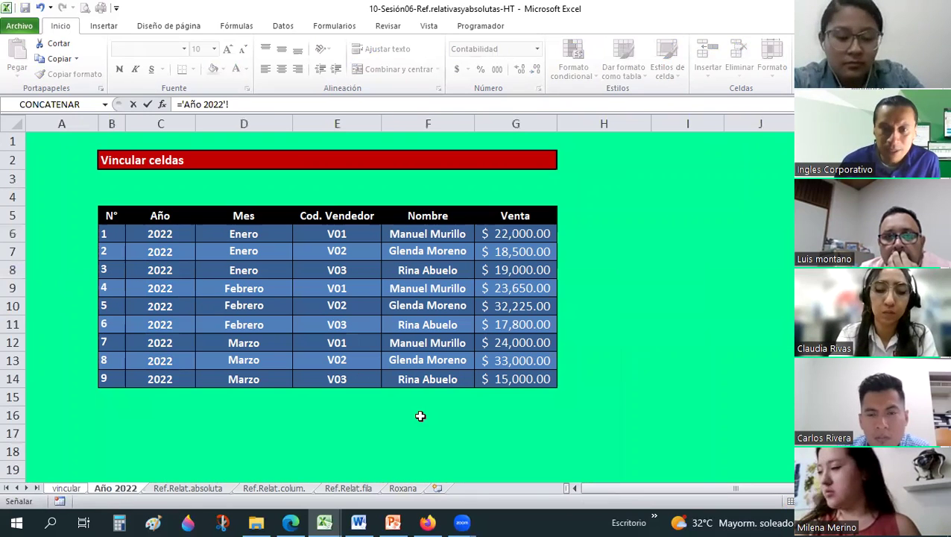
{"action": "left_click", "coordinate": [115, 488]}
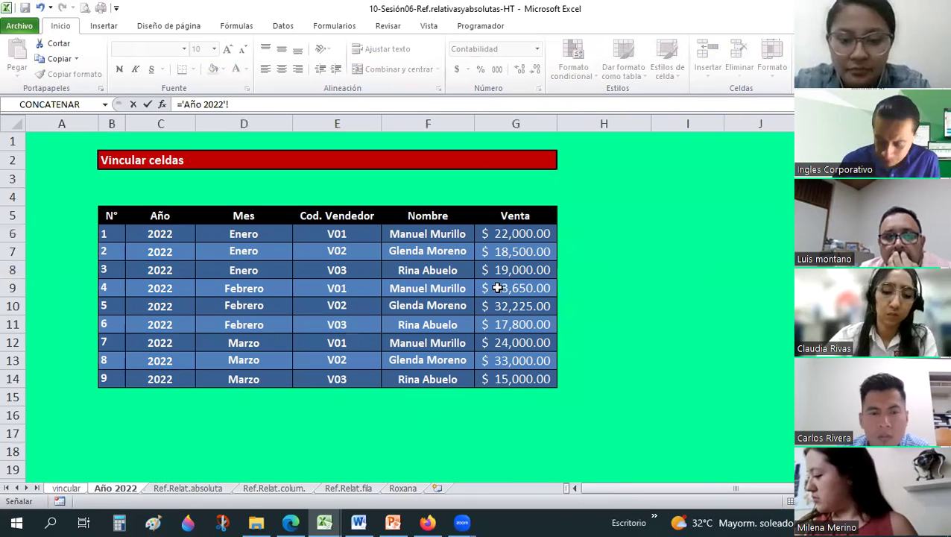
{"action": "left_click", "coordinate": [494, 286]}
{"action": "key", "text": "Return"}
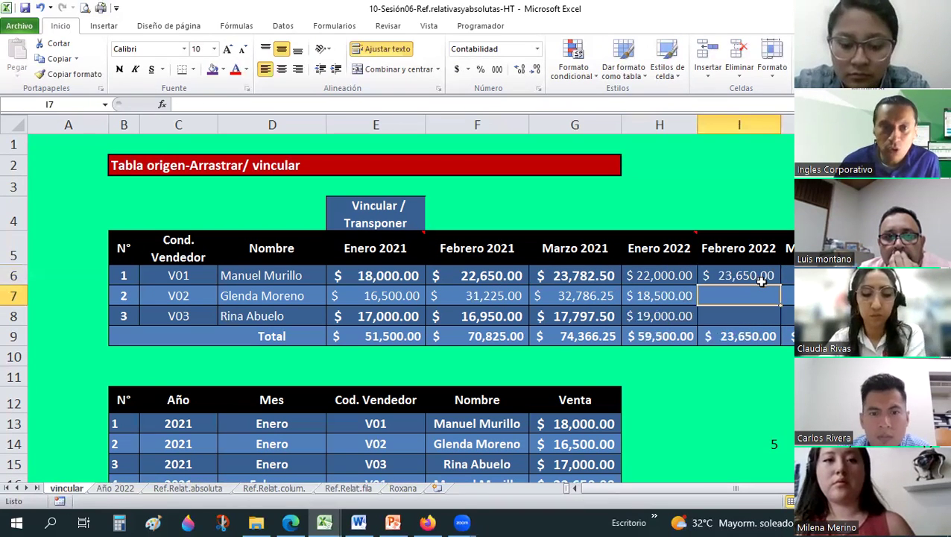
{"action": "left_click", "coordinate": [762, 280]}
{"action": "left_click", "coordinate": [673, 274]}
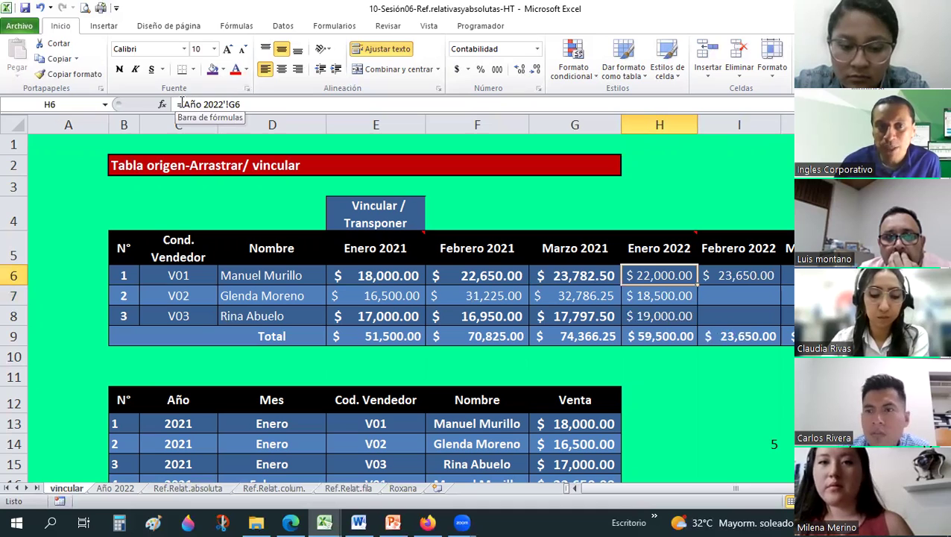
Edit H6's formula to =Año2022!G6 and cancel the Update Values file dialog.
{"action": "left_click", "coordinate": [200, 105]}
{"action": "left_click_drag", "start_coordinate": [210, 104], "coordinate": [227, 104]}
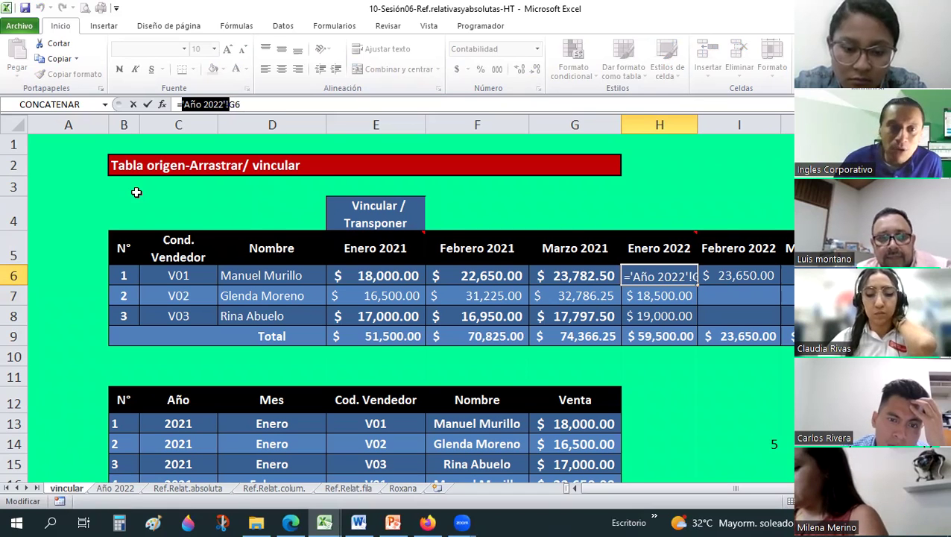
{"action": "left_click", "coordinate": [204, 105]}
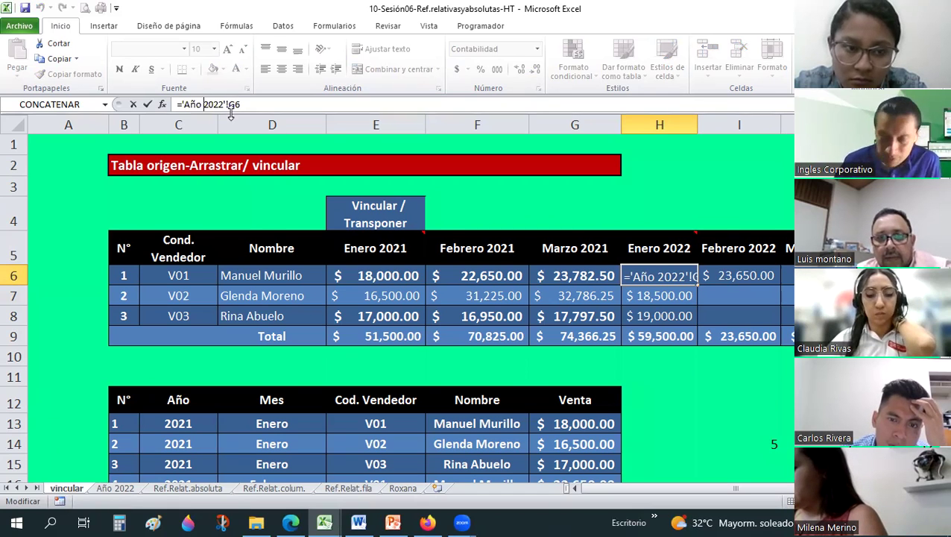
{"action": "key", "text": "BackSpace"}
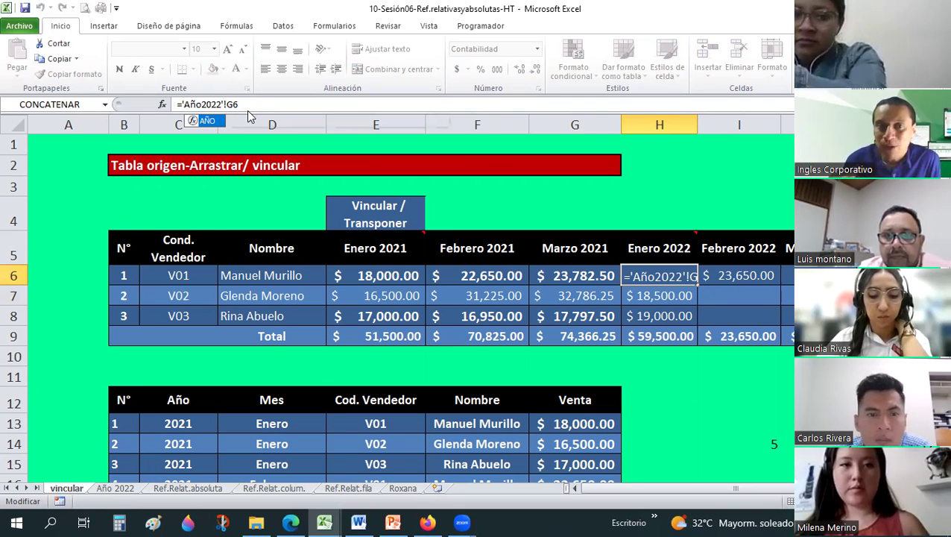
{"action": "key", "text": "Return"}
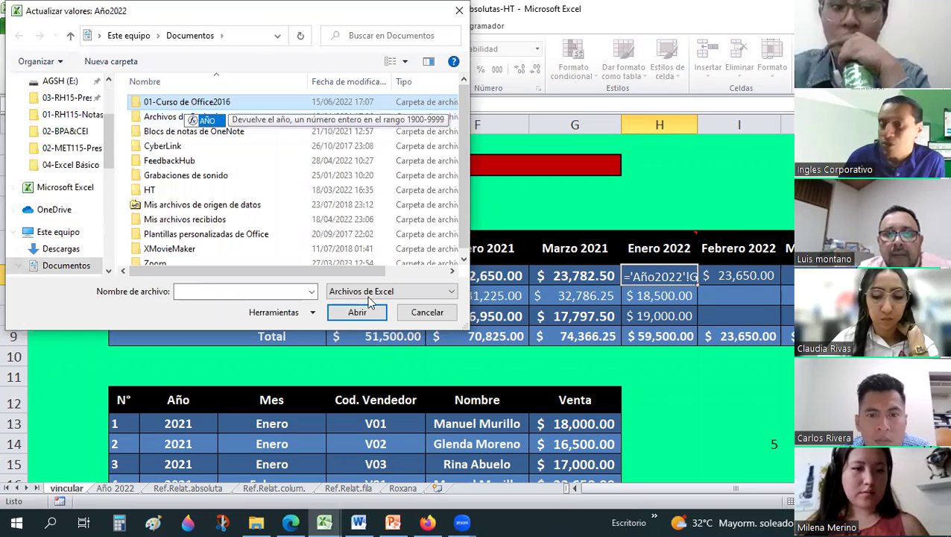
{"action": "left_click", "coordinate": [427, 312]}
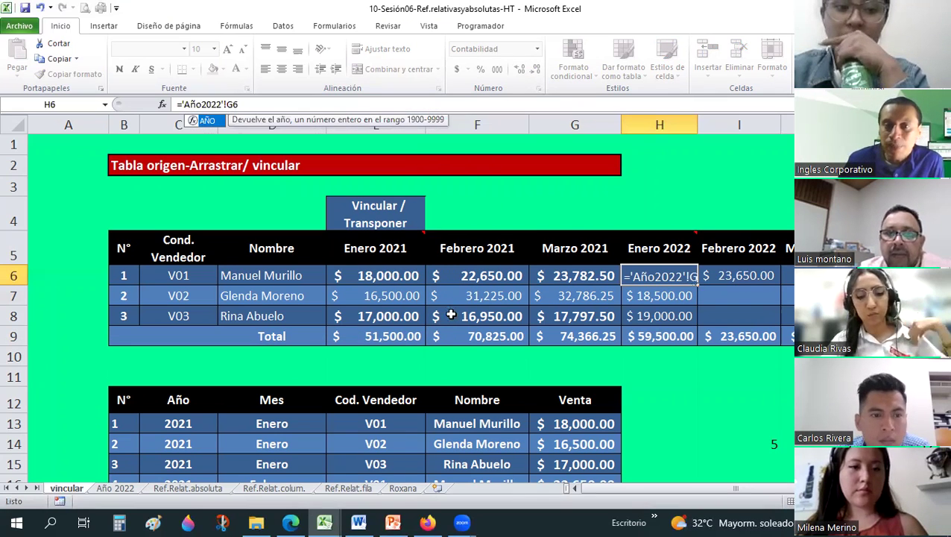
{"action": "left_click", "coordinate": [658, 274]}
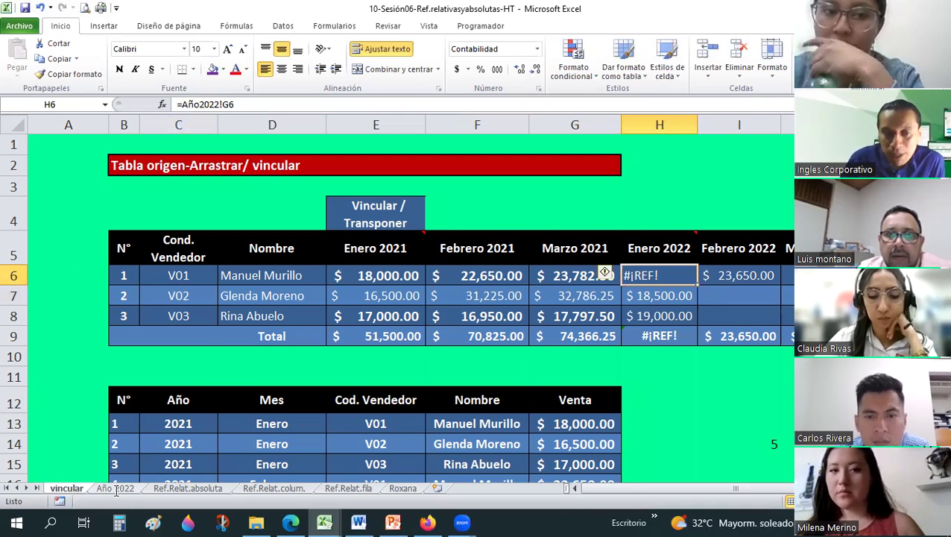
Rename the Año 2022 sheet tab to Año2022.
{"action": "left_click", "coordinate": [116, 488]}
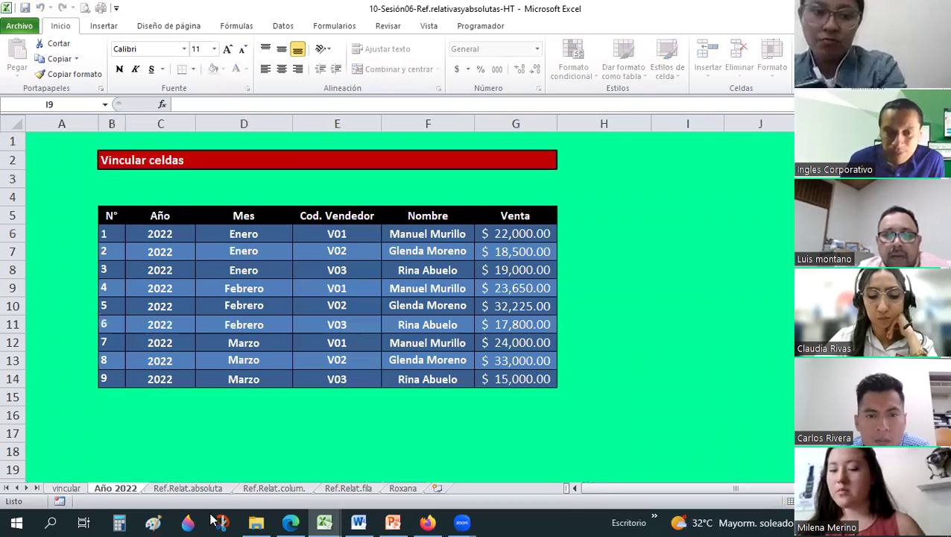
{"action": "key", "text": "BackSpace"}
{"action": "key", "text": "Return"}
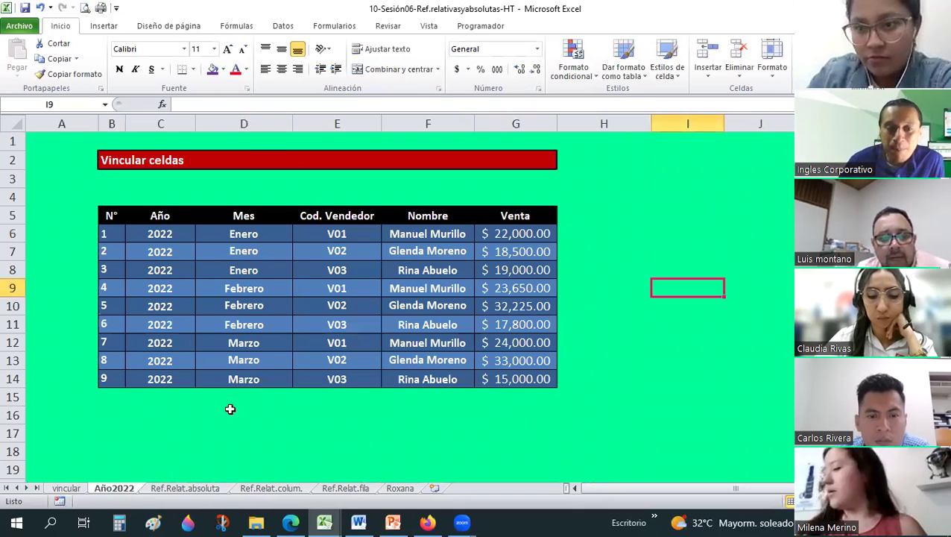
On the vincular sheet, re-enter the Enero 2022 formula in H6.
{"action": "left_click", "coordinate": [66, 489]}
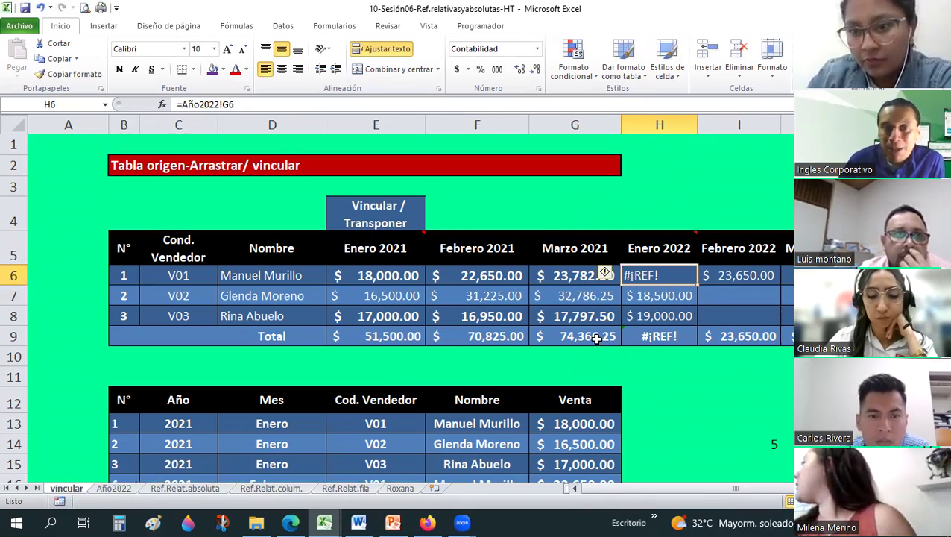
{"action": "left_click", "coordinate": [217, 108]}
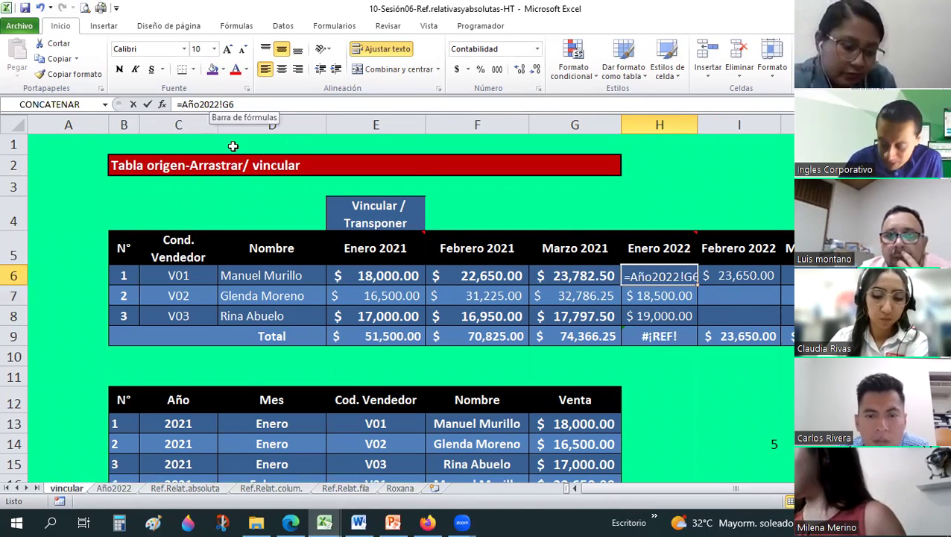
{"action": "type", "text": "'"}
{"action": "key", "text": "BackSpace"}
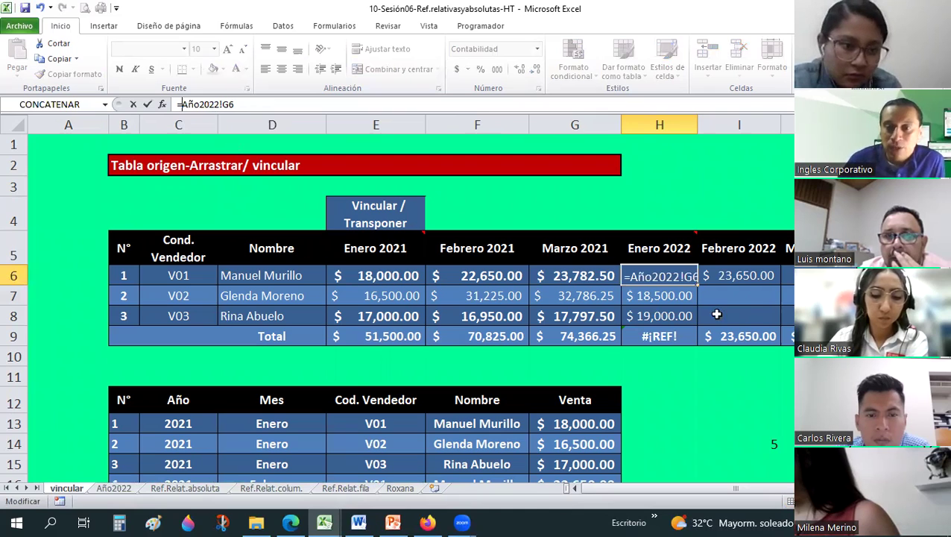
{"action": "key", "text": "Return"}
{"action": "key", "text": "Down"}
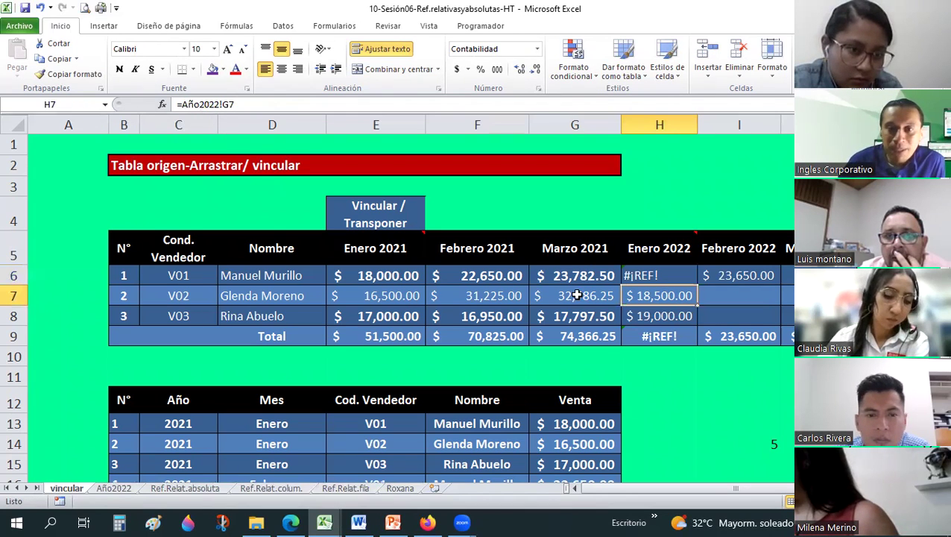
Relink V01's Enero 2022 cell H6 to =Año2022!G6.
{"action": "left_click", "coordinate": [644, 275]}
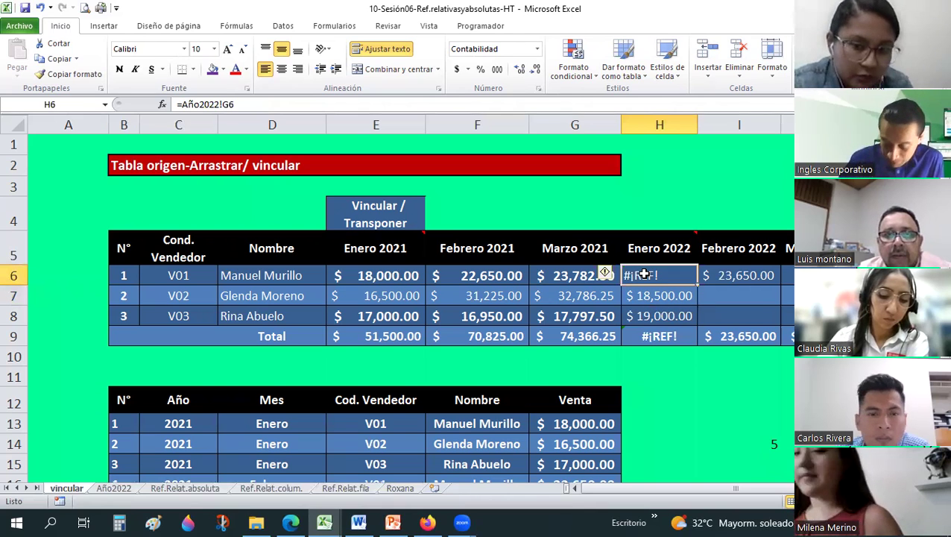
{"action": "type", "text": "="}
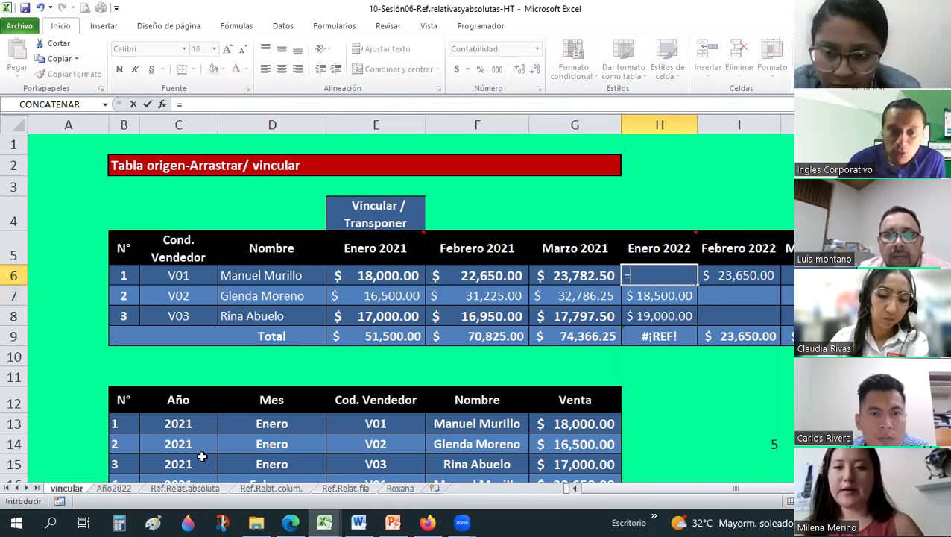
{"action": "left_click", "coordinate": [114, 487]}
{"action": "left_click", "coordinate": [516, 234]}
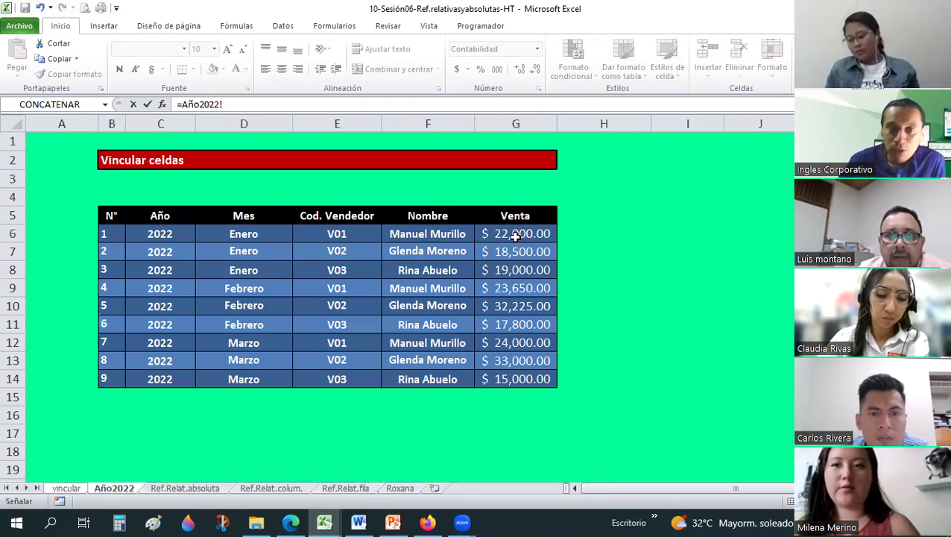
{"action": "type", "text": "G7"}
{"action": "key", "text": "Return"}
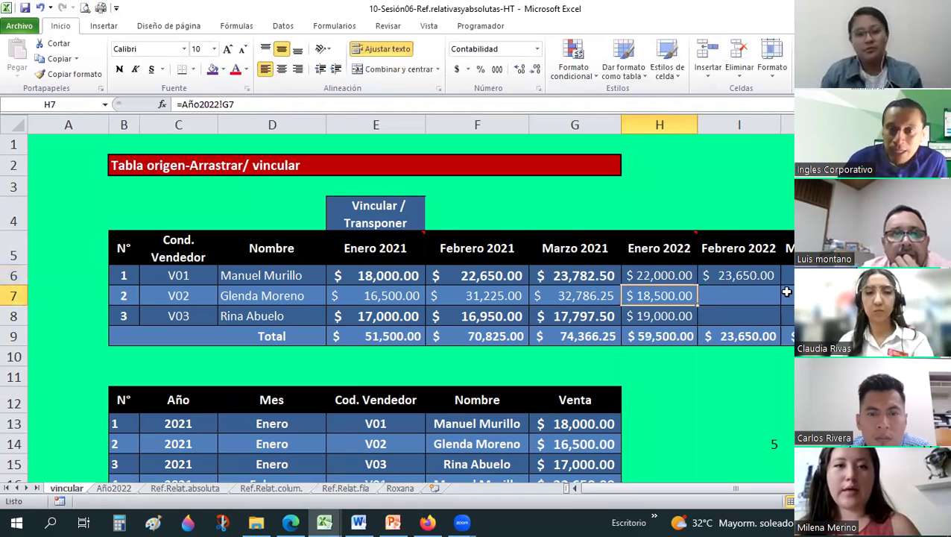
Review the H6 link and neighbouring link formulas, then look at the Año2022 sheet.
{"action": "left_click", "coordinate": [676, 274]}
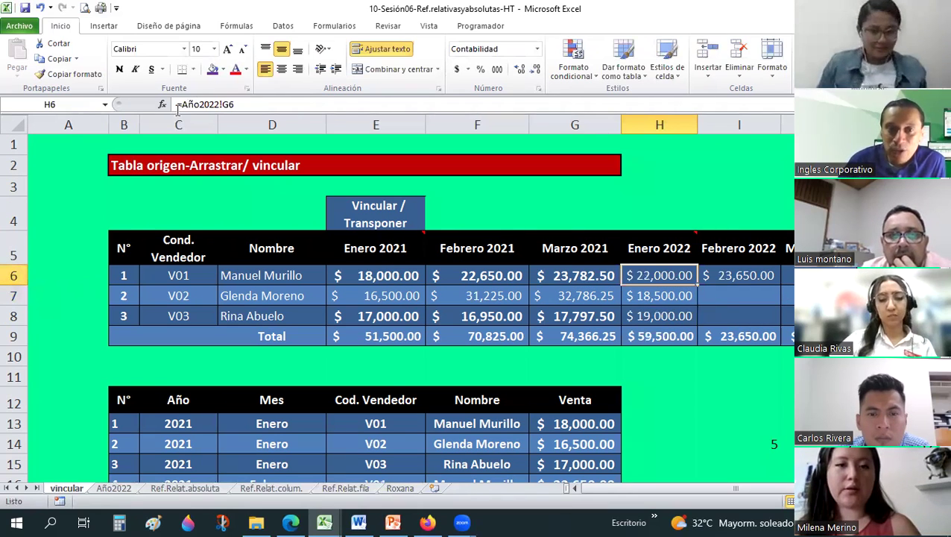
{"action": "left_click_drag", "start_coordinate": [182, 105], "coordinate": [215, 105]}
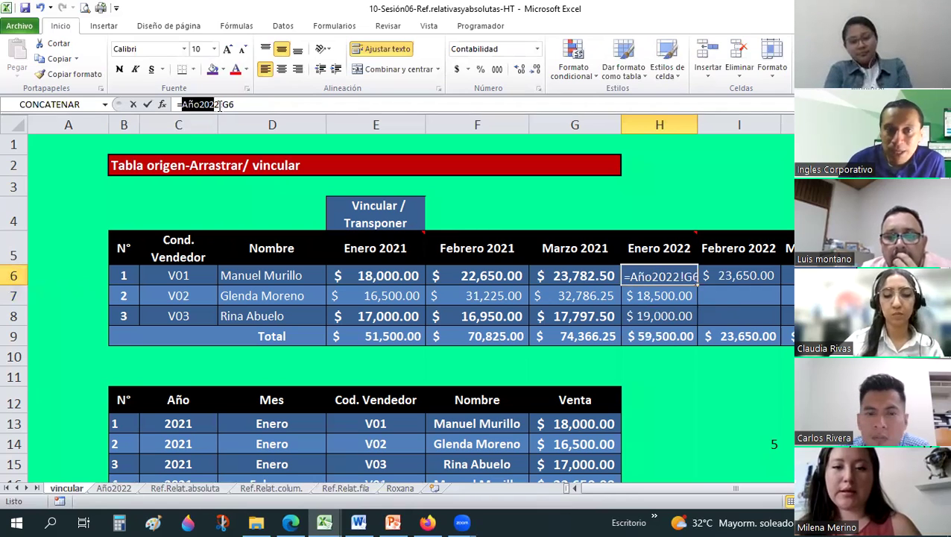
{"action": "left_click", "coordinate": [221, 105]}
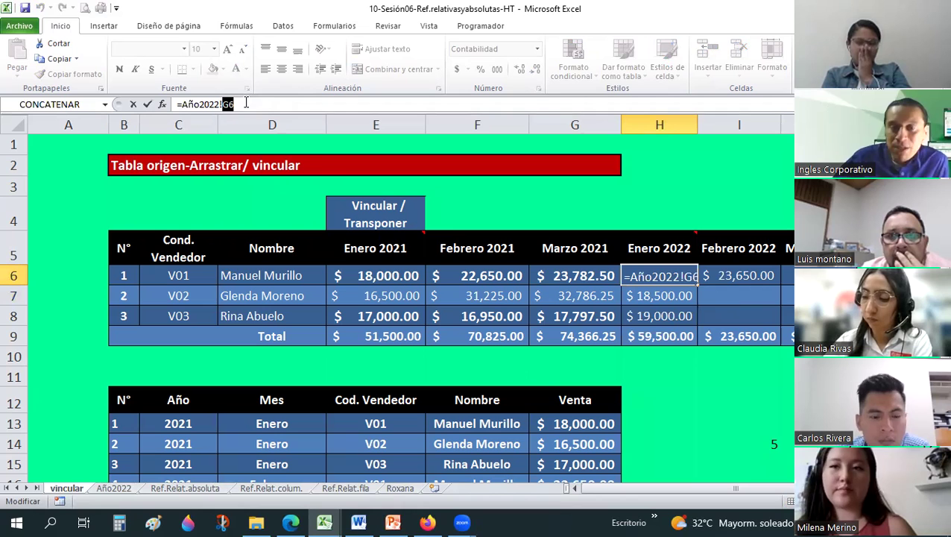
{"action": "left_click", "coordinate": [246, 104]}
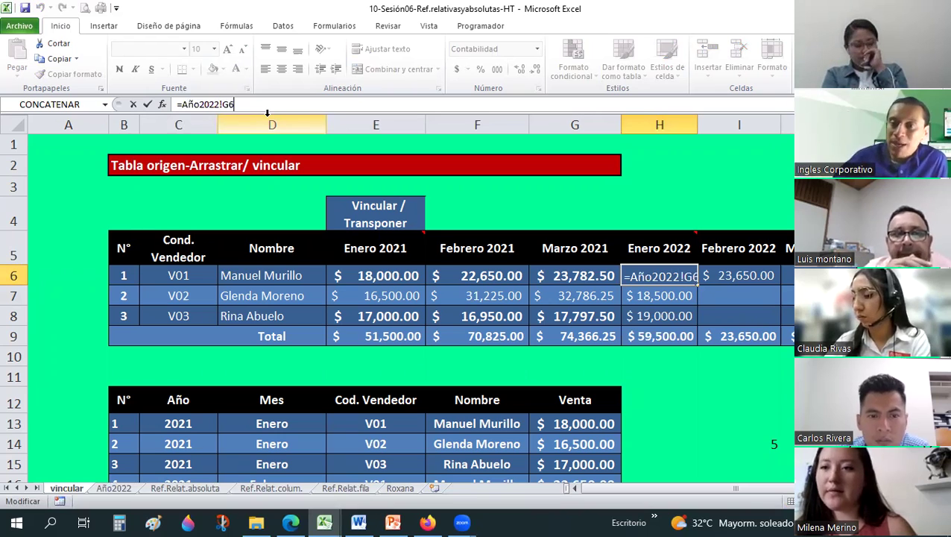
{"action": "key", "text": "ctrl+Return"}
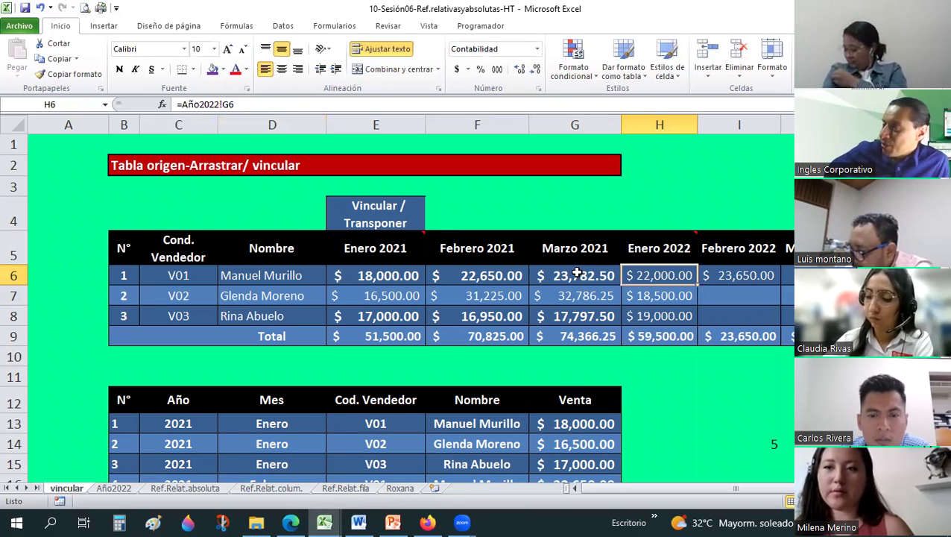
{"action": "key", "text": "Right"}
{"action": "key", "text": "Right"}
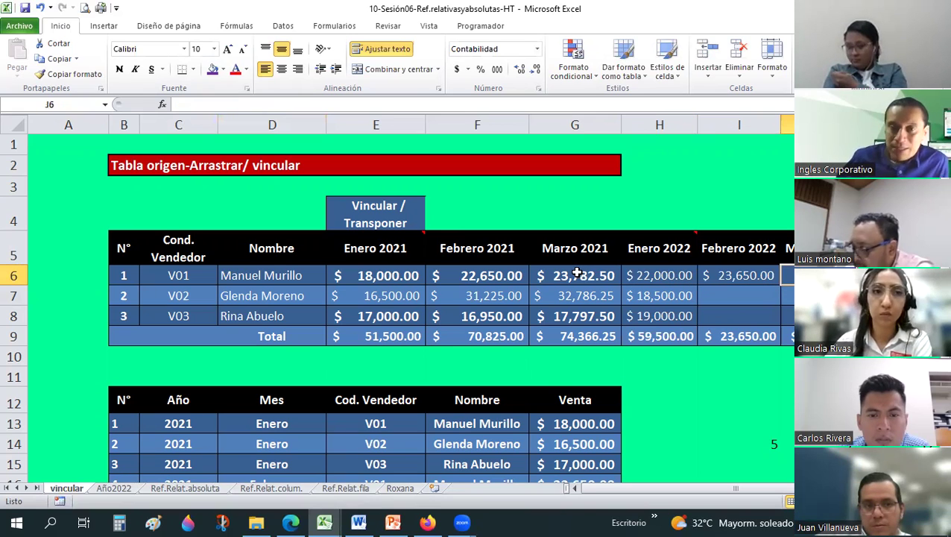
{"action": "key", "text": "Left"}
{"action": "key", "text": "Left"}
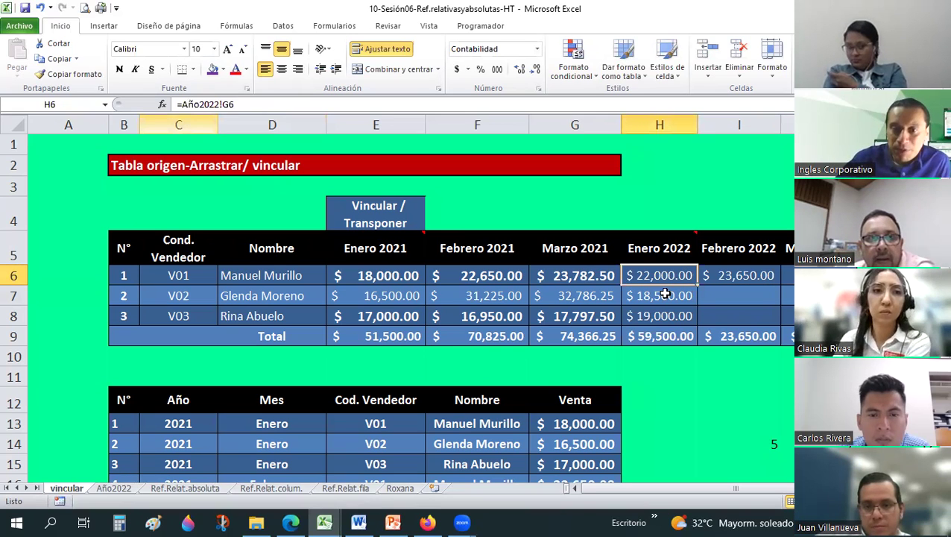
{"action": "key", "text": "Down"}
{"action": "left_click", "coordinate": [637, 271]}
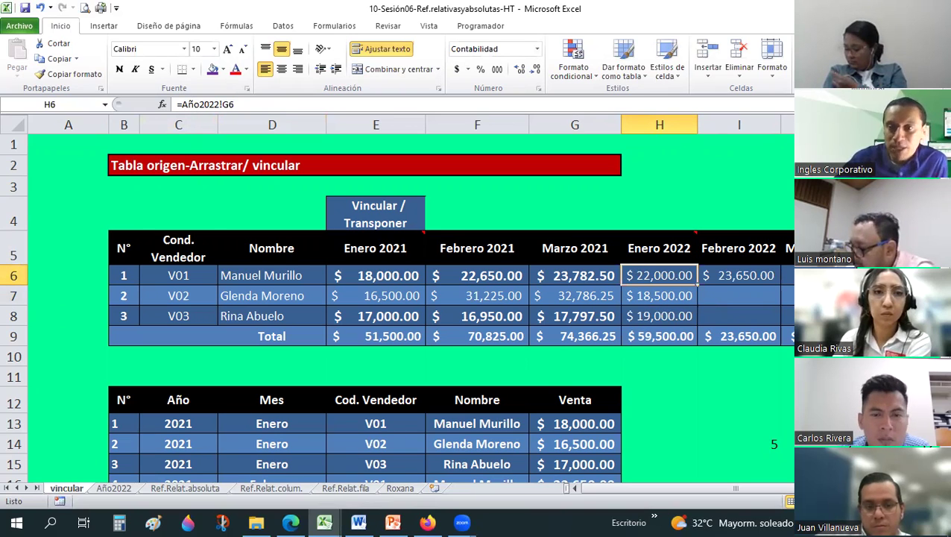
{"action": "key", "text": "Right"}
{"action": "key", "text": "Right"}
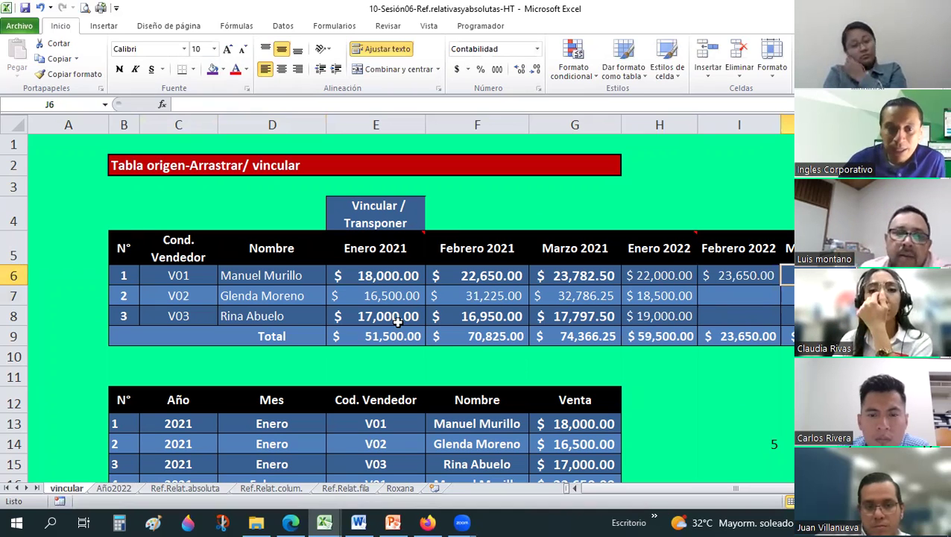
{"action": "left_click", "coordinate": [113, 488]}
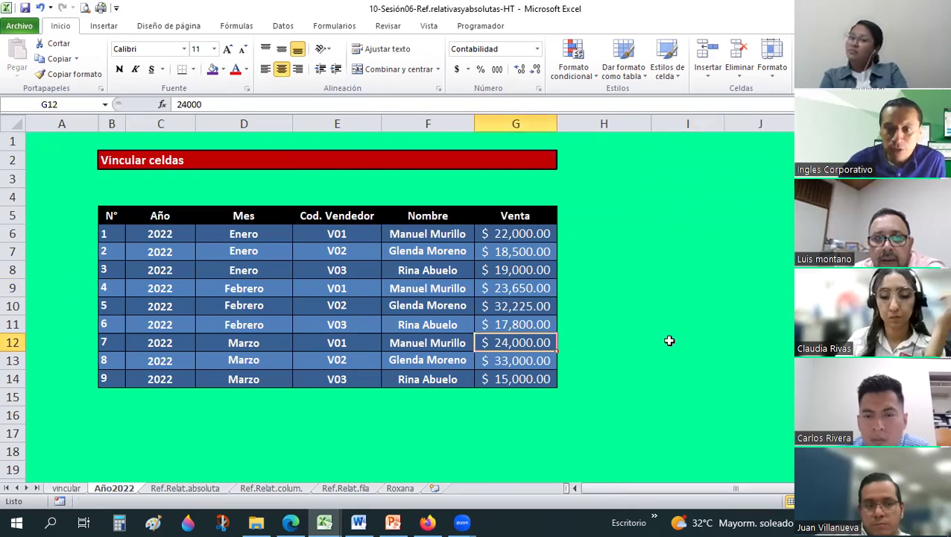
{"action": "key", "text": "ctrl+Page_Up"}
Link J6 to Año2022!G12, correcting the misspelled sheet name añor2022.
{"action": "type", "text": "="}
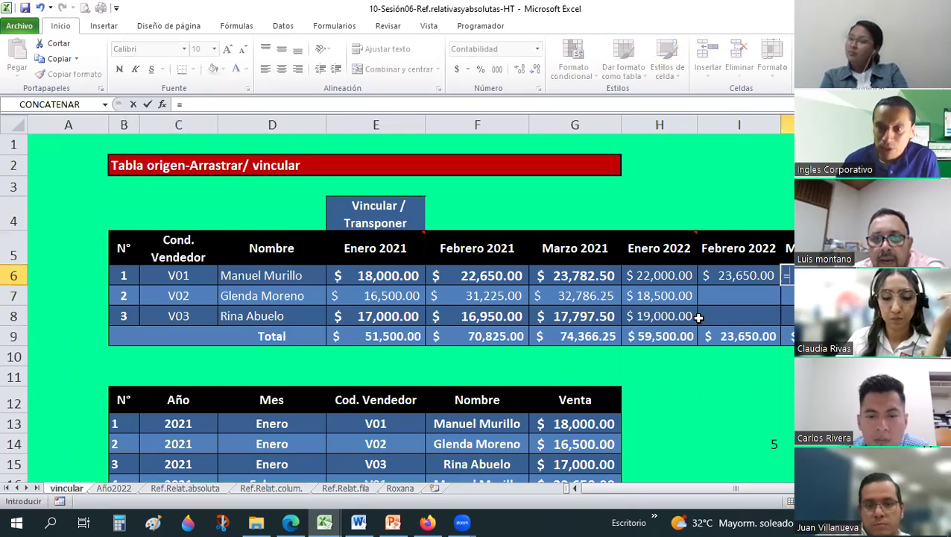
{"action": "type", "text": "añor2022!"}
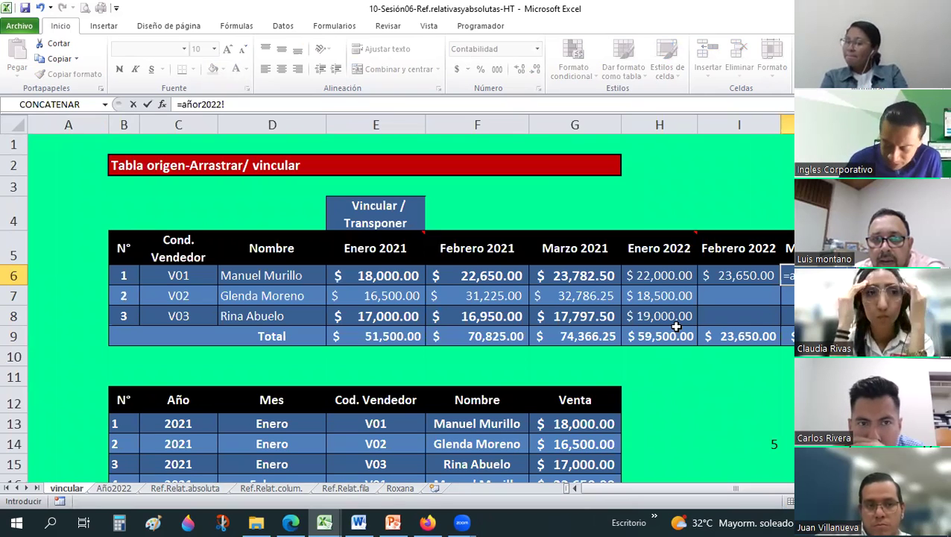
{"action": "type", "text": "g12"}
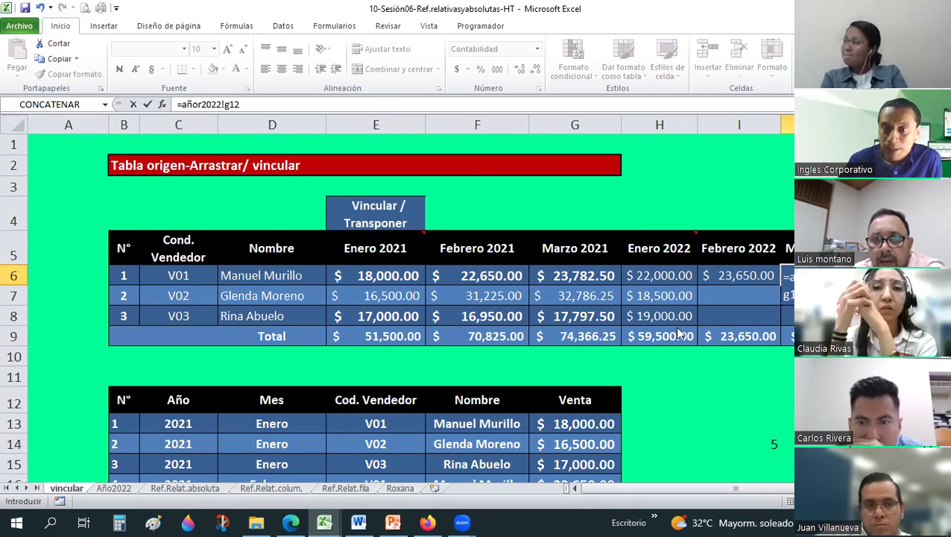
{"action": "key", "text": "Return"}
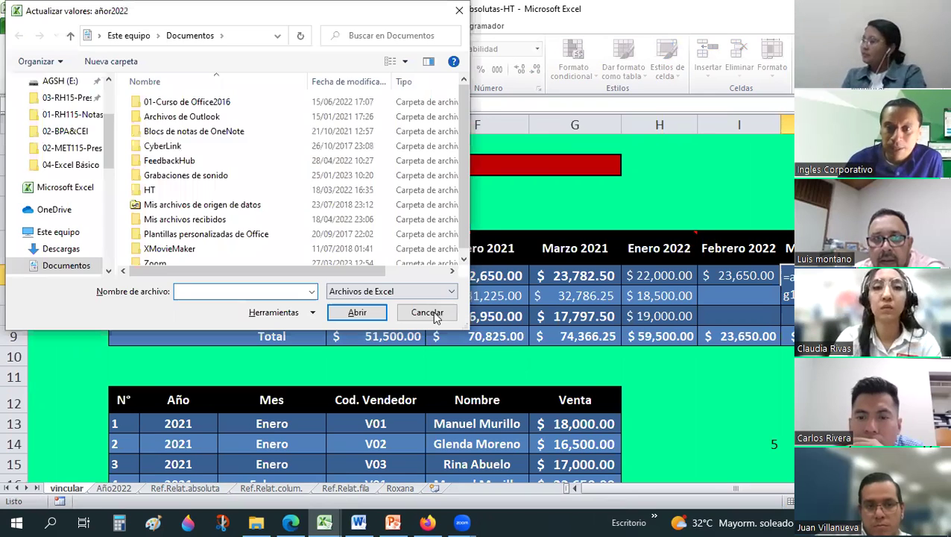
{"action": "left_click", "coordinate": [436, 315]}
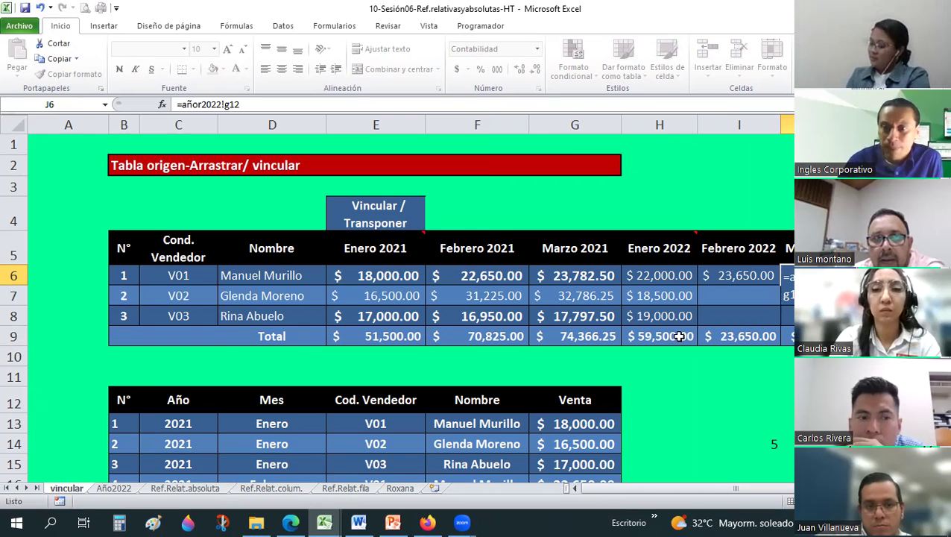
{"action": "left_click", "coordinate": [198, 105]}
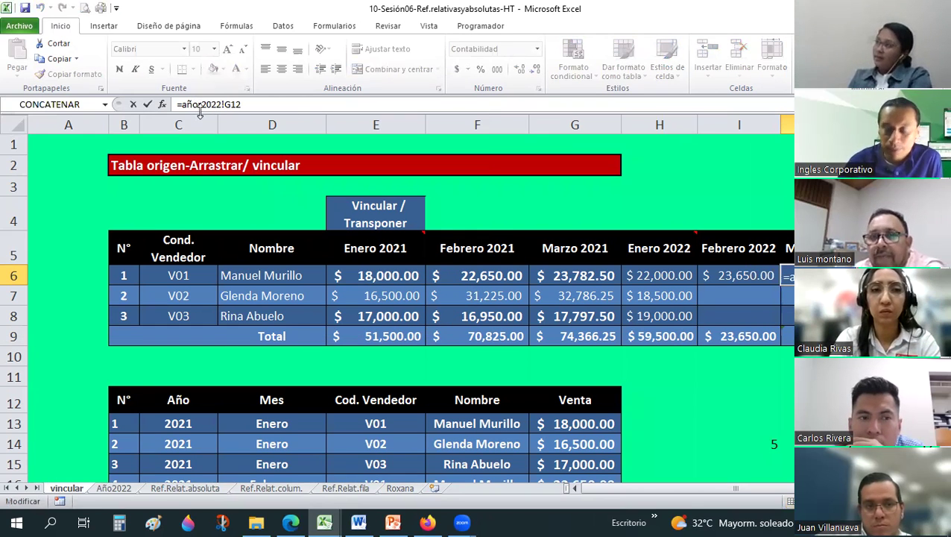
{"action": "key", "text": "Return"}
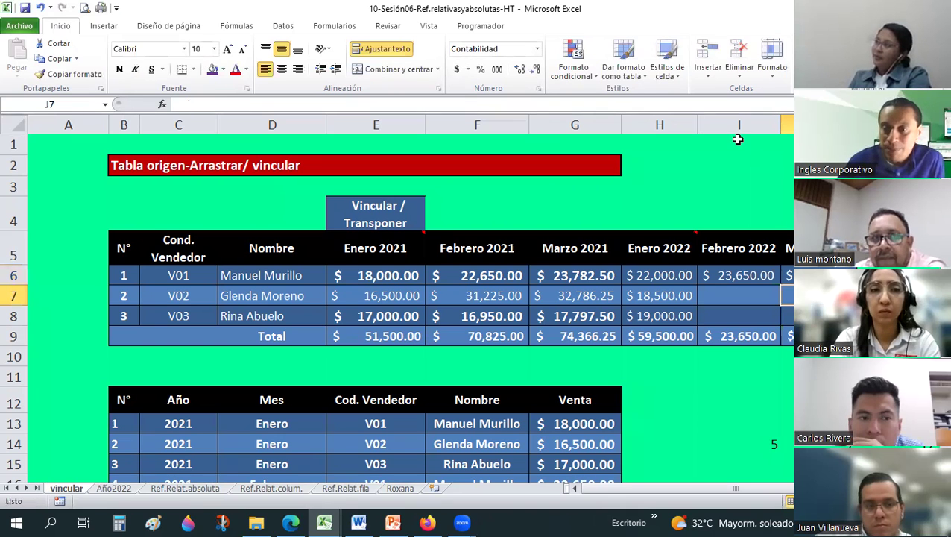
{"action": "key", "text": "Up"}
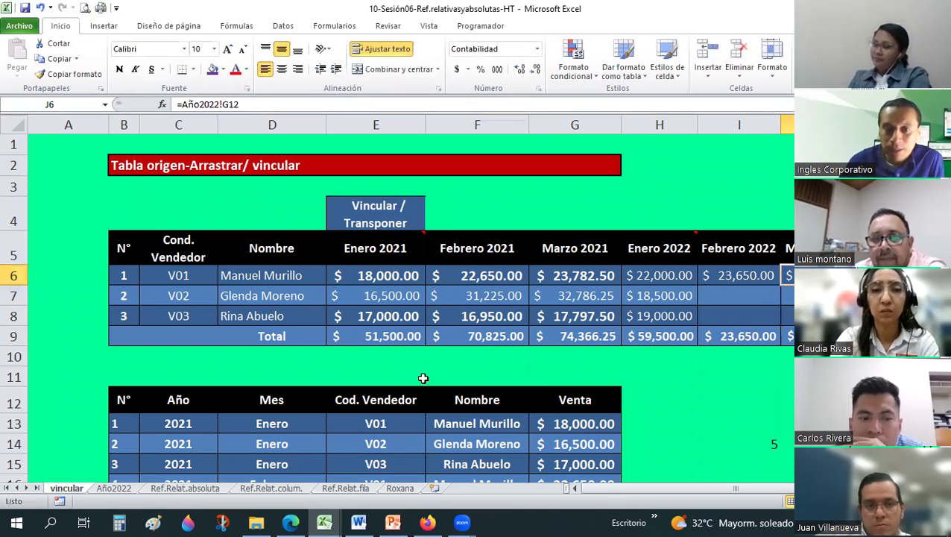
{"action": "key", "text": "ctrl+bracketleft"}
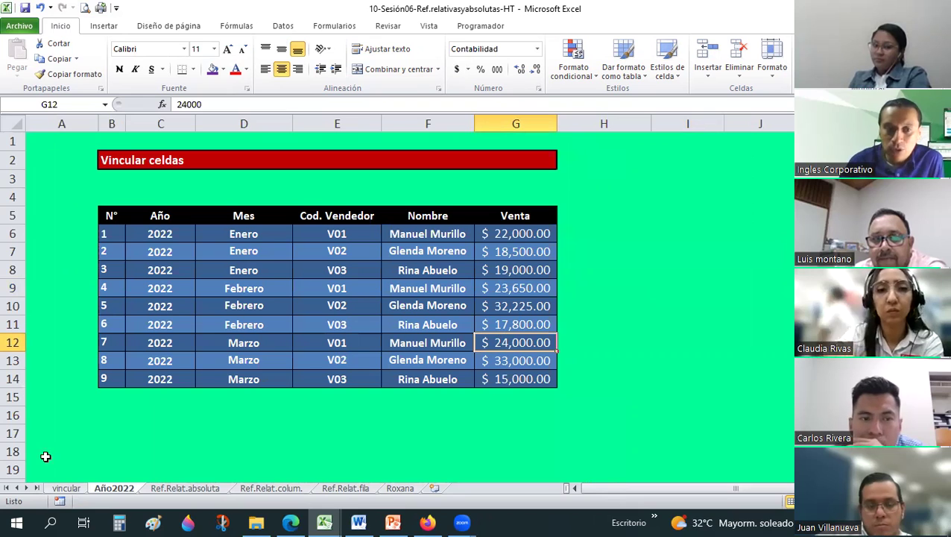
{"action": "left_click", "coordinate": [66, 488]}
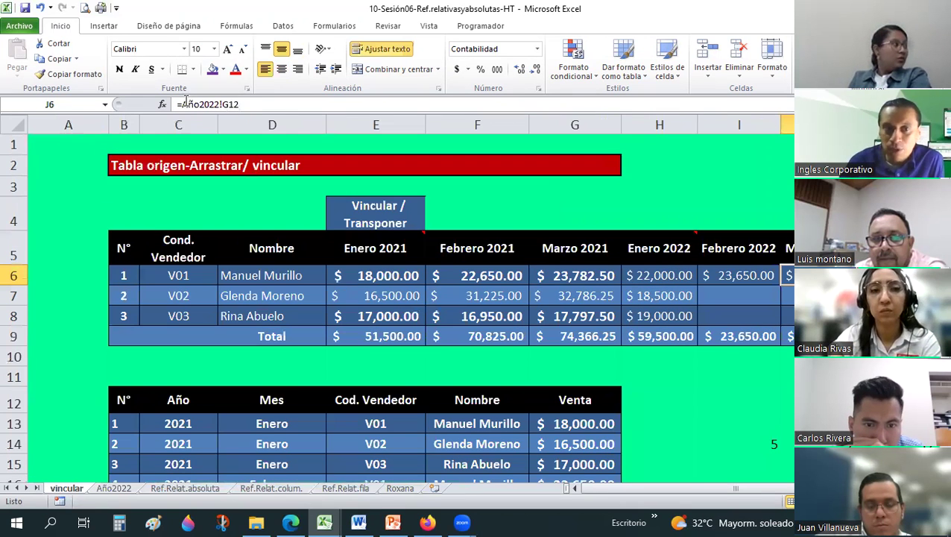
{"action": "left_click_drag", "start_coordinate": [182, 104], "coordinate": [221, 105]}
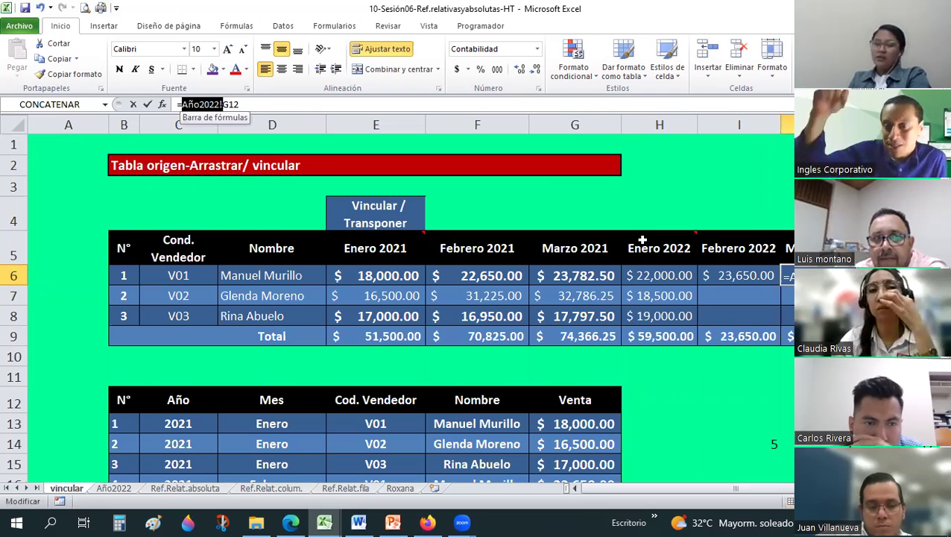
{"action": "mouse_move", "coordinate": [659, 249]}
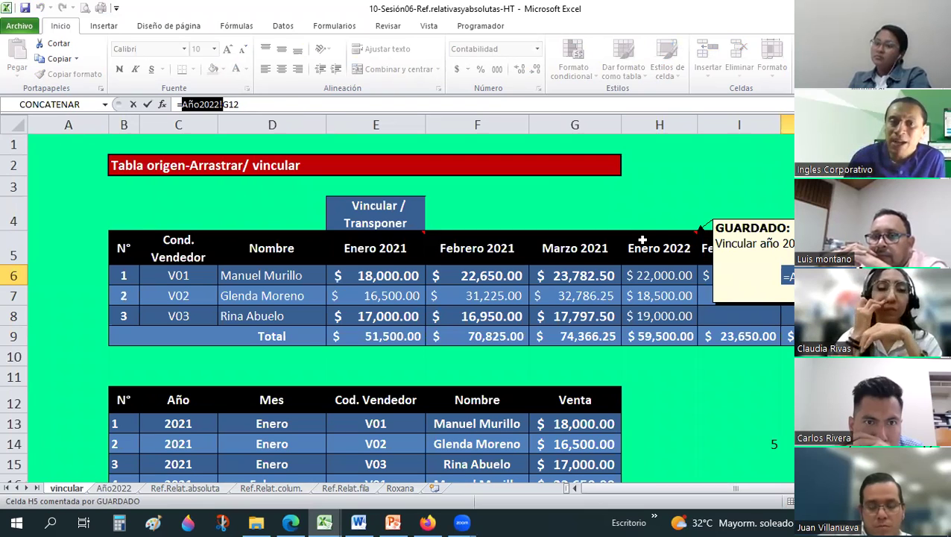
{"action": "left_click", "coordinate": [225, 104]}
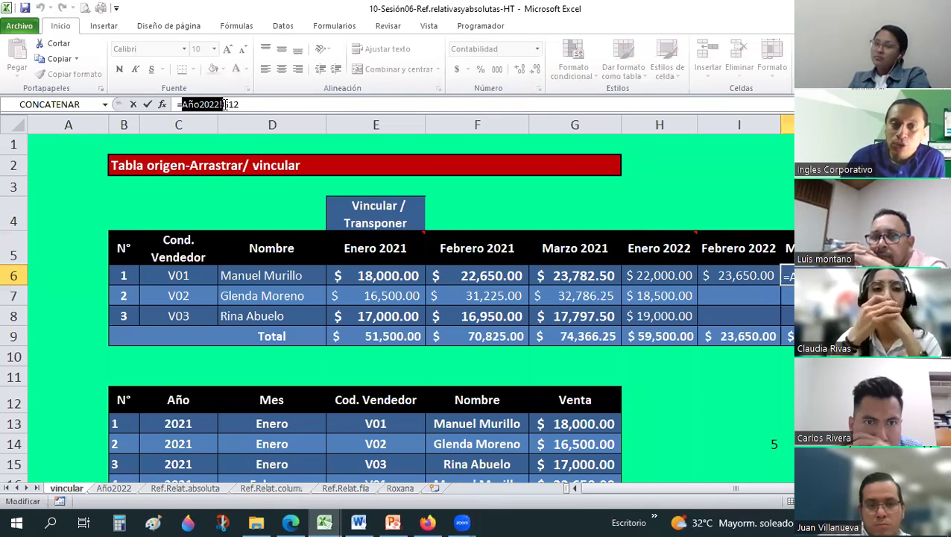
{"action": "left_click", "coordinate": [247, 105]}
{"action": "double_click", "coordinate": [247, 105]}
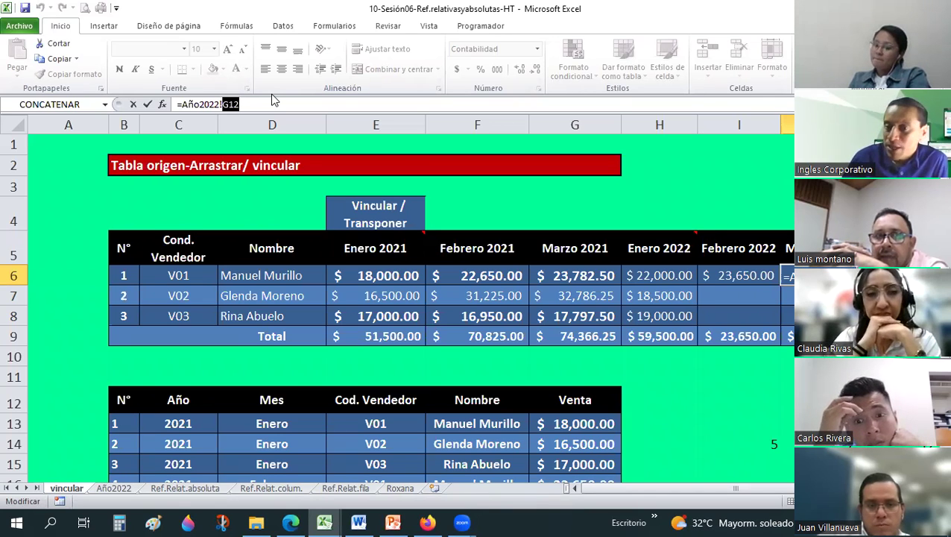
{"action": "key", "text": "ctrl+Return"}
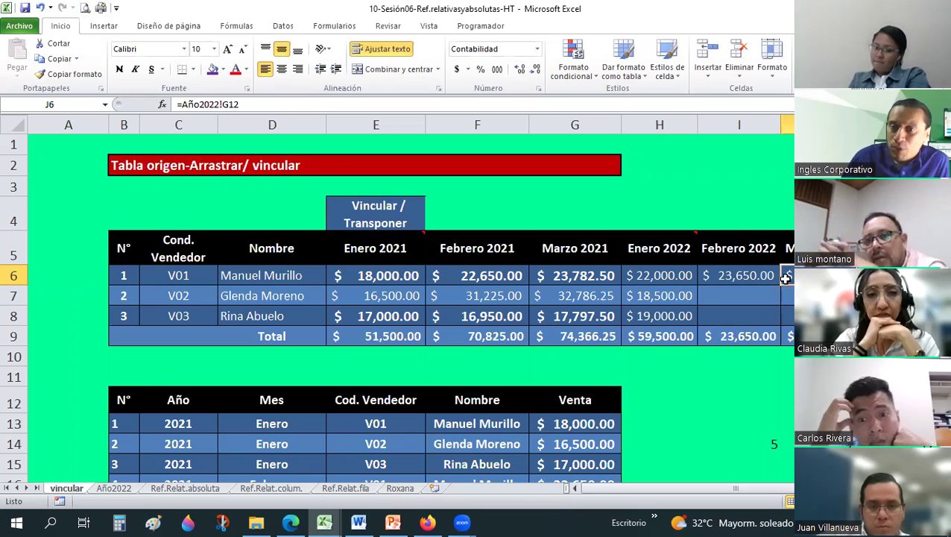
Copy the I6:J6 links down to I7:J8 for sellers V02 and V03.
{"action": "left_click_drag", "start_coordinate": [770, 275], "coordinate": [788, 275]}
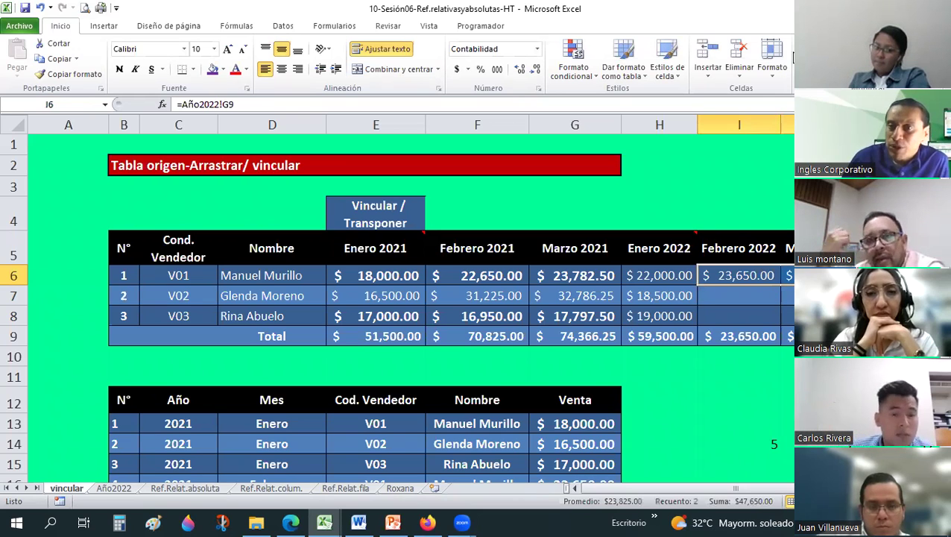
{"action": "right_click", "coordinate": [759, 275]}
{"action": "key", "text": "c"}
{"action": "left_click", "coordinate": [752, 296]}
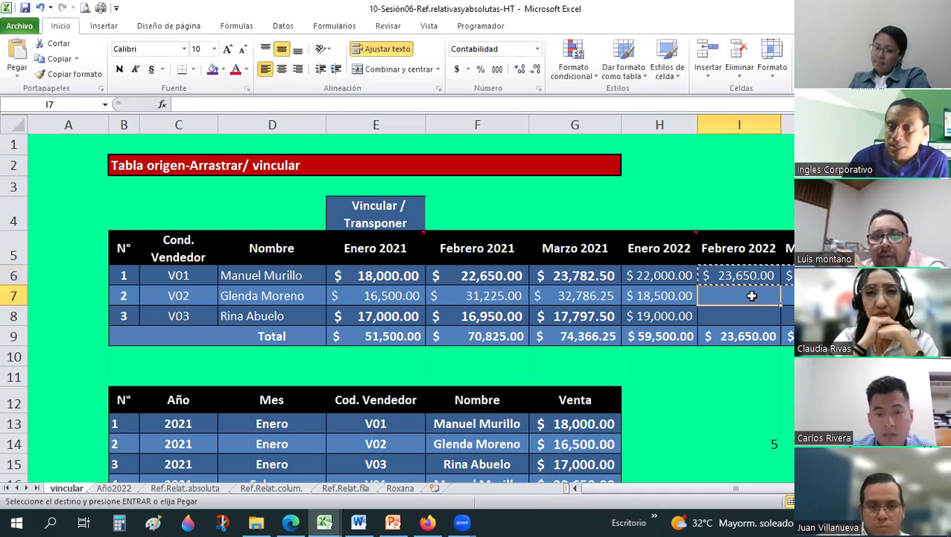
{"action": "left_click_drag", "start_coordinate": [791, 311], "coordinate": [789, 316]}
{"action": "right_click", "coordinate": [789, 316]}
{"action": "key", "text": "Return"}
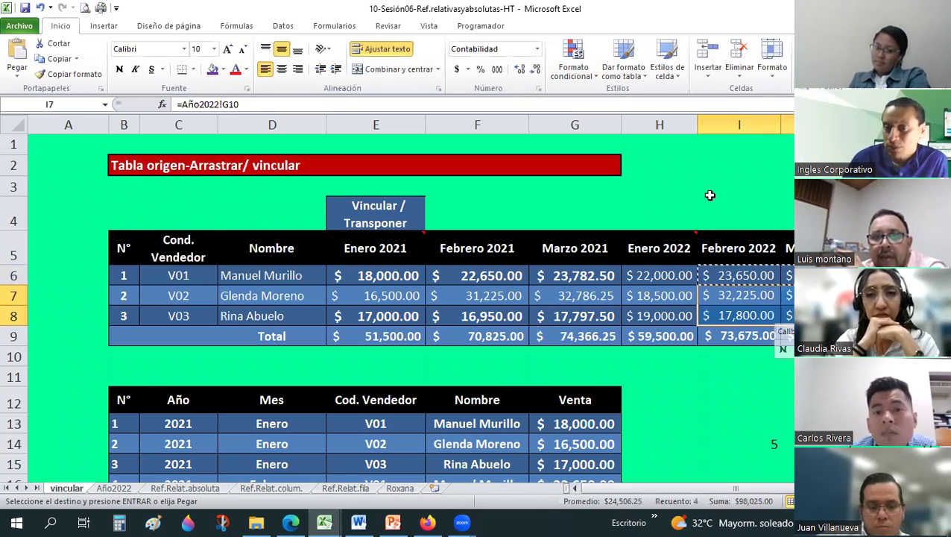
Clear the link formula from cell J6.
{"action": "left_click", "coordinate": [788, 275]}
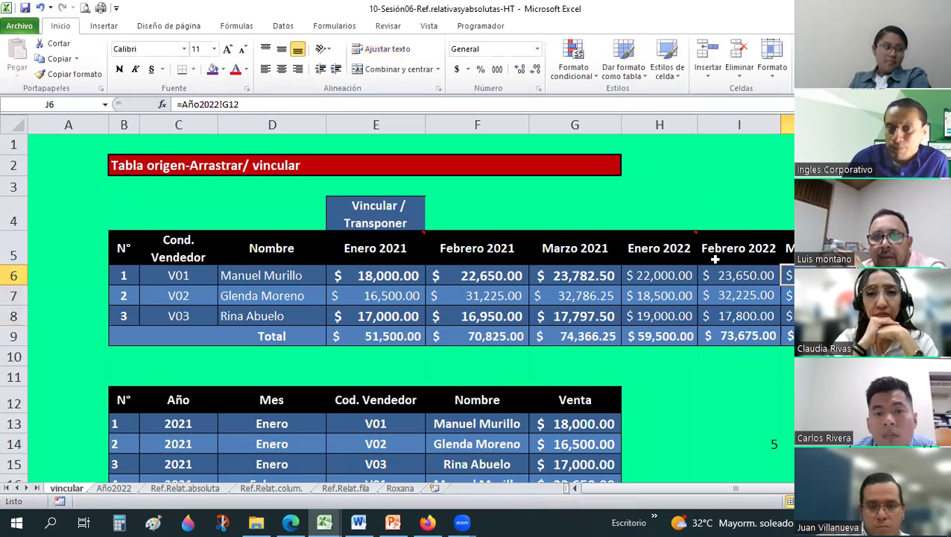
{"action": "left_click", "coordinate": [183, 104]}
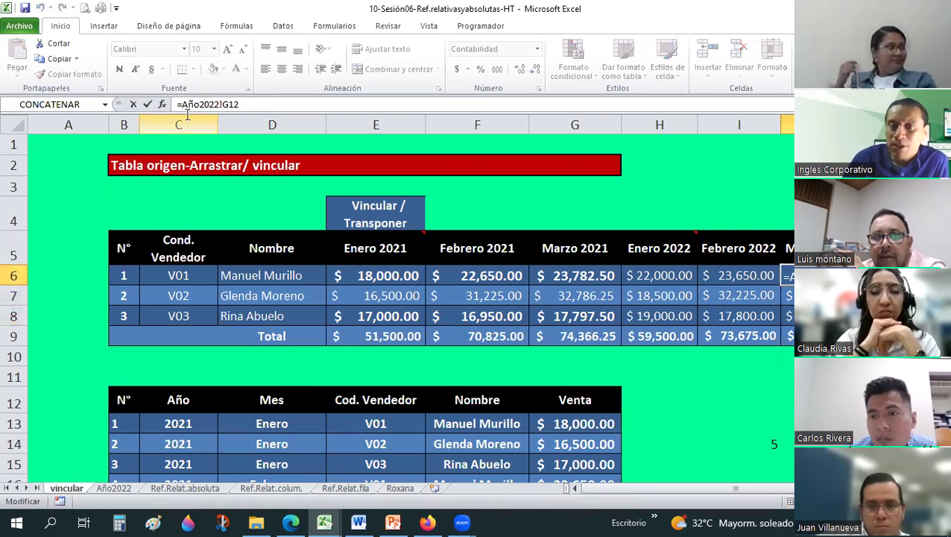
{"action": "key", "text": "Escape"}
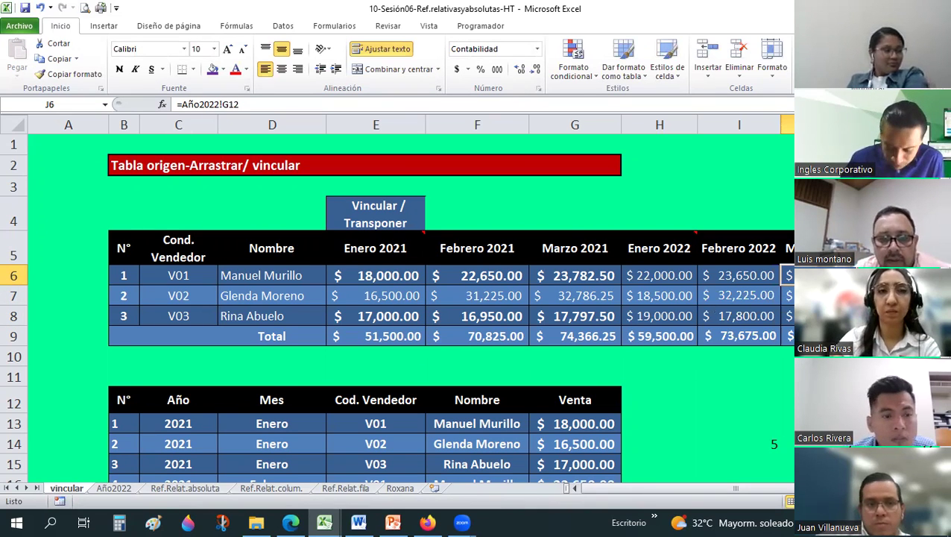
{"action": "key", "text": "Delete"}
Retype J6's link to cell G12 of Año2022, then review the H6:J9 links.
{"action": "type", "text": "=año"}
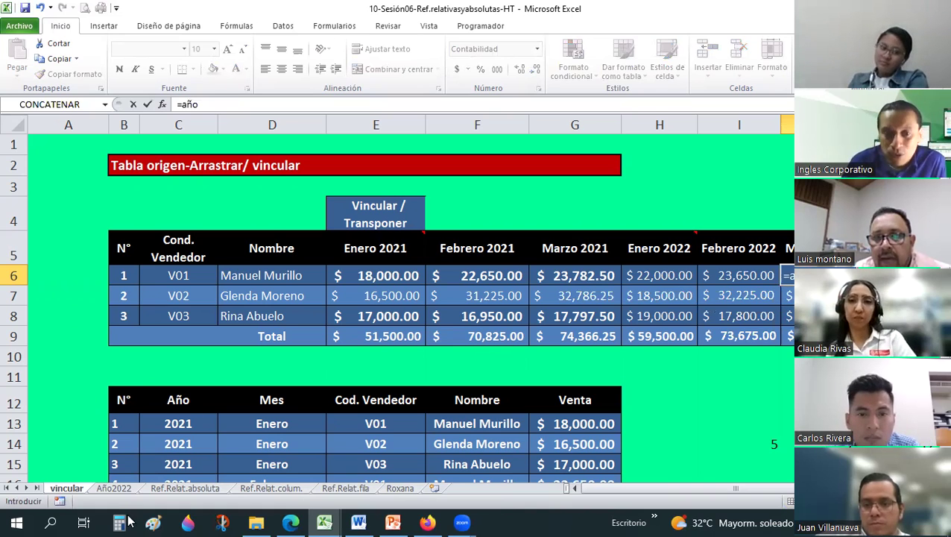
{"action": "key", "text": "Escape"}
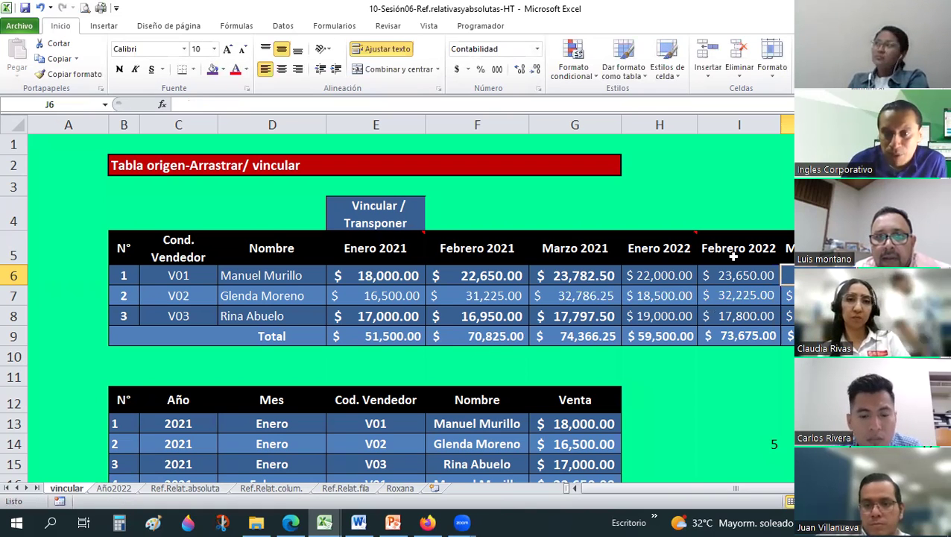
{"action": "left_click", "coordinate": [113, 488]}
{"action": "key", "text": "ctrl+Page_Up"}
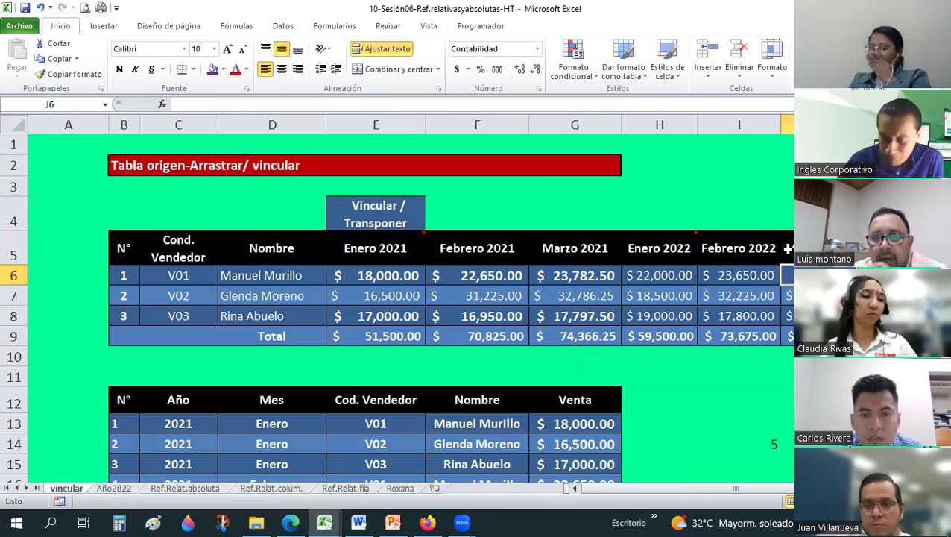
{"action": "type", "text": "=año"}
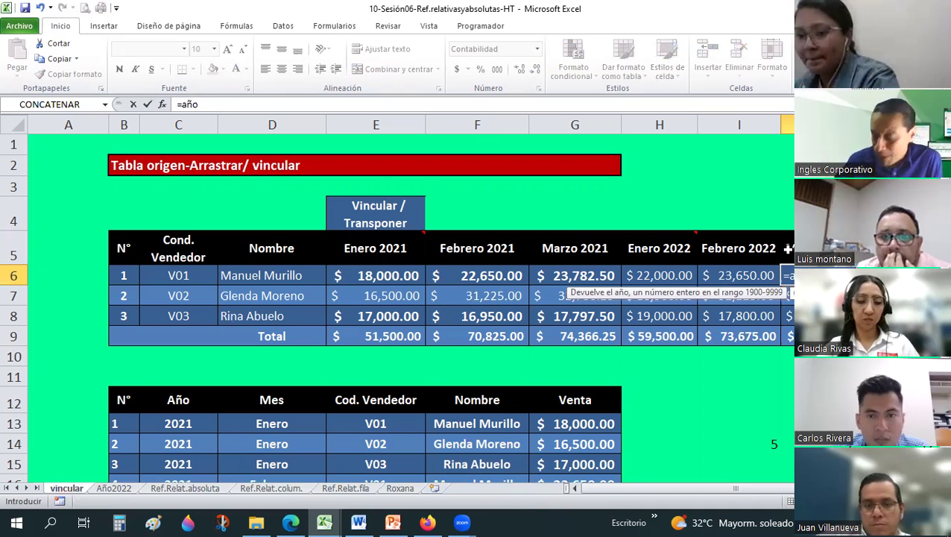
{"action": "type", "text": "202!"}
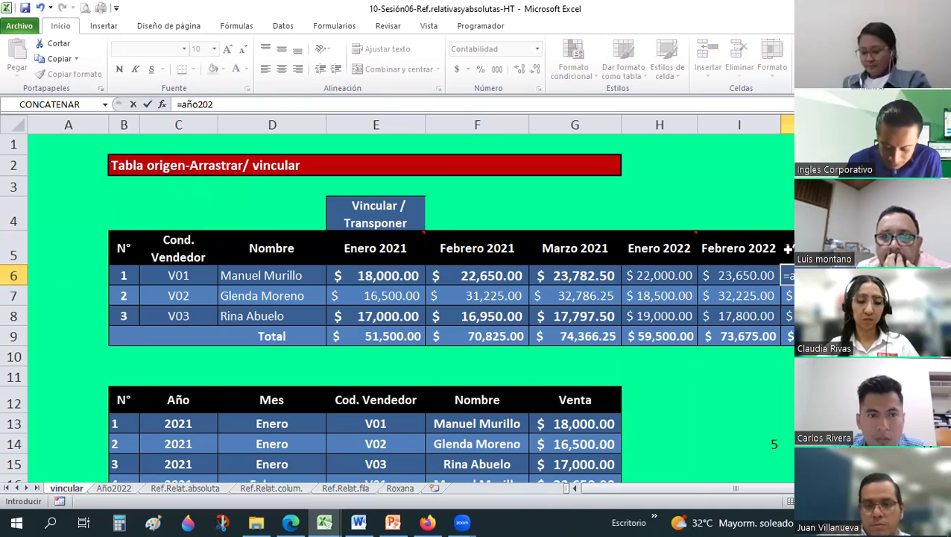
{"action": "type", "text": "g12"}
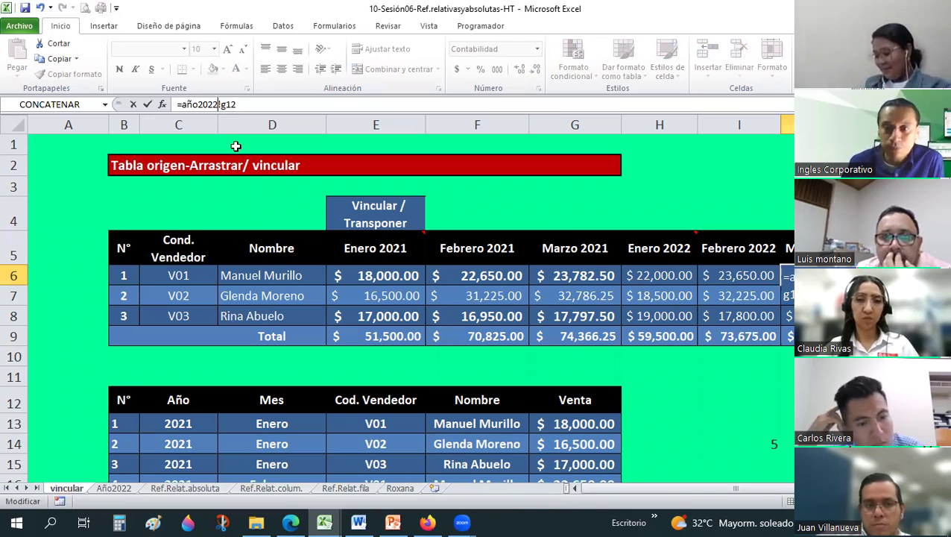
{"action": "key", "text": "Return"}
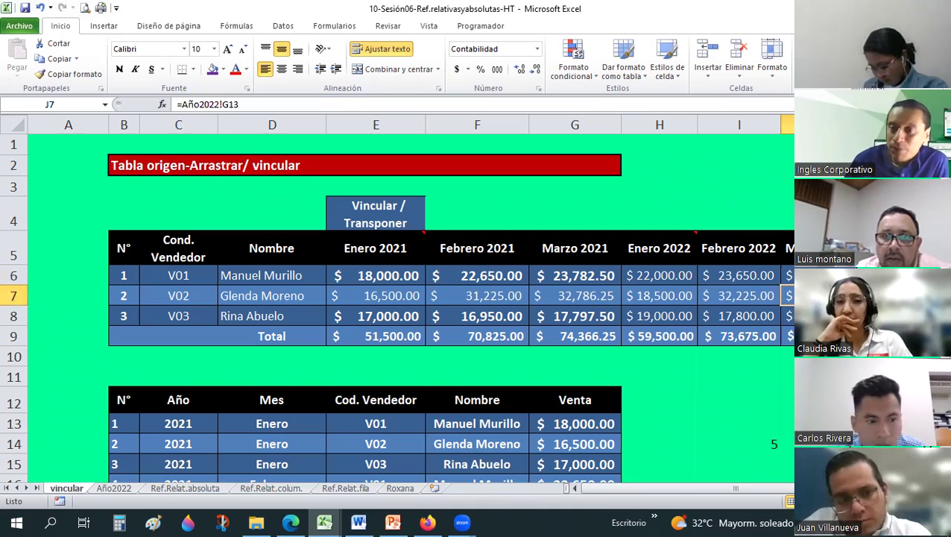
{"action": "left_click_drag", "start_coordinate": [660, 275], "coordinate": [788, 336]}
{"action": "left_click", "coordinate": [676, 271]}
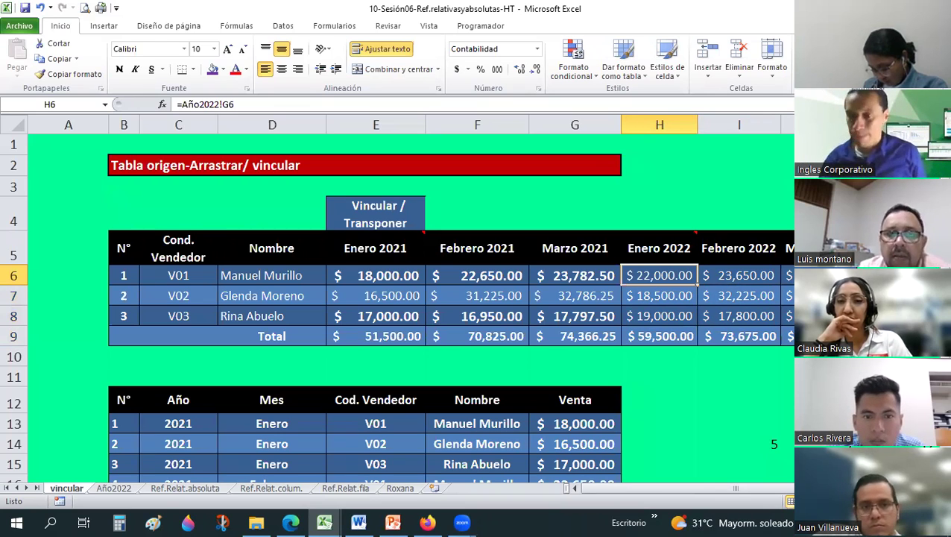
{"action": "left_click", "coordinate": [787, 423]}
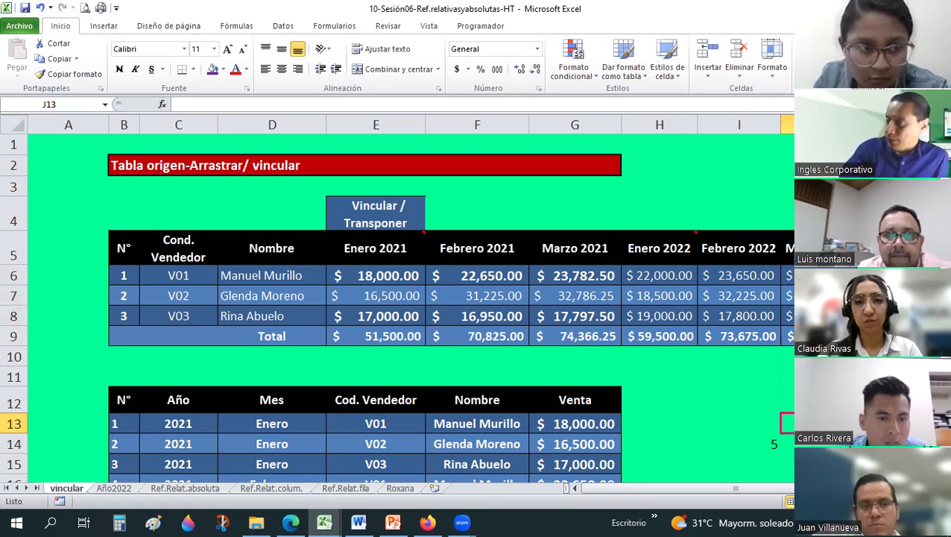
{"action": "left_click", "coordinate": [649, 263]}
{"action": "left_click_drag", "start_coordinate": [640, 275], "coordinate": [792, 319]}
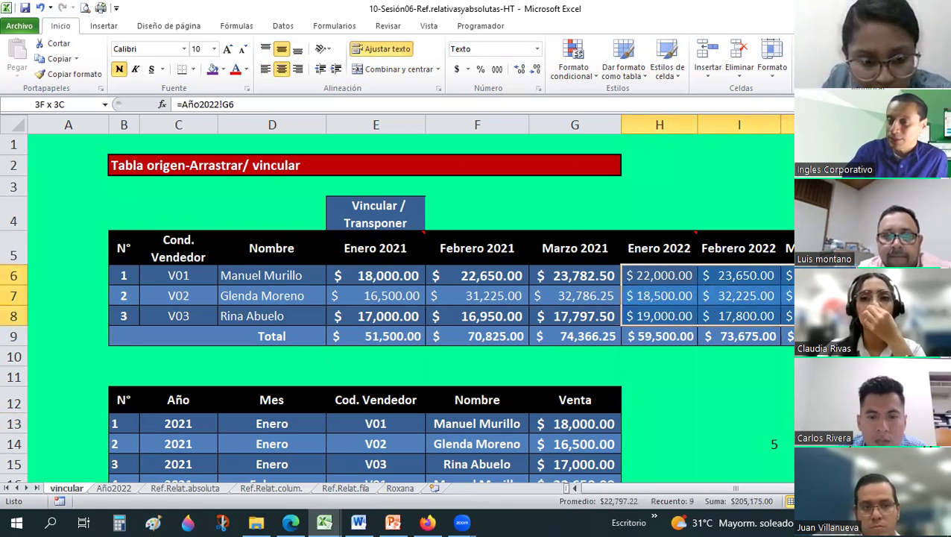
{"action": "left_click", "coordinate": [820, 275]}
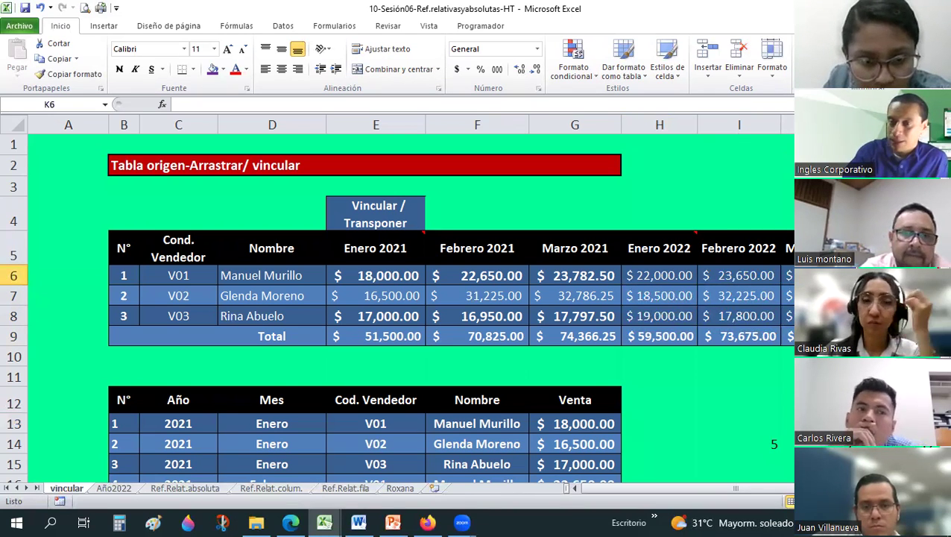
{"action": "left_click", "coordinate": [591, 219]}
{"action": "scroll", "coordinate": [591, 218], "scroll_direction": "down", "scroll_amount": 1}
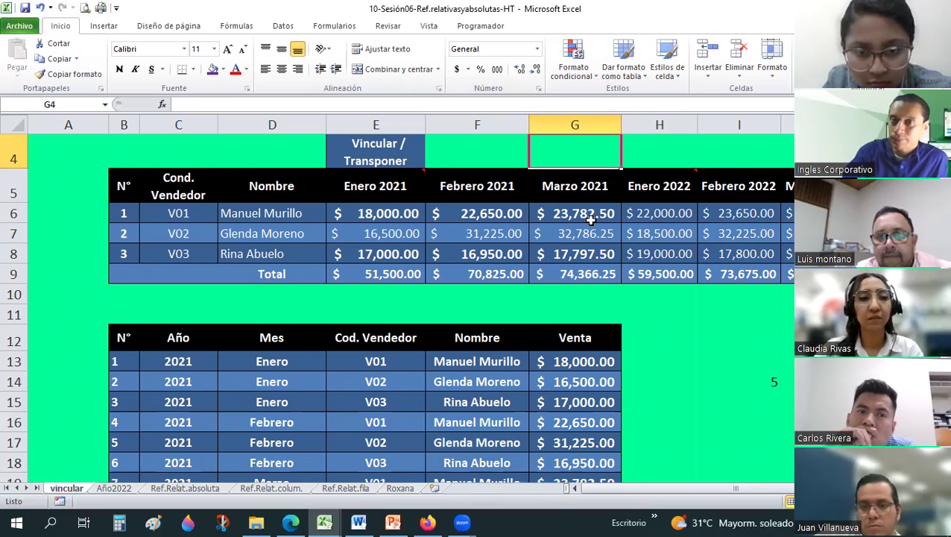
{"action": "left_click", "coordinate": [644, 217]}
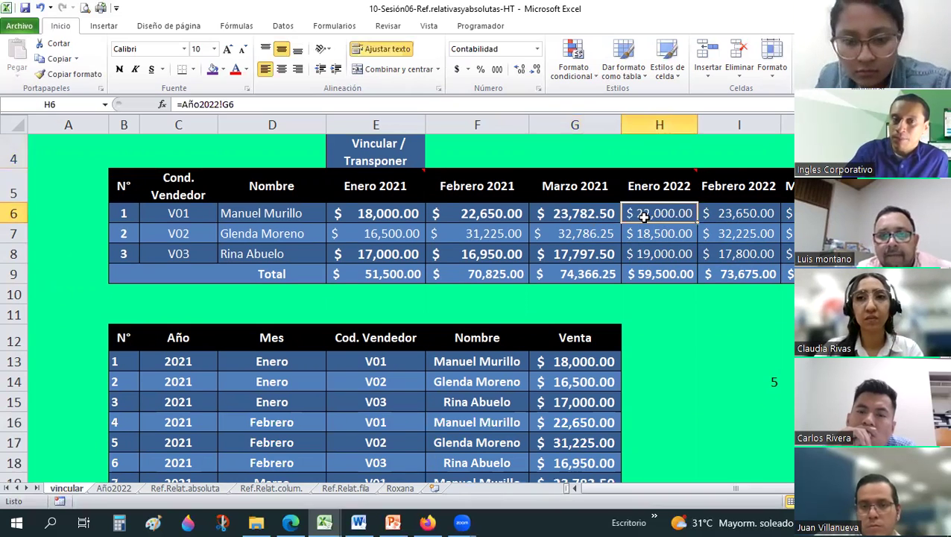
{"action": "left_click", "coordinate": [746, 212]}
{"action": "key", "text": "Right"}
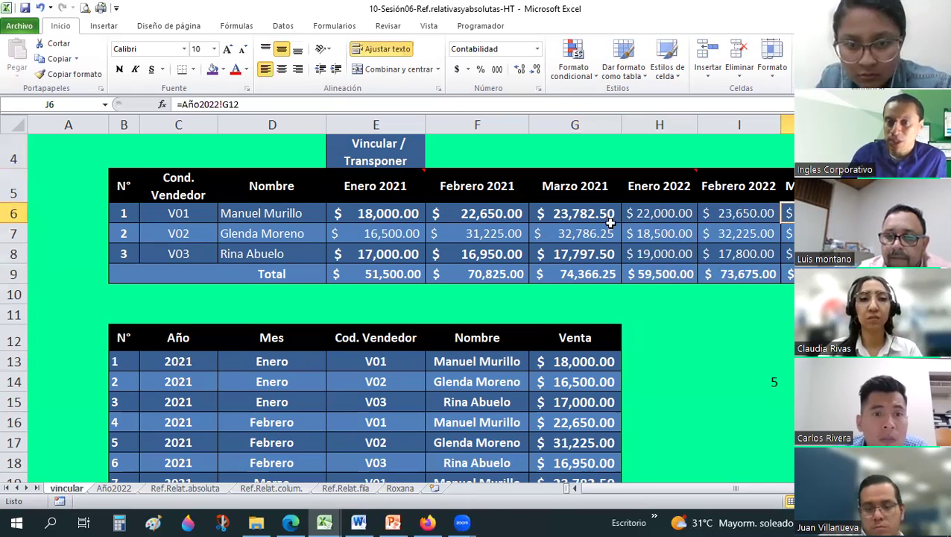
{"action": "key", "text": "Left"}
{"action": "key", "text": "Left"}
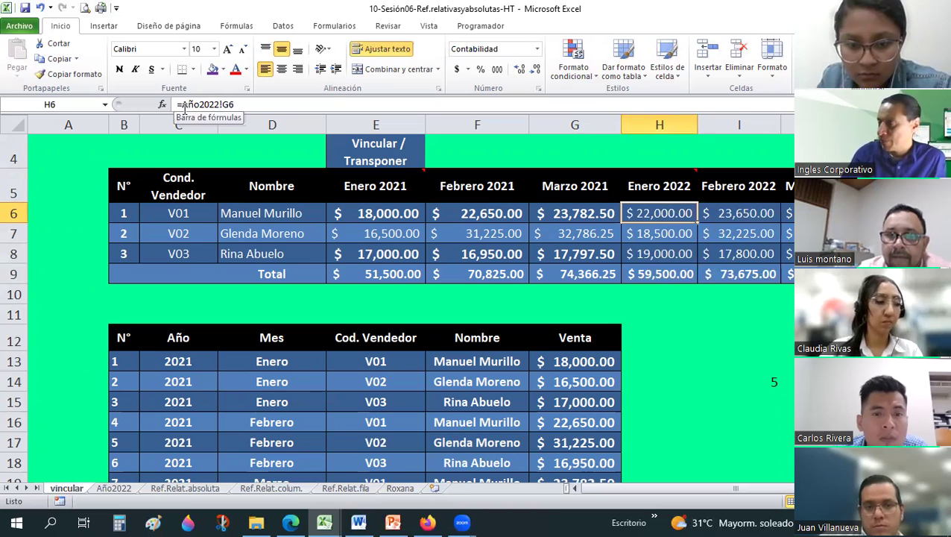
{"action": "left_click", "coordinate": [788, 338]}
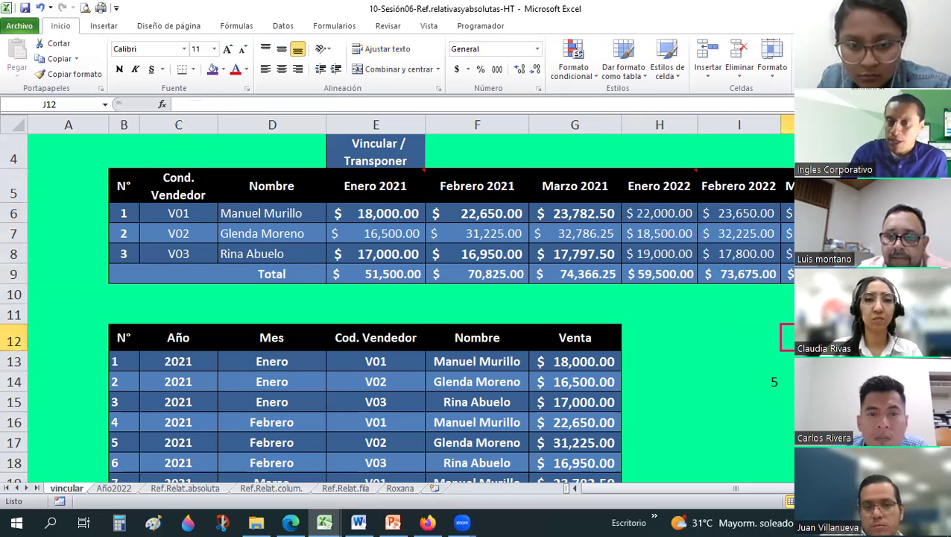
{"action": "left_click_drag", "start_coordinate": [376, 234], "coordinate": [789, 257]}
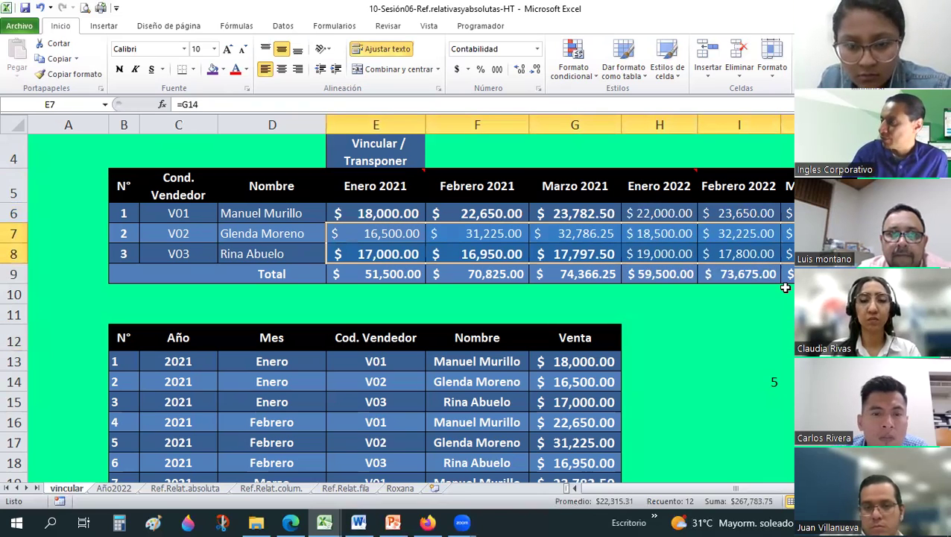
{"action": "left_click", "coordinate": [785, 288]}
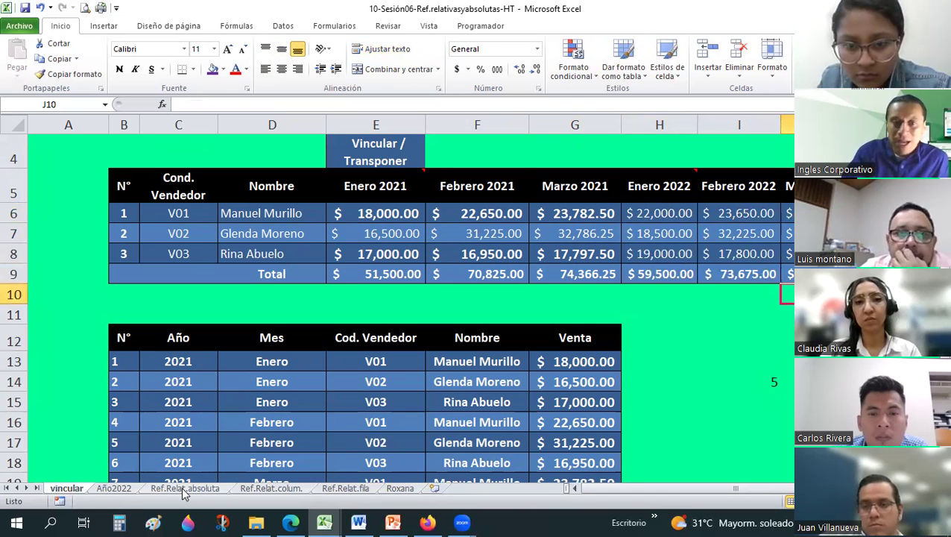
On Ref.Relat.absoluta, point out the Ganancia value 1.25 and the five product prices.
{"action": "left_click", "coordinate": [184, 489]}
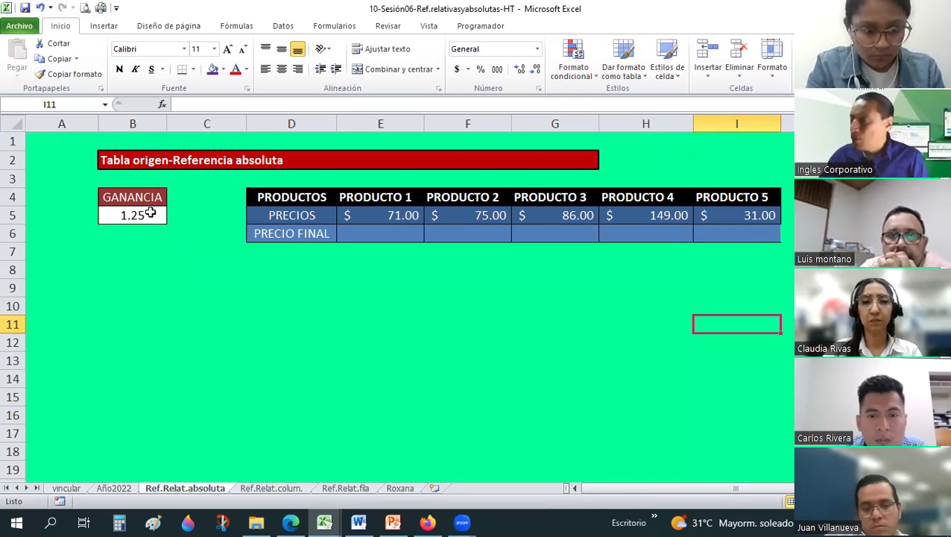
{"action": "left_click", "coordinate": [150, 213]}
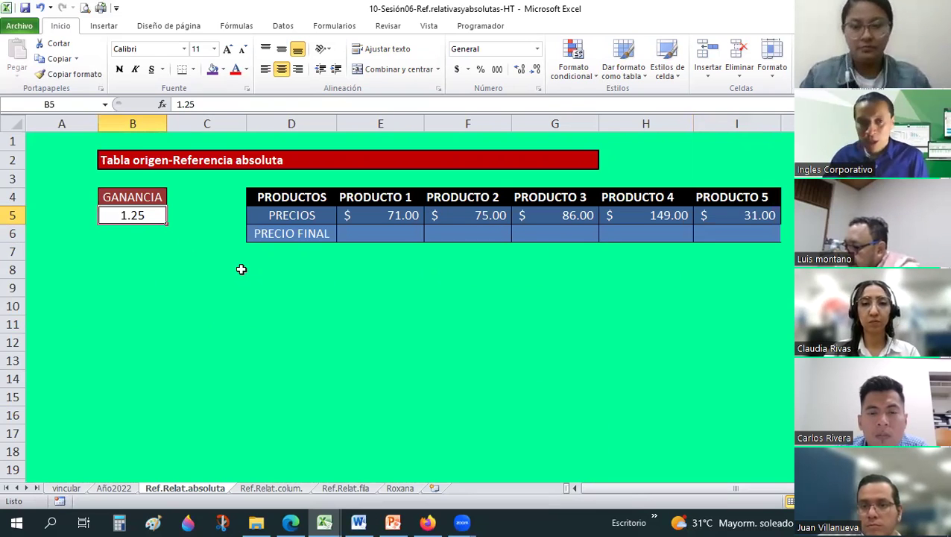
{"action": "left_click", "coordinate": [396, 215]}
{"action": "key", "text": "Right"}
{"action": "key", "text": "Right"}
{"action": "key", "text": "Right"}
{"action": "left_click_drag", "start_coordinate": [747, 207], "coordinate": [700, 204]}
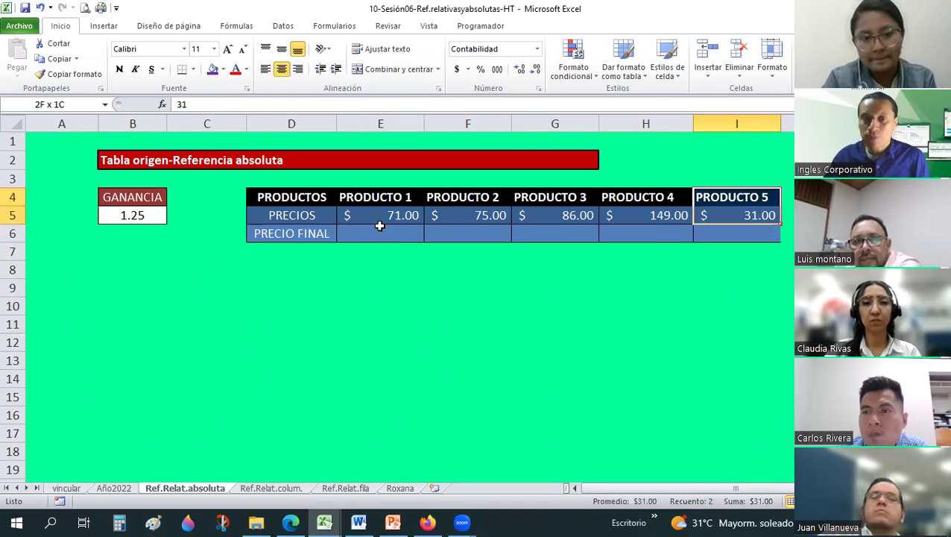
{"action": "left_click_drag", "start_coordinate": [380, 226], "coordinate": [374, 214]}
{"action": "left_click_drag", "start_coordinate": [181, 240], "coordinate": [137, 225]}
{"action": "left_click", "coordinate": [132, 216]}
{"action": "left_click", "coordinate": [379, 213]}
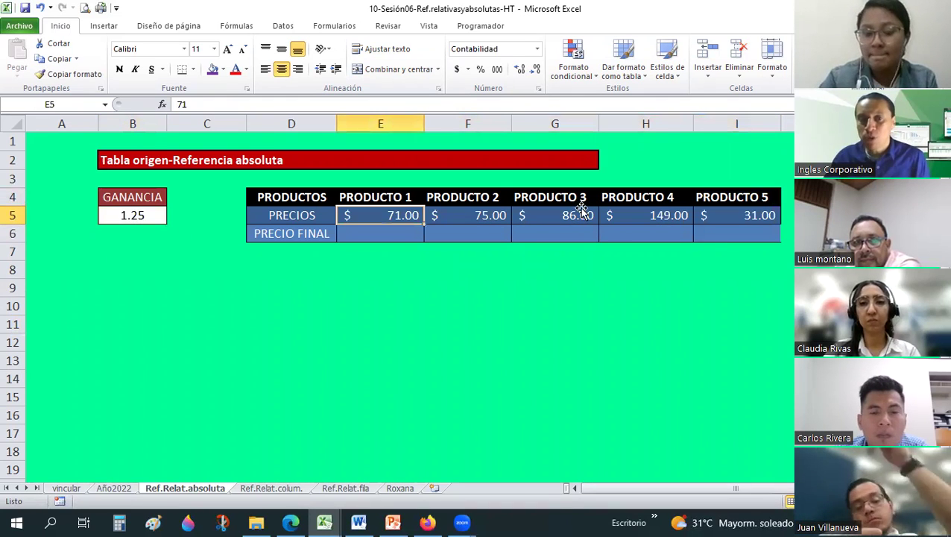
{"action": "left_click", "coordinate": [577, 212]}
{"action": "left_click", "coordinate": [128, 215]}
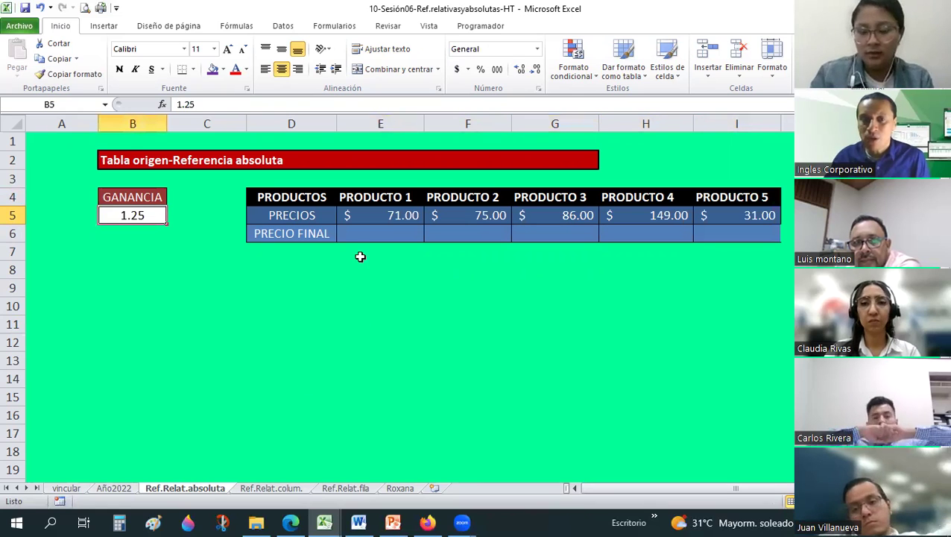
{"action": "left_click", "coordinate": [377, 233]}
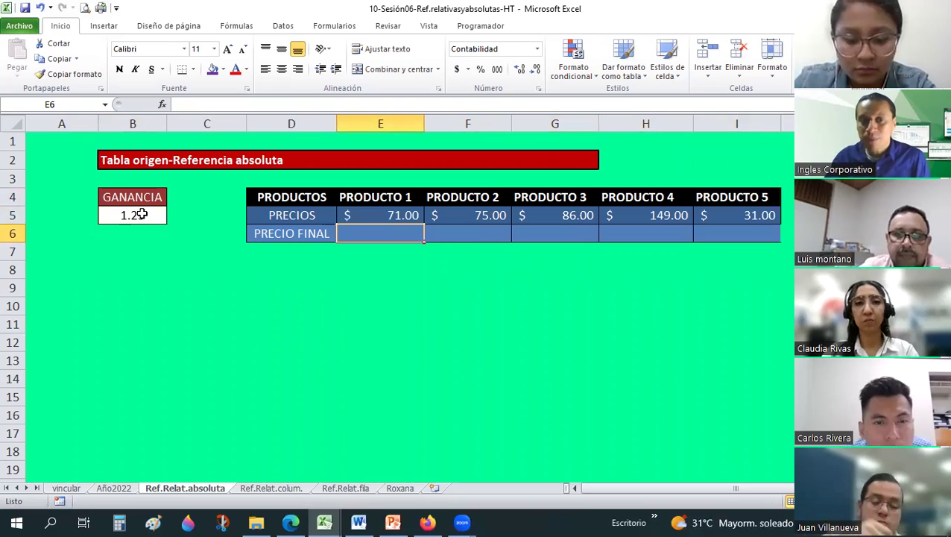
Enter the note Precio final= in E10 below the price table.
{"action": "left_click", "coordinate": [396, 304]}
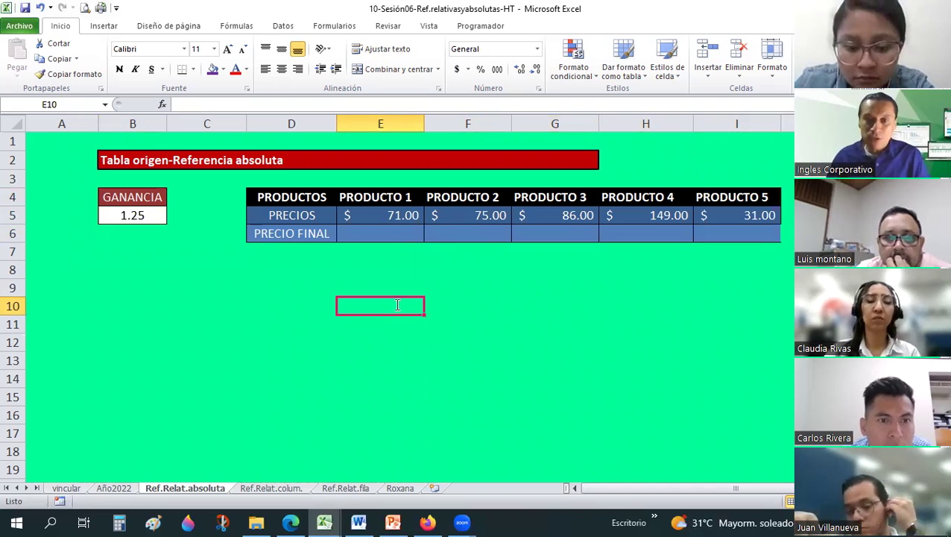
{"action": "type", "text": "Precio final"}
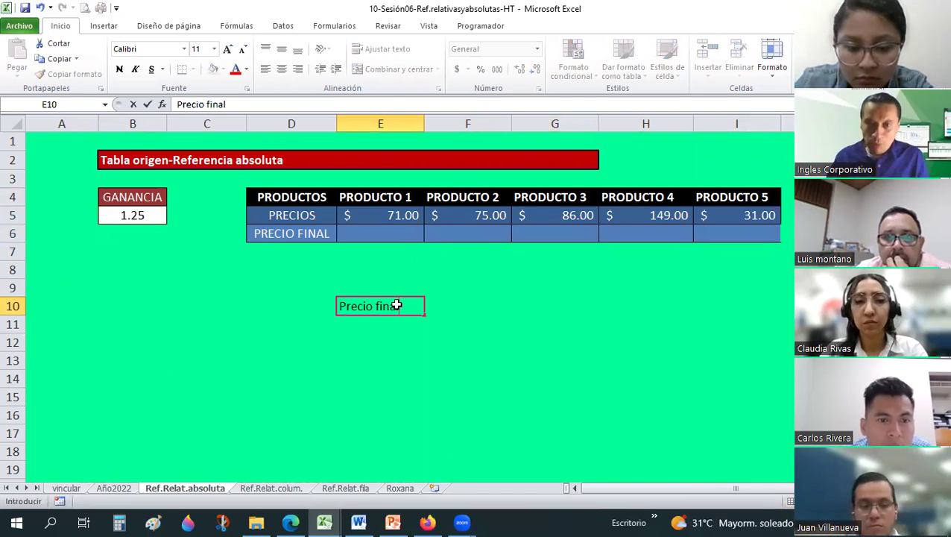
{"action": "key", "text": "Tab"}
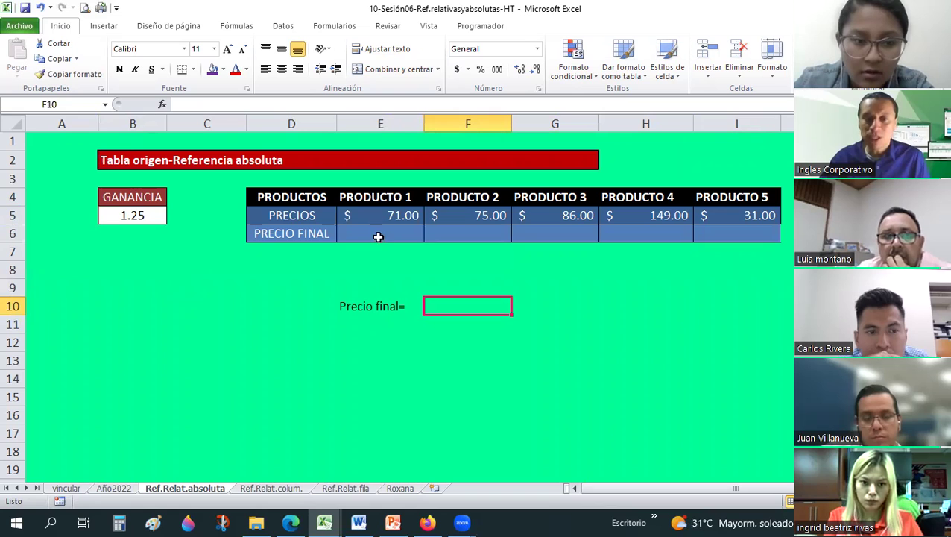
{"action": "left_click", "coordinate": [397, 222]}
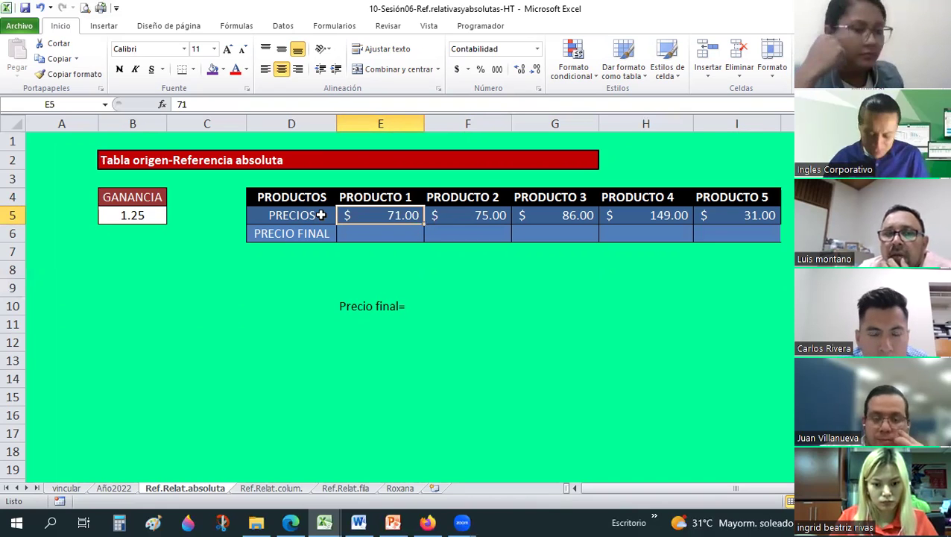
Replace the PRECIOS row label in D5 with Costo and look over the product costs.
{"action": "left_click", "coordinate": [323, 214]}
{"action": "type", "text": "Cos"}
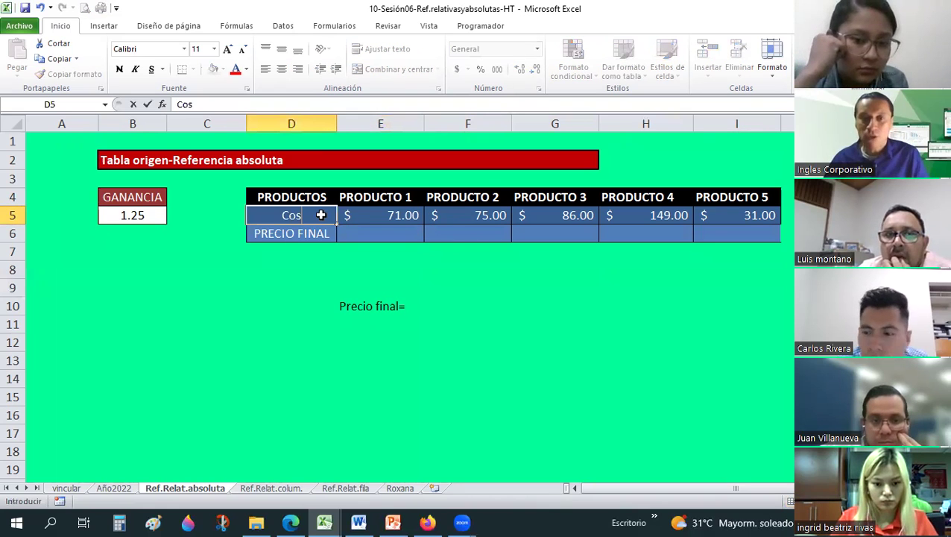
{"action": "type", "text": "to"}
{"action": "key", "text": "Return"}
{"action": "key", "text": "Up"}
{"action": "key", "text": "Right"}
{"action": "key", "text": "Right"}
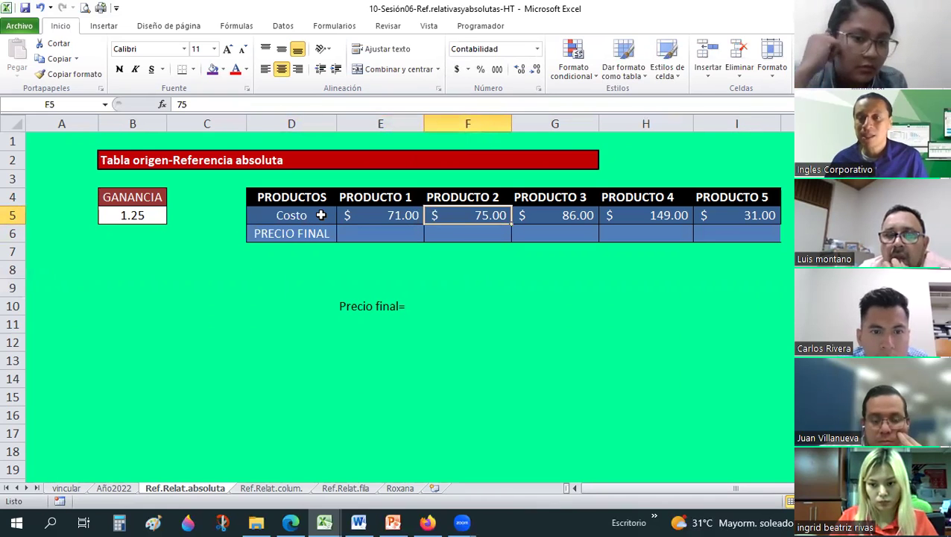
{"action": "key", "text": "Right"}
{"action": "key", "text": "Up"}
{"action": "key", "text": "Down"}
{"action": "key", "text": "Left"}
{"action": "key", "text": "Left"}
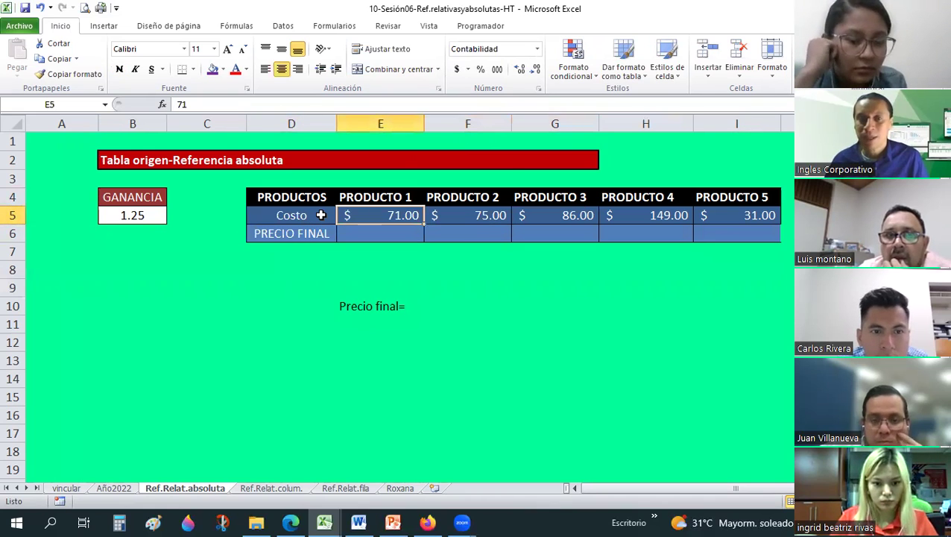
{"action": "key", "text": "Left"}
{"action": "key", "text": "Left"}
{"action": "key", "text": "Left"}
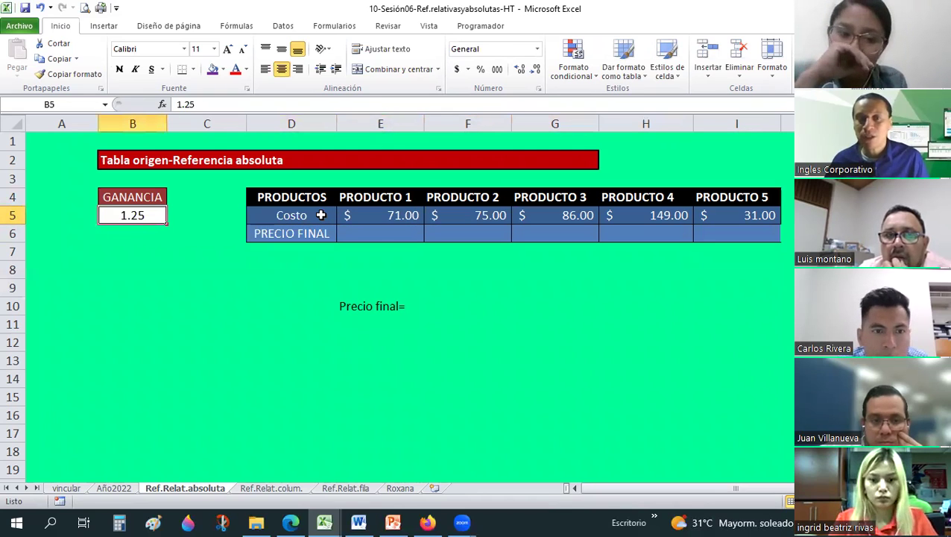
{"action": "key", "text": "Right"}
{"action": "key", "text": "Right"}
{"action": "key", "text": "Right"}
{"action": "key", "text": "Right"}
{"action": "key", "text": "Right"}
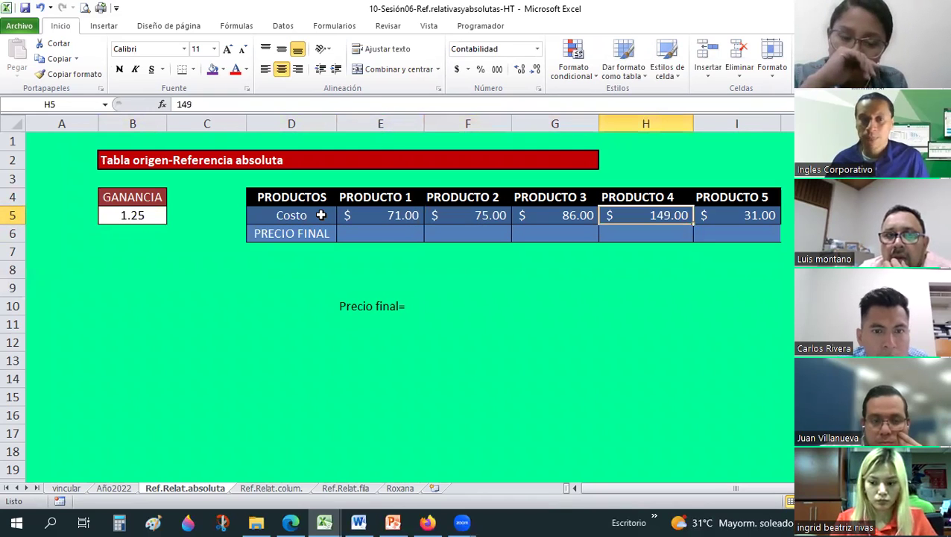
Move to F10, the empty cell beside the Precio final= note.
{"action": "left_click", "coordinate": [321, 215]}
{"action": "key", "text": "Down"}
{"action": "key", "text": "Down"}
{"action": "key", "text": "Down"}
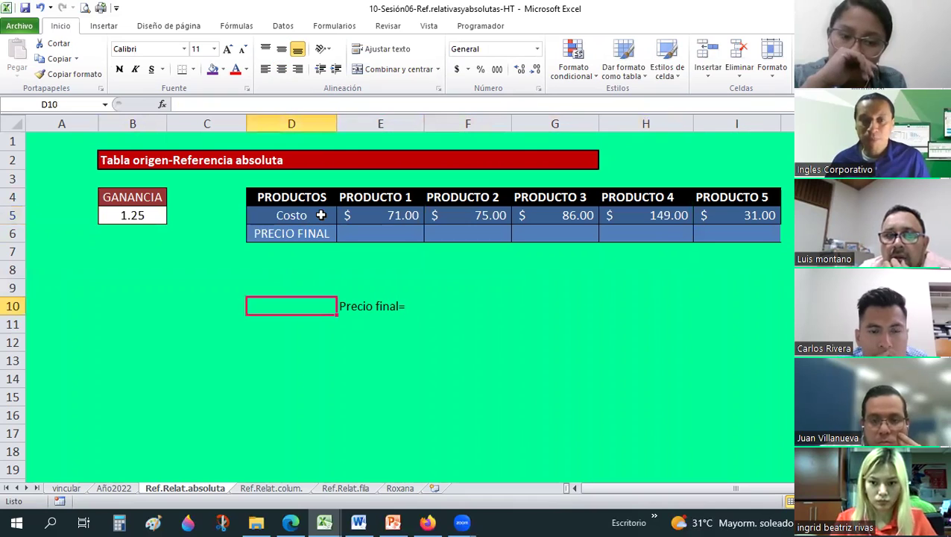
{"action": "key", "text": "Right"}
{"action": "key", "text": "Left"}
{"action": "key", "text": "Up"}
{"action": "key", "text": "Up"}
{"action": "key", "text": "Up"}
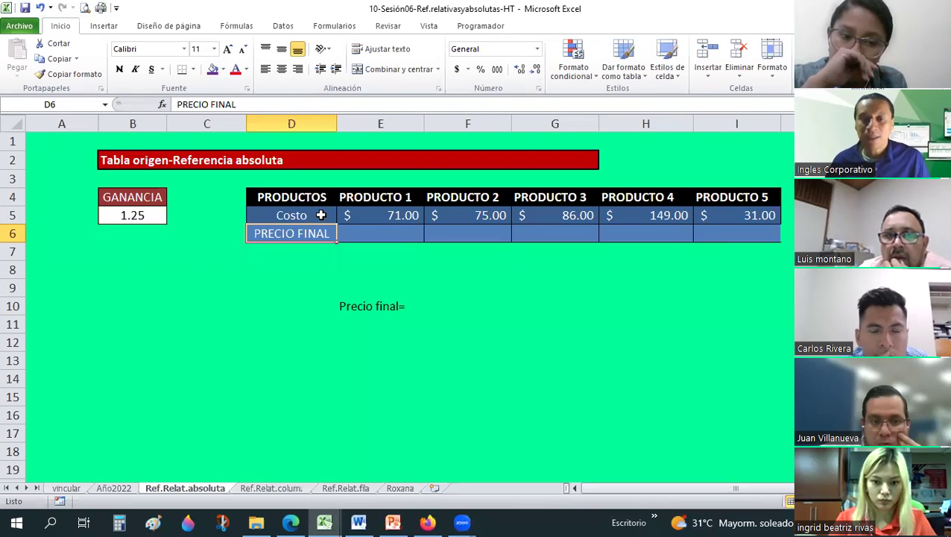
{"action": "key", "text": "Down"}
{"action": "key", "text": "Down"}
{"action": "key", "text": "Down"}
{"action": "key", "text": "Right"}
{"action": "key", "text": "Right"}
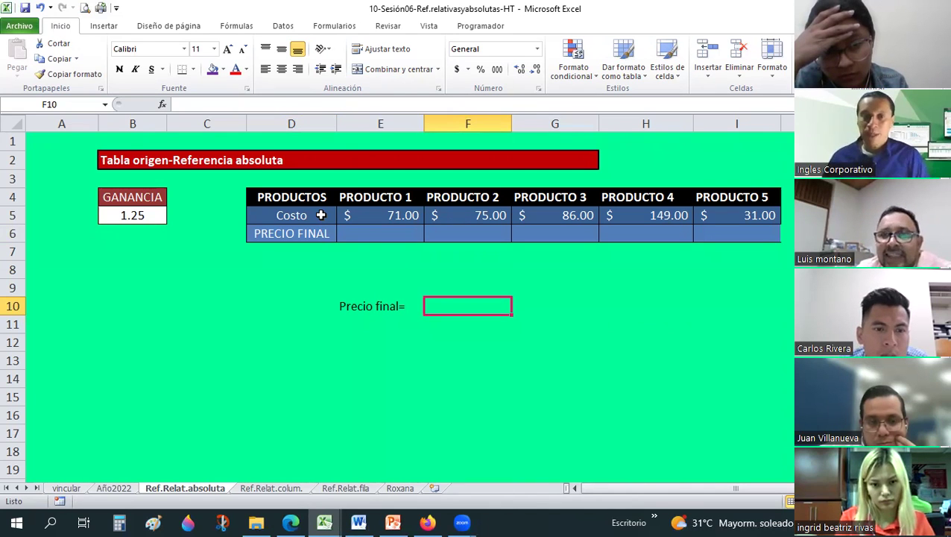
Write the explanation Costo del producto x ganancia in F10.
{"action": "type", "text": "Co"}
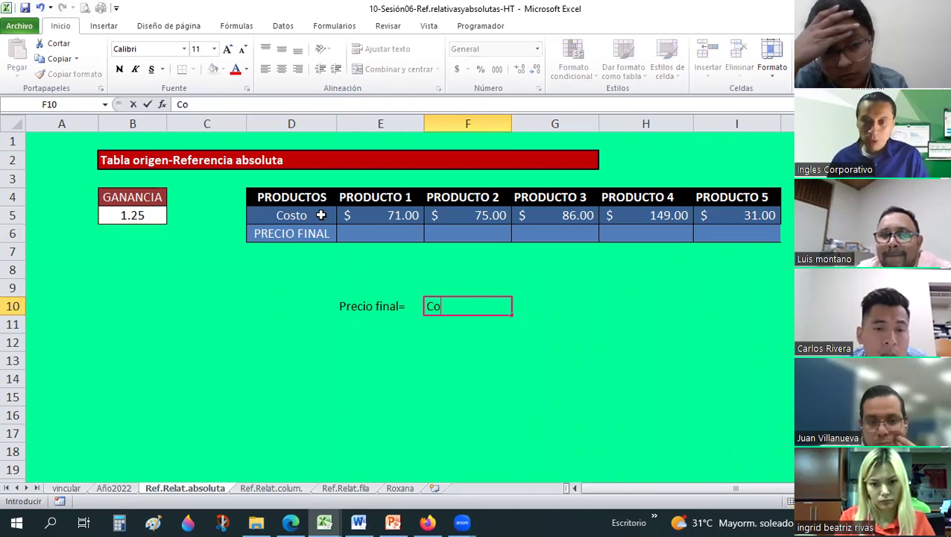
{"action": "type", "text": "sto del producto"}
{"action": "key", "text": "Return"}
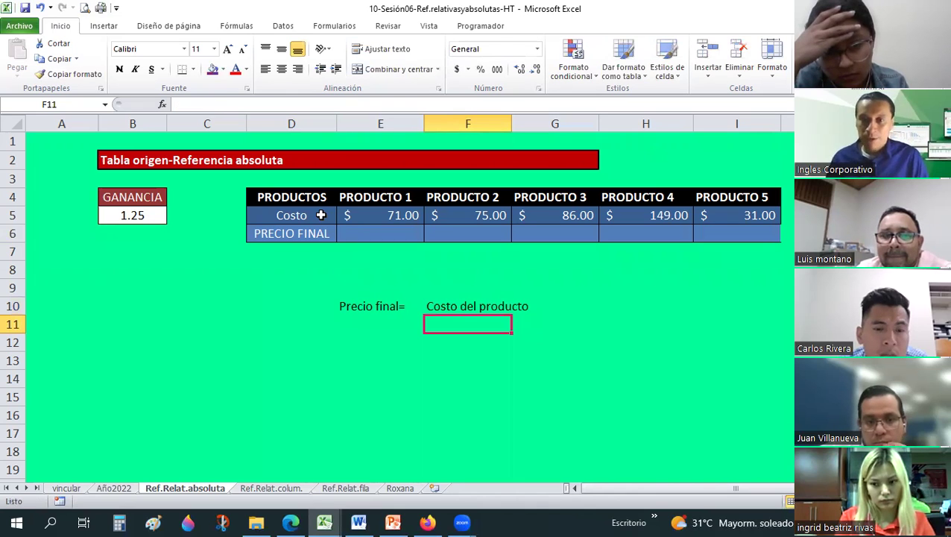
{"action": "key", "text": "Up"}
{"action": "key", "text": "F2"}
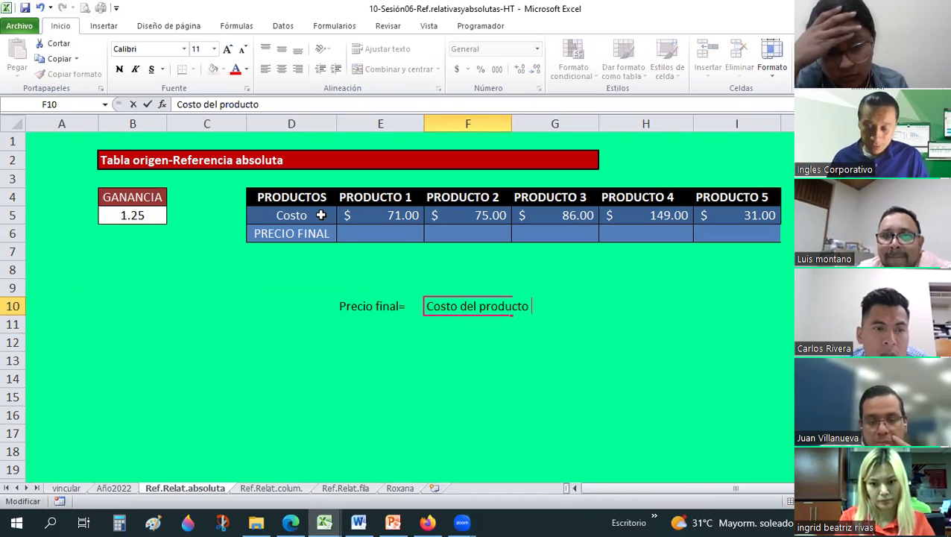
{"action": "type", "text": "x ganancia"}
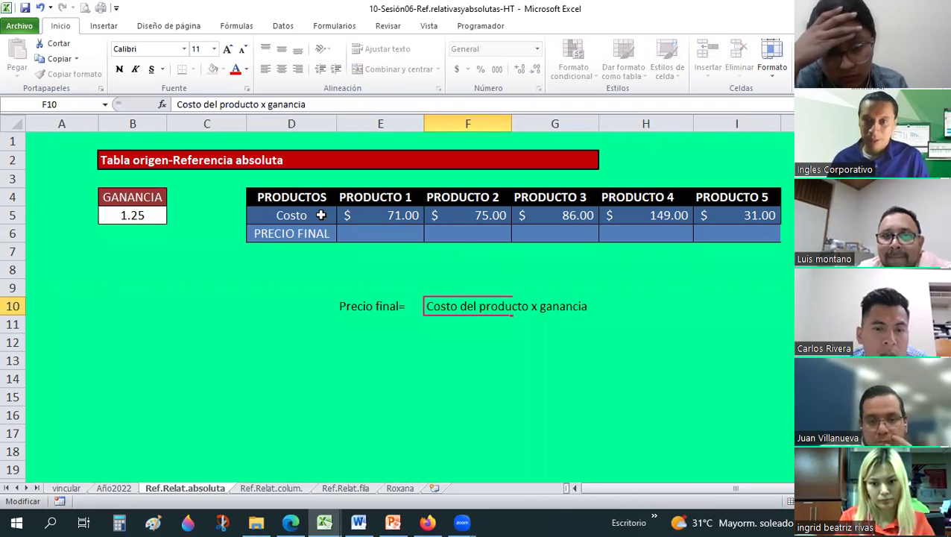
{"action": "key", "text": "ctrl+Return"}
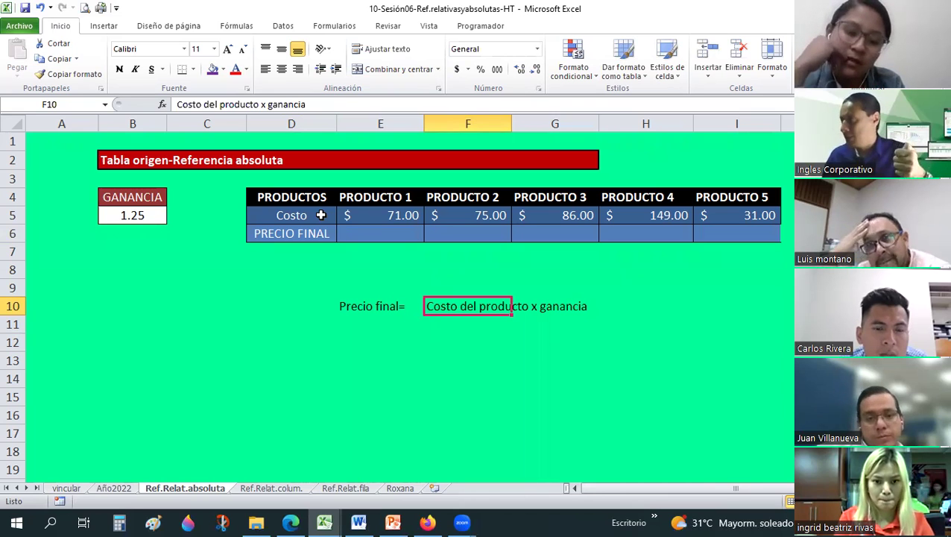
Point out the Precio final= label and the empty PRECIO FINAL cells.
{"action": "key", "text": "Up"}
{"action": "key", "text": "Down"}
{"action": "key", "text": "Down"}
{"action": "key", "text": "Up"}
{"action": "key", "text": "Left"}
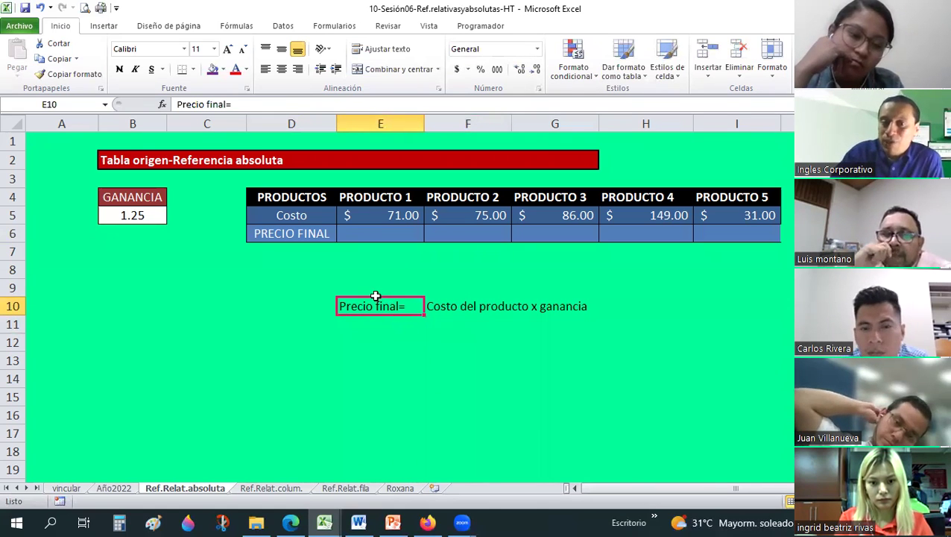
{"action": "key", "text": "Return"}
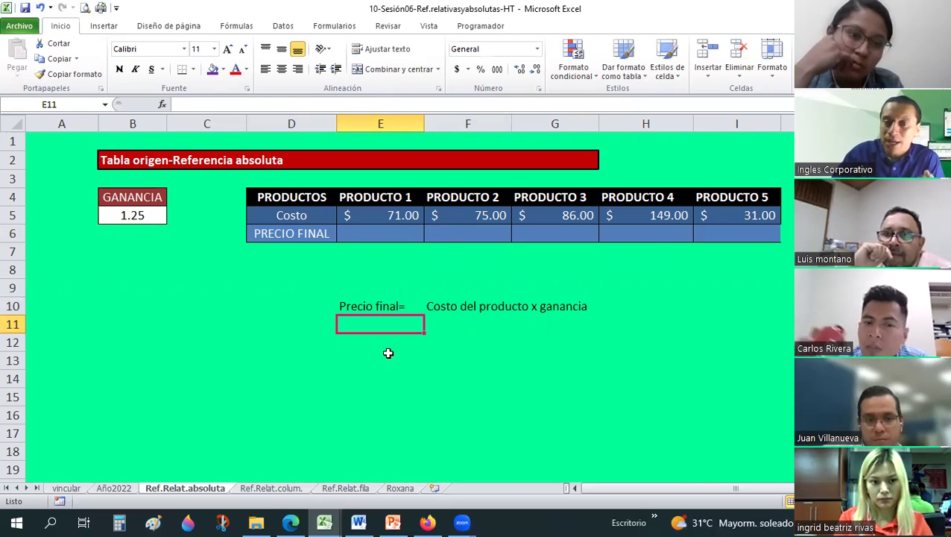
{"action": "left_click", "coordinate": [370, 306]}
{"action": "left_click", "coordinate": [358, 231]}
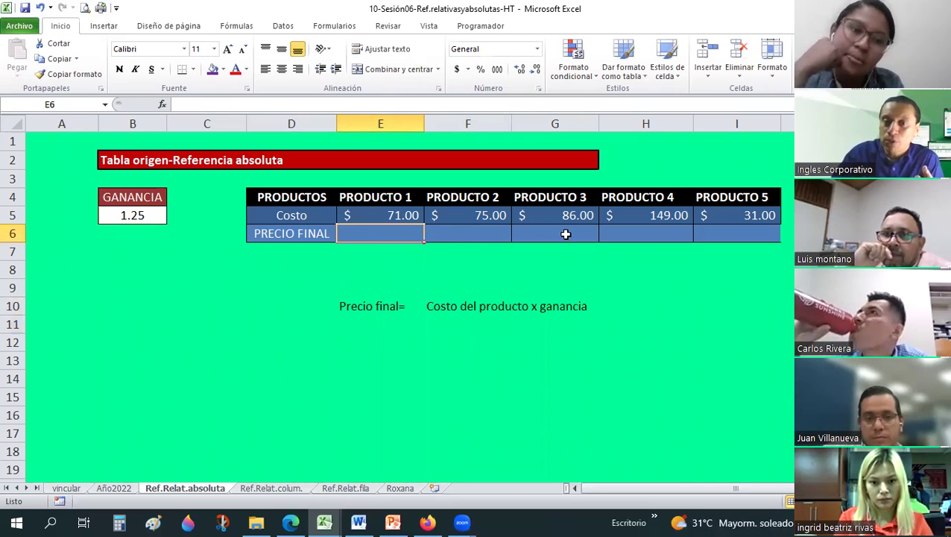
{"action": "left_click", "coordinate": [561, 233]}
{"action": "key", "text": "Right"}
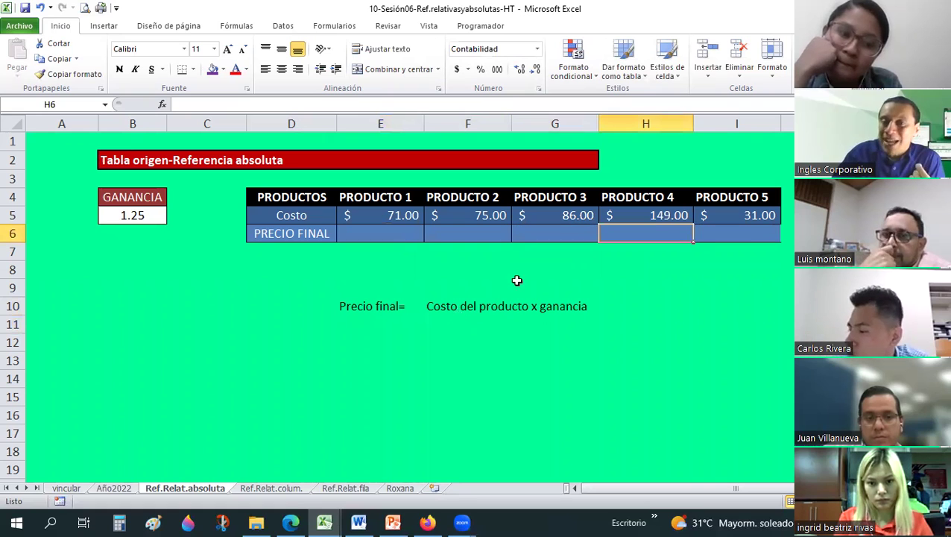
Point to the Producto 2 and 4 PRECIO FINAL cells, ending on Producto 1's E6.
{"action": "left_click", "coordinate": [499, 305]}
{"action": "left_click", "coordinate": [533, 357]}
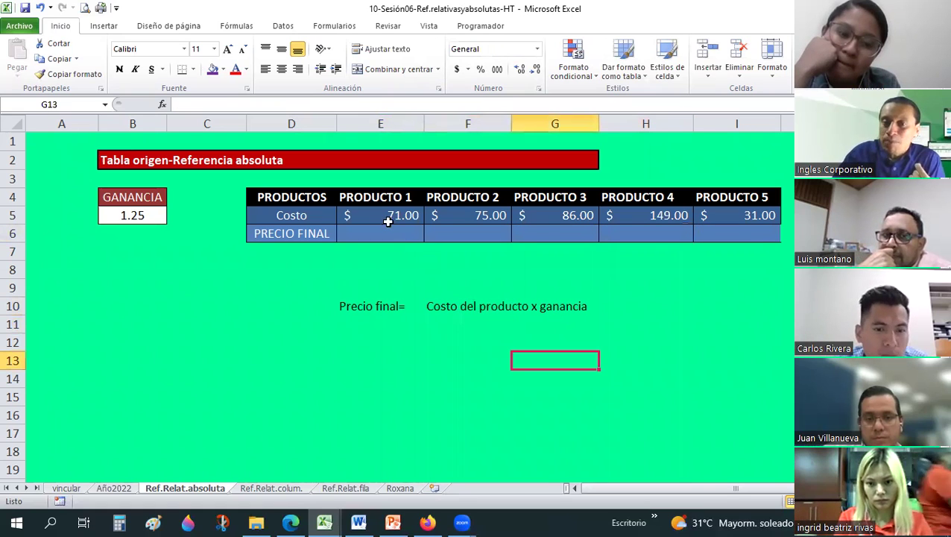
{"action": "left_click", "coordinate": [457, 234]}
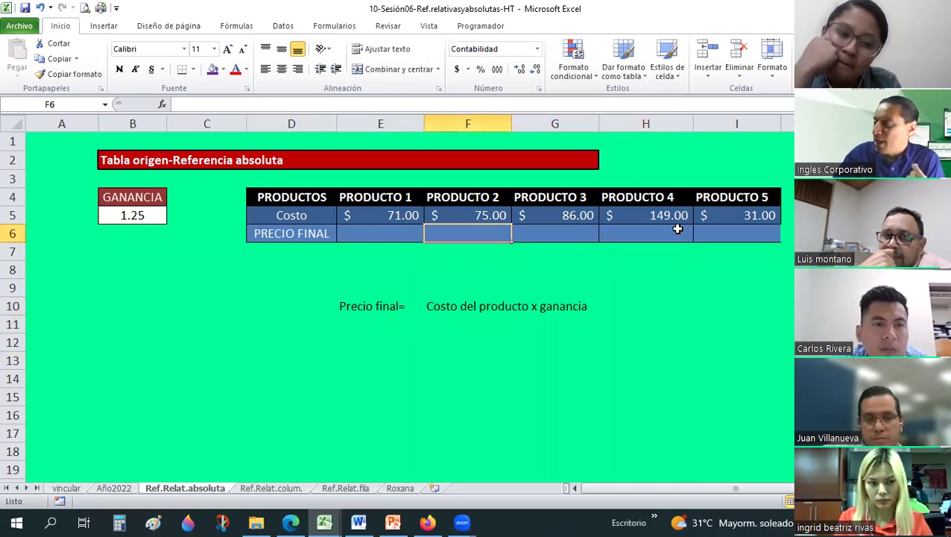
{"action": "left_click", "coordinate": [646, 233]}
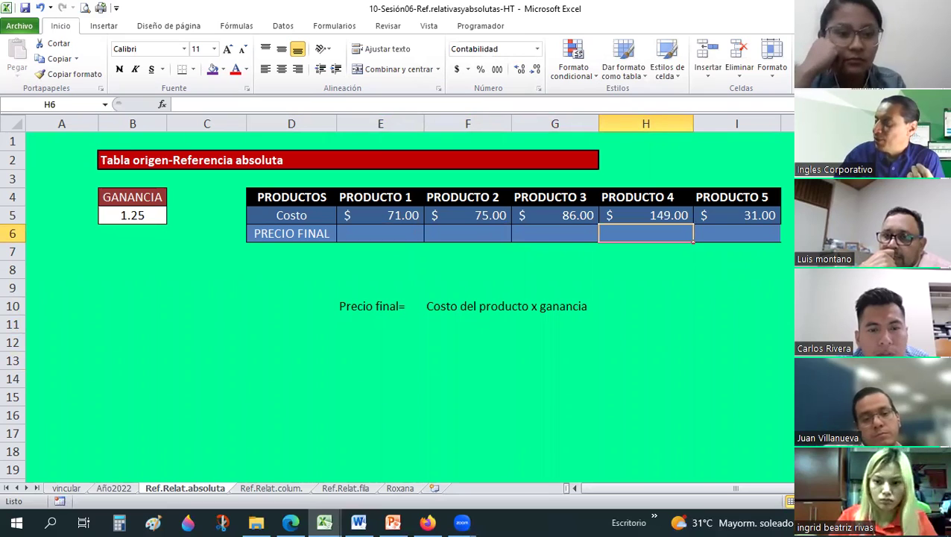
{"action": "key", "text": "alt+Tab"}
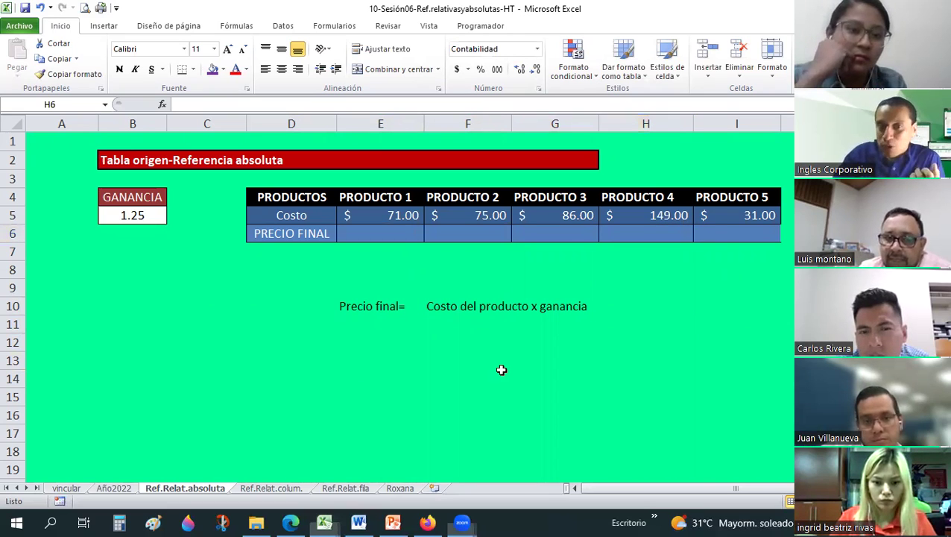
{"action": "left_click", "coordinate": [376, 233]}
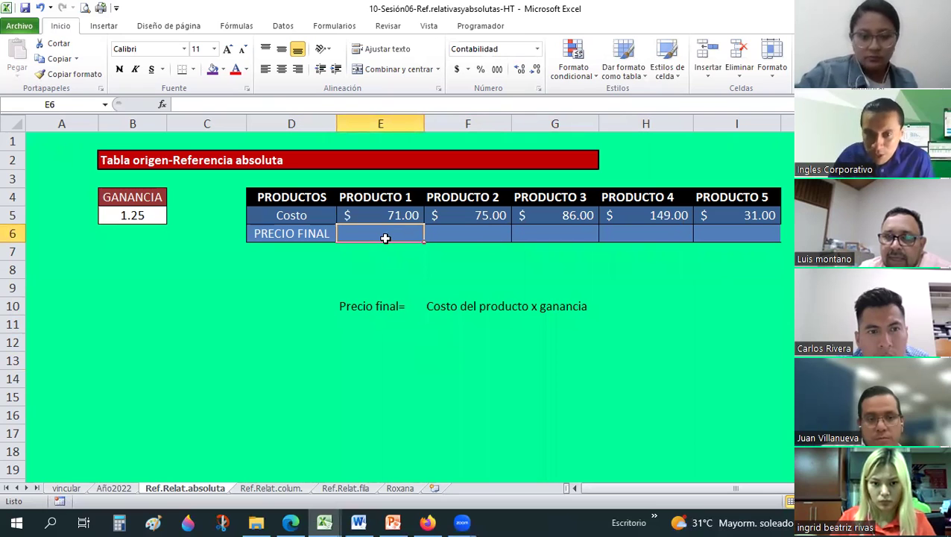
{"action": "left_click", "coordinate": [377, 302]}
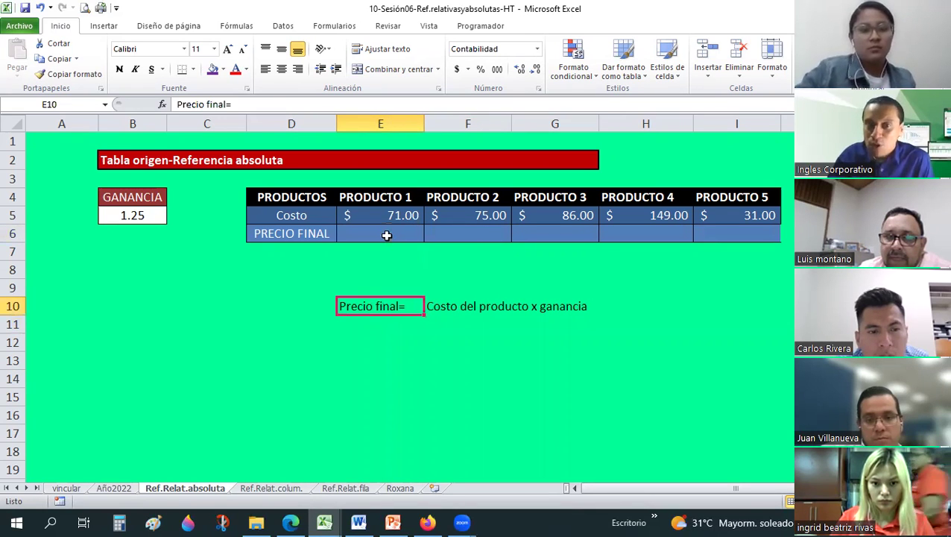
{"action": "key", "text": "Up"}
{"action": "key", "text": "Up"}
{"action": "key", "text": "Up"}
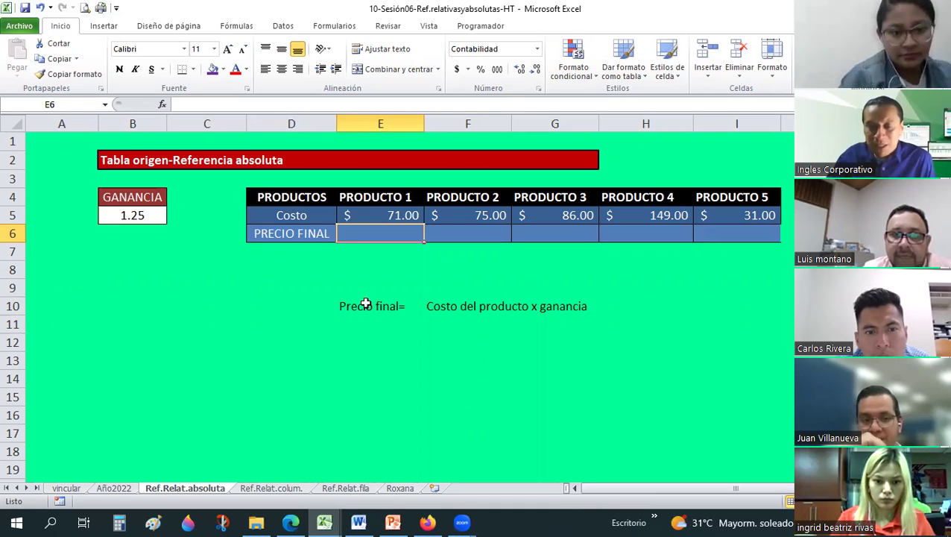
Review the Costo del producto x ganancia explanation and bring column A back into view.
{"action": "left_click", "coordinate": [410, 305]}
{"action": "left_click", "coordinate": [614, 297], "text": "shift"}
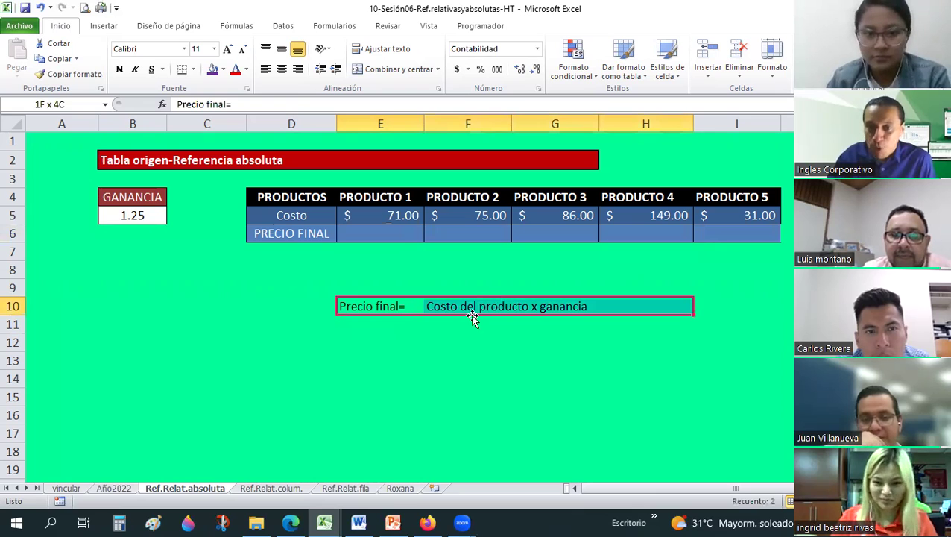
{"action": "key", "text": "Right"}
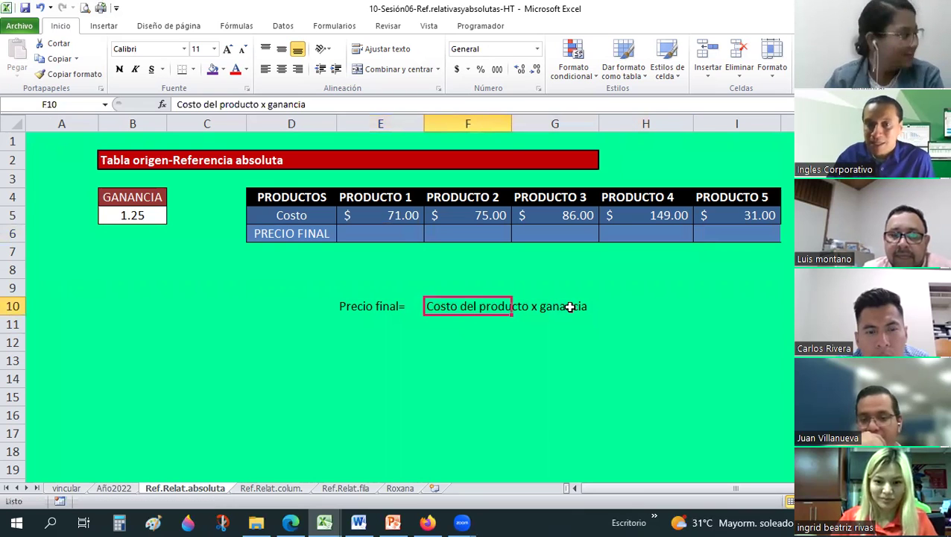
{"action": "left_click", "coordinate": [570, 307]}
{"action": "key", "text": "Left"}
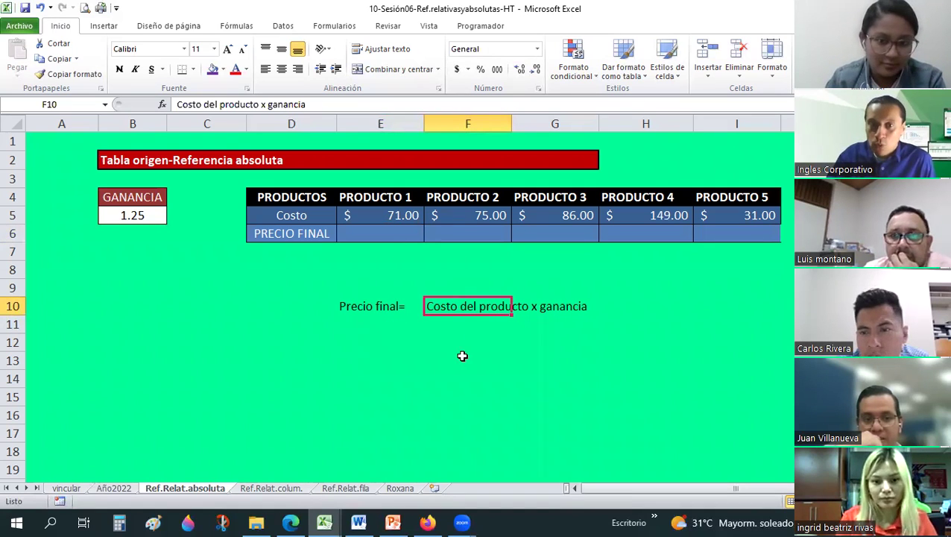
{"action": "scroll", "coordinate": [359, 299], "scroll_direction": "up", "scroll_amount": 1}
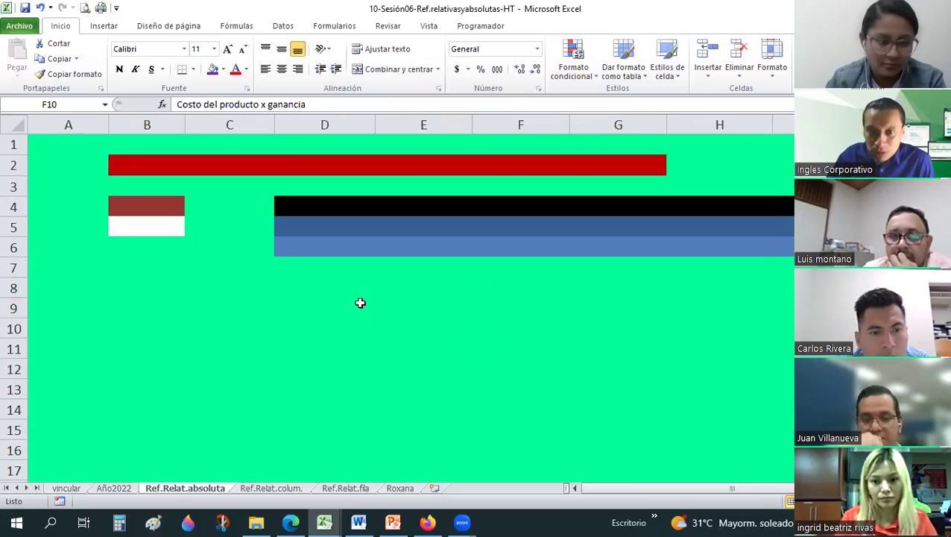
{"action": "scroll", "coordinate": [360, 303], "scroll_direction": "up", "scroll_amount": 1}
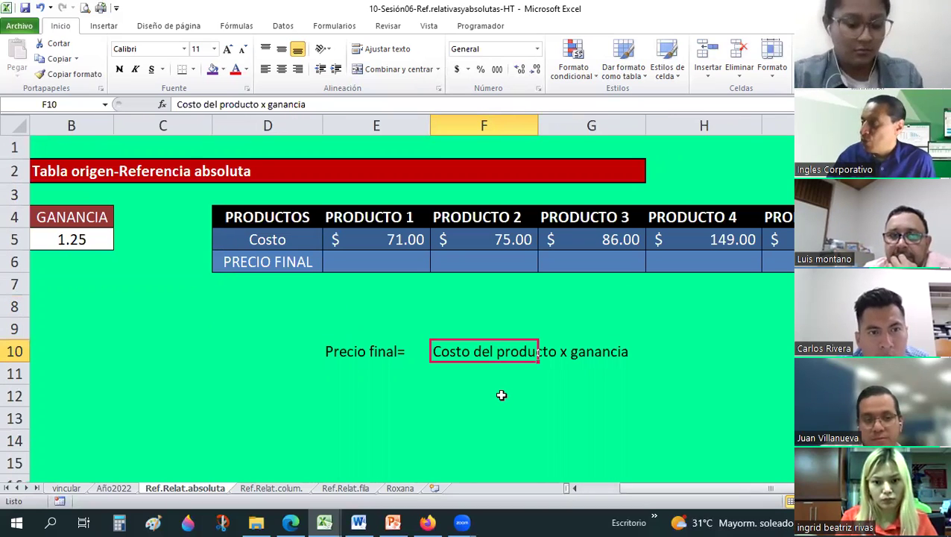
{"action": "left_click", "coordinate": [575, 489]}
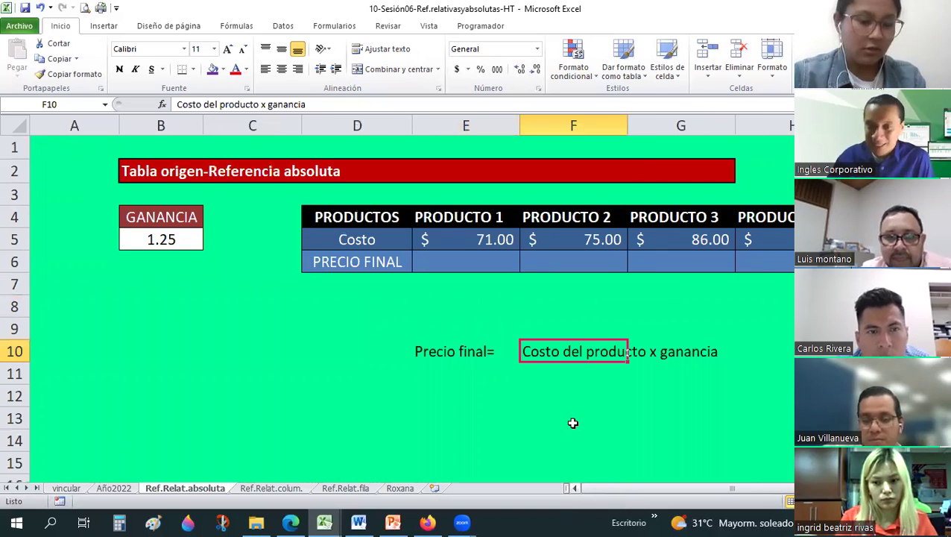
Enter the worked example 71x1.25 in F12, then select E6.
{"action": "left_click", "coordinate": [560, 388]}
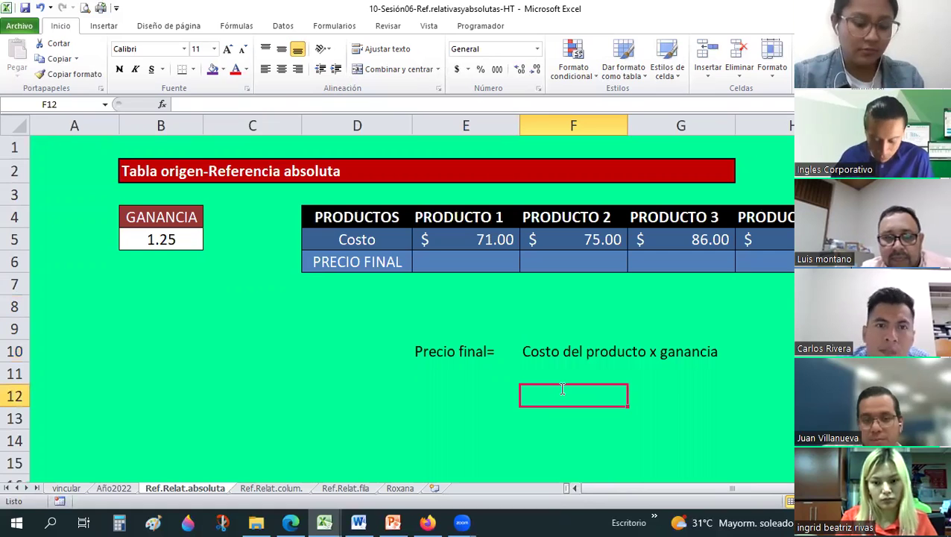
{"action": "type", "text": "71x"}
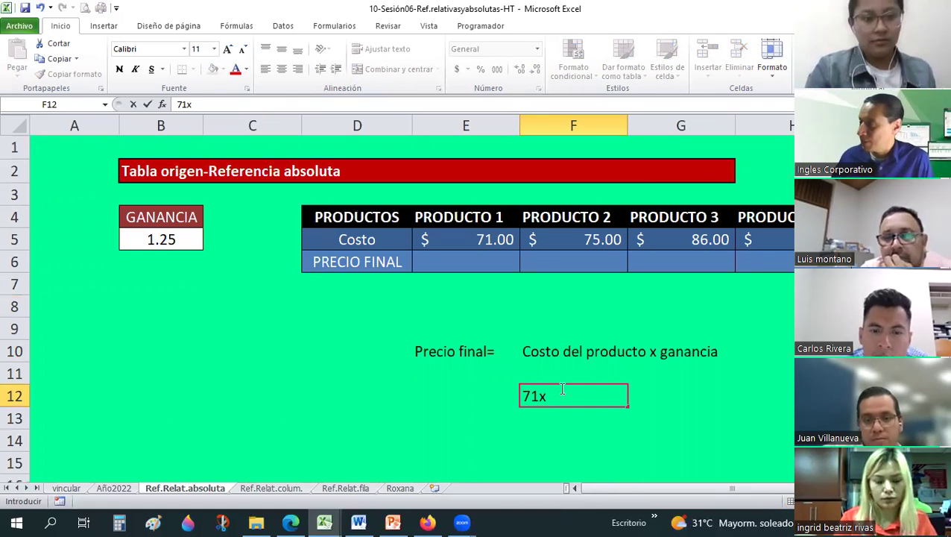
{"action": "type", "text": "1.25"}
{"action": "key", "text": "Return"}
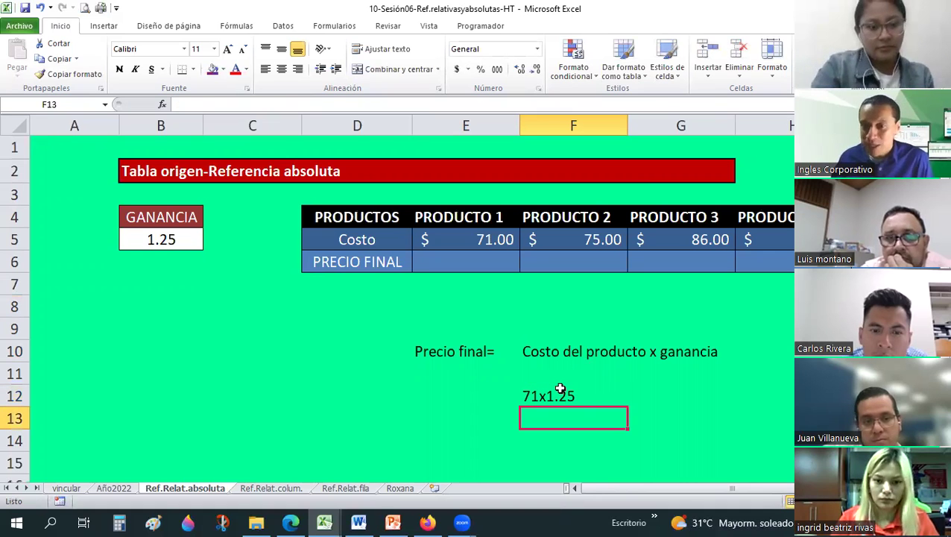
{"action": "left_click", "coordinate": [560, 388]}
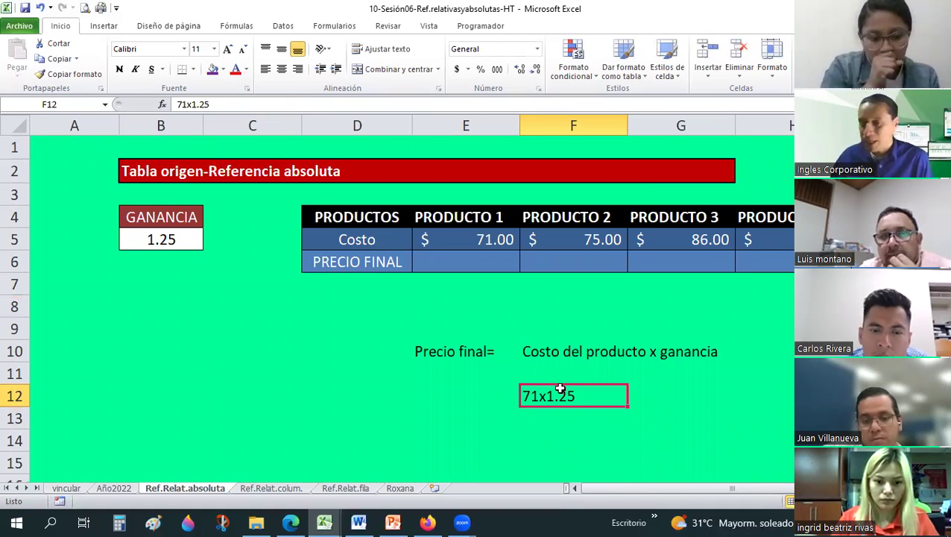
{"action": "left_click", "coordinate": [506, 269]}
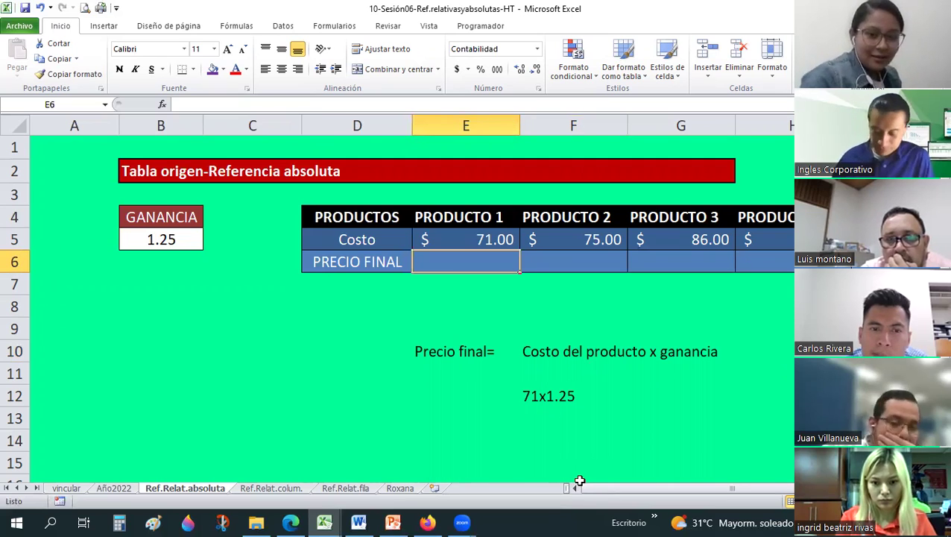
Enter the formula =E5*$B$5 for Producto 1, multiplying its cost by the absolute Ganancia cell.
{"action": "type", "text": "="}
{"action": "left_click", "coordinate": [483, 235]}
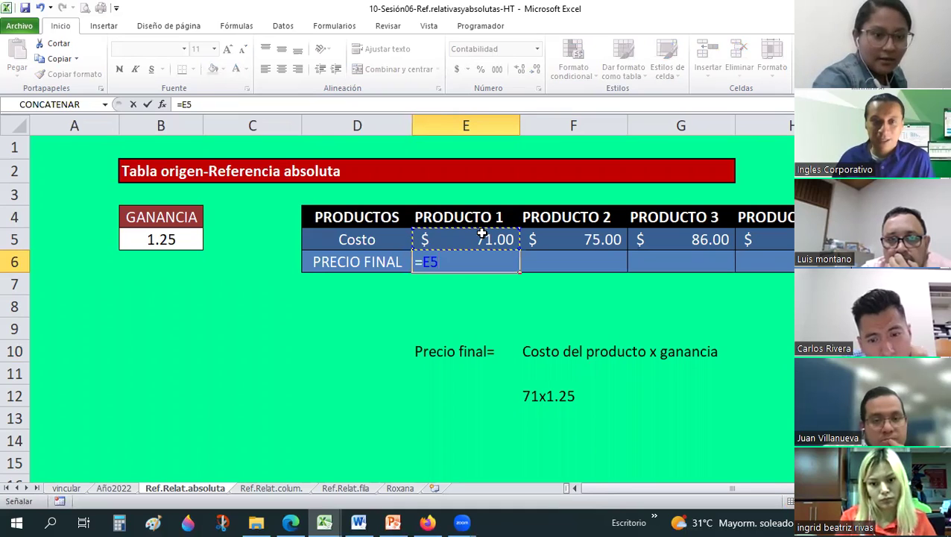
{"action": "type", "text": "*"}
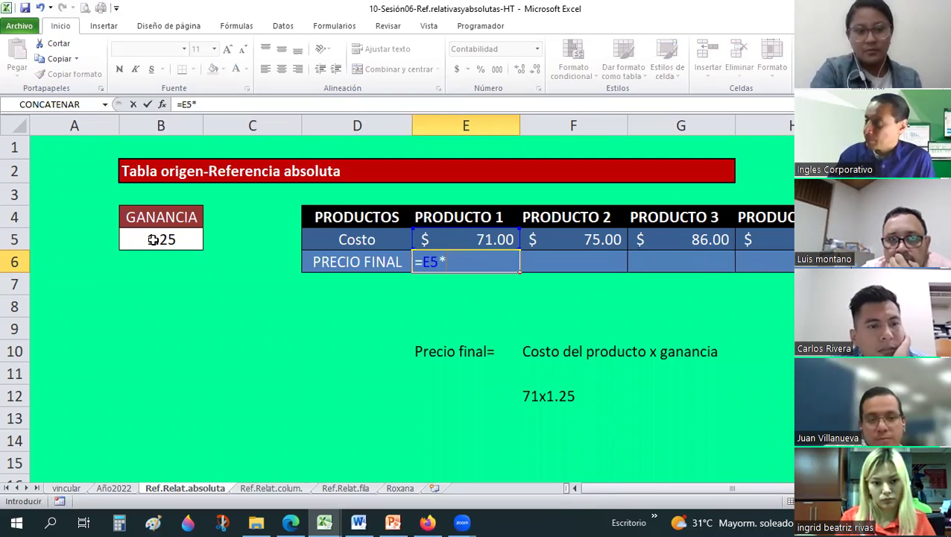
{"action": "left_click", "coordinate": [152, 239]}
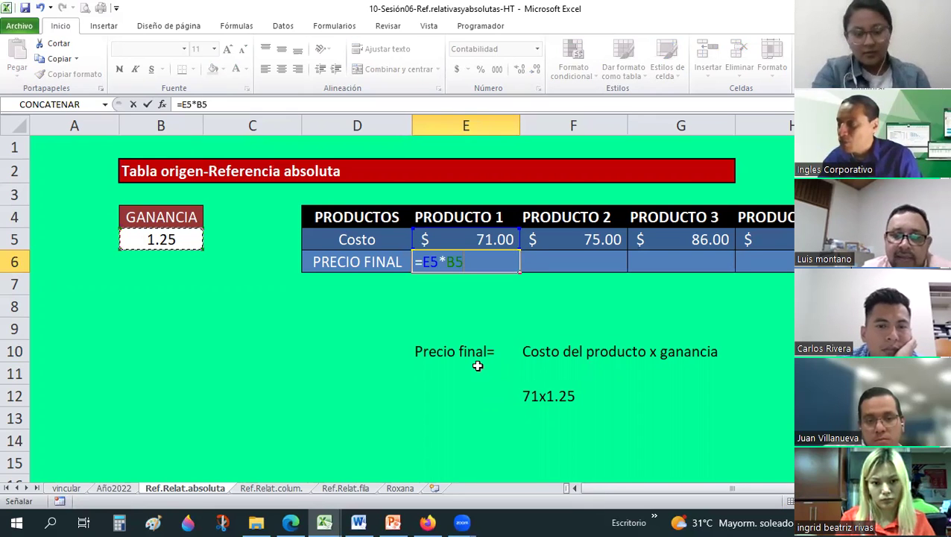
{"action": "key", "text": "F4"}
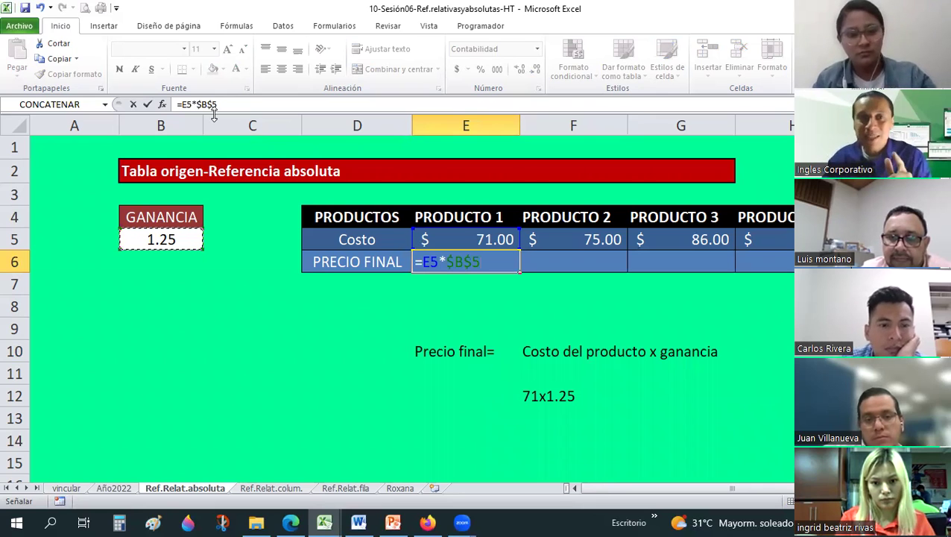
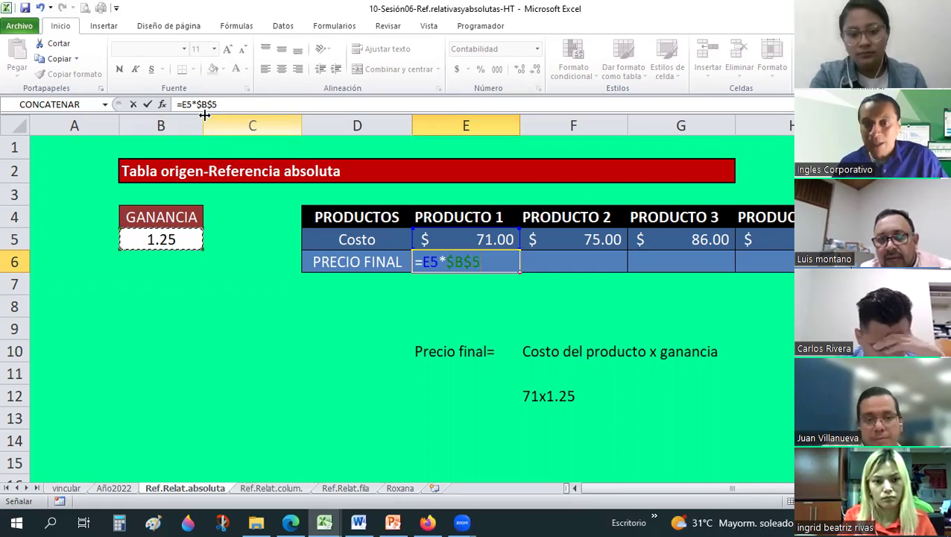
Commit =E5*$B$5 in E6 and copy it to F6, checking the PRODUCTO 2 cost and GANANCIA.
{"action": "key", "text": "Return"}
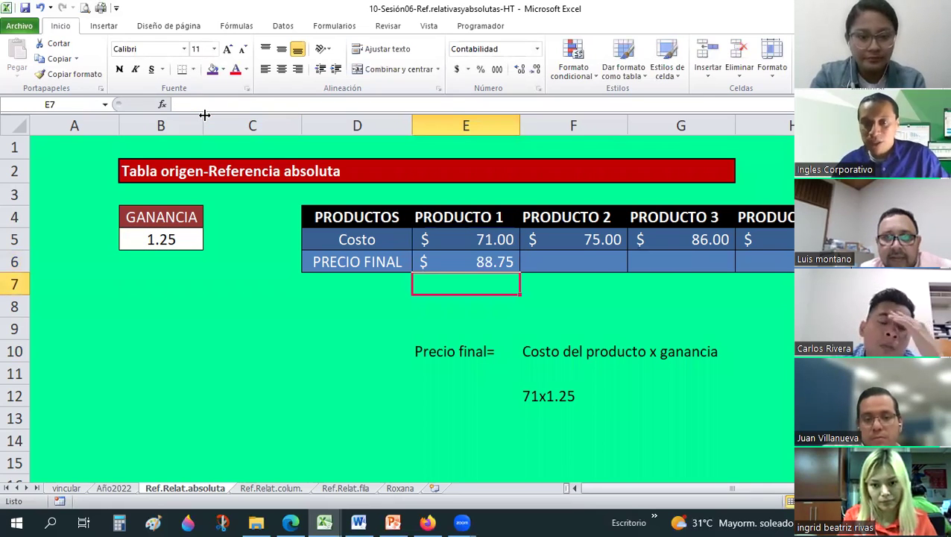
{"action": "left_click", "coordinate": [511, 255]}
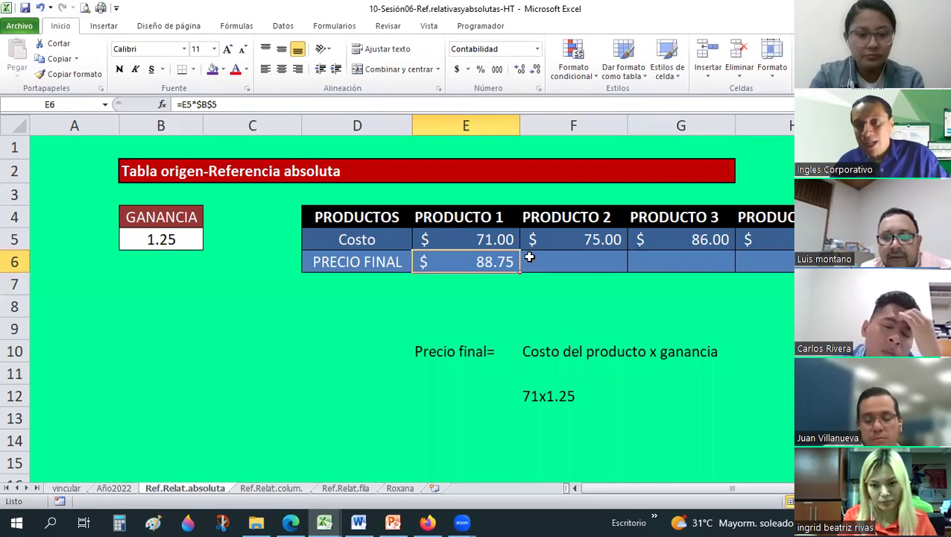
{"action": "left_click", "coordinate": [611, 261]}
{"action": "left_click", "coordinate": [479, 266]}
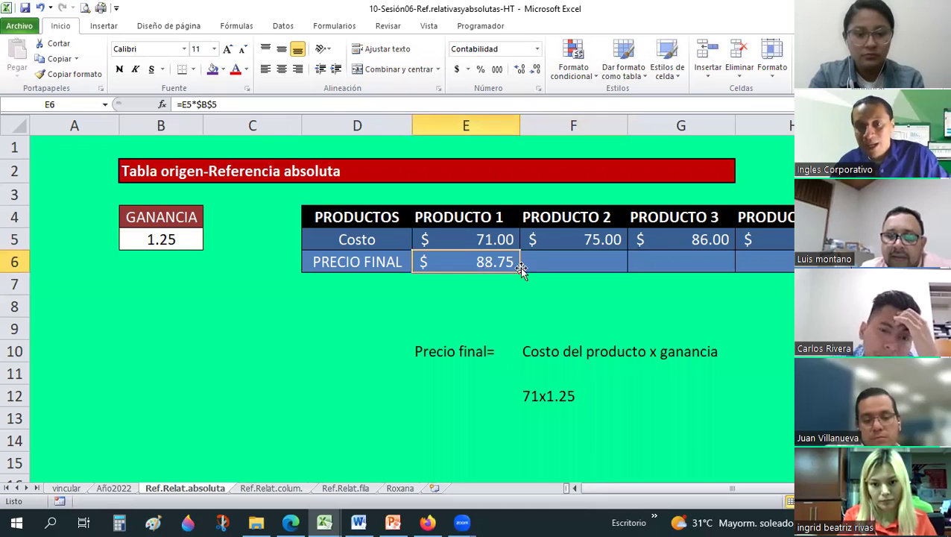
{"action": "mouse_move", "coordinate": [520, 272]}
{"action": "left_mouse_down"}
{"action": "mouse_move", "coordinate": [618, 272]}
{"action": "mouse_move", "coordinate": [585, 259]}
{"action": "left_mouse_up"}
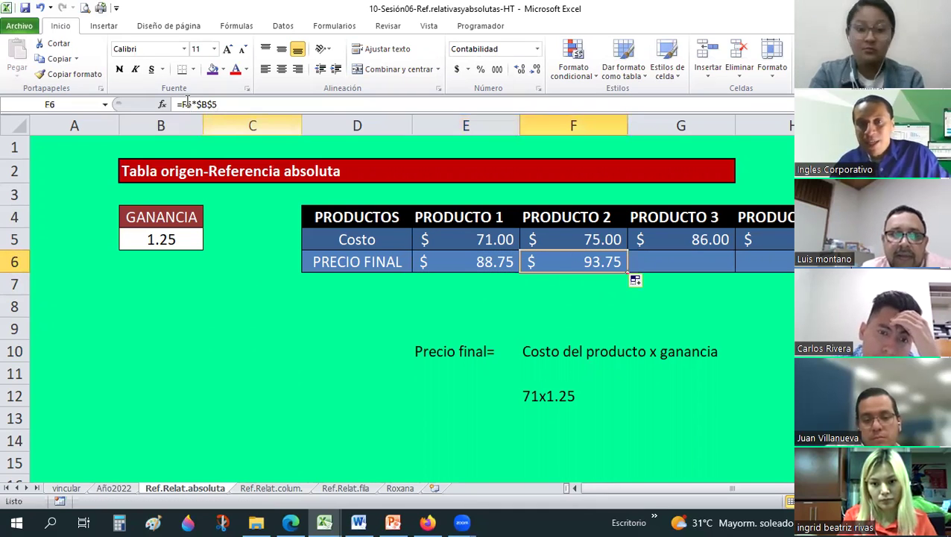
{"action": "left_click", "coordinate": [582, 237]}
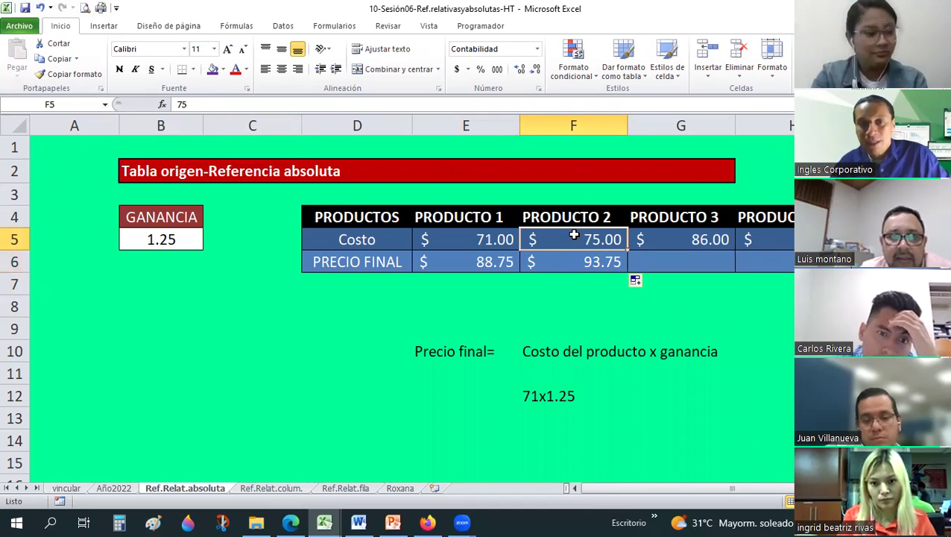
{"action": "key", "text": "Down"}
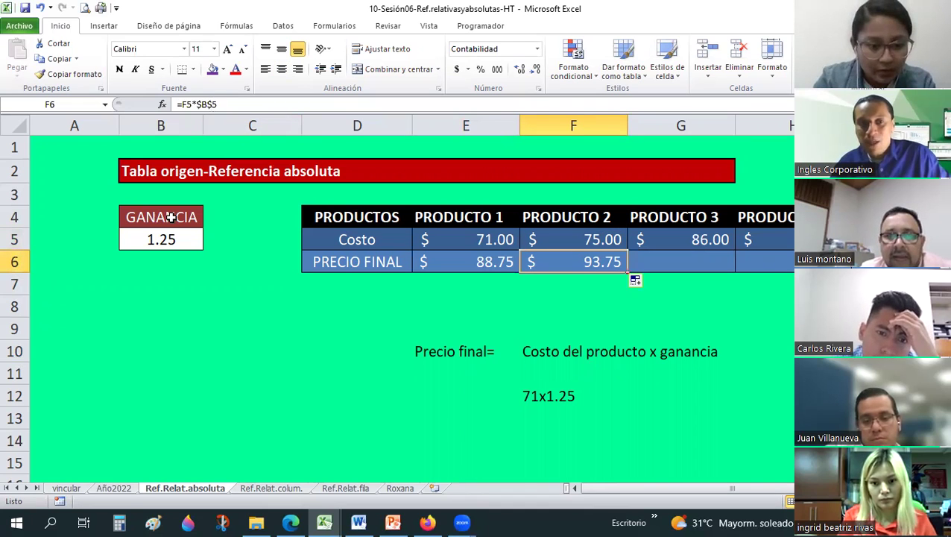
{"action": "left_click", "coordinate": [173, 238]}
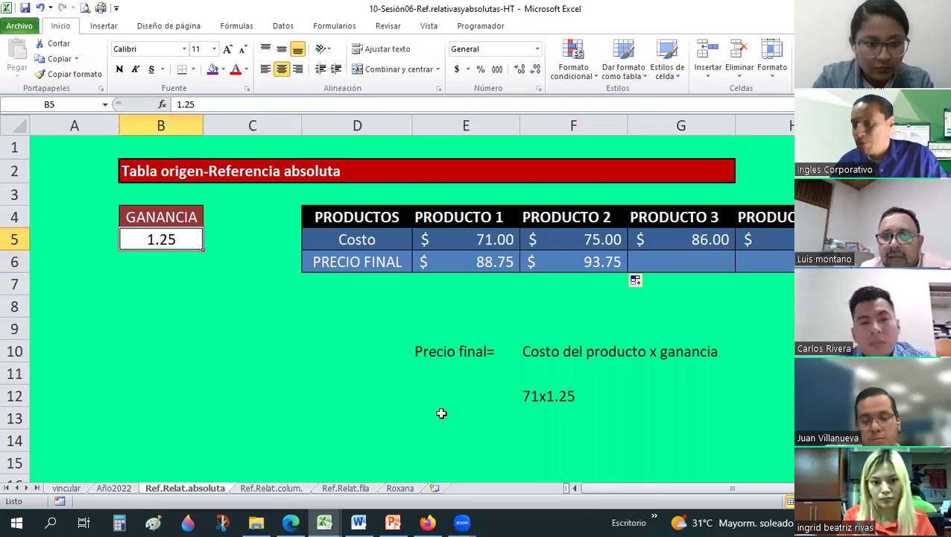
Fill the final-price formula from F6 across to I6, giving 107.50, 186.25 and 38.75.
{"action": "left_click", "coordinate": [625, 267]}
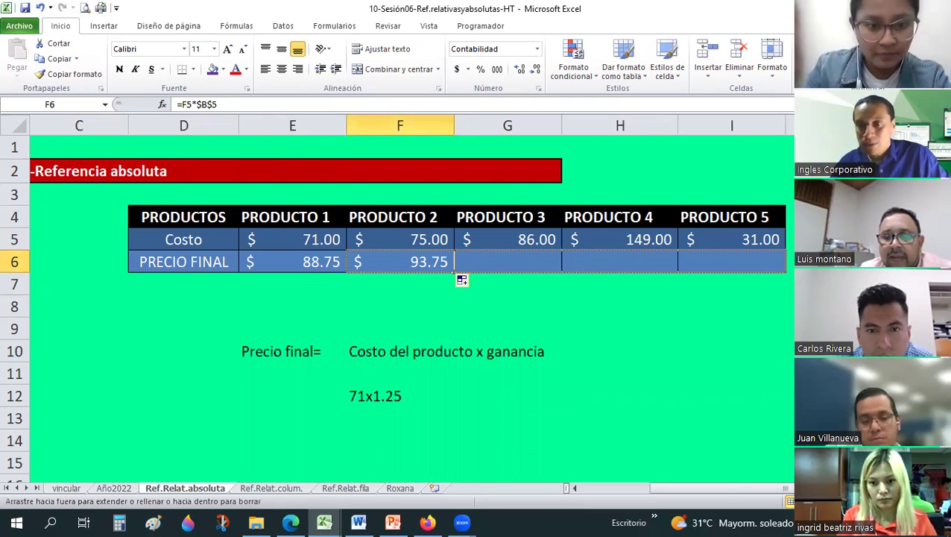
{"action": "left_click_drag", "start_coordinate": [628, 273], "coordinate": [743, 265]}
{"action": "left_click", "coordinate": [743, 265]}
{"action": "key", "text": "Left"}
{"action": "key", "text": "Left"}
{"action": "key", "text": "Left"}
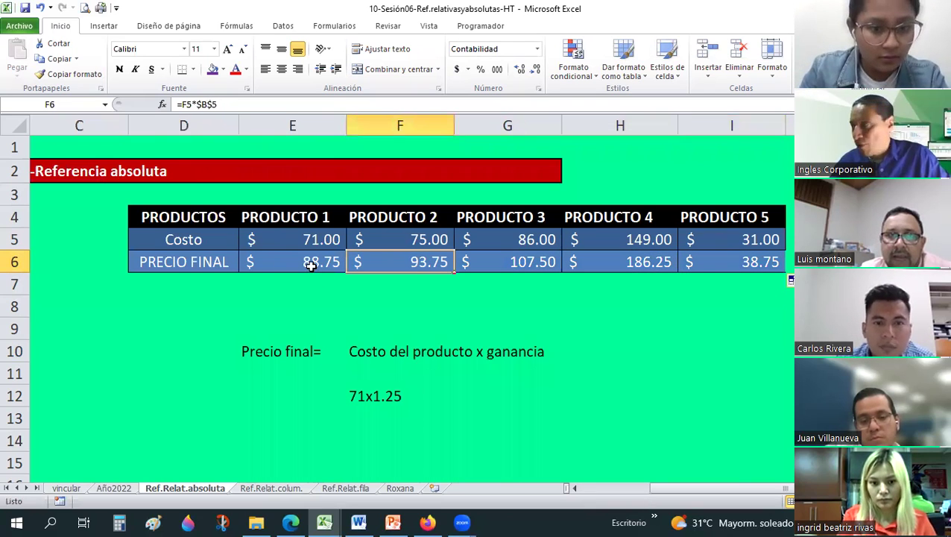
{"action": "left_click", "coordinate": [311, 266]}
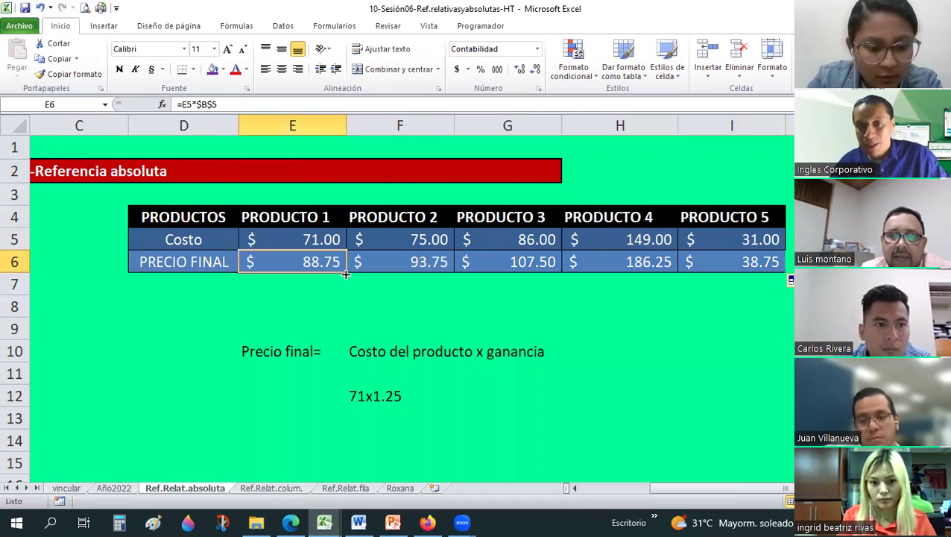
Copy the E6 price formula down into E7:E8 and compare the copies with E6's formula.
{"action": "left_click_drag", "start_coordinate": [346, 274], "coordinate": [345, 314]}
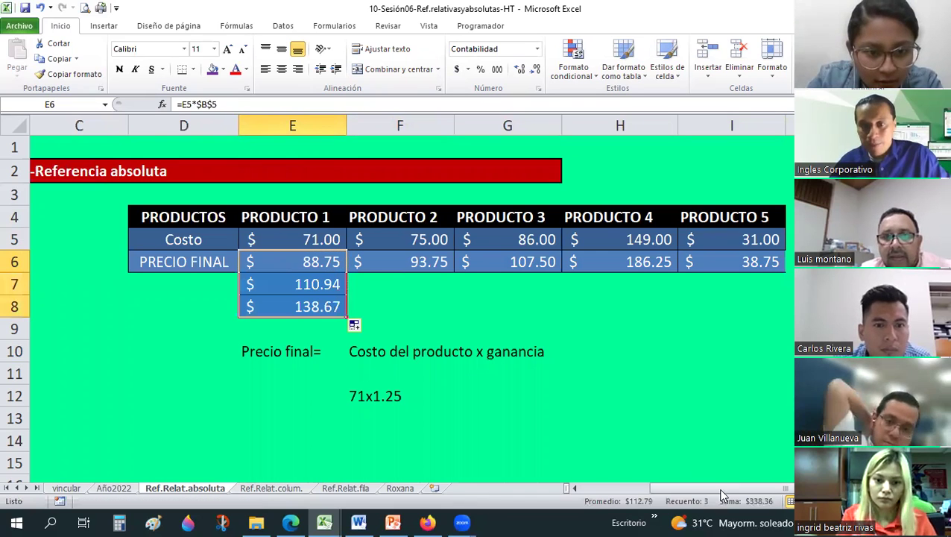
{"action": "left_click_drag", "start_coordinate": [722, 488], "coordinate": [656, 488]}
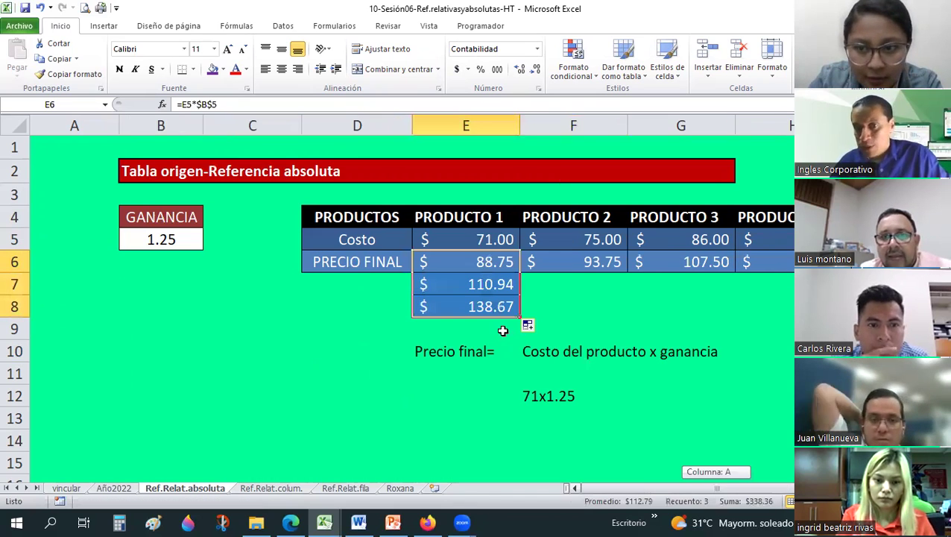
{"action": "left_click", "coordinate": [468, 285]}
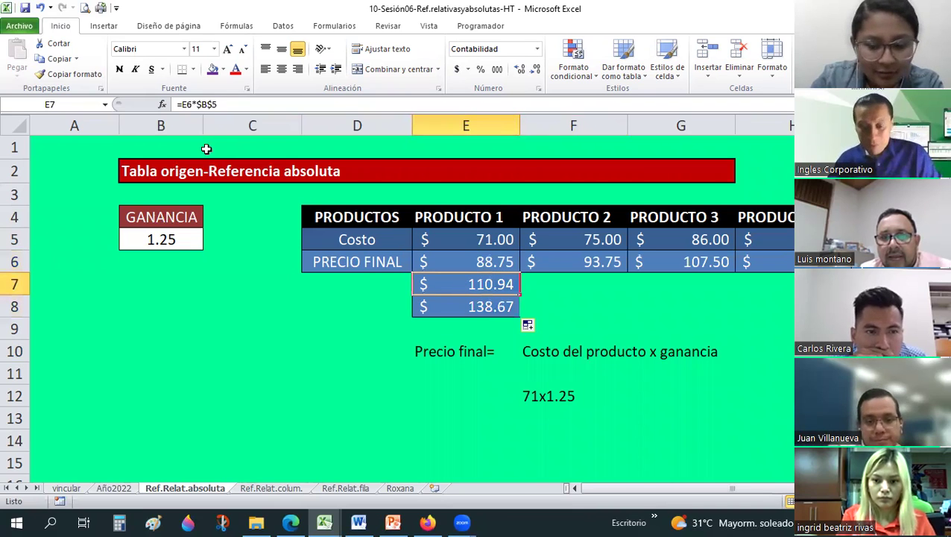
{"action": "left_click", "coordinate": [485, 259]}
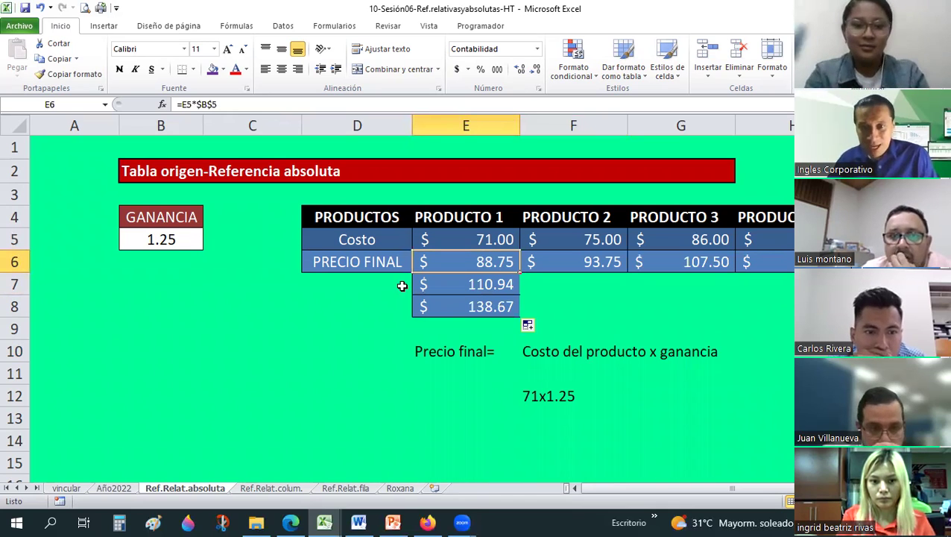
{"action": "key", "text": "Down"}
{"action": "key", "text": "Down"}
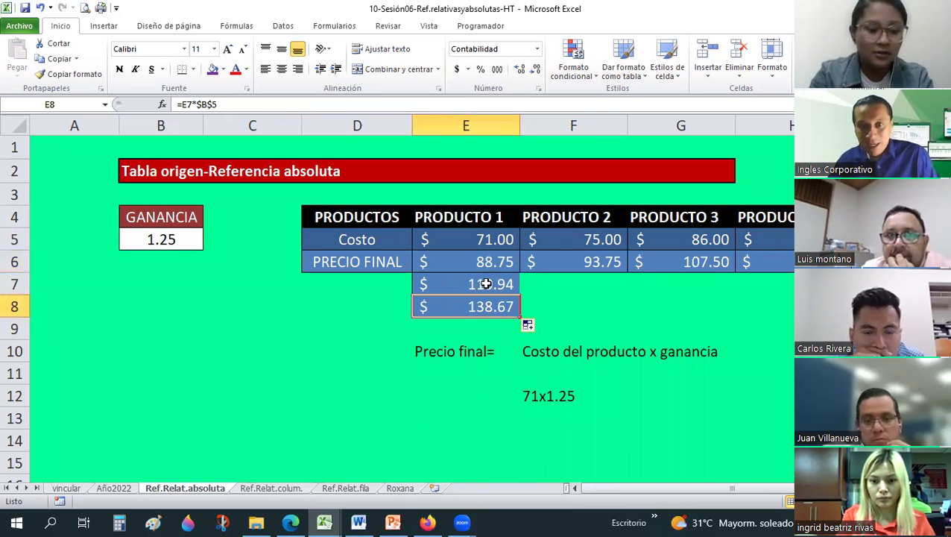
{"action": "left_click", "coordinate": [188, 237]}
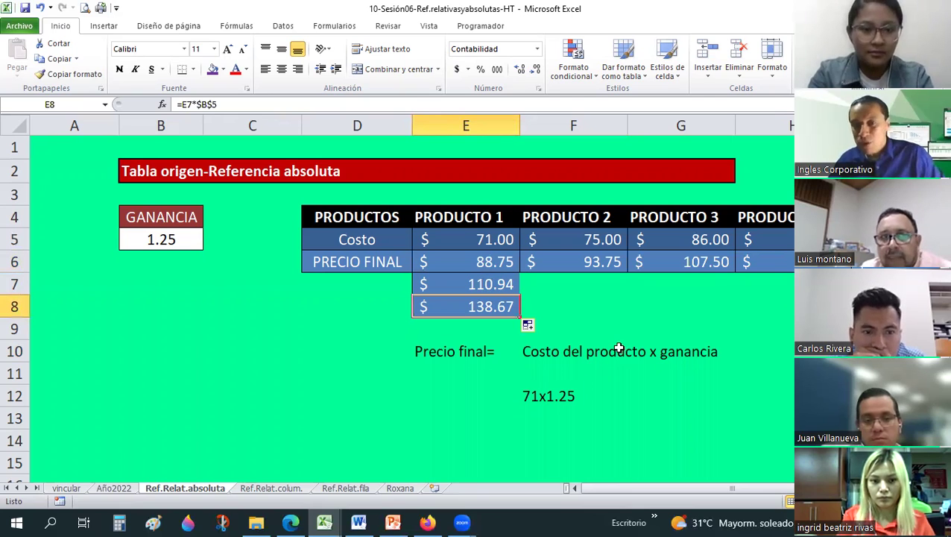
{"action": "left_click", "coordinate": [572, 299]}
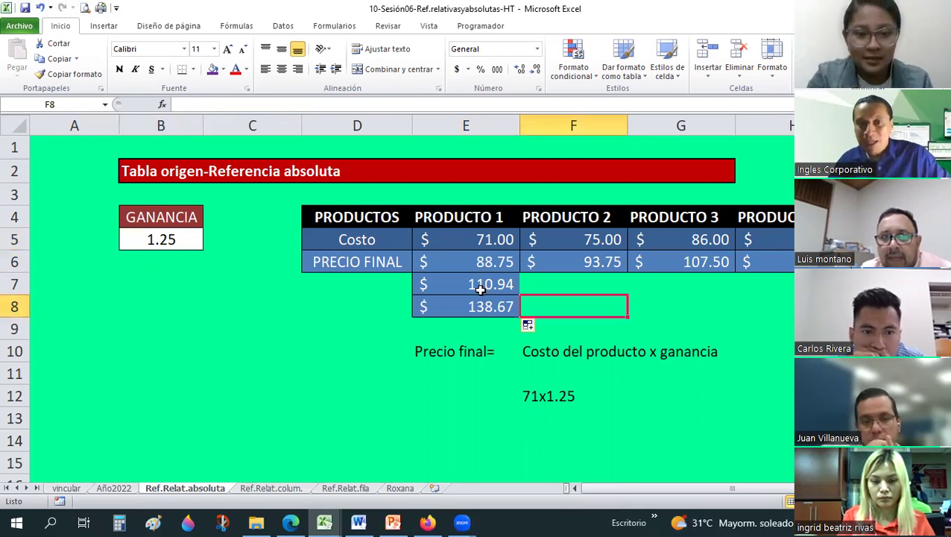
{"action": "left_click", "coordinate": [481, 290]}
{"action": "left_click", "coordinate": [465, 256]}
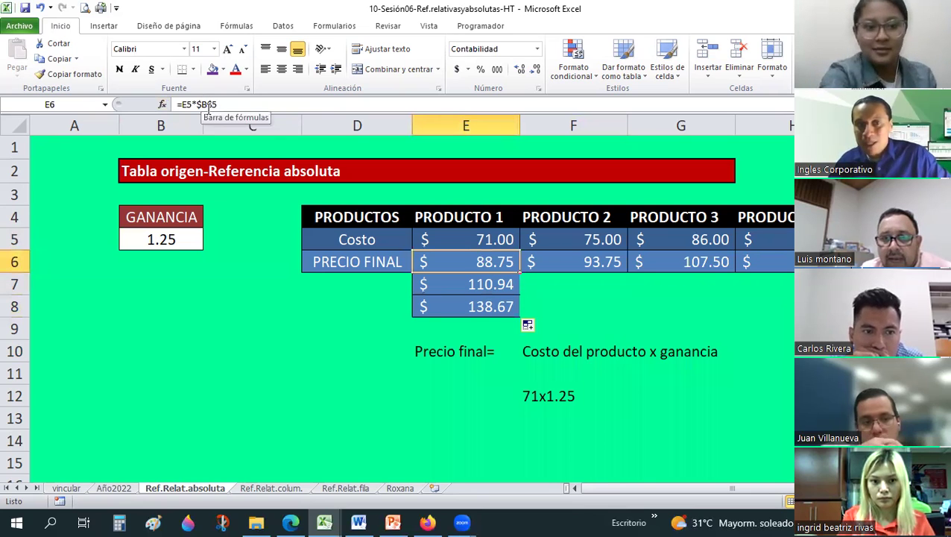
Examine E7's formula references, including $B$5, then cancel the edit and undo the fill.
{"action": "left_click", "coordinate": [571, 259]}
{"action": "key", "text": "Left"}
{"action": "key", "text": "Down"}
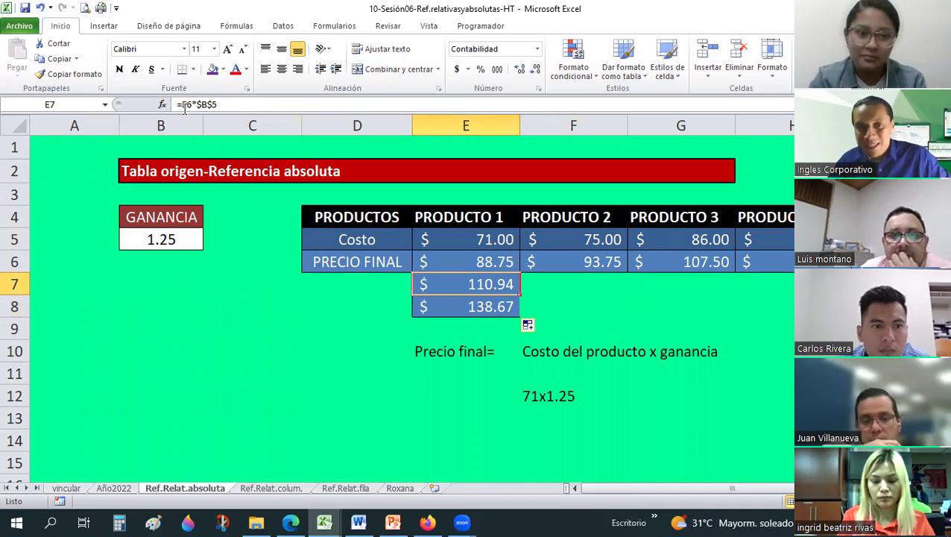
{"action": "double_click", "coordinate": [181, 105]}
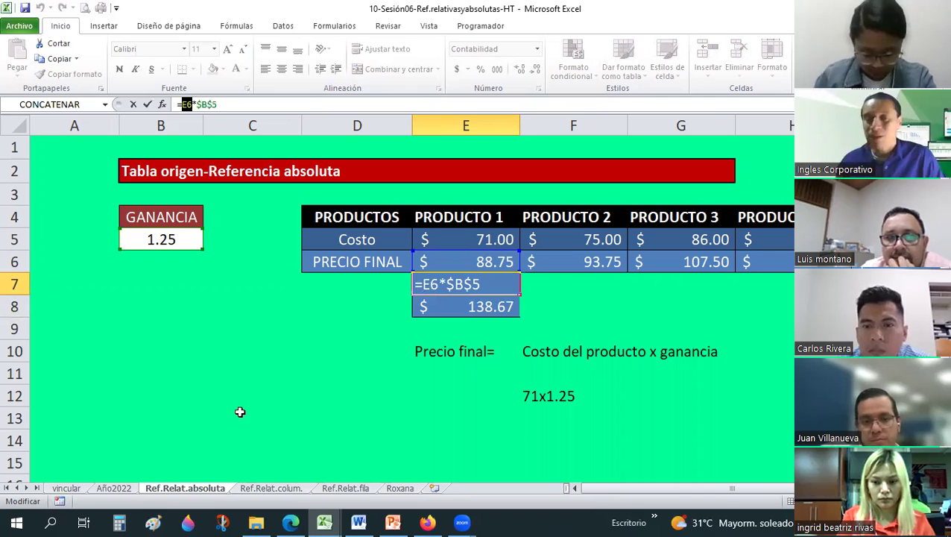
{"action": "double_click", "coordinate": [215, 105]}
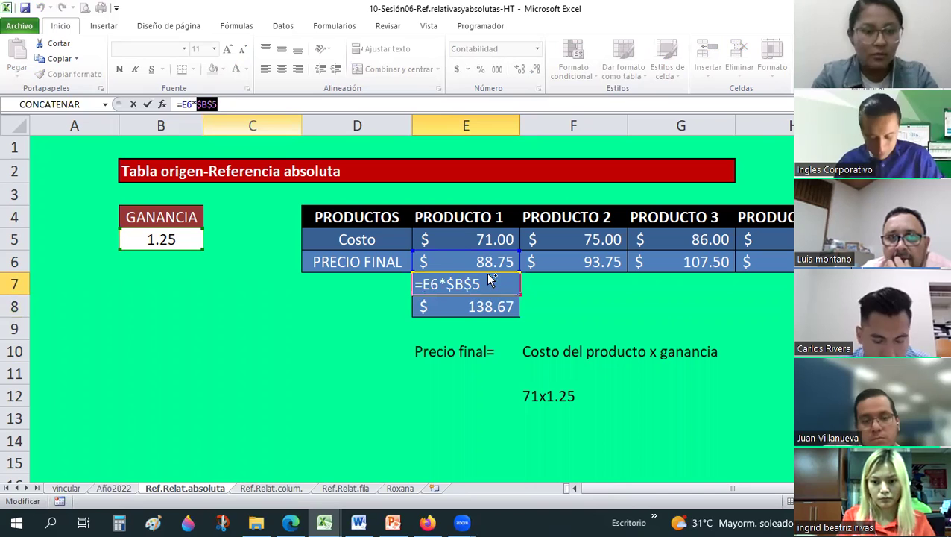
{"action": "key", "text": "Escape"}
{"action": "key", "text": "ctrl+z"}
{"action": "key", "text": "ctrl+z"}
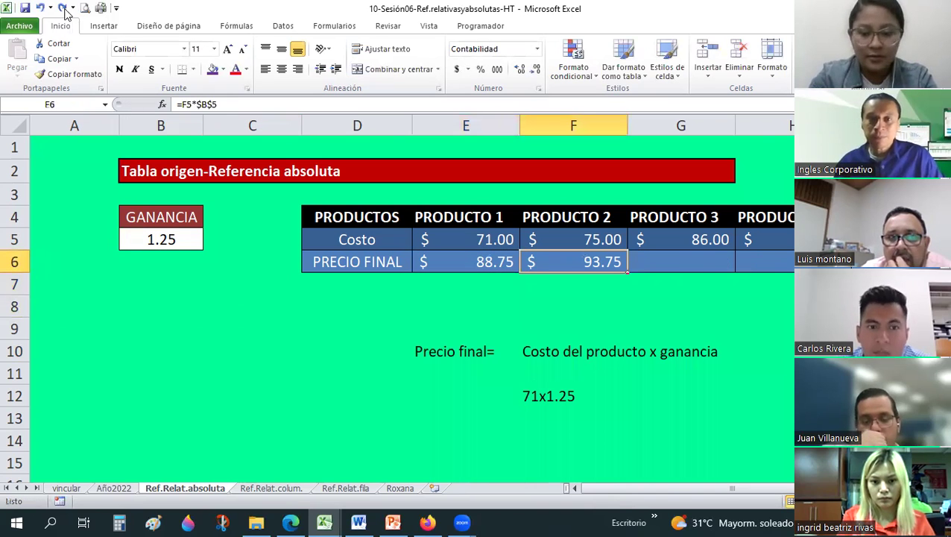
{"action": "left_click", "coordinate": [63, 9]}
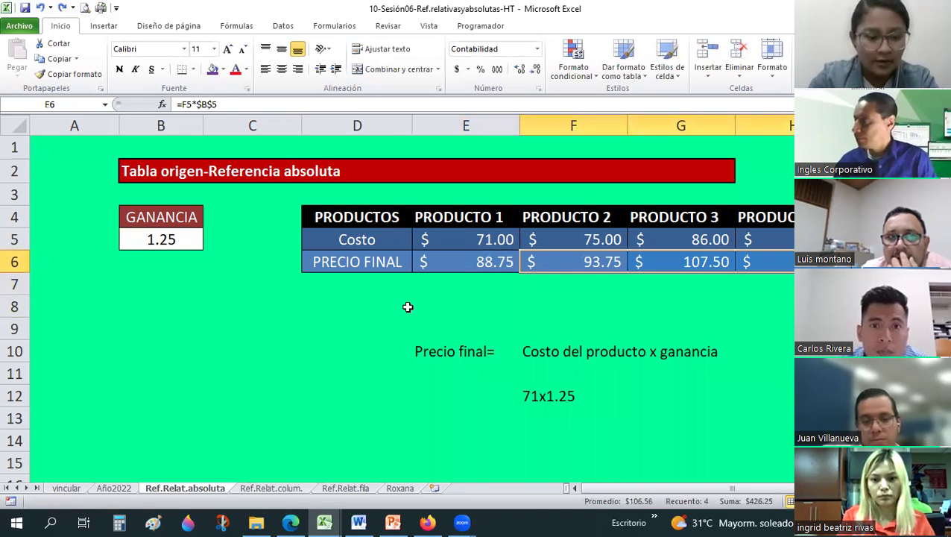
{"action": "left_click", "coordinate": [643, 419]}
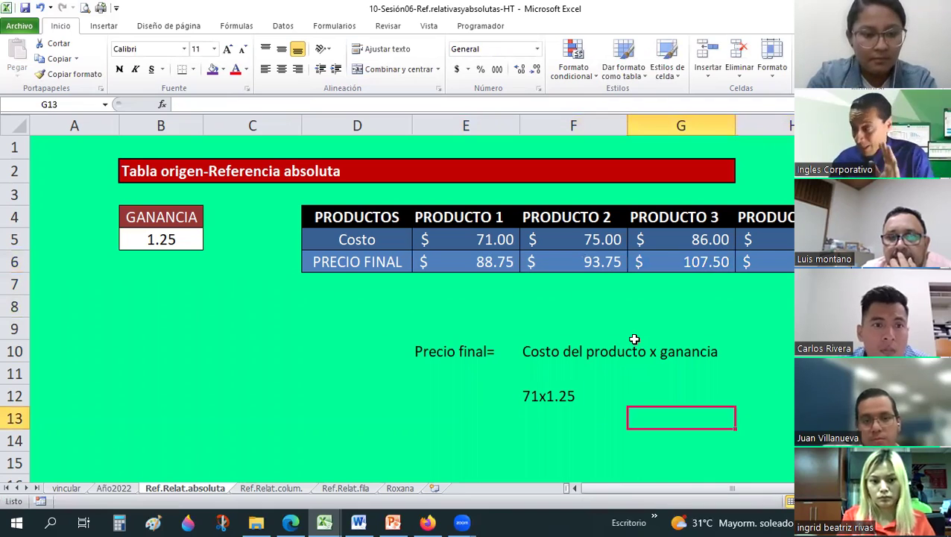
{"action": "scroll", "coordinate": [634, 339], "scroll_direction": "down", "scroll_amount": 1}
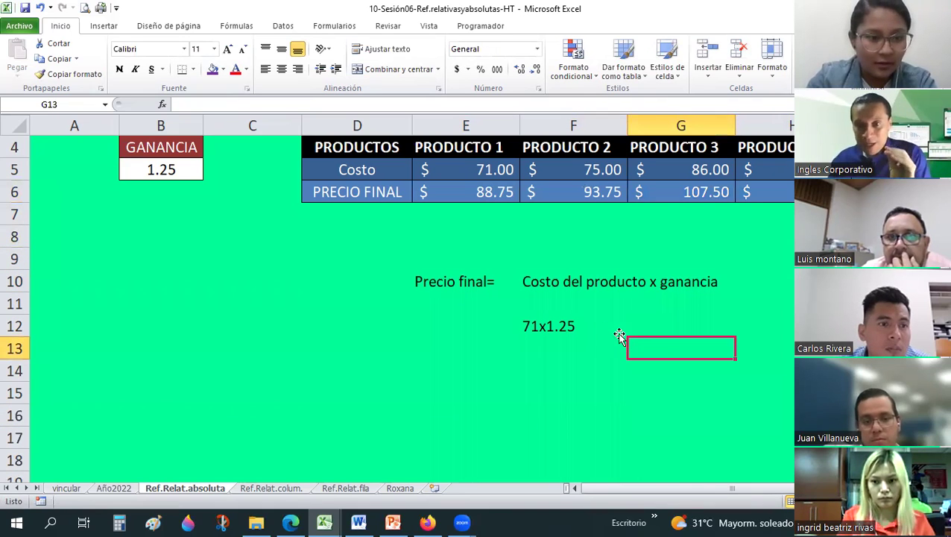
{"action": "left_click", "coordinate": [462, 284]}
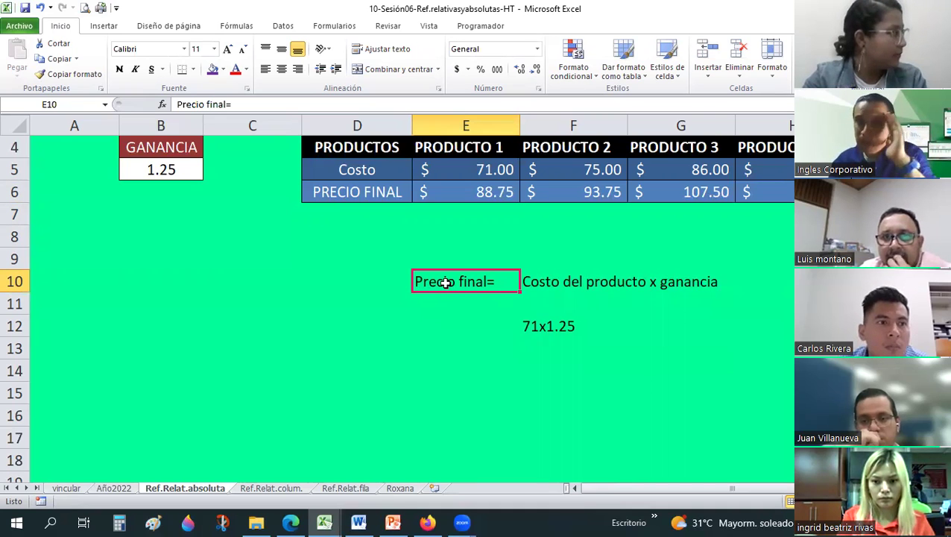
{"action": "left_click", "coordinate": [444, 323]}
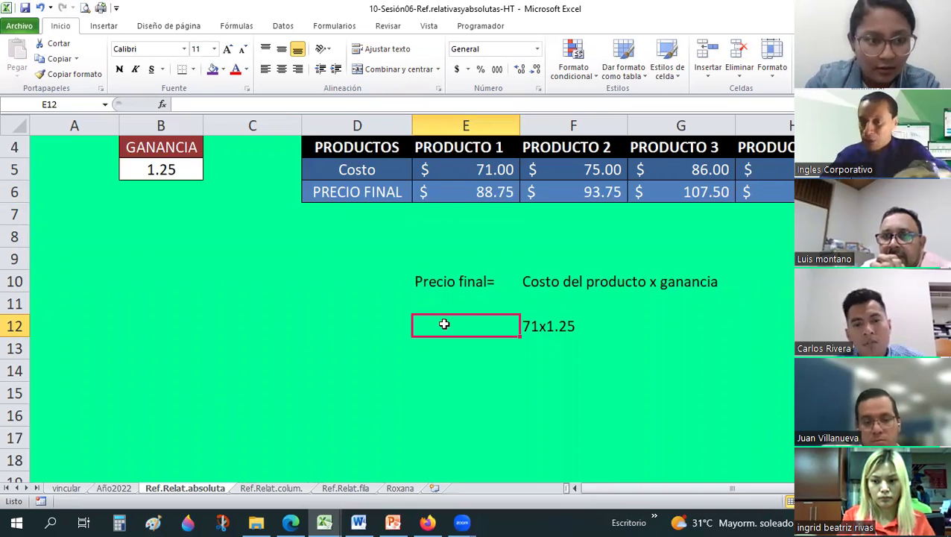
{"action": "left_click", "coordinate": [473, 278]}
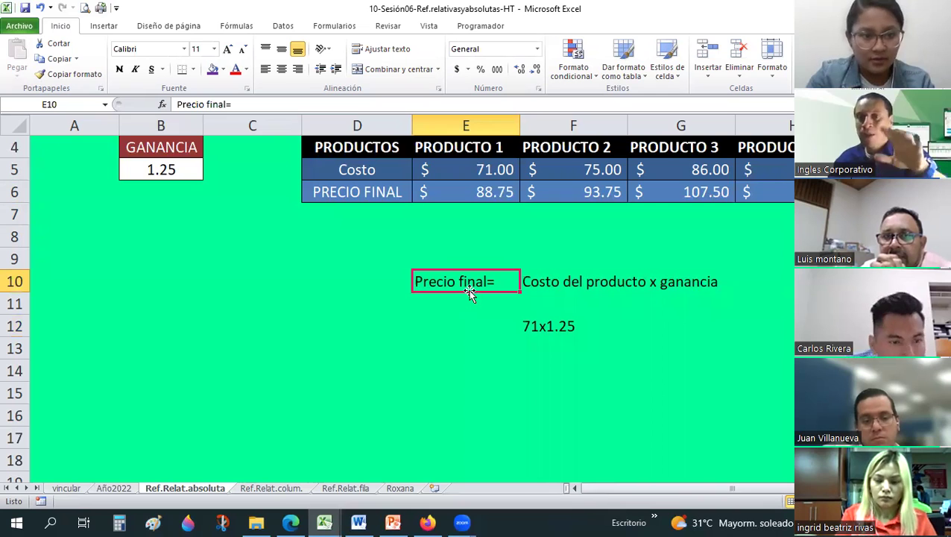
{"action": "scroll", "coordinate": [426, 382], "scroll_direction": "up", "scroll_amount": 1}
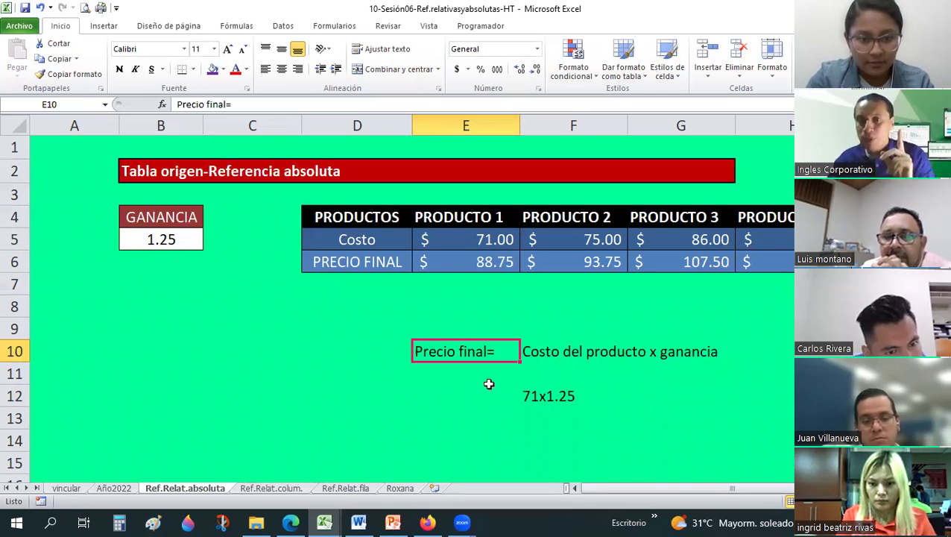
{"action": "left_click", "coordinate": [534, 350]}
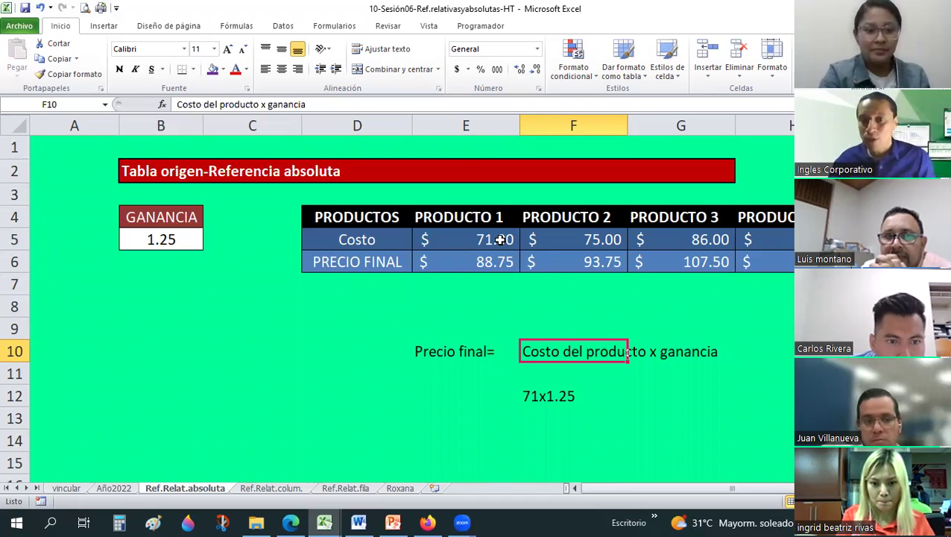
{"action": "left_click", "coordinate": [474, 267]}
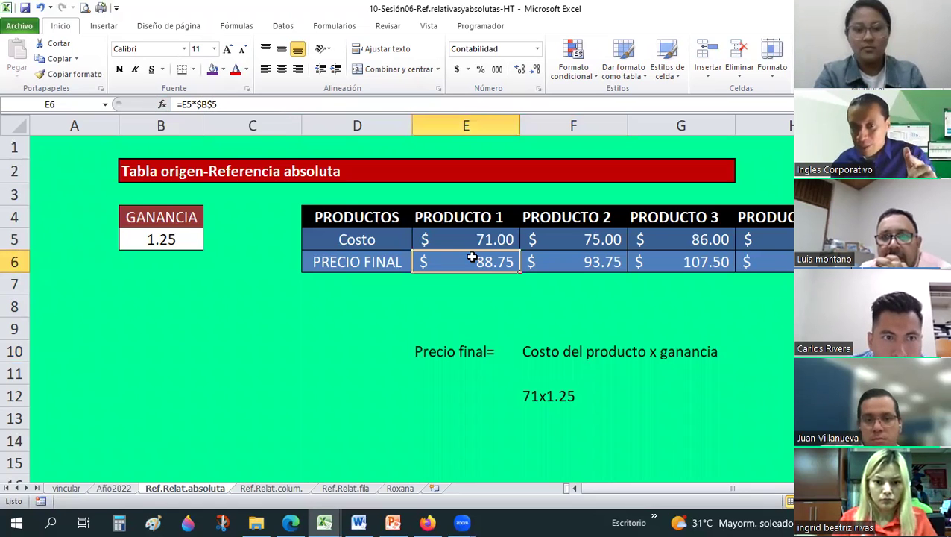
{"action": "left_click_drag", "start_coordinate": [472, 258], "coordinate": [782, 261]}
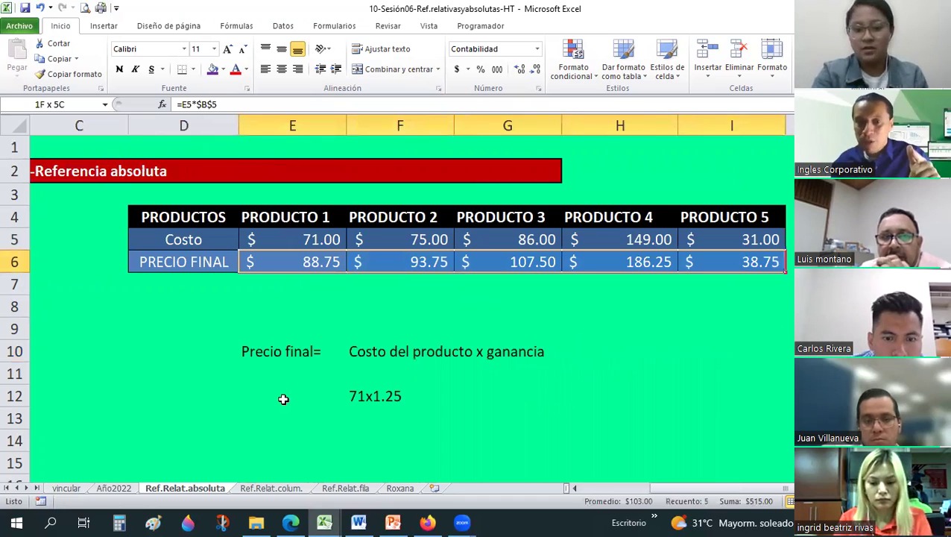
{"action": "left_click", "coordinate": [284, 399]}
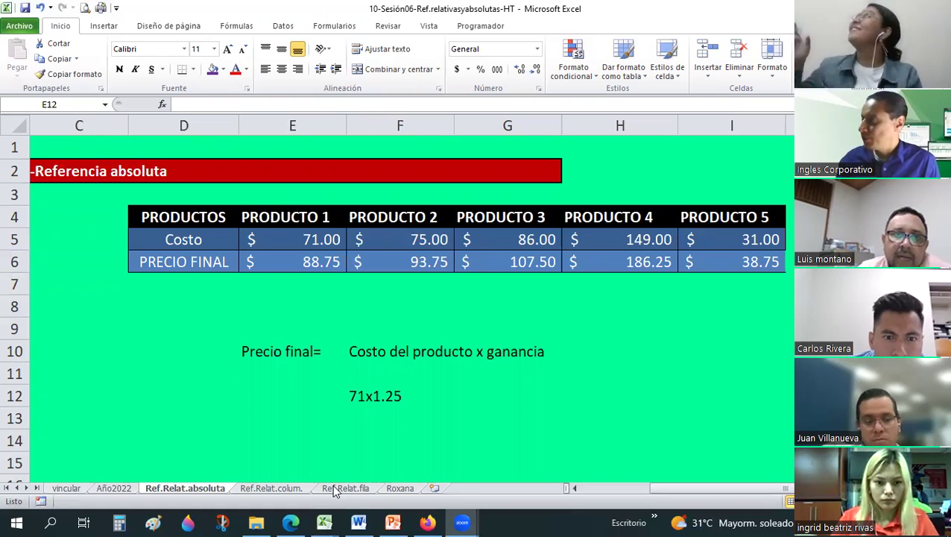
Switch from Excel to the FCO CONTROL Google Sheets tab and scroll right to the attendance columns.
{"action": "left_click", "coordinate": [323, 521]}
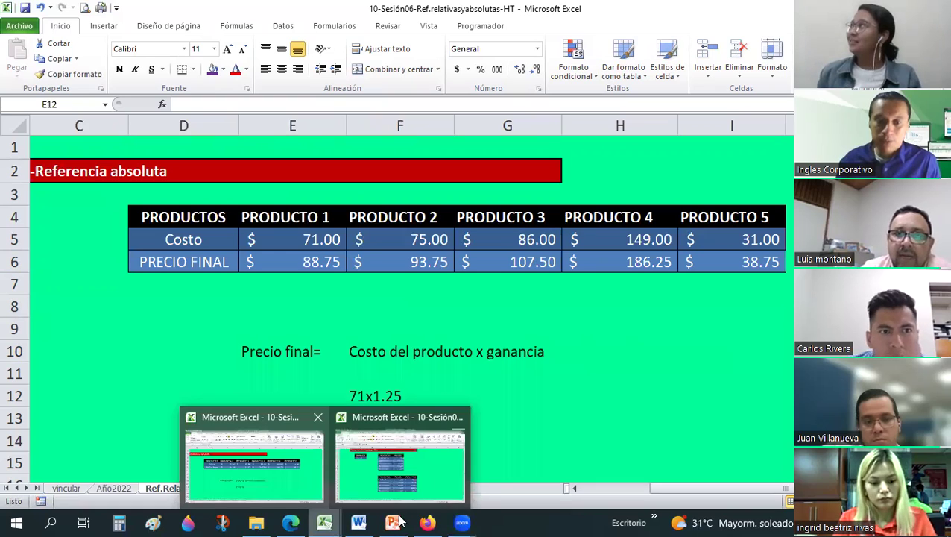
{"action": "key", "text": "alt+Tab"}
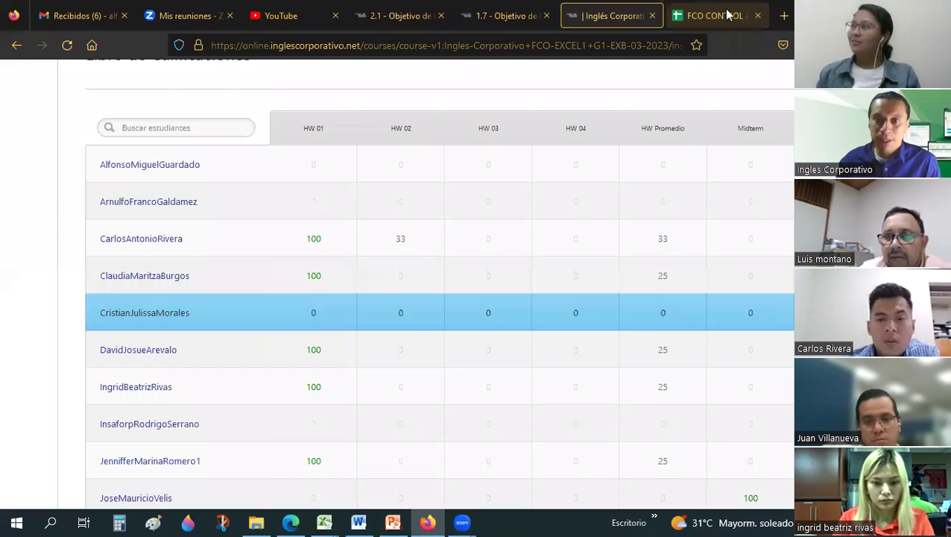
{"action": "left_click", "coordinate": [728, 14]}
{"action": "mouse_move", "coordinate": [470, 479]}
{"action": "left_mouse_down"}
{"action": "mouse_move", "coordinate": [660, 493]}
{"action": "mouse_move", "coordinate": [619, 488]}
{"action": "left_mouse_up"}
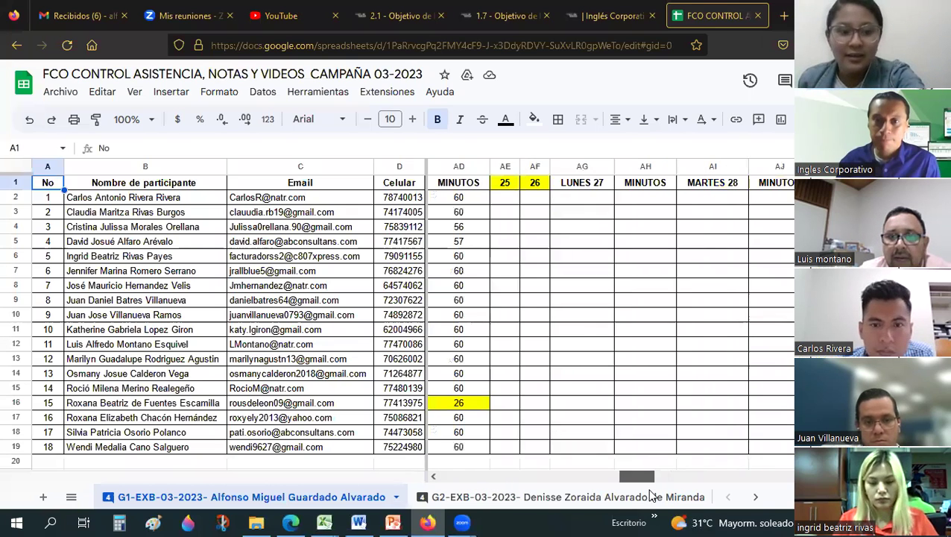
Mark LUNES 27 attendance for rows 2–9: 1 in each, except 0 in row 9.
{"action": "left_click", "coordinate": [580, 203]}
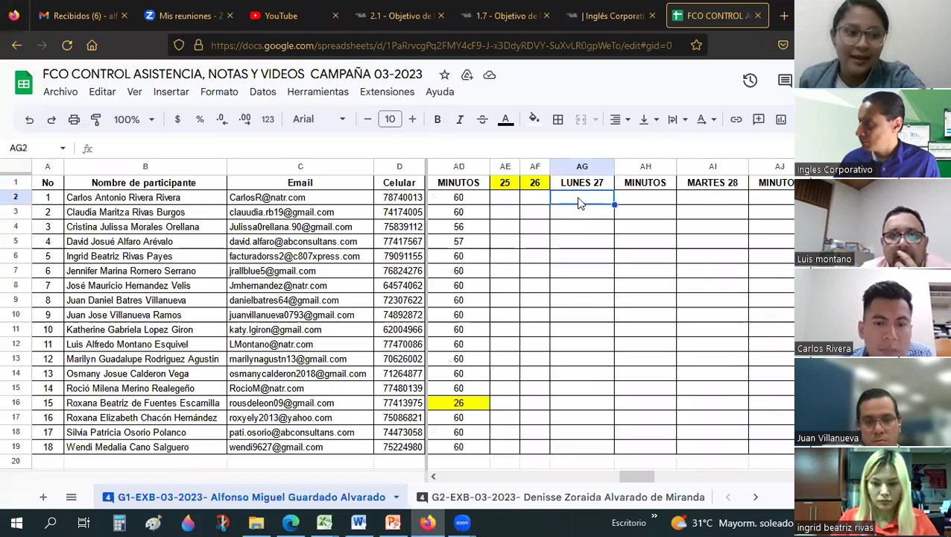
{"action": "type", "text": "1"}
{"action": "key", "text": "Return"}
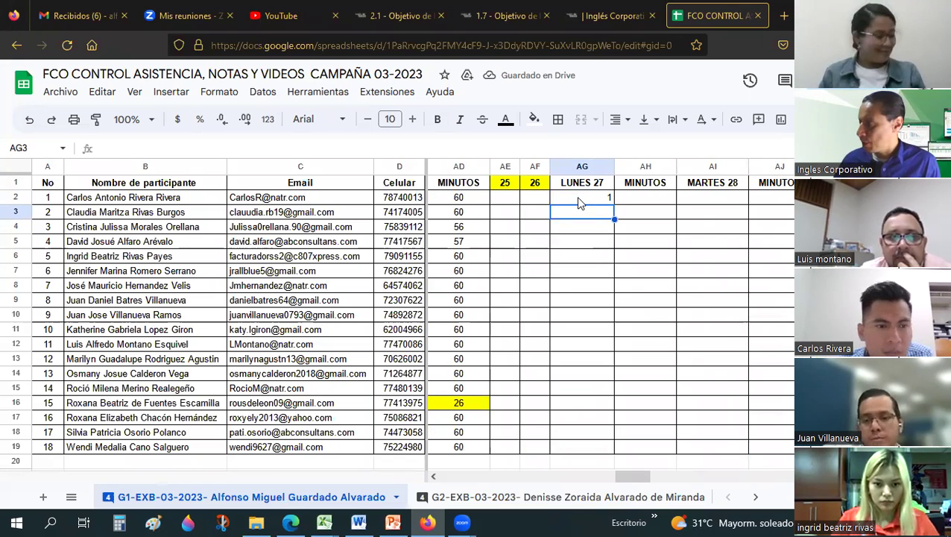
{"action": "type", "text": "1"}
{"action": "key", "text": "Return"}
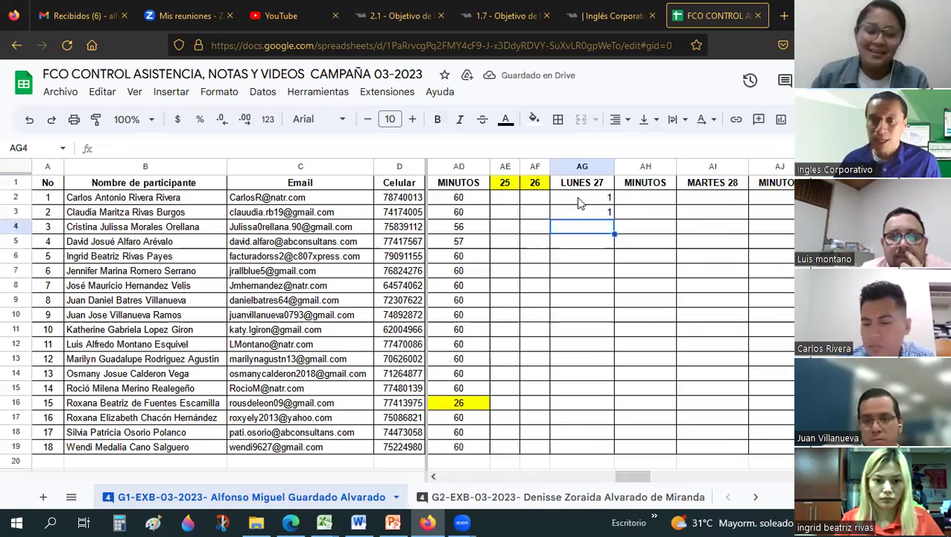
{"action": "type", "text": "1"}
{"action": "key", "text": "Return"}
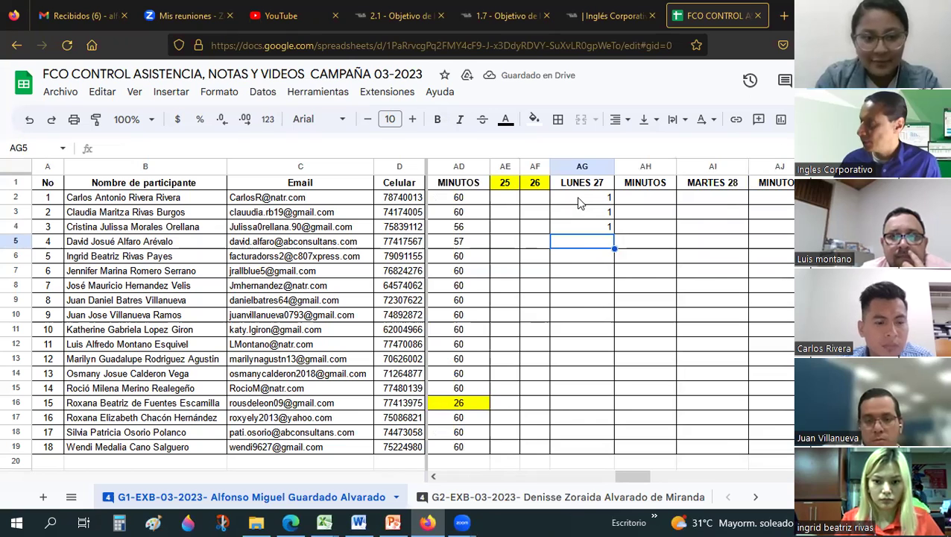
{"action": "type", "text": "1"}
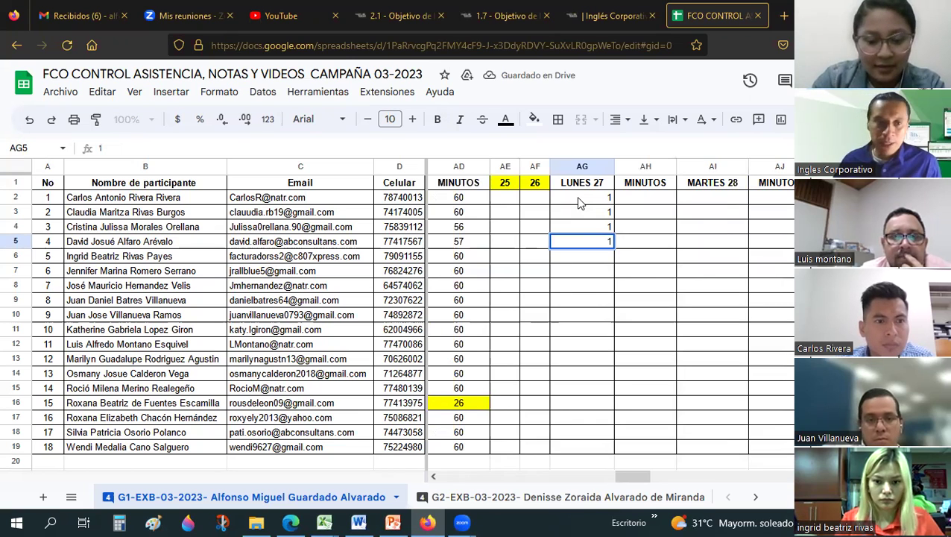
{"action": "key", "text": "Return"}
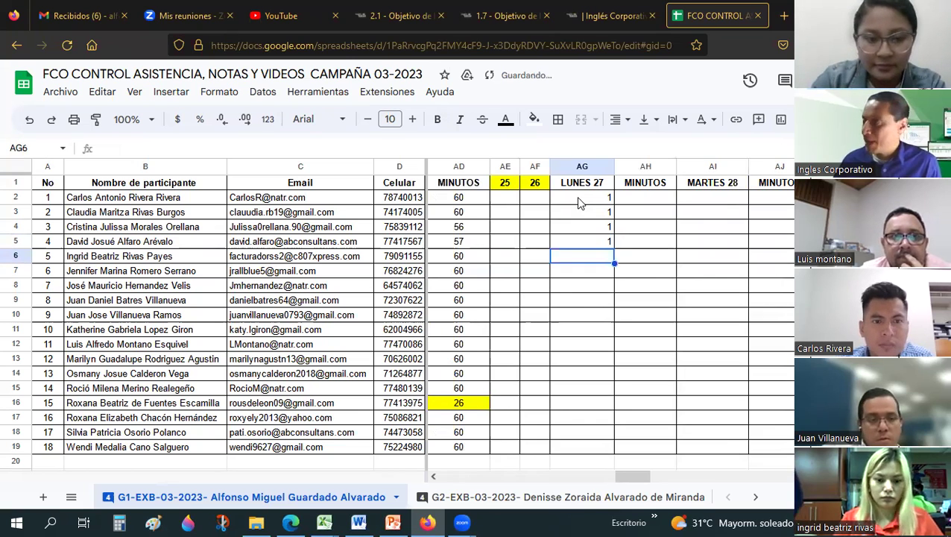
{"action": "type", "text": "1"}
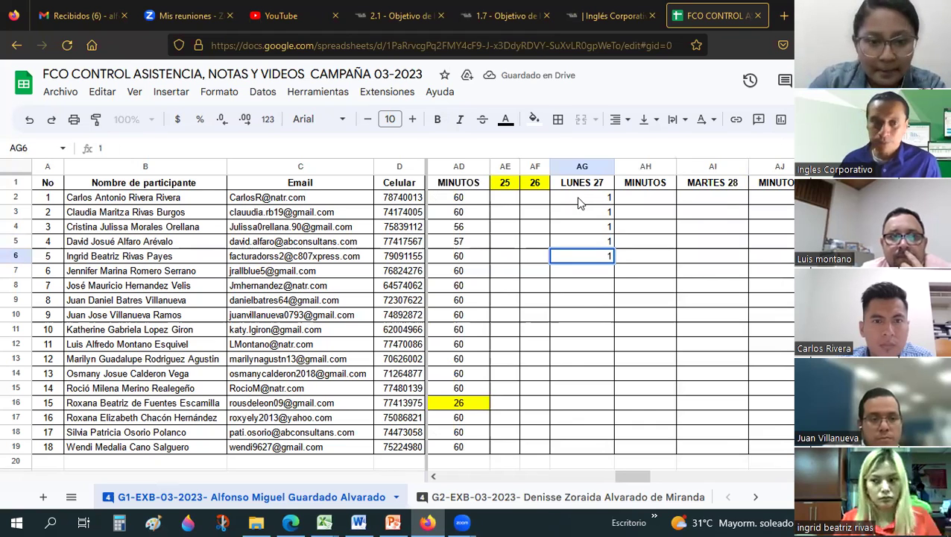
{"action": "key", "text": "Return"}
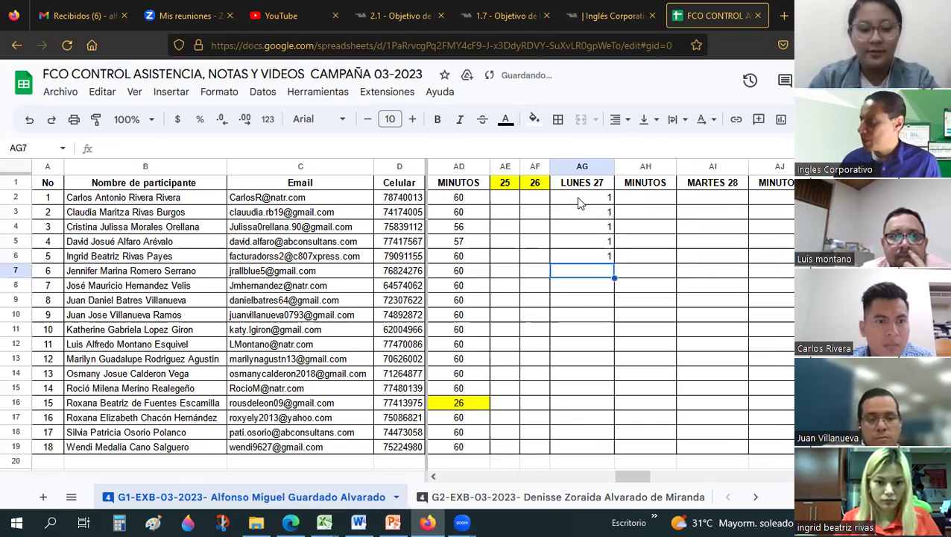
{"action": "type", "text": "1"}
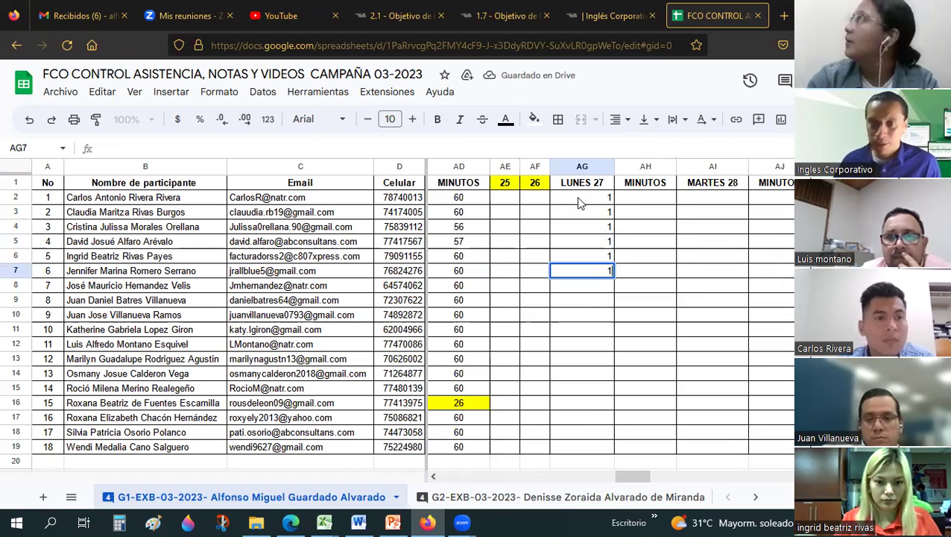
{"action": "key", "text": "Return"}
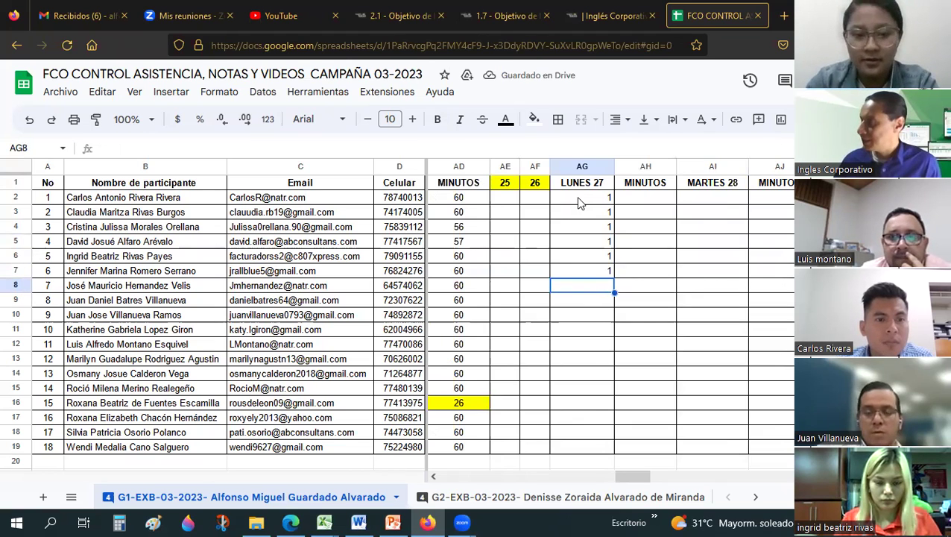
{"action": "type", "text": "1"}
{"action": "key", "text": "Return"}
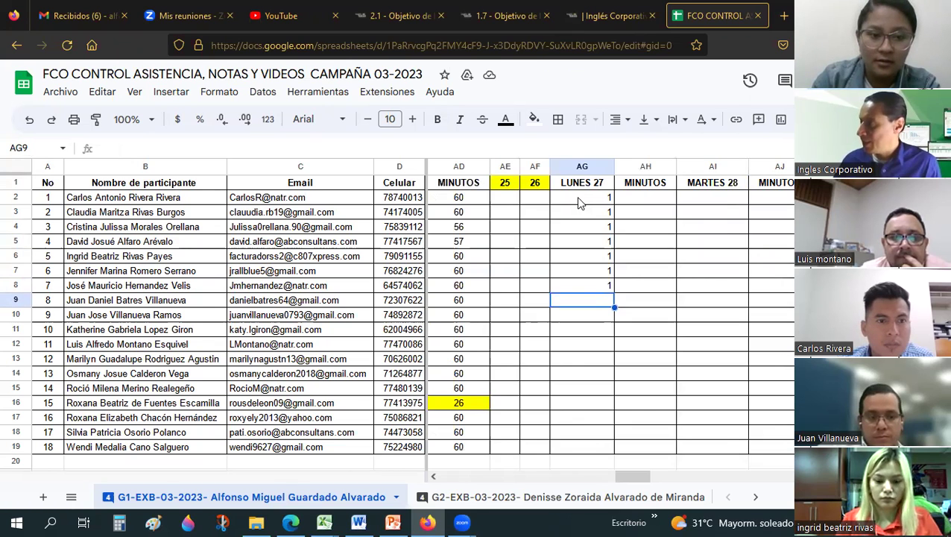
{"action": "type", "text": "0"}
{"action": "key", "text": "Return"}
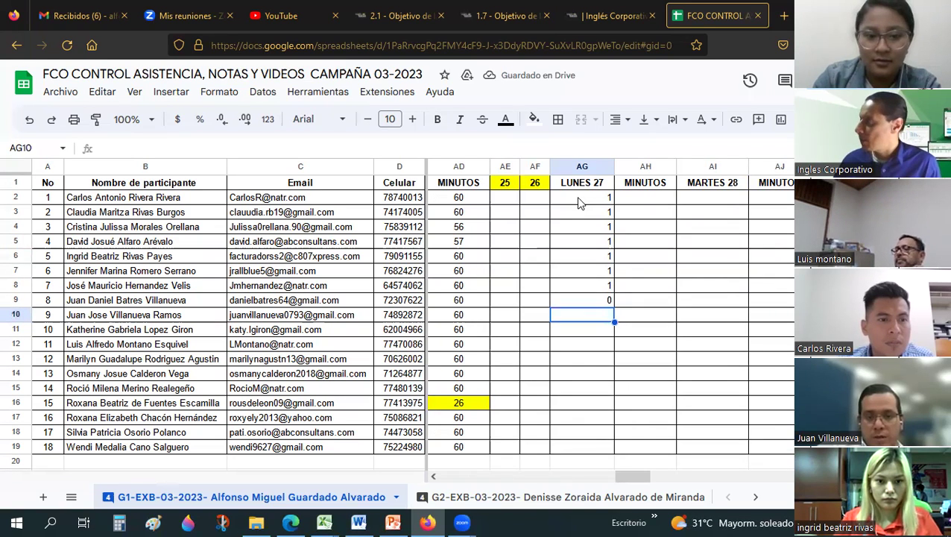
Enter 1 for LUNES 27 rows 10–19, correcting row 17 from 0 to 1.
{"action": "type", "text": "1"}
{"action": "key", "text": "Return"}
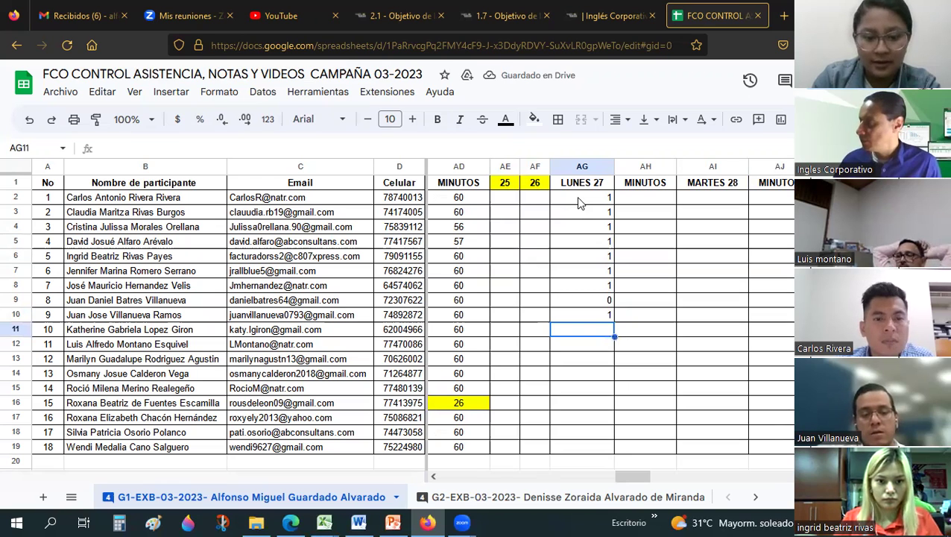
{"action": "type", "text": "1"}
{"action": "key", "text": "Return"}
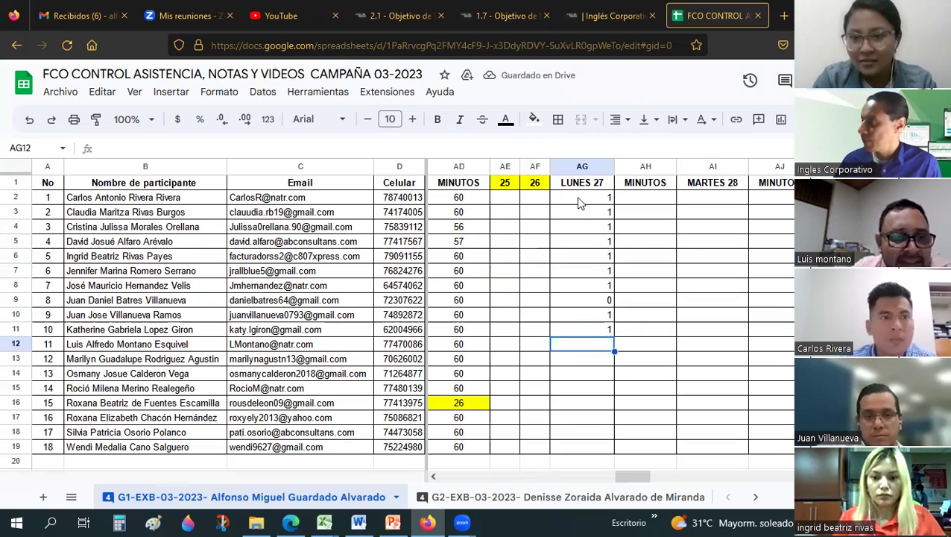
{"action": "type", "text": "1"}
{"action": "key", "text": "Return"}
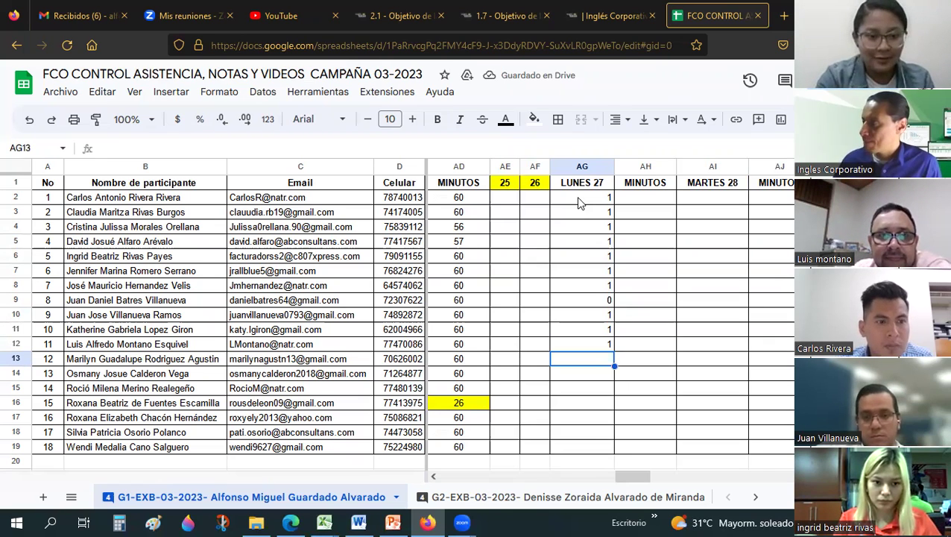
{"action": "type", "text": "1"}
{"action": "key", "text": "Return"}
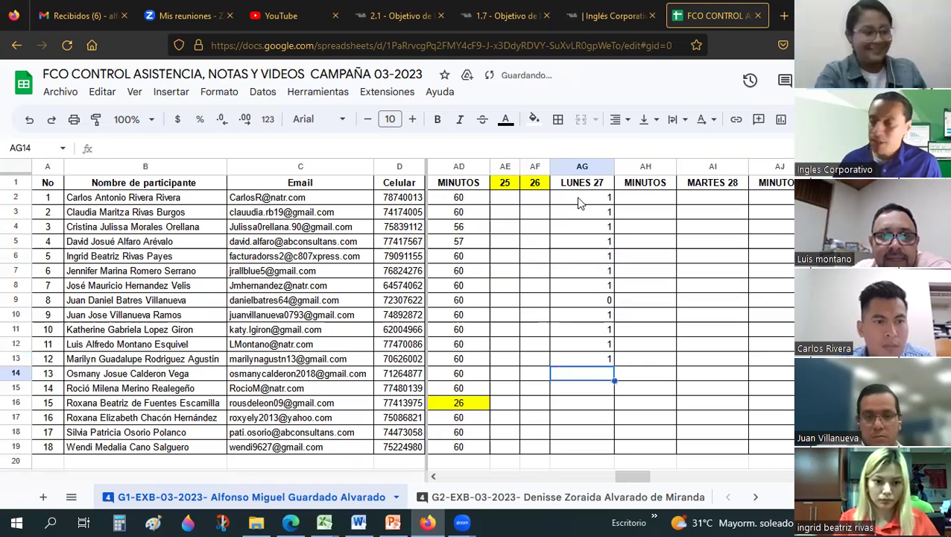
{"action": "type", "text": "1"}
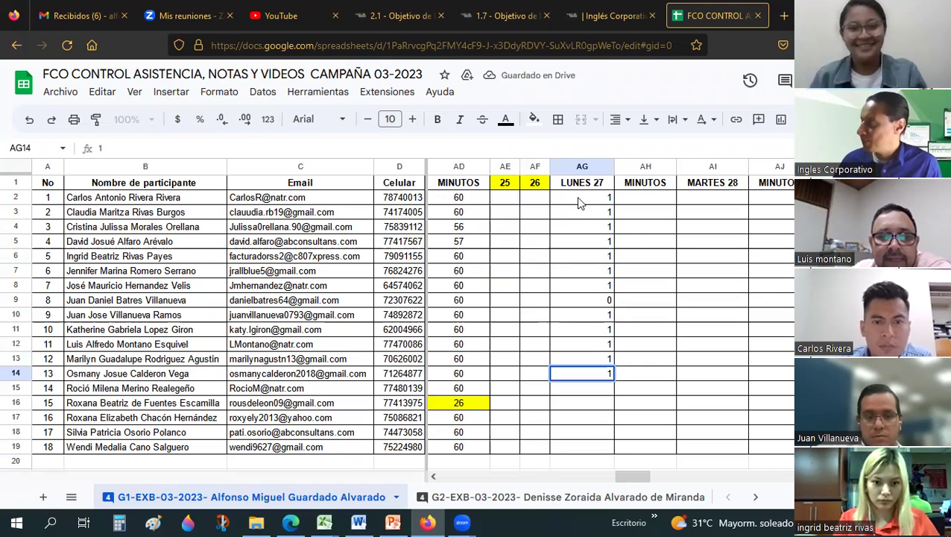
{"action": "key", "text": "Return"}
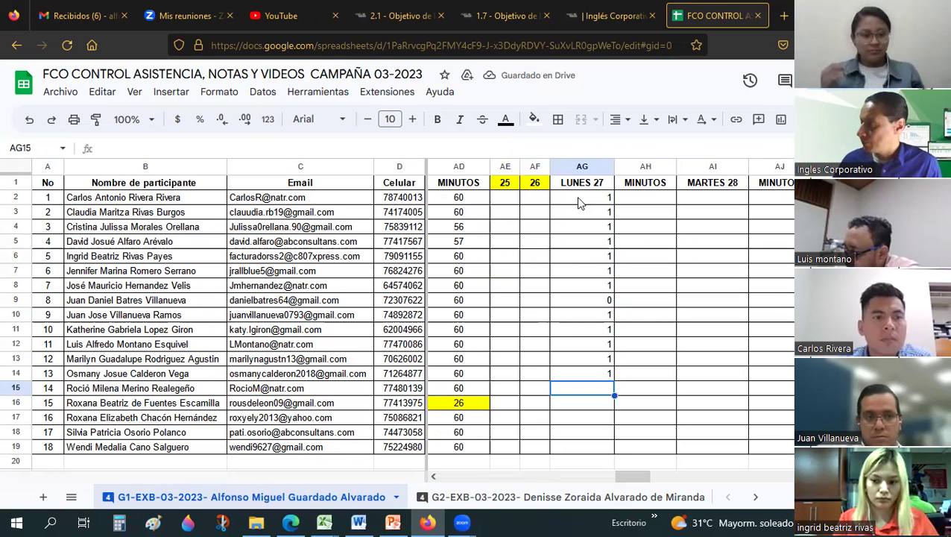
{"action": "type", "text": "1"}
{"action": "key", "text": "Return"}
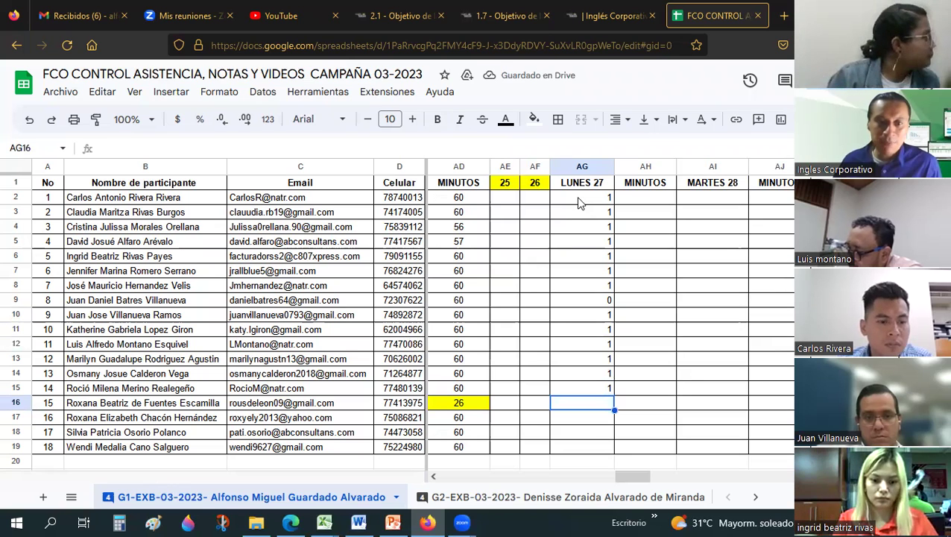
{"action": "type", "text": "1"}
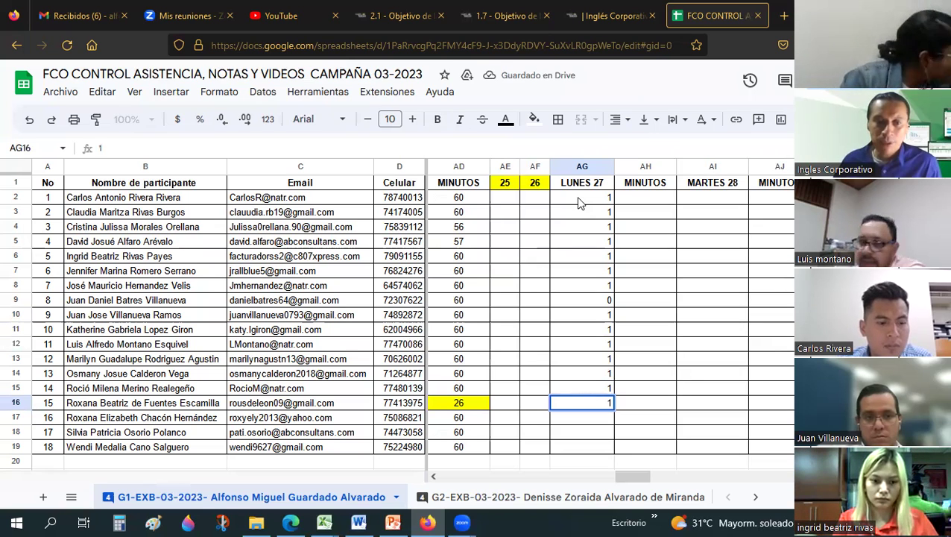
{"action": "key", "text": "Return"}
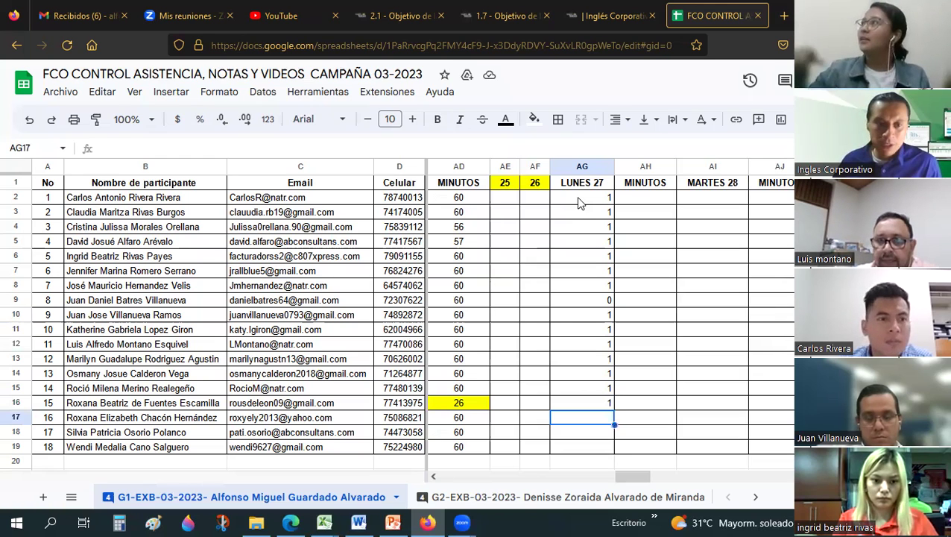
{"action": "type", "text": "0"}
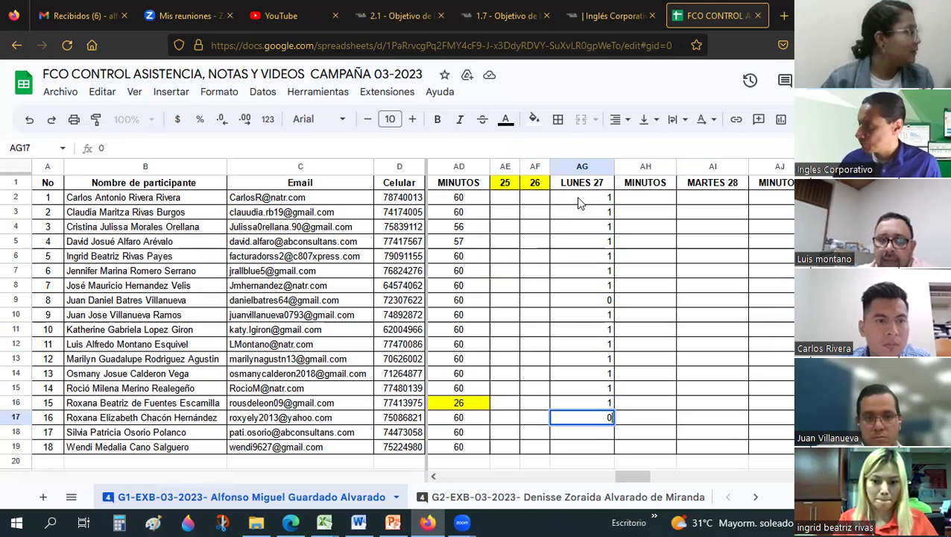
{"action": "key", "text": "Return"}
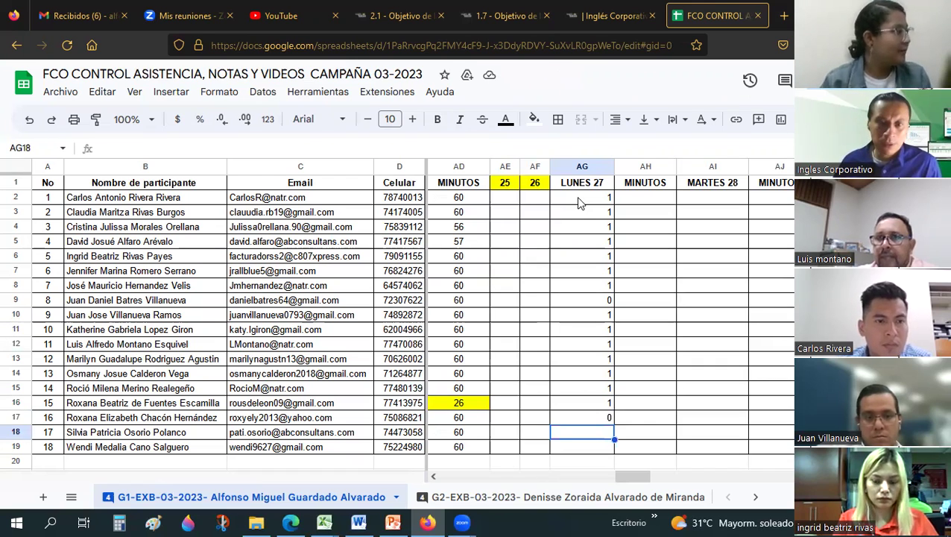
{"action": "key", "text": "Up"}
{"action": "type", "text": "1"}
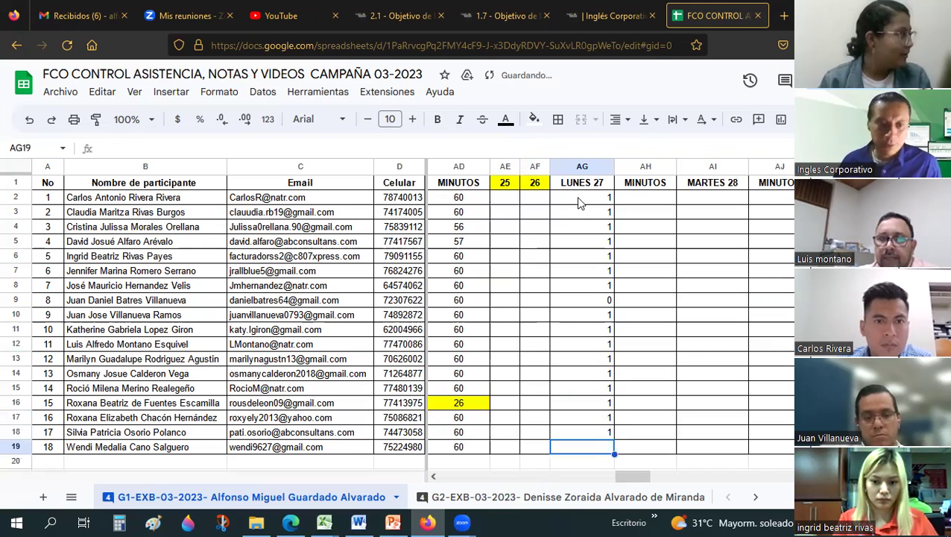
{"action": "type", "text": "1"}
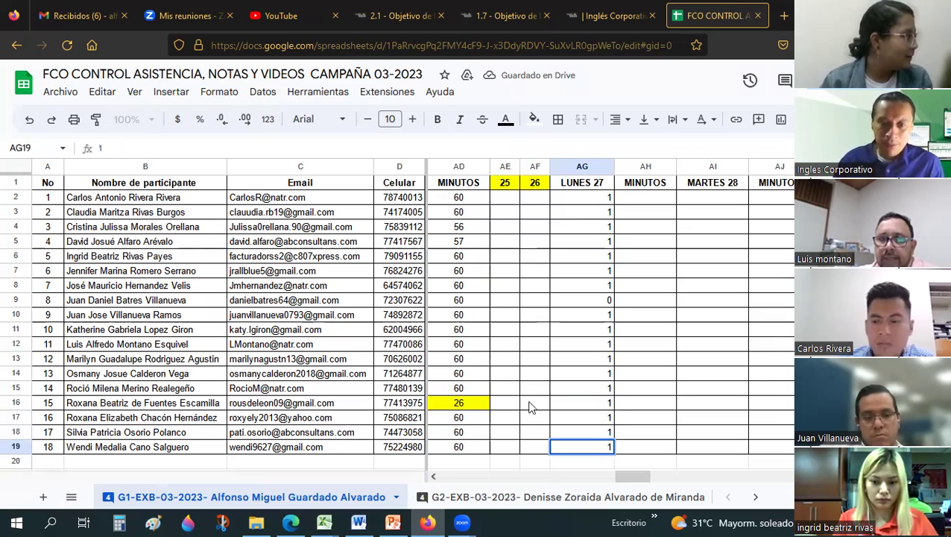
{"action": "key", "text": "Return"}
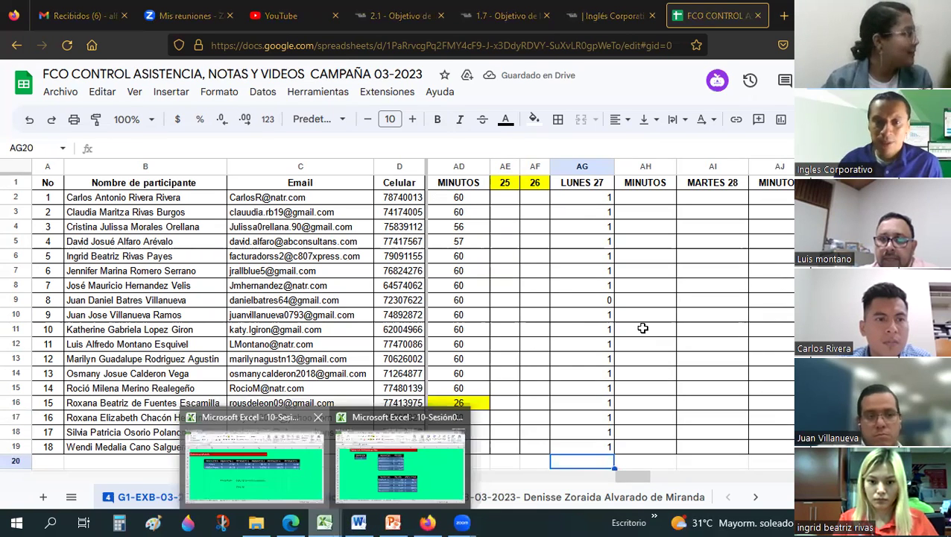
Delete the stray $21,300.00 and FALSO from I15:J15 on the Ref.Relat.colum. sheet.
{"action": "mouse_move", "coordinate": [324, 522]}
{"action": "left_click", "coordinate": [254, 489]}
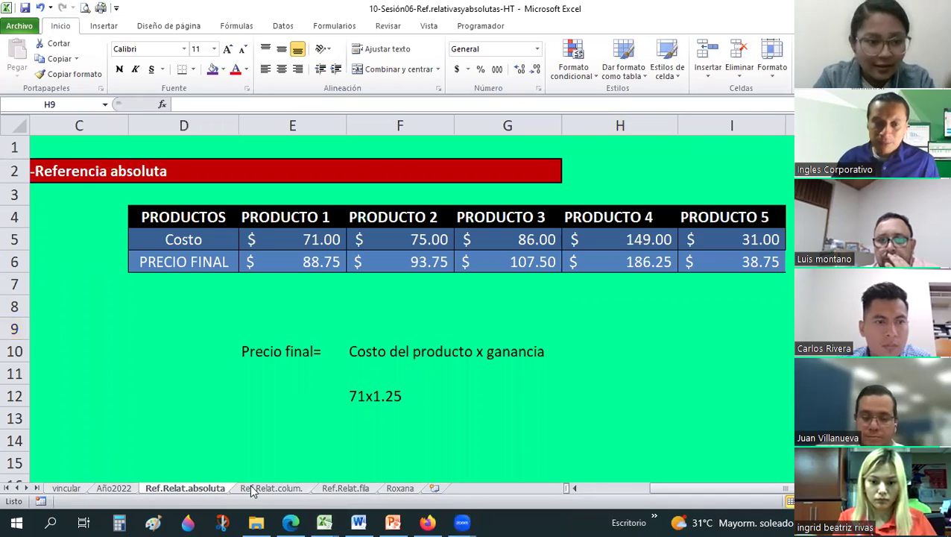
{"action": "key", "text": "ctrl+Page_Down"}
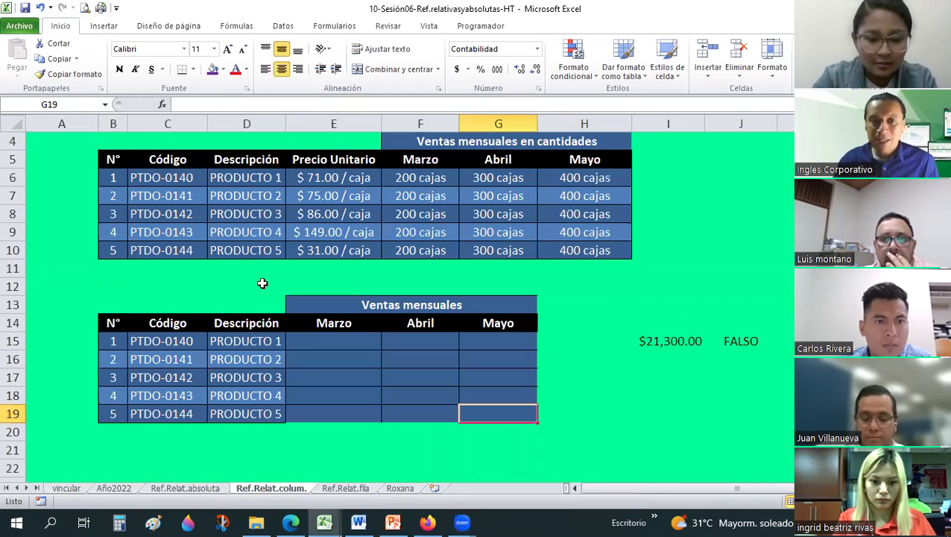
{"action": "left_click", "coordinate": [262, 284]}
{"action": "scroll", "coordinate": [263, 284], "scroll_direction": "up", "scroll_amount": 1}
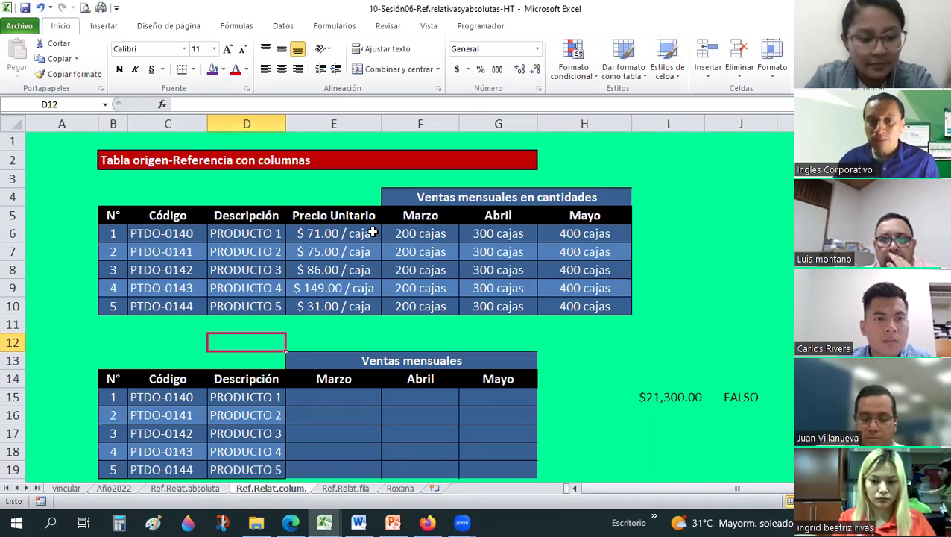
{"action": "scroll", "coordinate": [462, 287], "scroll_direction": "down", "scroll_amount": 1}
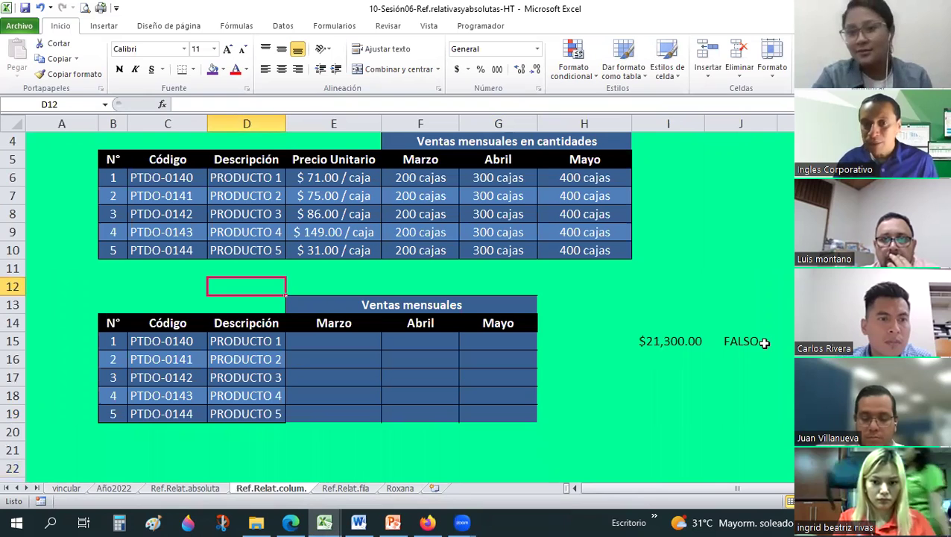
{"action": "left_click_drag", "start_coordinate": [662, 342], "coordinate": [764, 342]}
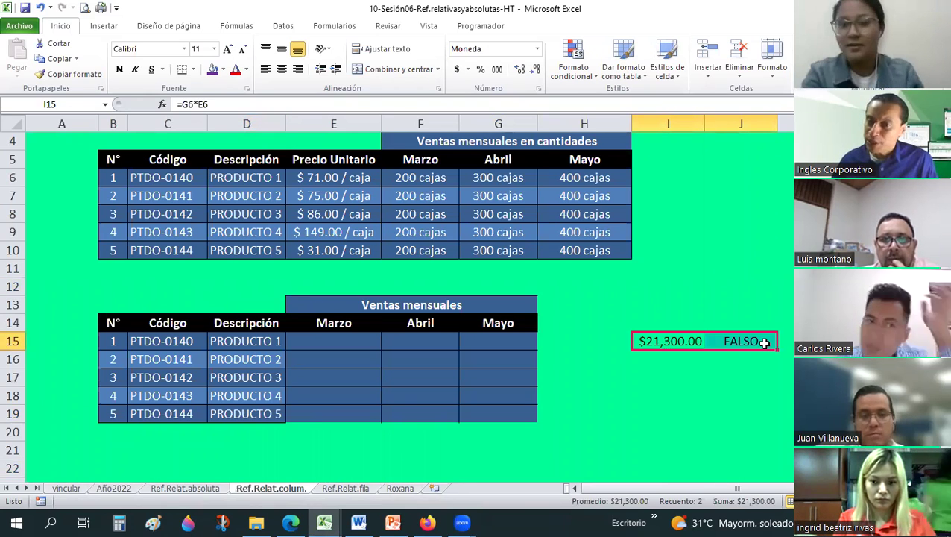
{"action": "key", "text": "Delete"}
{"action": "key", "text": "Left"}
{"action": "key", "text": "Right"}
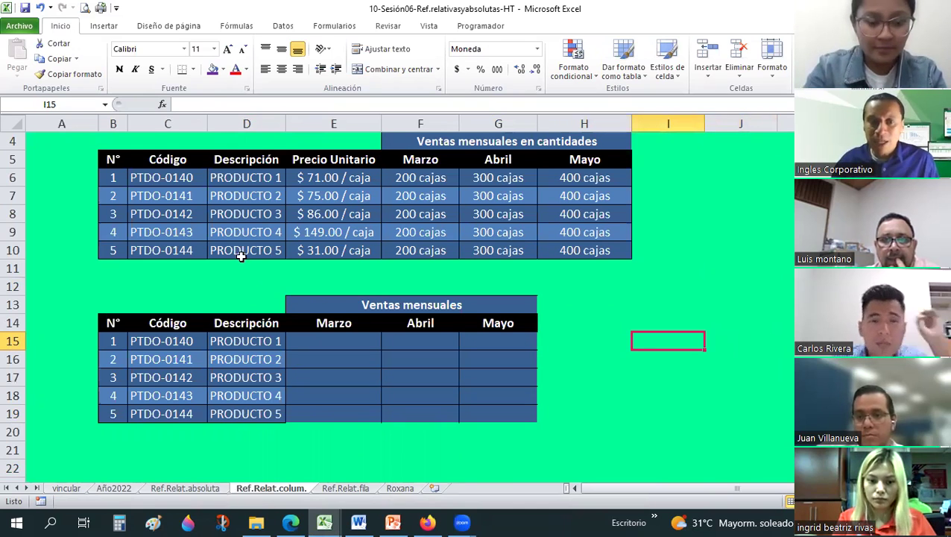
{"action": "key", "text": "ctrl+Page_Up"}
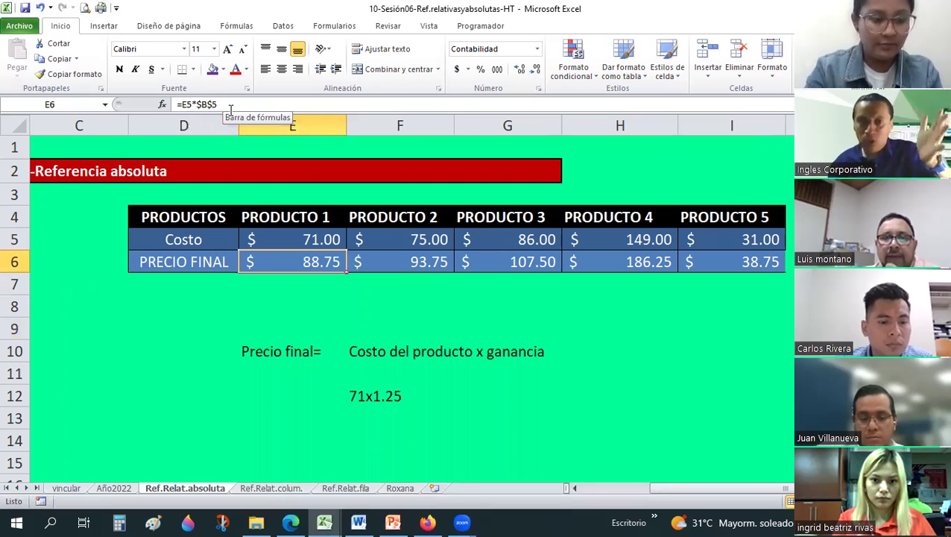
Type 'Ventas mensuales ($)= Cantidad vendida x precio de cada caja' into I15 on Ref.Relat.colum.
{"action": "left_click", "coordinate": [262, 489]}
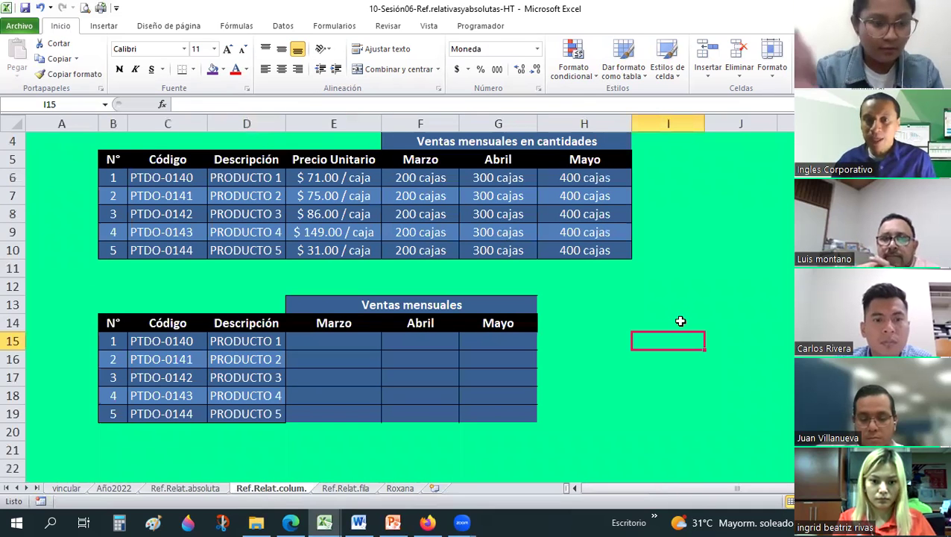
{"action": "scroll", "coordinate": [680, 320], "scroll_direction": "up", "scroll_amount": 1}
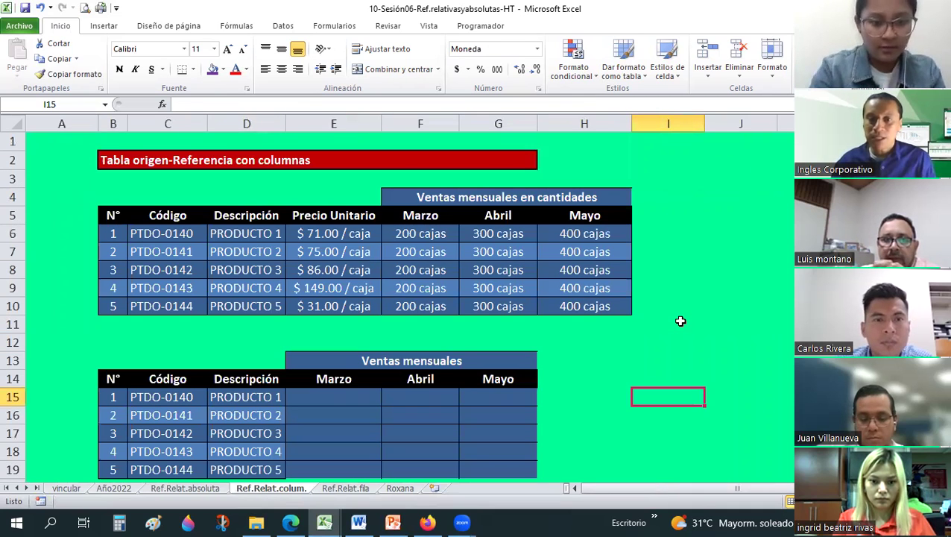
{"action": "scroll", "coordinate": [681, 320], "scroll_direction": "down", "scroll_amount": 1}
{"action": "type", "text": "V"}
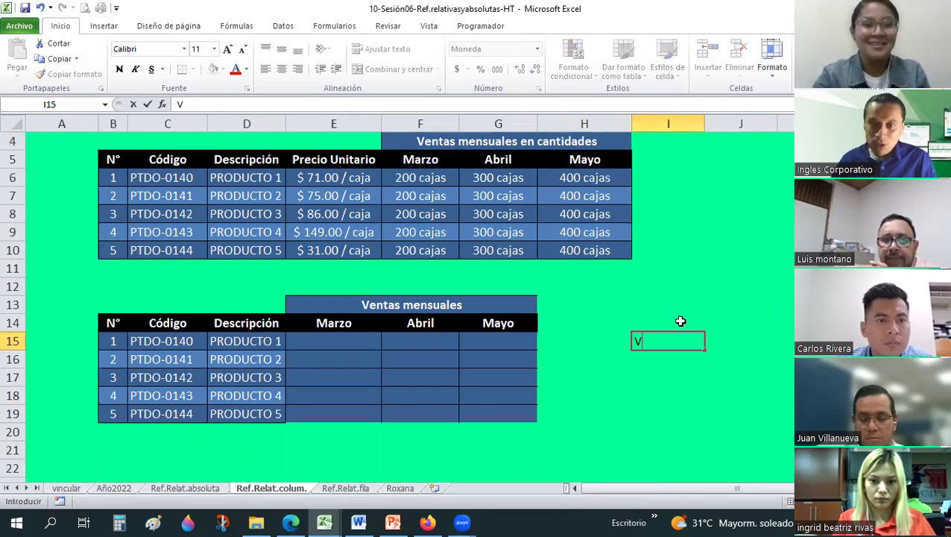
{"action": "key", "text": "BackSpace"}
{"action": "key", "text": "BackSpace"}
{"action": "type", "text": "tas me"}
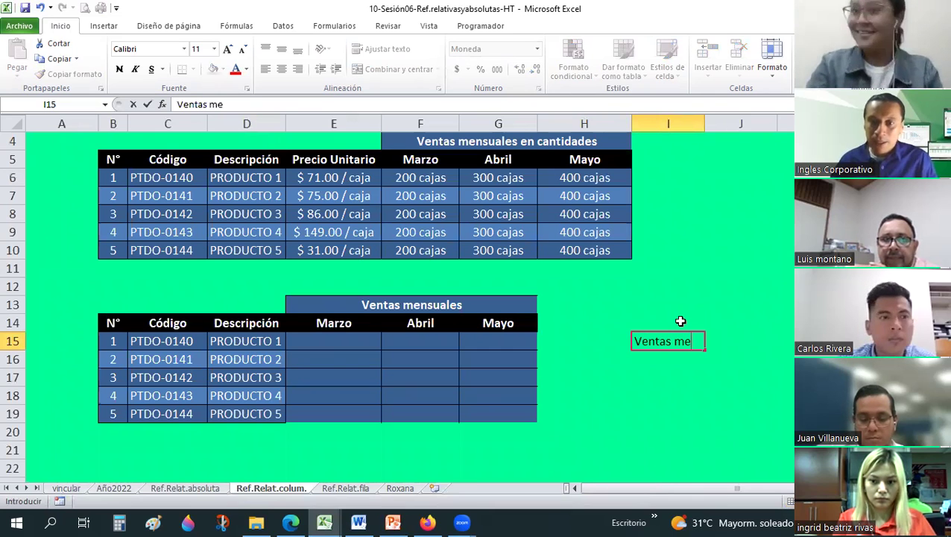
{"action": "type", "text": "nsuales ($)= Can"}
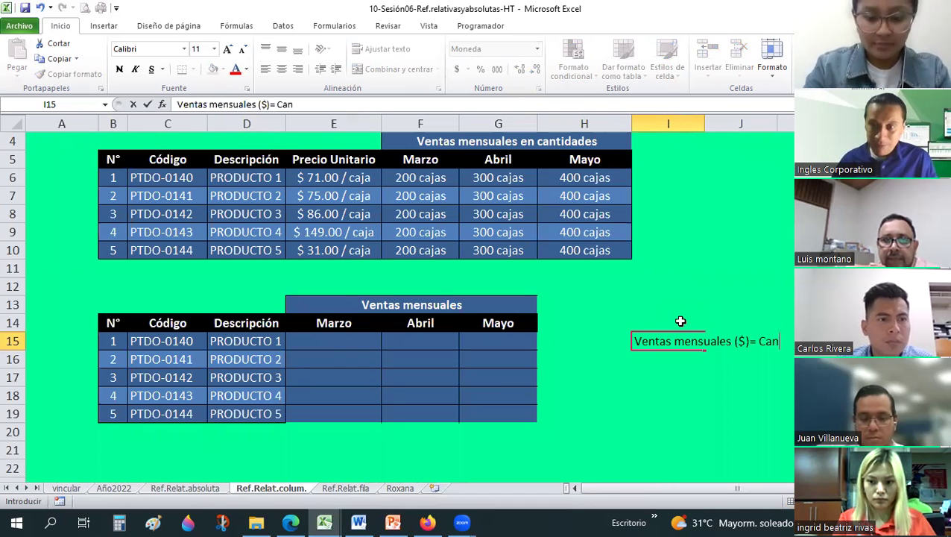
{"action": "type", "text": "tidad vendi"}
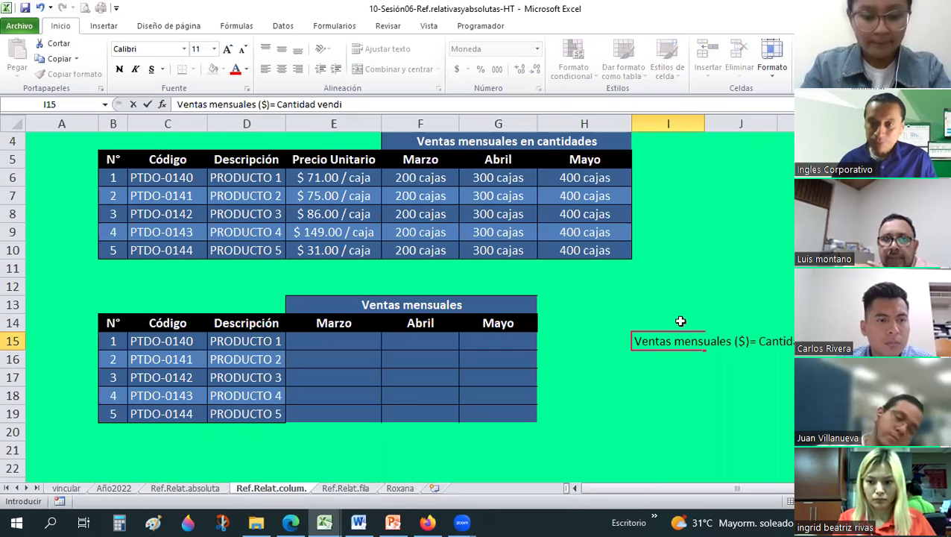
{"action": "type", "text": "da x"}
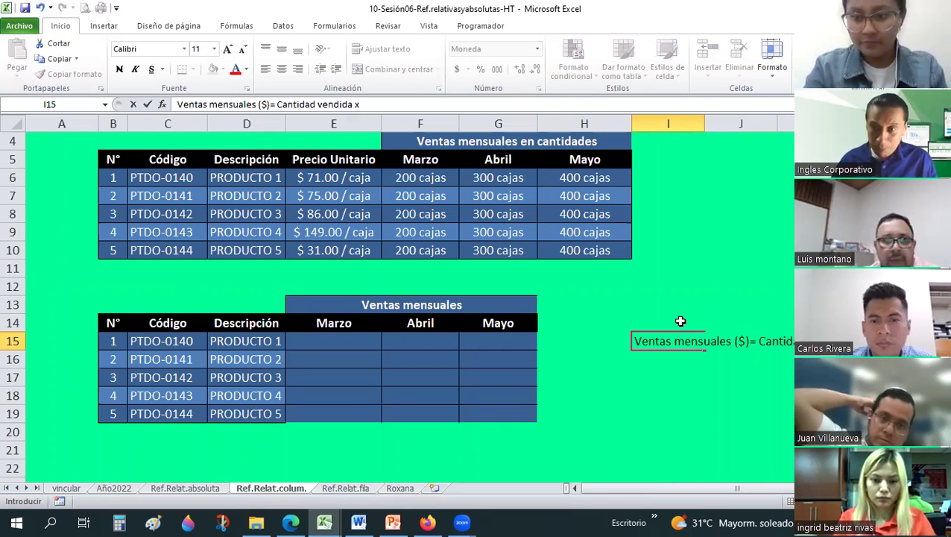
{"action": "type", "text": " precio de cada caja"}
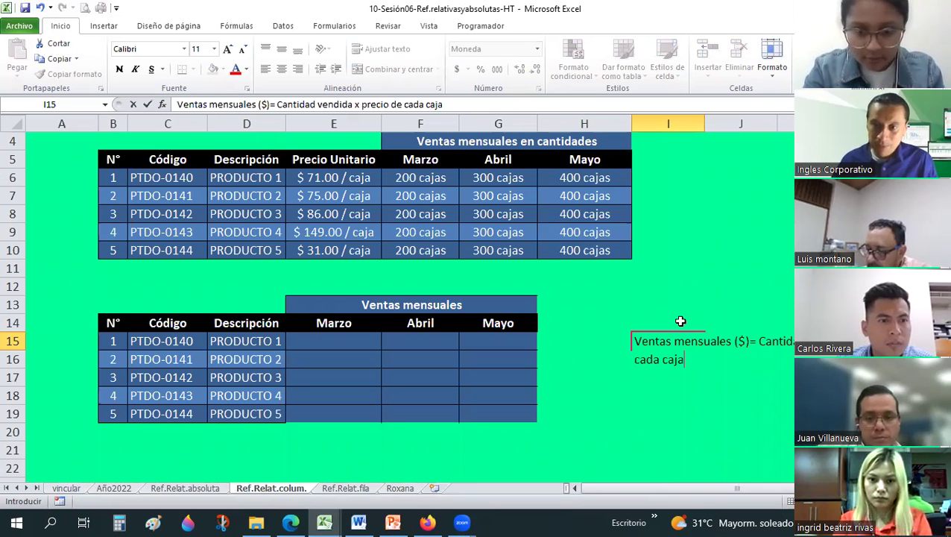
{"action": "key", "text": "Return"}
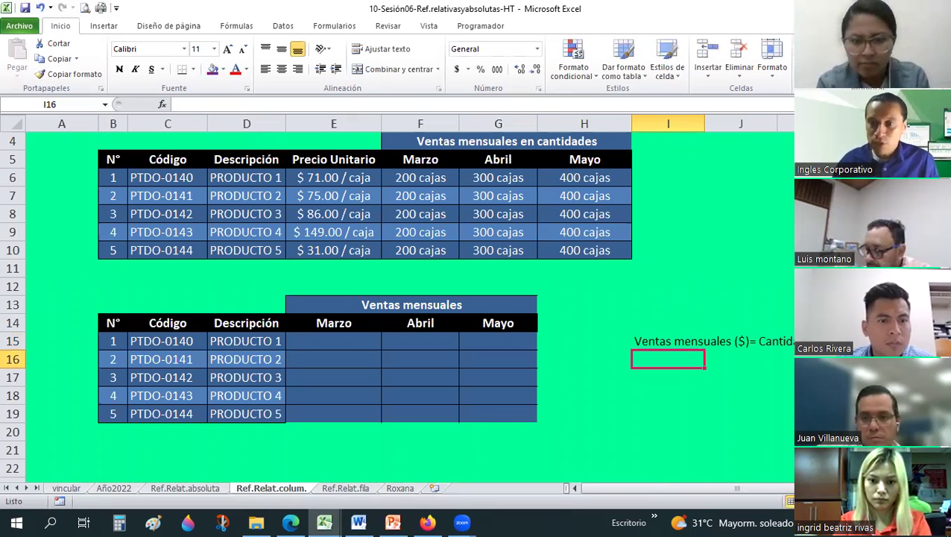
{"action": "key", "text": "Up"}
Look over the table, selecting Marzo cell E16 and the PRODUCTO 2 unit price of 75.
{"action": "scroll", "coordinate": [579, 333], "scroll_direction": "right", "scroll_amount": 2}
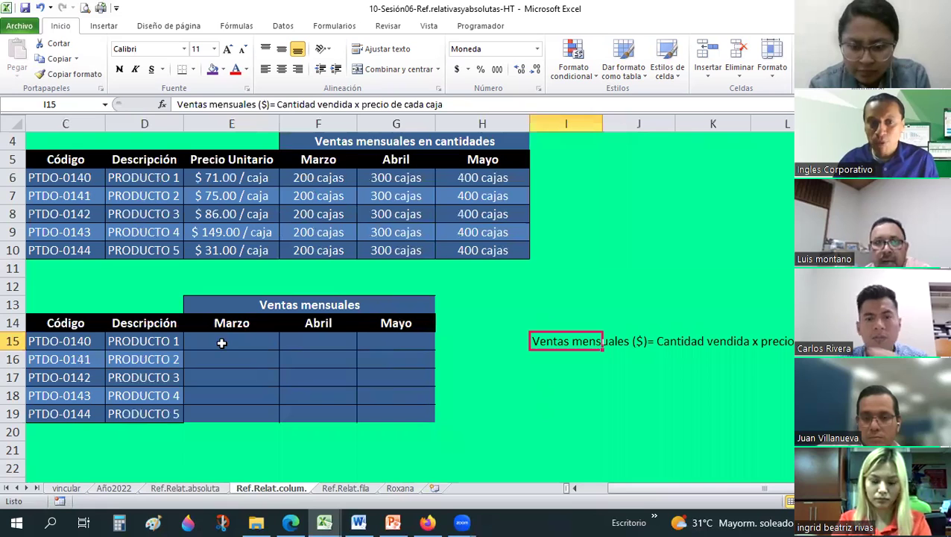
{"action": "left_click_drag", "start_coordinate": [216, 341], "coordinate": [373, 411]}
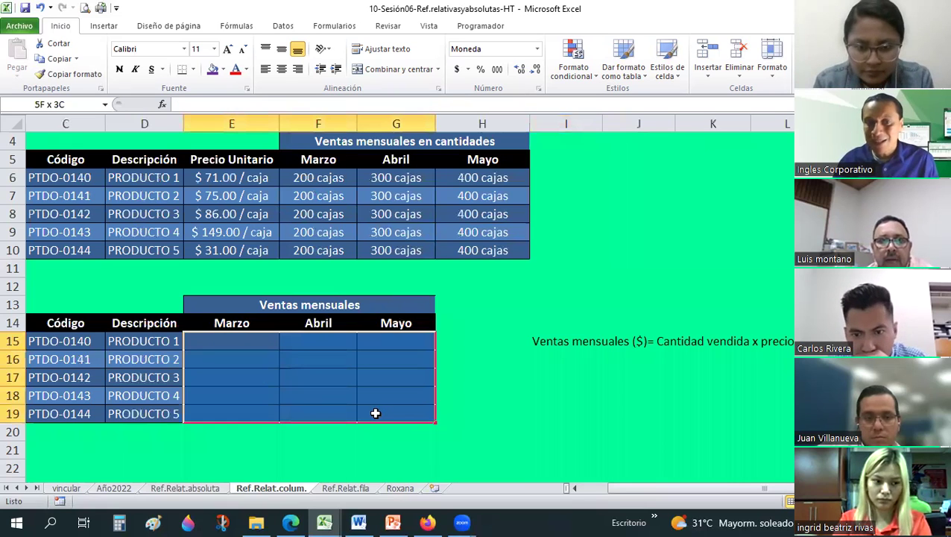
{"action": "left_click", "coordinate": [213, 355]}
{"action": "left_click_drag", "start_coordinate": [591, 487], "coordinate": [401, 343]}
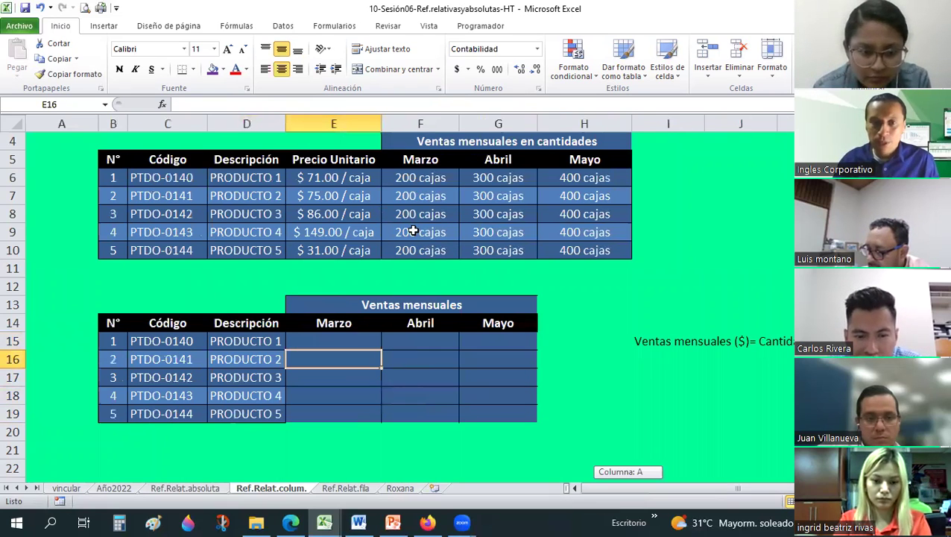
{"action": "left_click", "coordinate": [357, 200]}
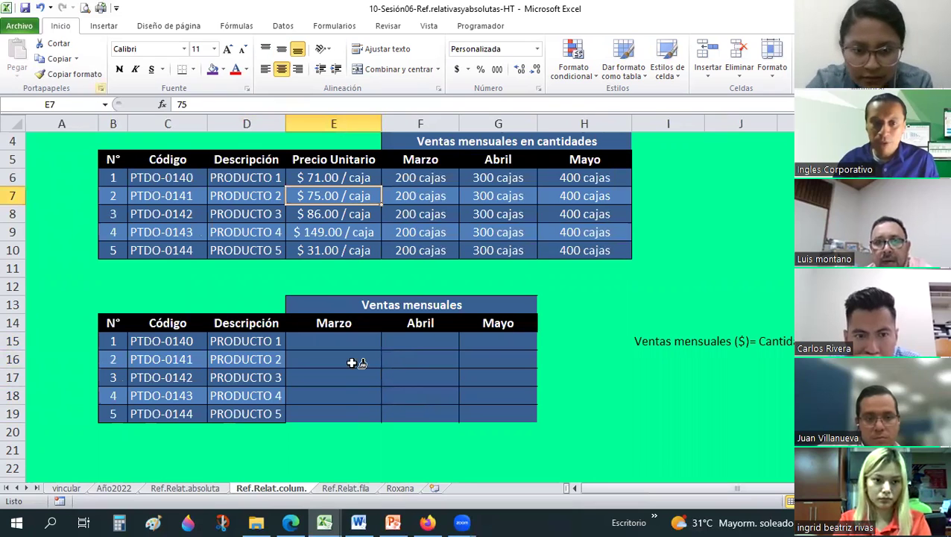
{"action": "left_click_drag", "start_coordinate": [352, 363], "coordinate": [480, 360]}
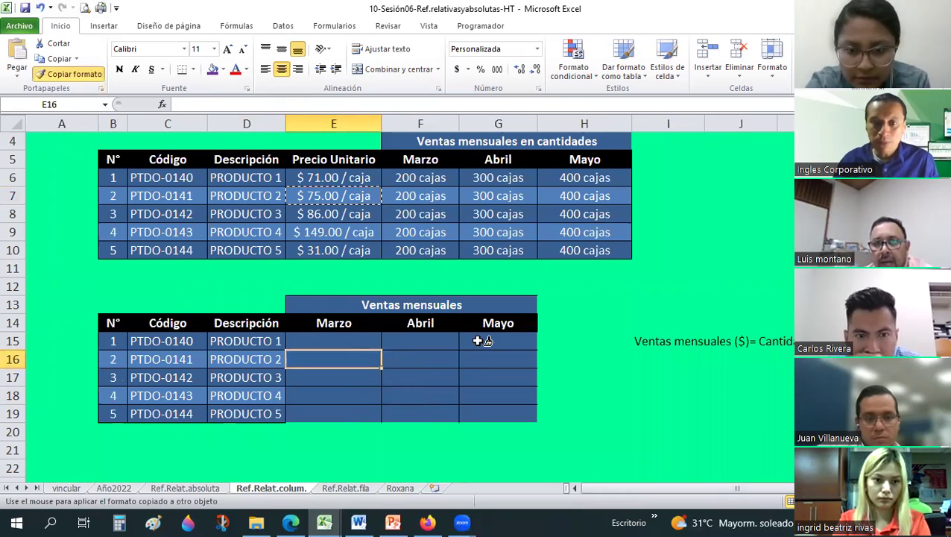
{"action": "left_click", "coordinate": [68, 74]}
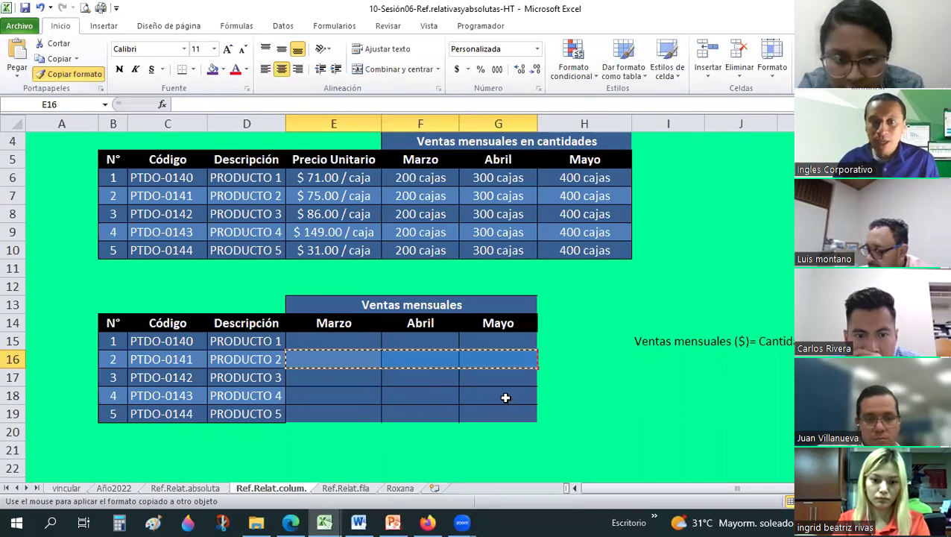
{"action": "left_click_drag", "start_coordinate": [506, 397], "coordinate": [335, 396]}
{"action": "left_click", "coordinate": [676, 413]}
{"action": "left_click", "coordinate": [717, 341]}
{"action": "scroll", "coordinate": [637, 382], "scroll_direction": "right", "scroll_amount": 1}
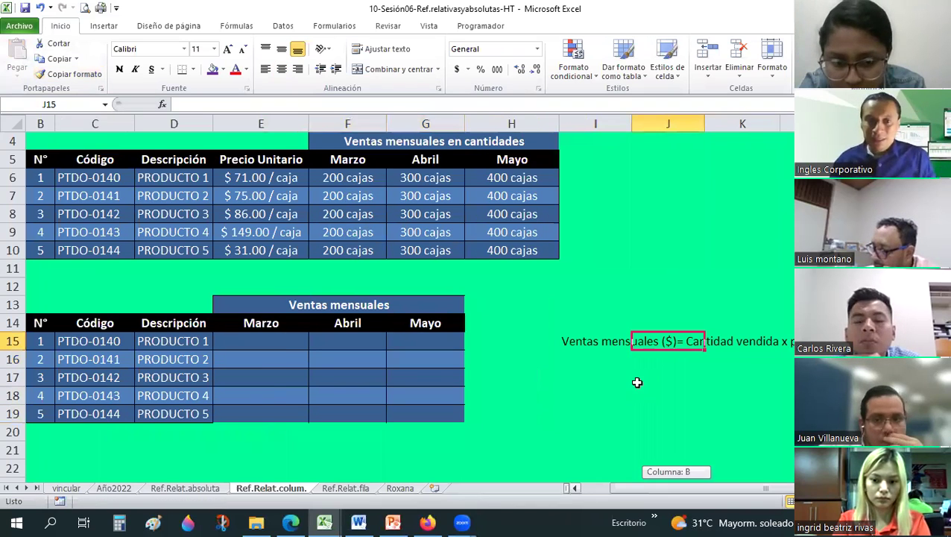
{"action": "left_click", "coordinate": [638, 383]}
{"action": "left_click", "coordinate": [348, 177]}
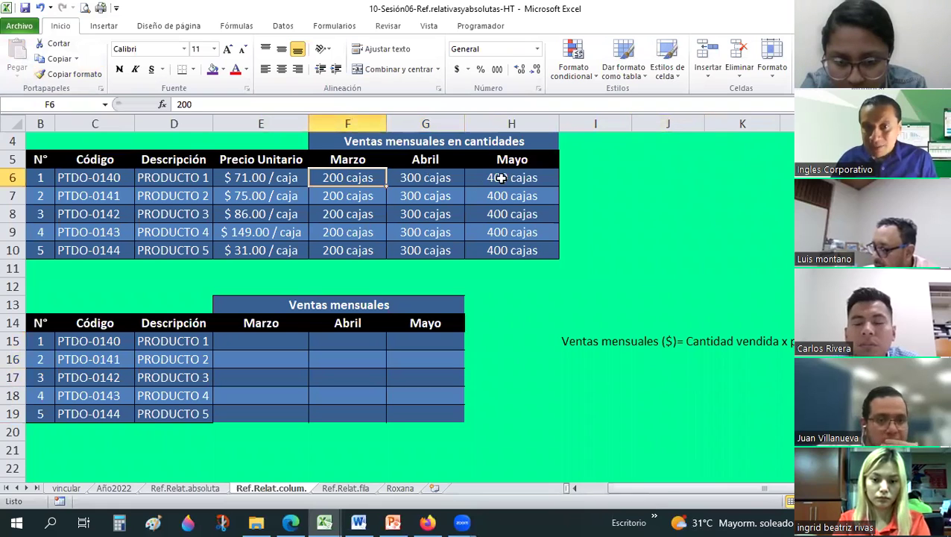
{"action": "key", "text": "Right"}
{"action": "key", "text": "Up"}
{"action": "key", "text": "Down"}
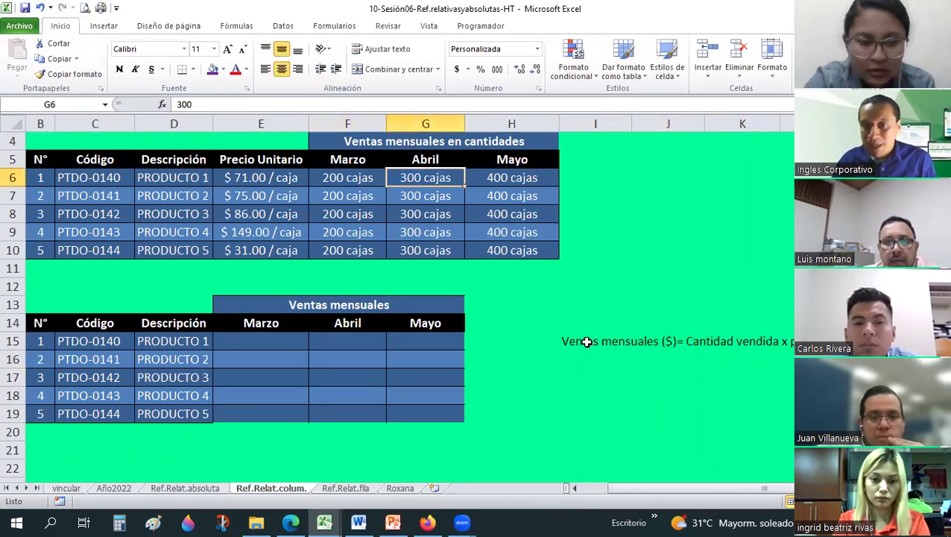
{"action": "left_click", "coordinate": [596, 341]}
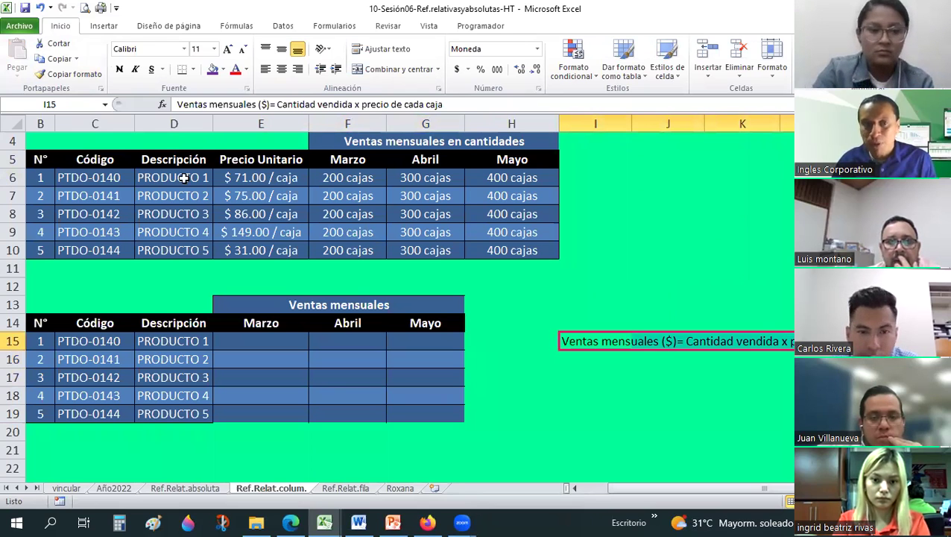
{"action": "left_click", "coordinate": [534, 300]}
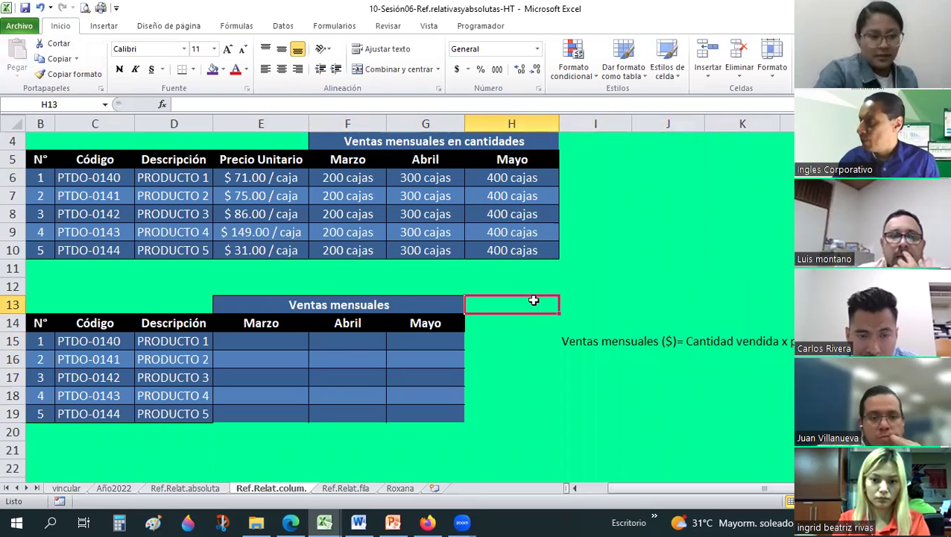
Enter =F6*E6 in E15 for $14,200.00 and fill it right into the Abril cell F15.
{"action": "left_click", "coordinate": [276, 343]}
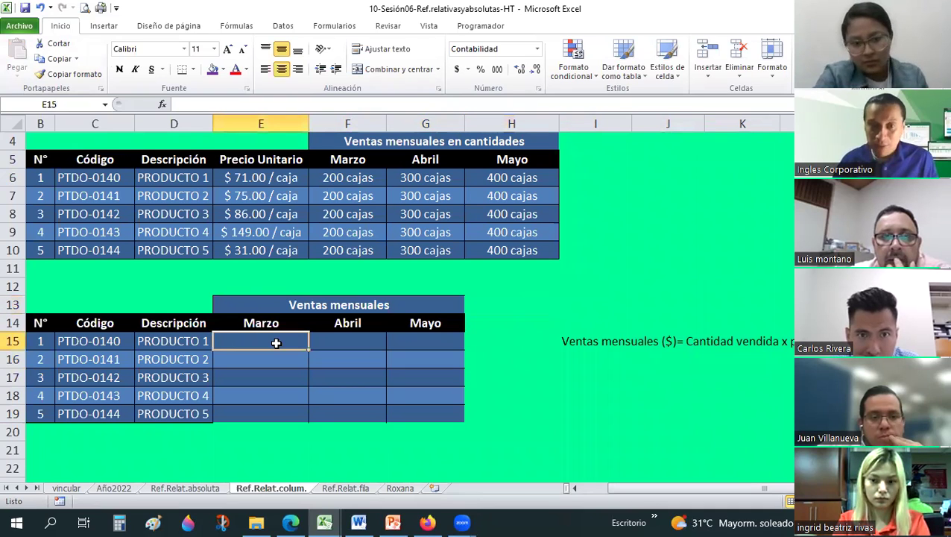
{"action": "type", "text": "="}
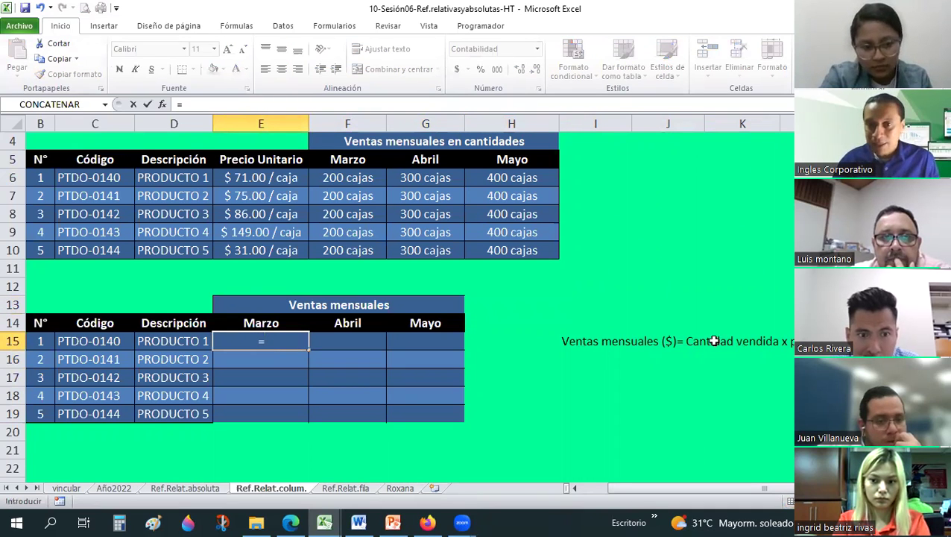
{"action": "left_click", "coordinate": [334, 176]}
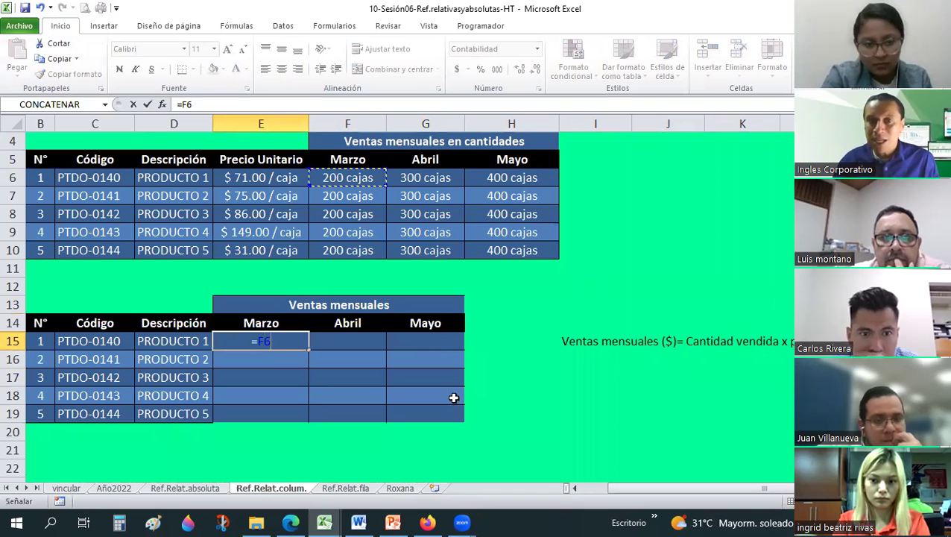
{"action": "type", "text": "*"}
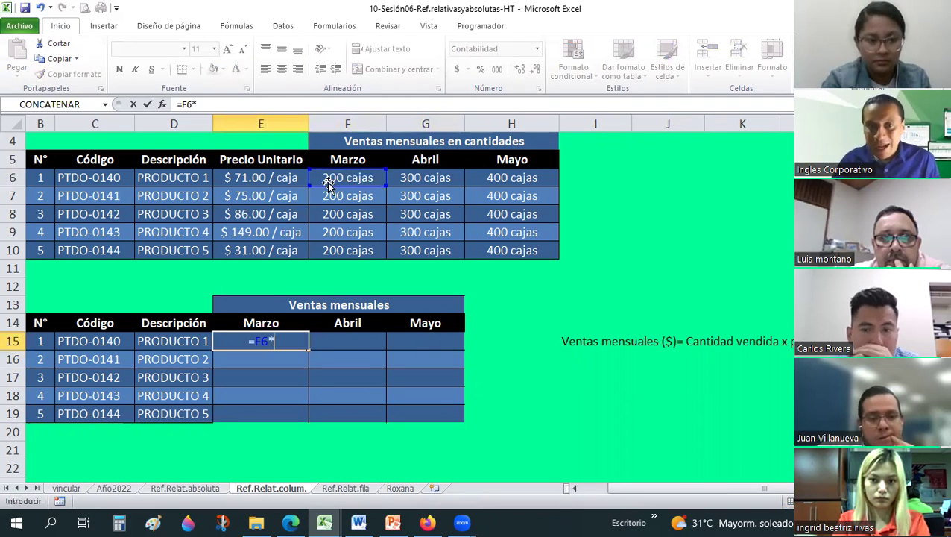
{"action": "left_click", "coordinate": [275, 177]}
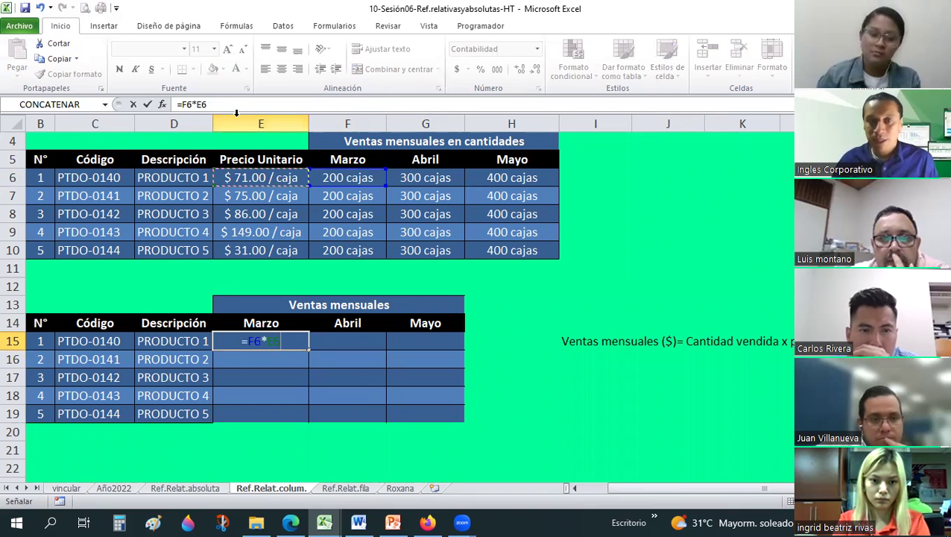
{"action": "key", "text": "Return"}
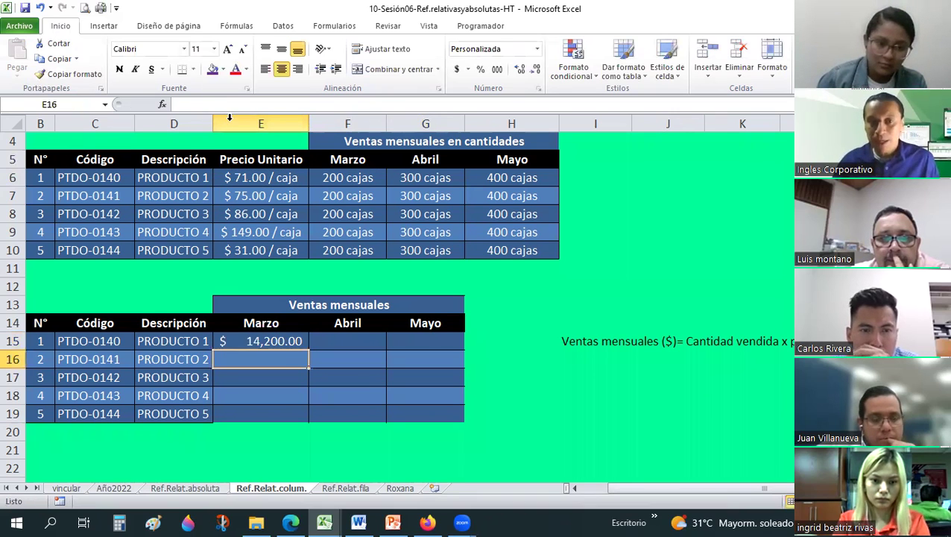
{"action": "left_click", "coordinate": [273, 341]}
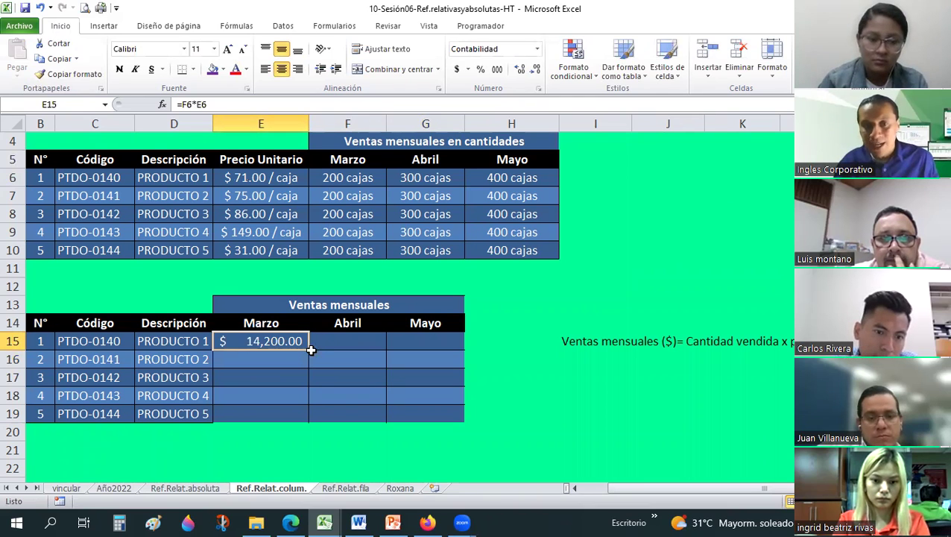
{"action": "left_click_drag", "start_coordinate": [308, 350], "coordinate": [424, 348]}
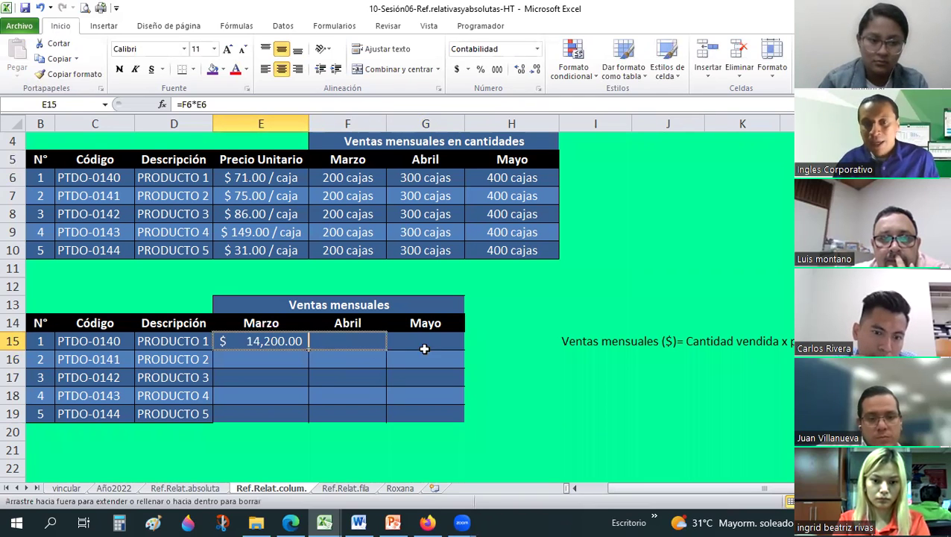
{"action": "left_click_drag", "start_coordinate": [358, 333], "coordinate": [352, 337]}
Replace F15's wrongly filled formula with =G6*$E6, giving $21,300.00 for Abril.
{"action": "left_click", "coordinate": [350, 340]}
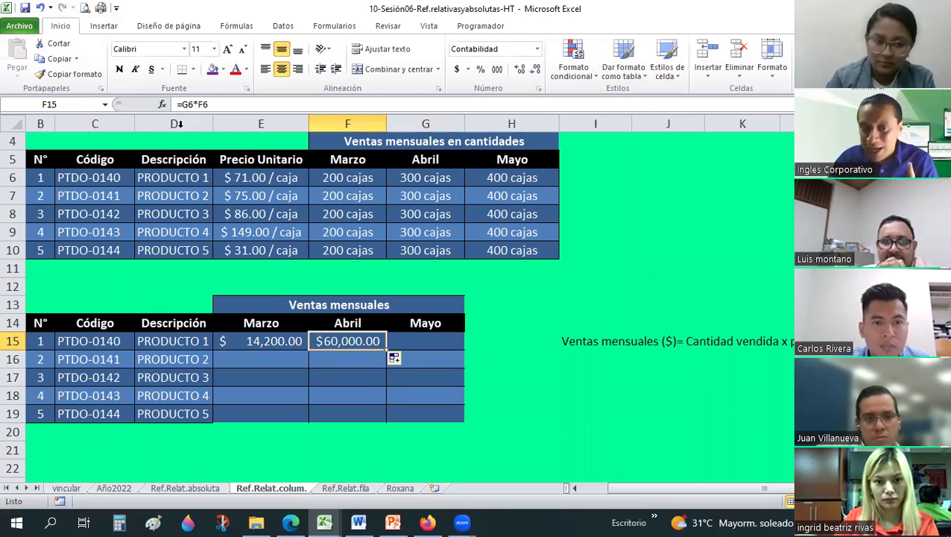
{"action": "left_click", "coordinate": [252, 172]}
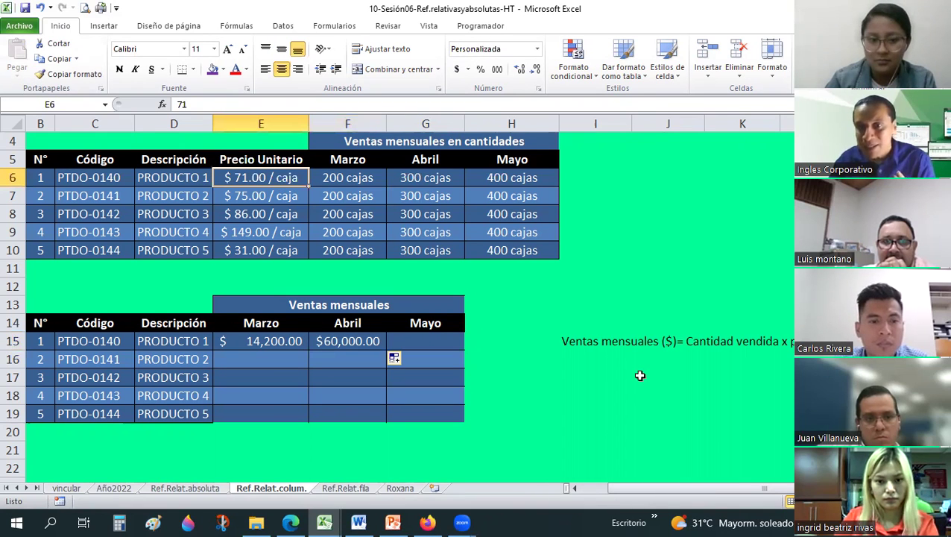
{"action": "left_click_drag", "start_coordinate": [578, 341], "coordinate": [895, 342]}
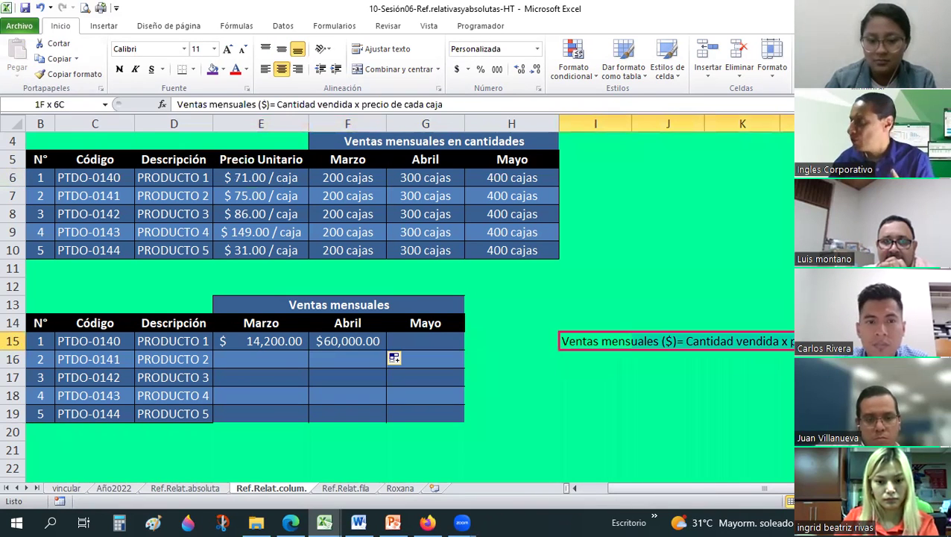
{"action": "left_click", "coordinate": [345, 336]}
{"action": "type", "text": "="}
{"action": "left_click", "coordinate": [414, 177]}
{"action": "type", "text": "*"}
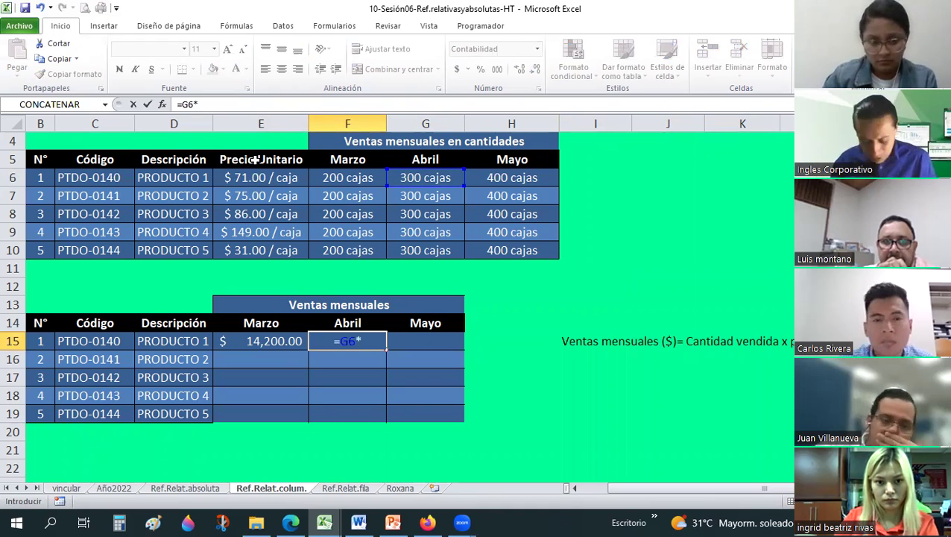
{"action": "type", "text": "$"}
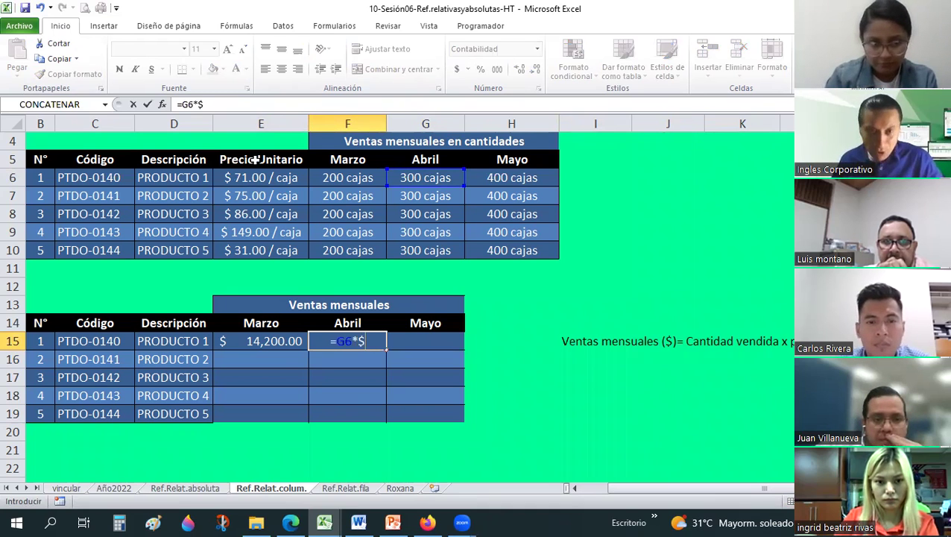
{"action": "type", "text": "E"}
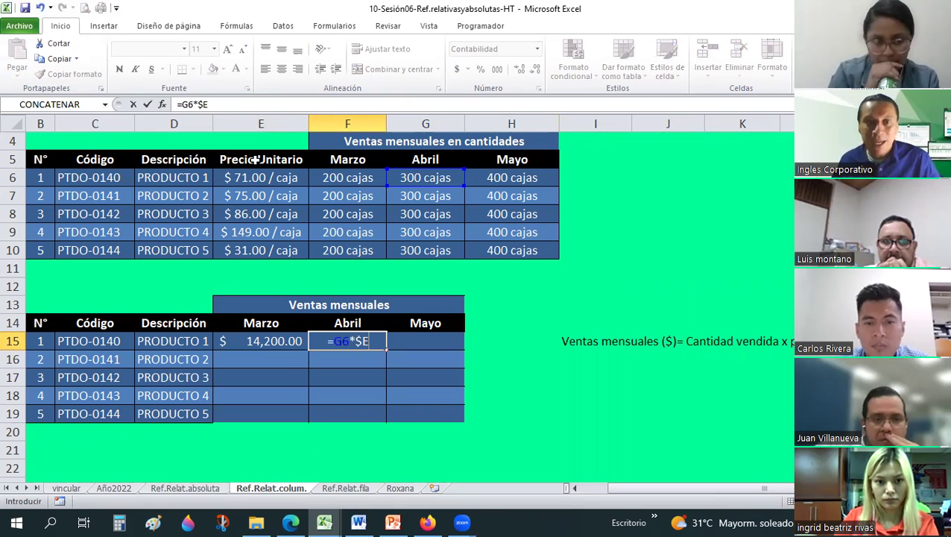
{"action": "type", "text": "6"}
{"action": "key", "text": "Return"}
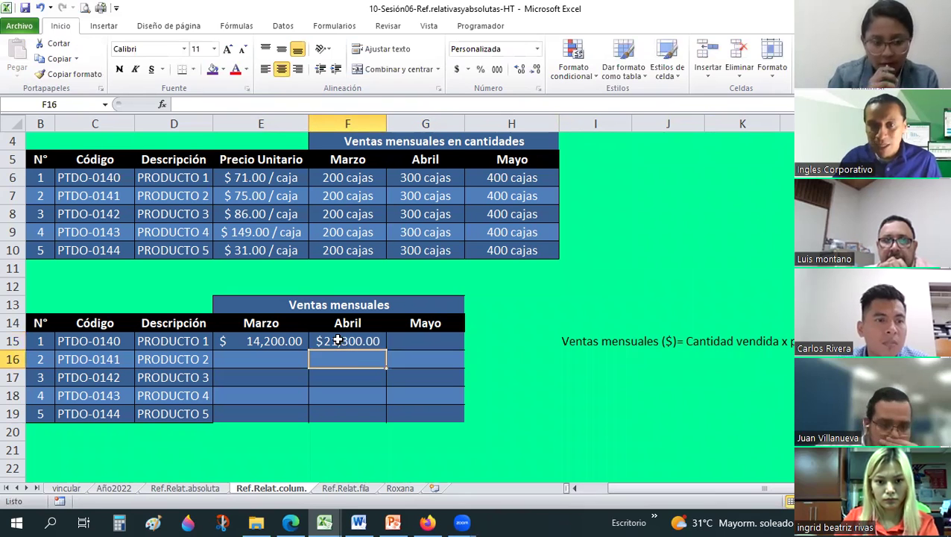
{"action": "left_click", "coordinate": [338, 341]}
{"action": "left_click", "coordinate": [531, 301]}
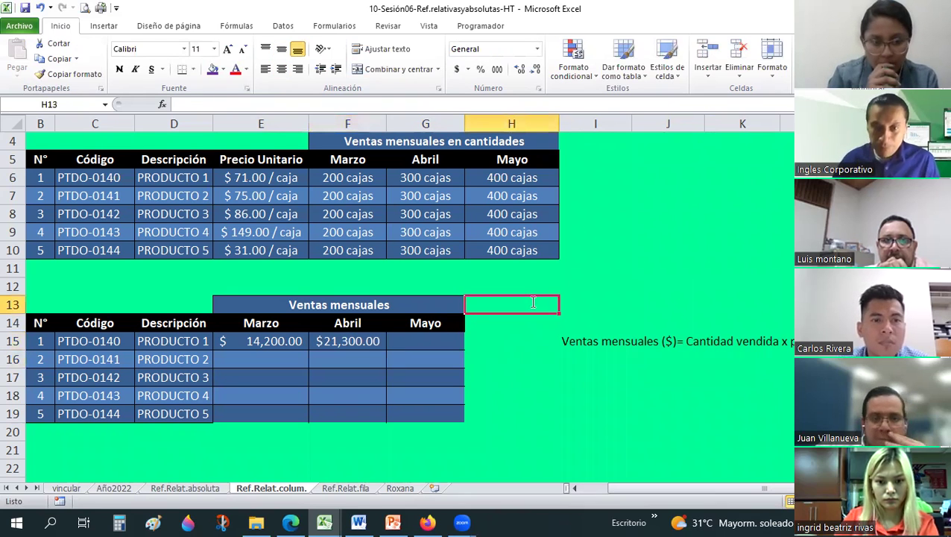
Try a quantity-times-price test formula in H13, then delete it.
{"action": "type", "text": "="}
{"action": "left_click", "coordinate": [439, 173]}
{"action": "type", "text": "*"}
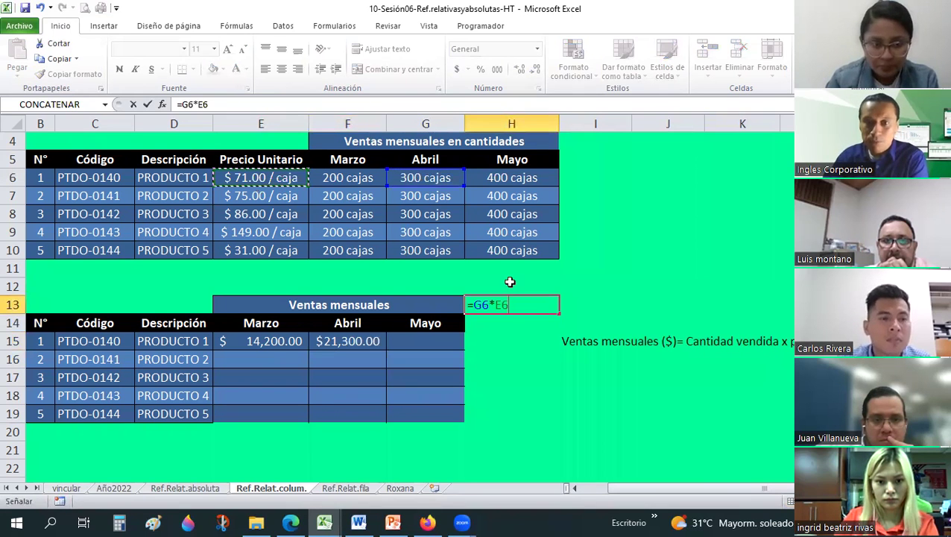
{"action": "key", "text": "Return"}
{"action": "left_click", "coordinate": [541, 302]}
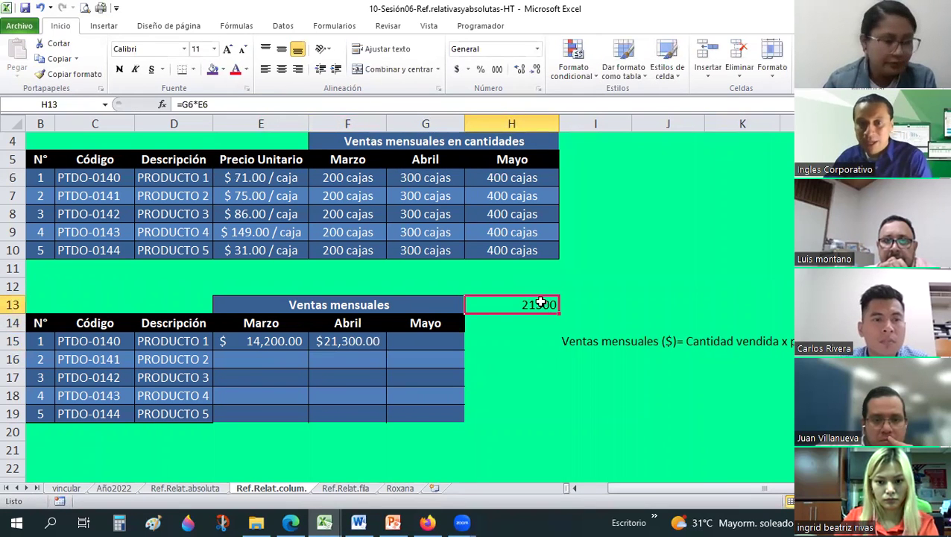
{"action": "key", "text": "Delete"}
Clear F15, anchor the price column in E15's formula, and fill it across Abril and Mayo.
{"action": "left_click", "coordinate": [349, 341]}
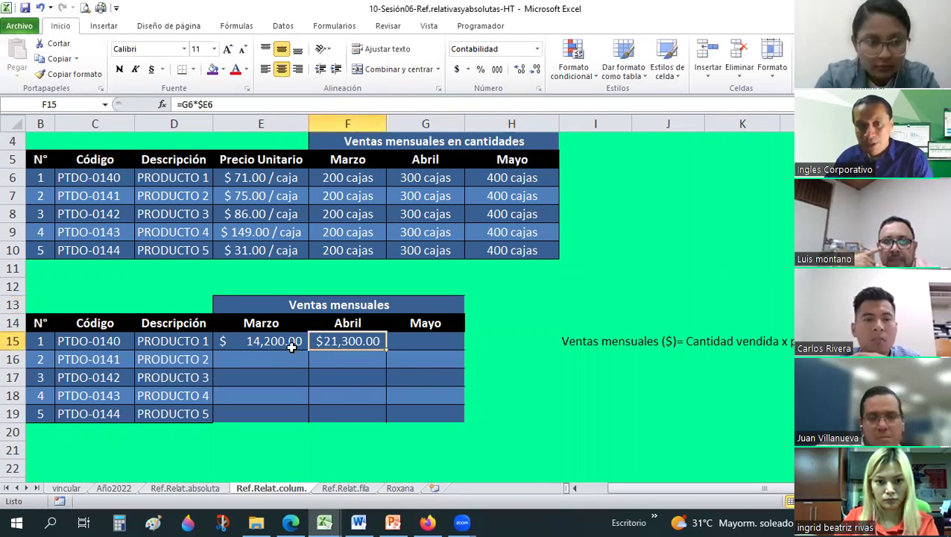
{"action": "key", "text": "Delete"}
{"action": "key", "text": "Left"}
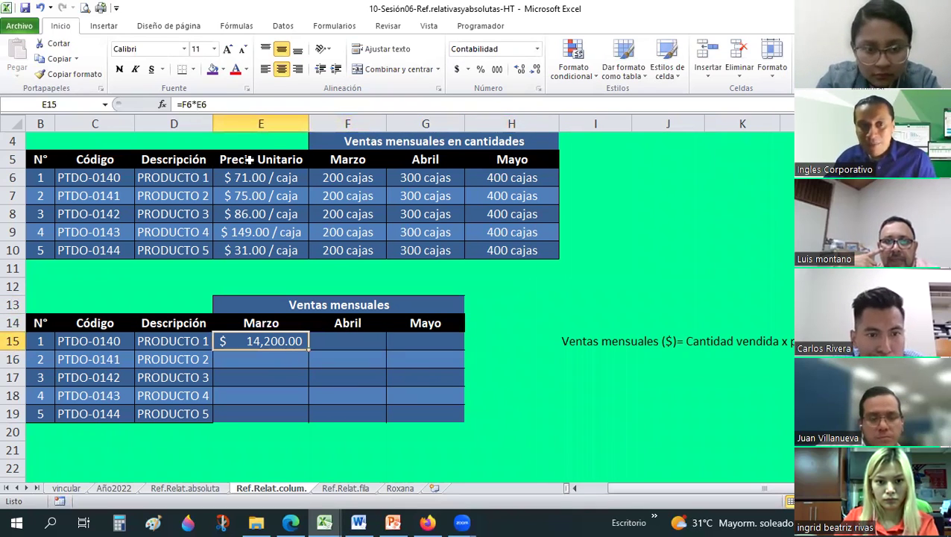
{"action": "key", "text": "F2"}
{"action": "type", "text": "$"}
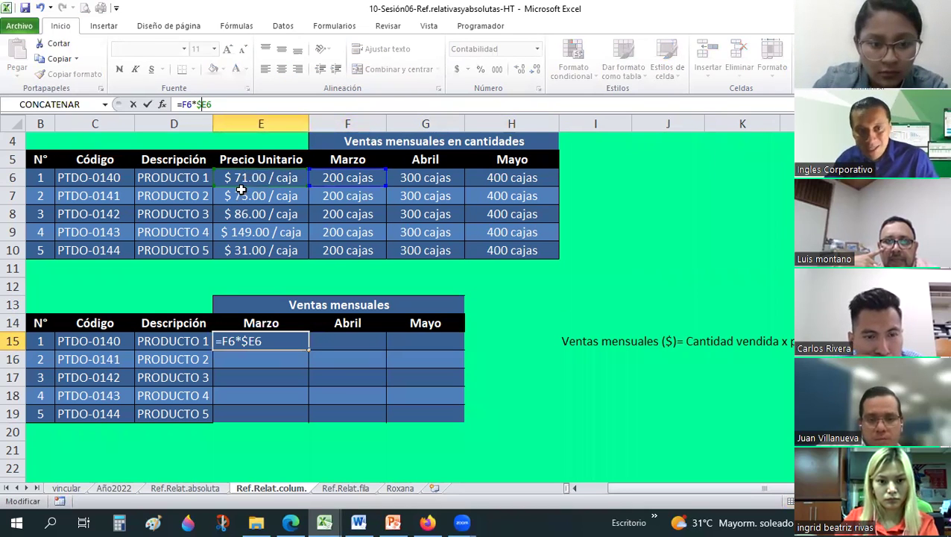
{"action": "key", "text": "Return"}
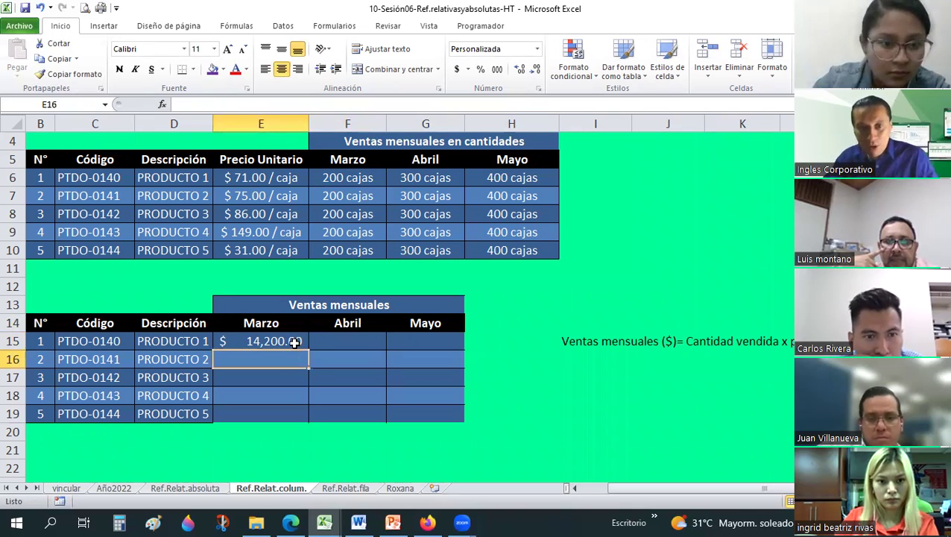
{"action": "left_click", "coordinate": [304, 347]}
{"action": "left_click_drag", "start_coordinate": [307, 349], "coordinate": [373, 354]}
{"action": "left_click_drag", "start_coordinate": [438, 348], "coordinate": [622, 422]}
{"action": "left_click_drag", "start_coordinate": [377, 354], "coordinate": [366, 341]}
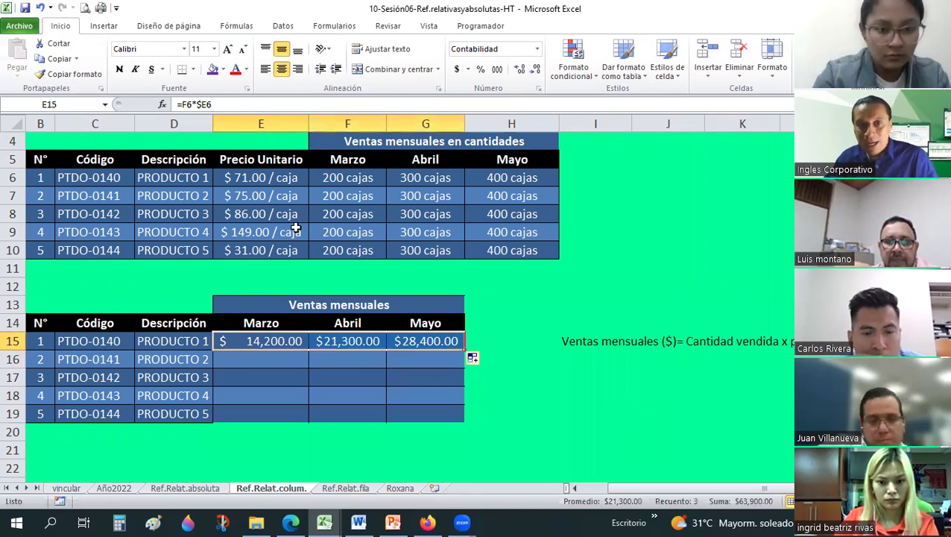
Review the copied Abril and Mayo formulas, confirming Mayo's =H6*$E6 at $28,400.00.
{"action": "left_click", "coordinate": [347, 341]}
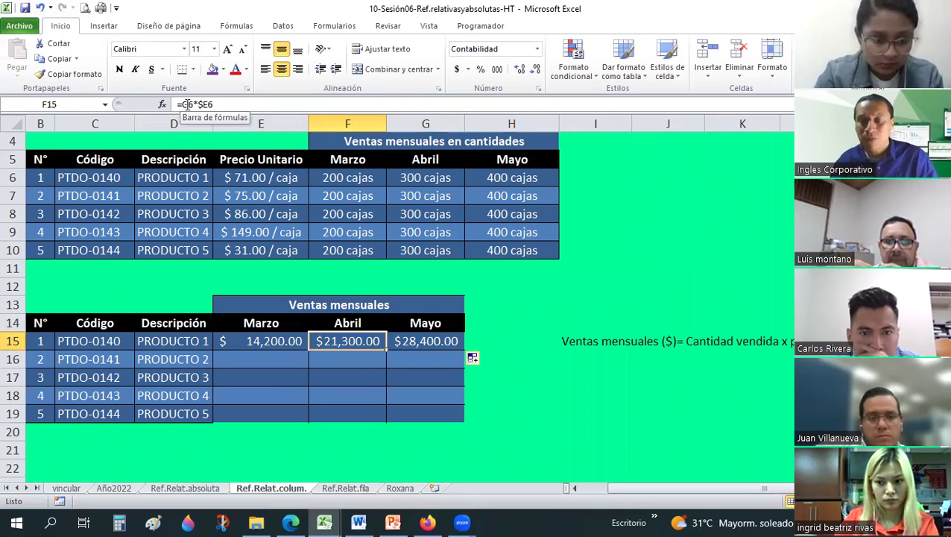
{"action": "key", "text": "F2"}
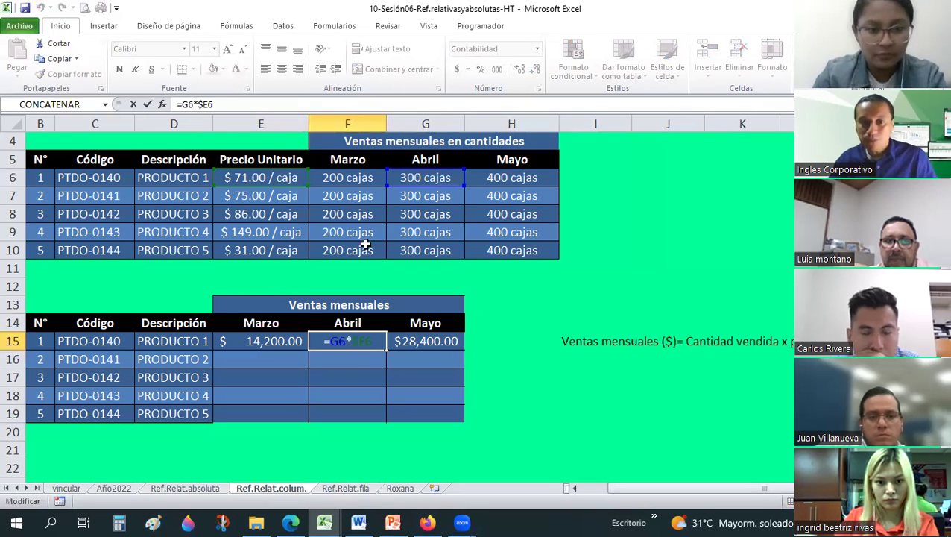
{"action": "left_click", "coordinate": [418, 337]}
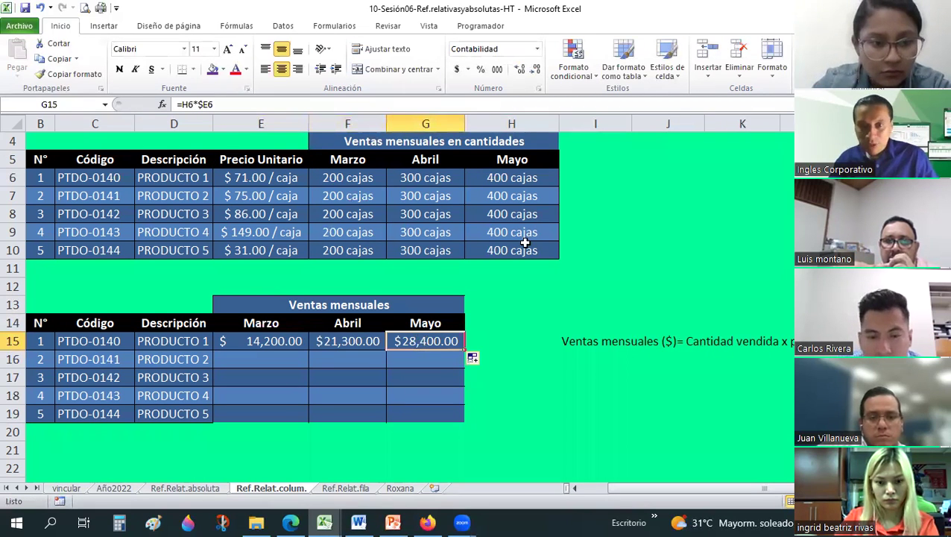
{"action": "key", "text": "F2"}
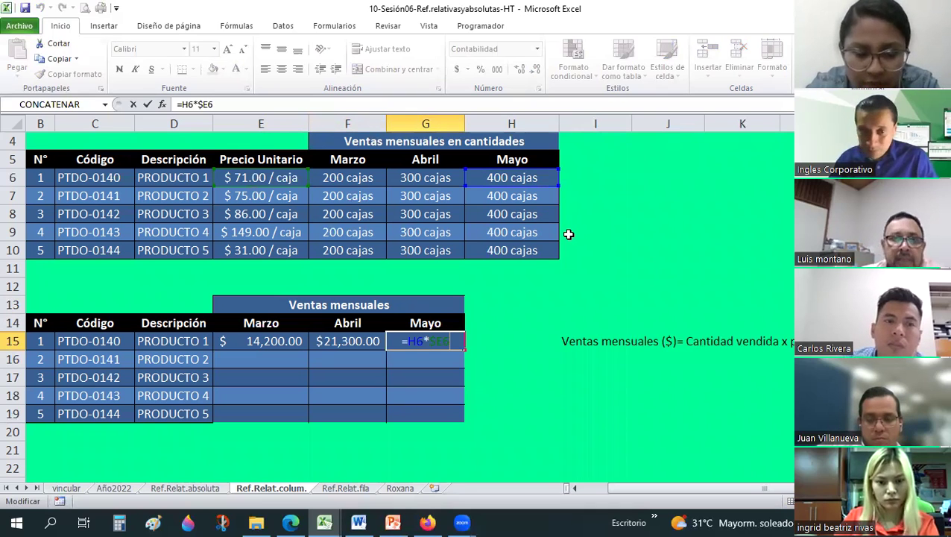
{"action": "key", "text": "ctrl+Return"}
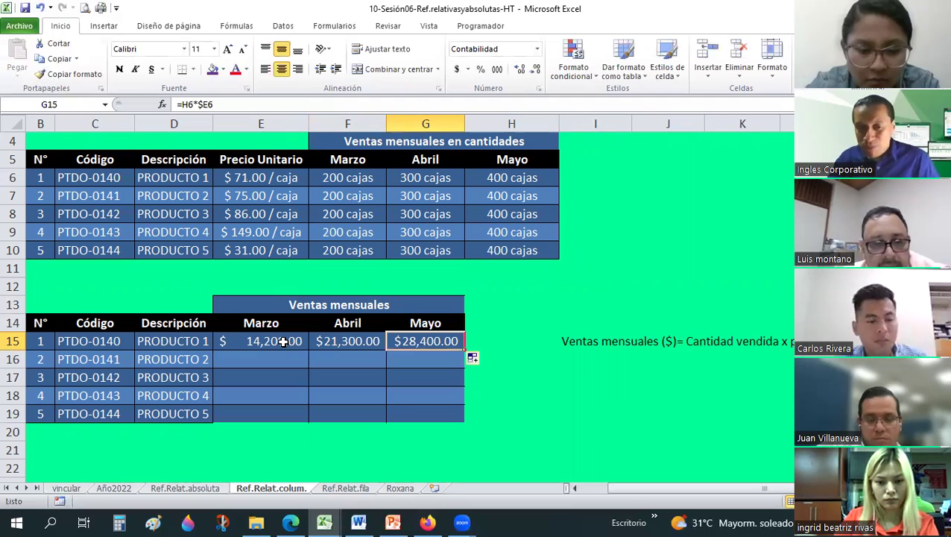
{"action": "left_click", "coordinate": [282, 341]}
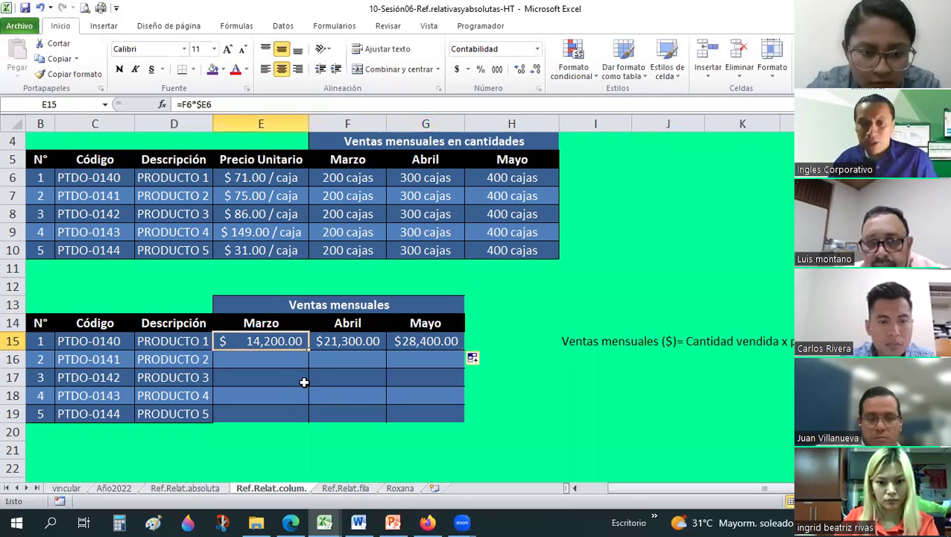
Copy the Marzo formula down to PRODUCTO 2, then across its Abril and Mayo cells.
{"action": "scroll", "coordinate": [312, 348], "scroll_direction": "down", "scroll_amount": 1}
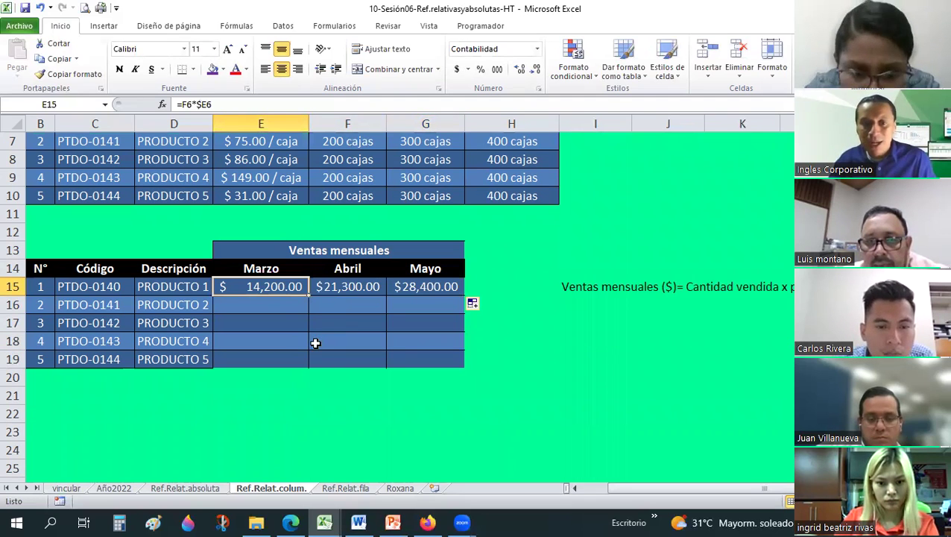
{"action": "scroll", "coordinate": [315, 343], "scroll_direction": "up", "scroll_amount": 1, "text": "ctrl"}
{"action": "scroll", "coordinate": [415, 317], "scroll_direction": "down", "scroll_amount": 2}
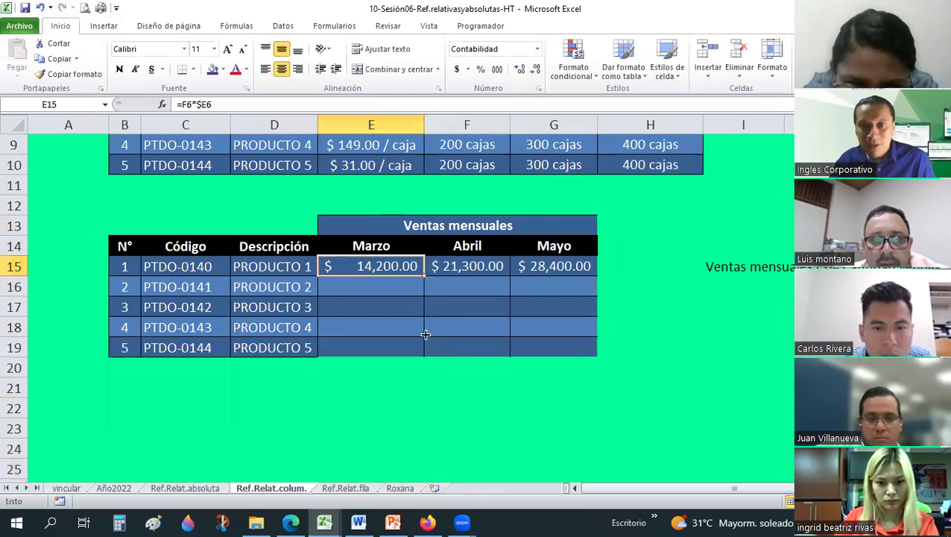
{"action": "scroll", "coordinate": [426, 335], "scroll_direction": "up", "scroll_amount": 1}
{"action": "left_click_drag", "start_coordinate": [424, 337], "coordinate": [384, 346]}
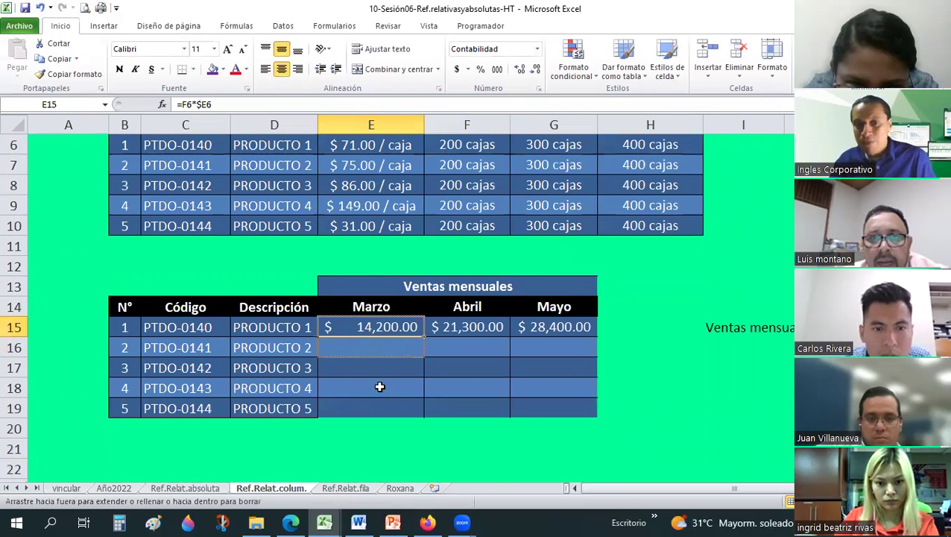
{"action": "left_click_drag", "start_coordinate": [379, 387], "coordinate": [373, 405]}
{"action": "scroll", "coordinate": [402, 352], "scroll_direction": "up", "scroll_amount": 1}
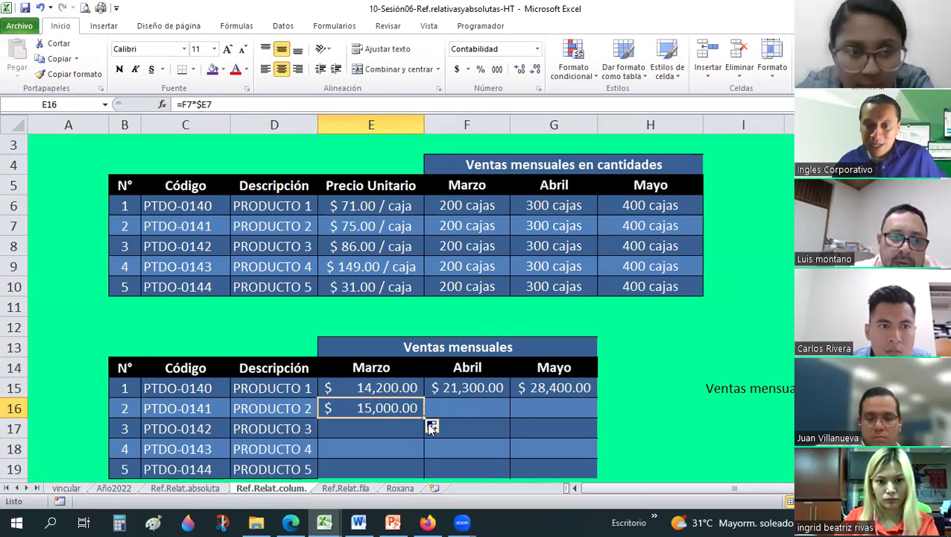
{"action": "left_click_drag", "start_coordinate": [423, 421], "coordinate": [572, 417]}
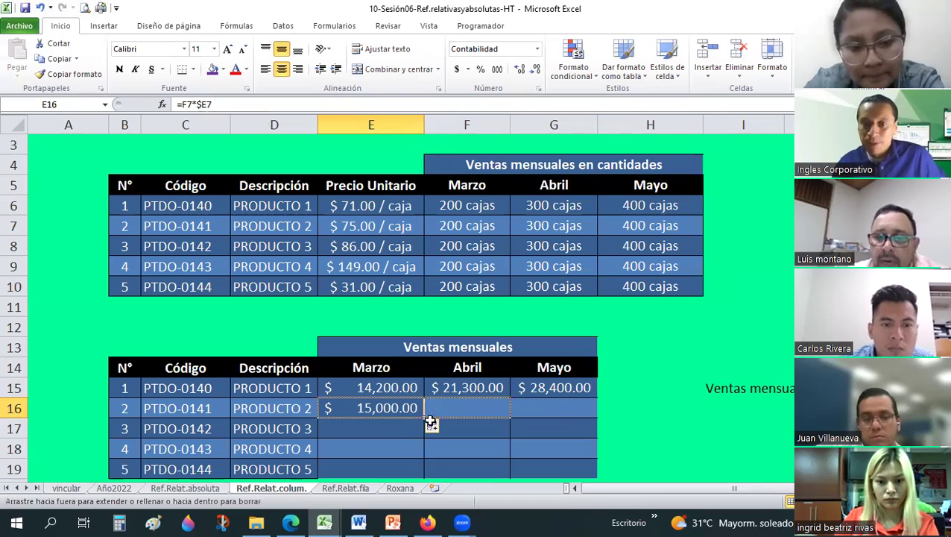
{"action": "left_click_drag", "start_coordinate": [431, 423], "coordinate": [510, 417]}
{"action": "left_click", "coordinate": [466, 408]}
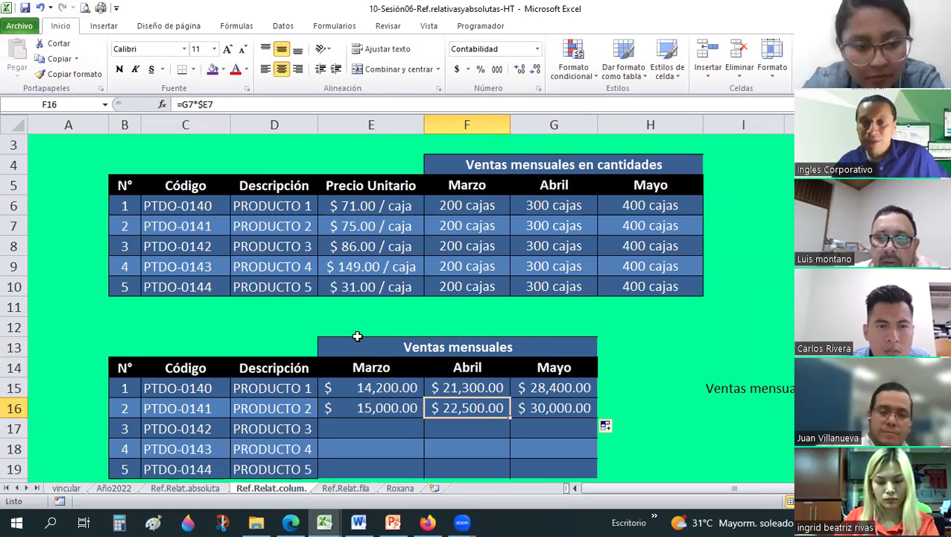
Fill E15:G16 down through PRODUCTO 5, ending at $12,400.00 for Mayo.
{"action": "scroll", "coordinate": [357, 335], "scroll_direction": "down", "scroll_amount": 1}
{"action": "mouse_move", "coordinate": [357, 335]}
{"action": "left_mouse_down"}
{"action": "mouse_move", "coordinate": [589, 329]}
{"action": "mouse_move", "coordinate": [589, 407]}
{"action": "left_mouse_up"}
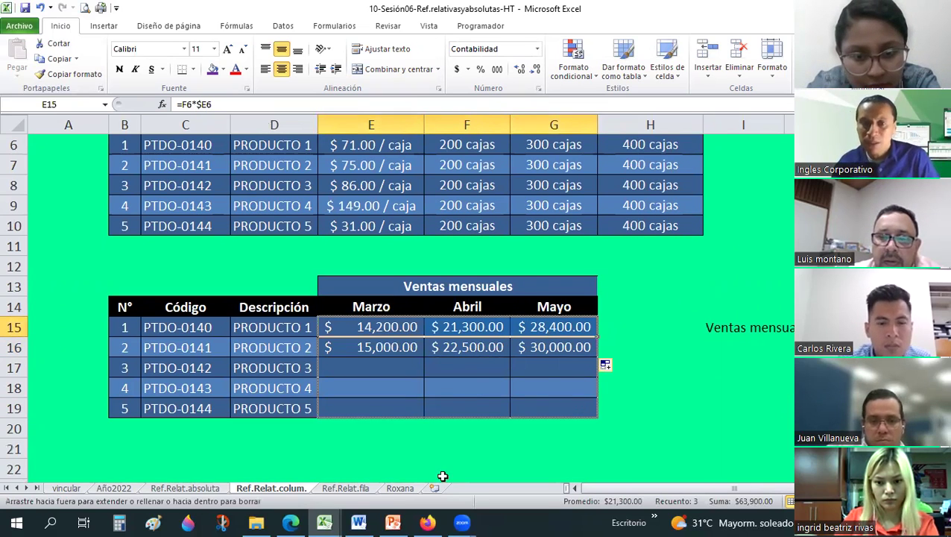
{"action": "left_click", "coordinate": [443, 475]}
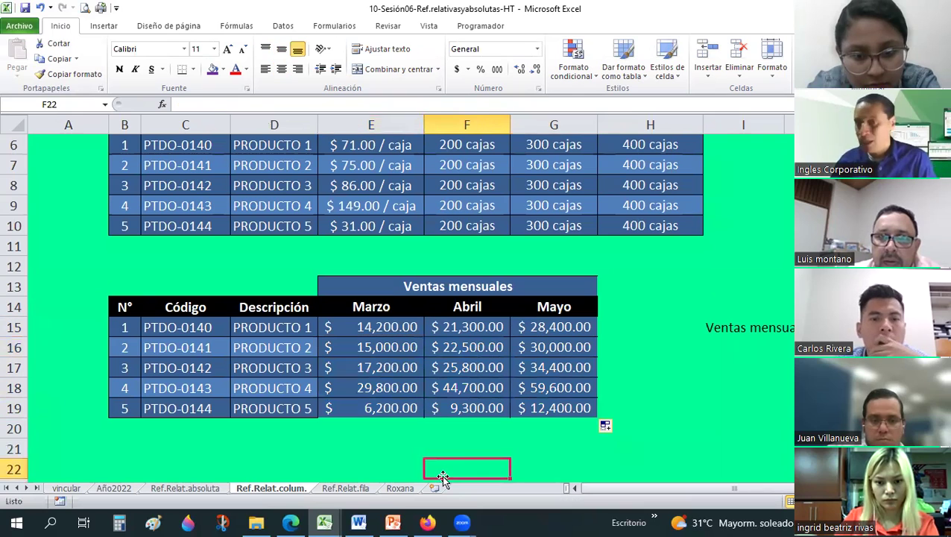
{"action": "double_click", "coordinate": [382, 349]}
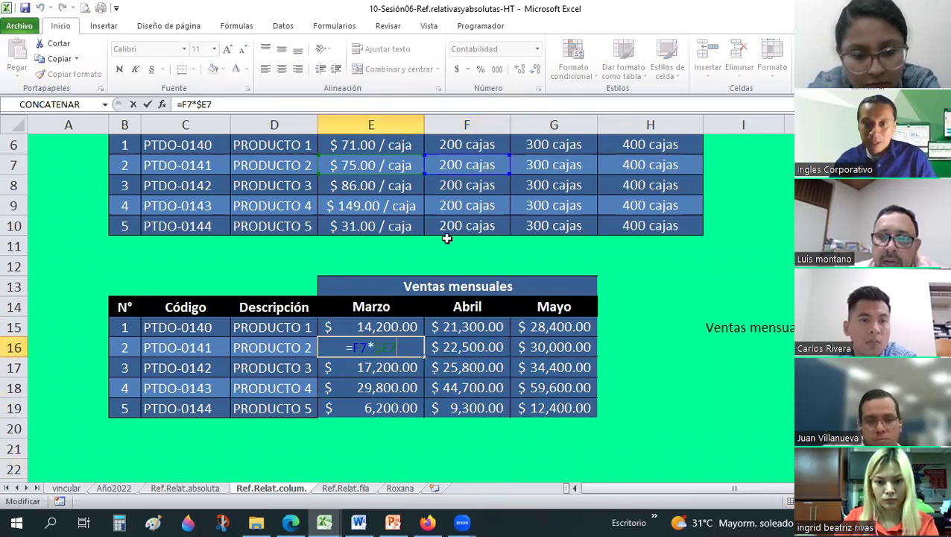
{"action": "scroll", "coordinate": [447, 239], "scroll_direction": "up", "scroll_amount": 1}
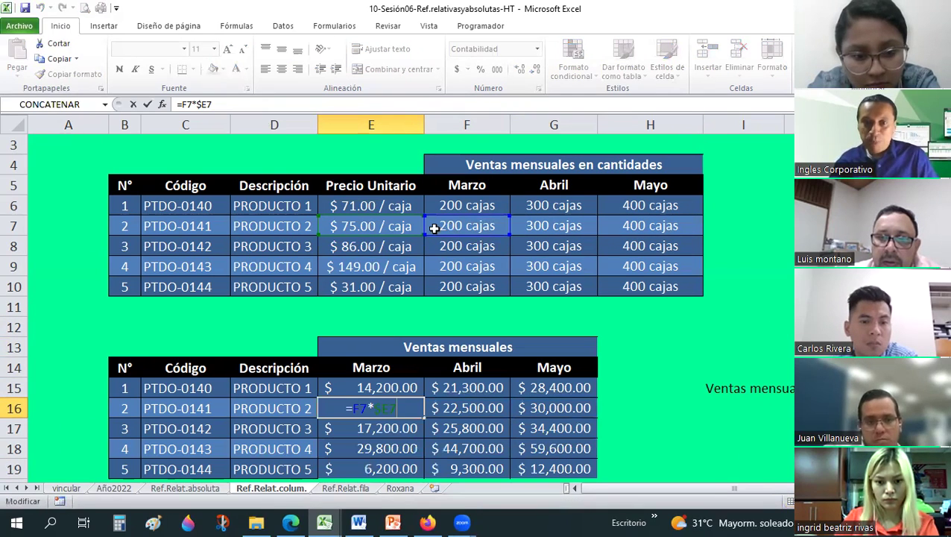
{"action": "double_click", "coordinate": [474, 410]}
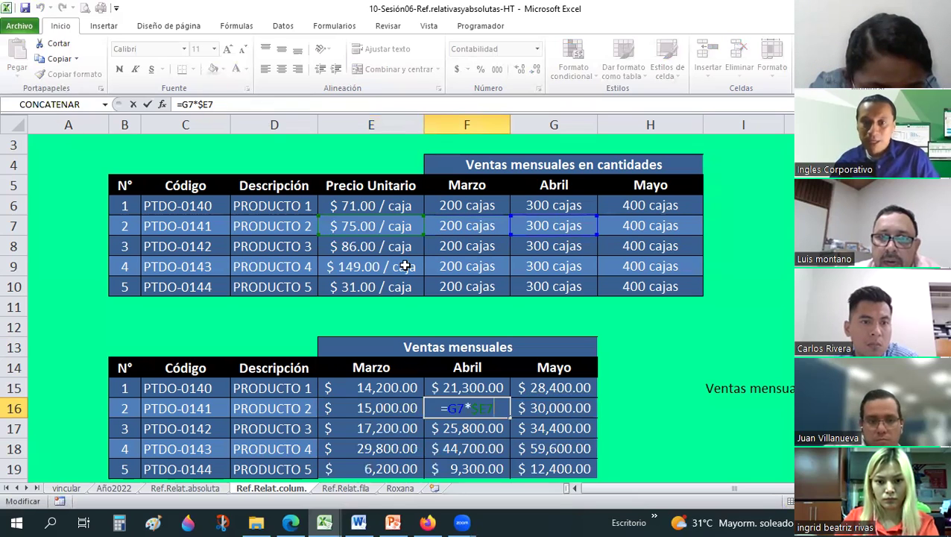
{"action": "double_click", "coordinate": [550, 417]}
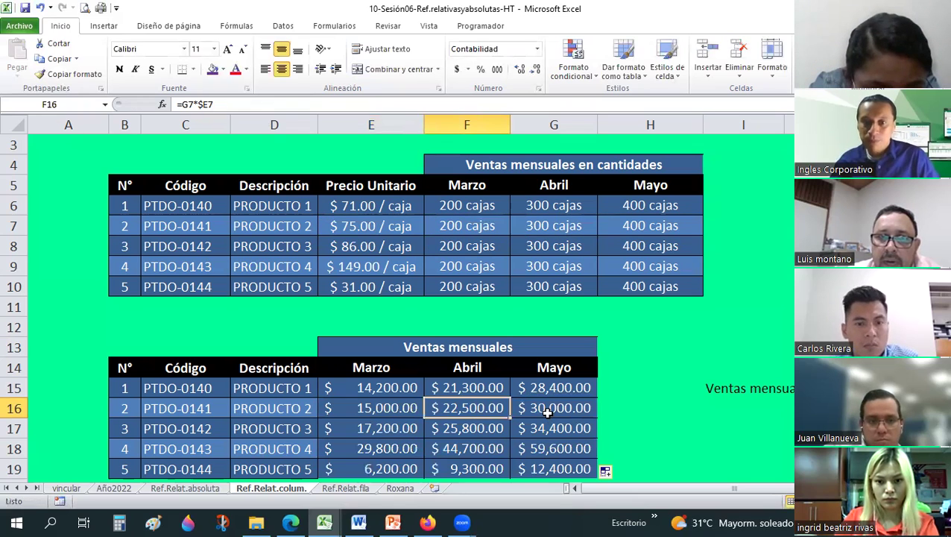
{"action": "left_click", "coordinate": [398, 226]}
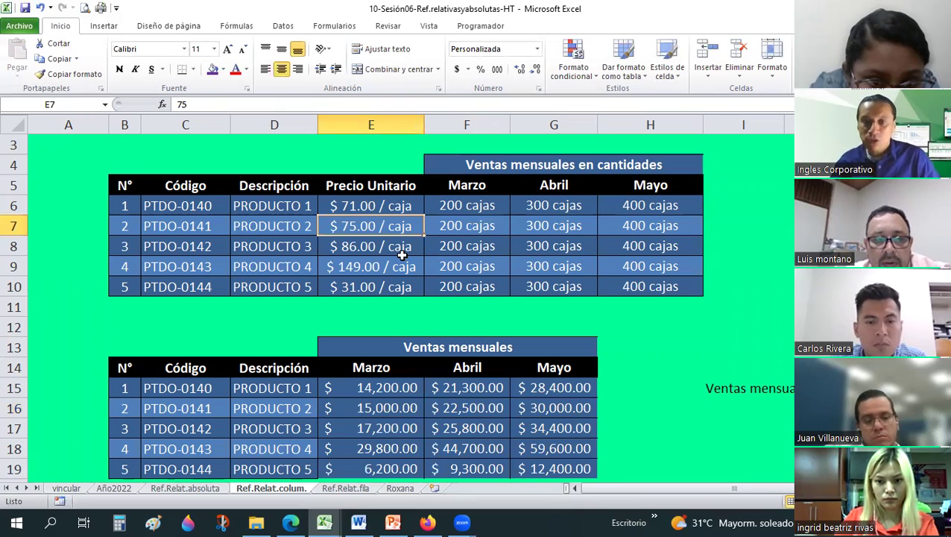
{"action": "double_click", "coordinate": [450, 432]}
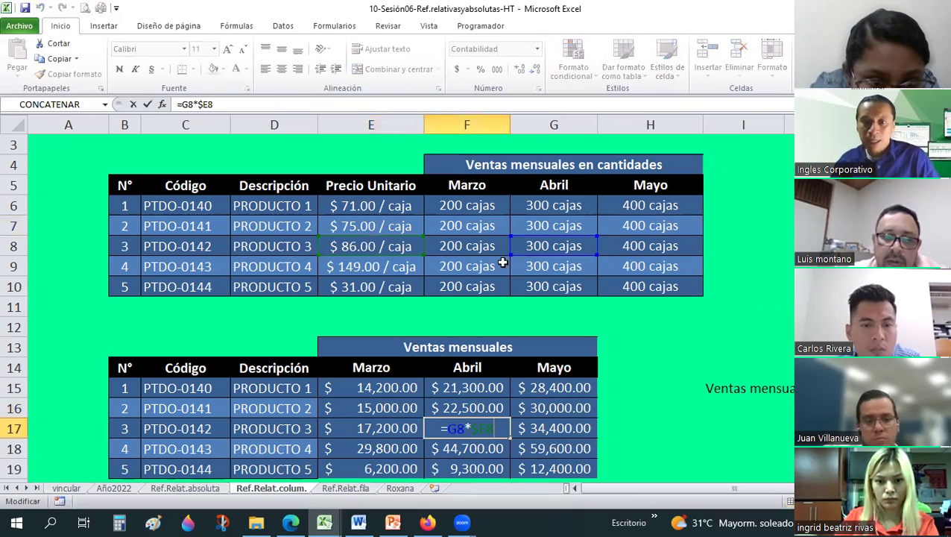
{"action": "double_click", "coordinate": [559, 427]}
{"action": "key", "text": "Escape"}
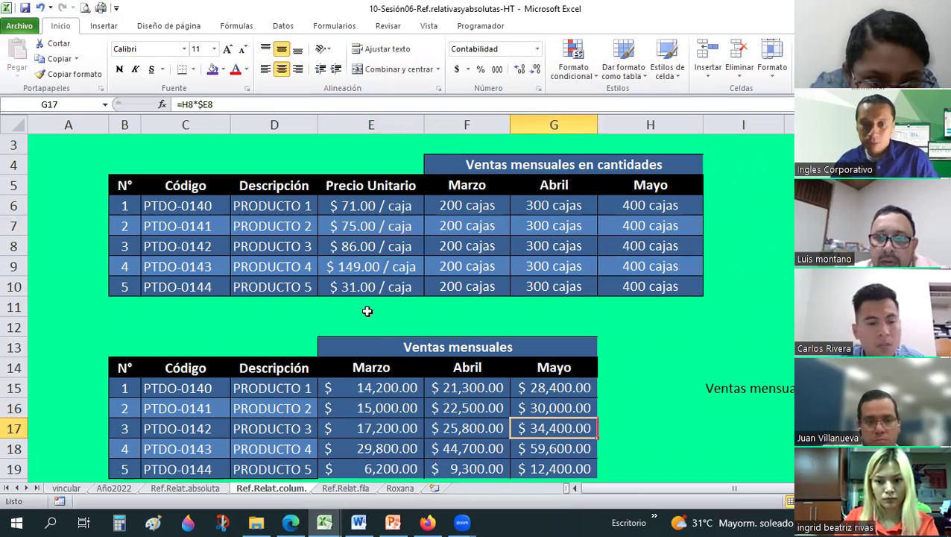
{"action": "scroll", "coordinate": [367, 311], "scroll_direction": "down", "scroll_amount": 2}
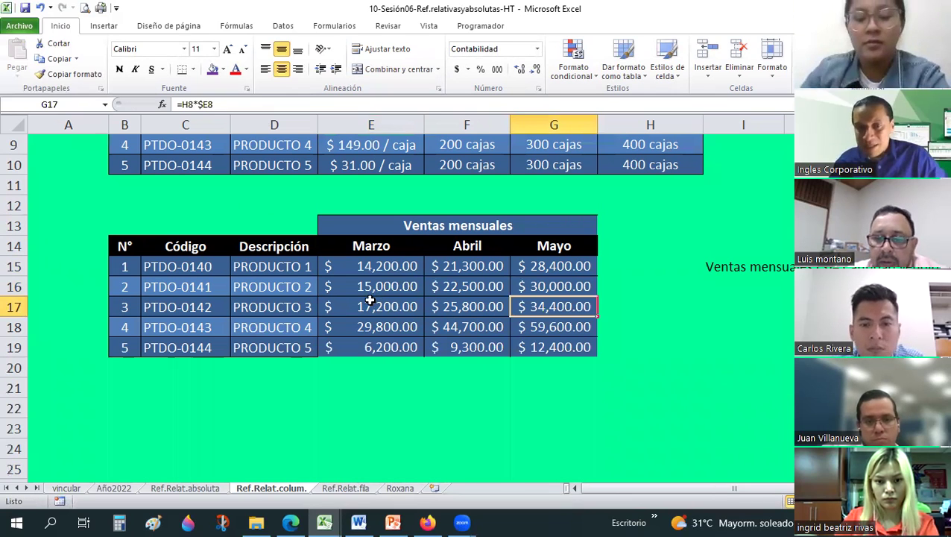
{"action": "scroll", "coordinate": [373, 299], "scroll_direction": "up", "scroll_amount": 1}
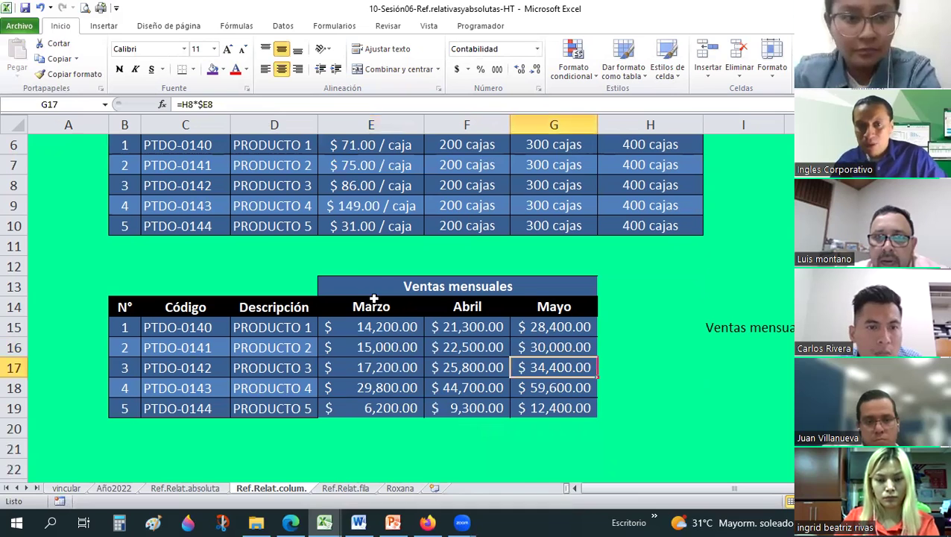
{"action": "scroll", "coordinate": [372, 299], "scroll_direction": "down", "scroll_amount": 1}
{"action": "left_click_drag", "start_coordinate": [358, 286], "coordinate": [523, 347]}
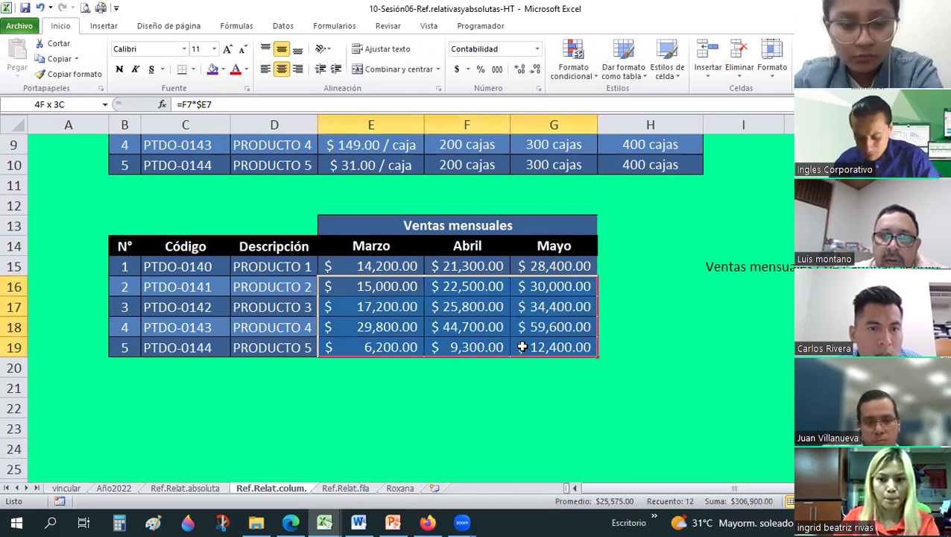
{"action": "key", "text": "ctrl+z"}
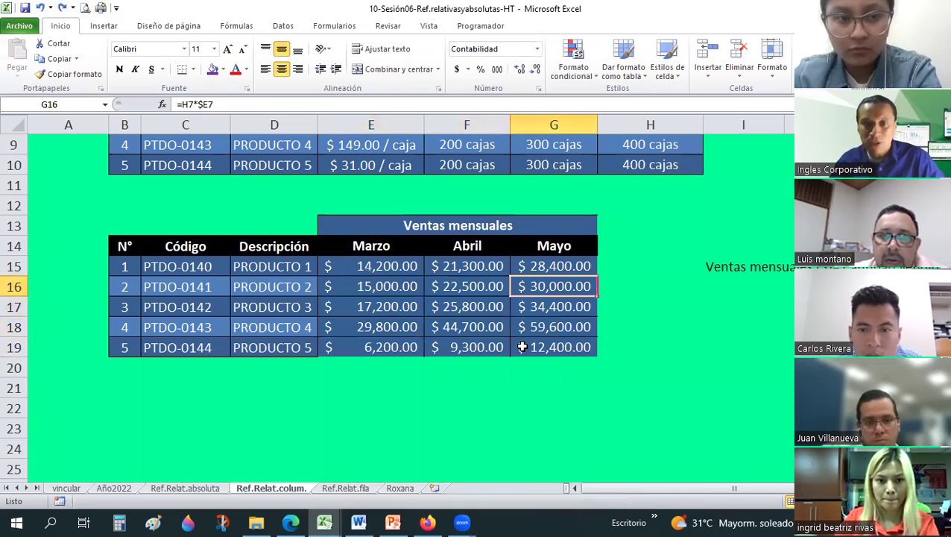
{"action": "key", "text": "ctrl+z"}
{"action": "key", "text": "ctrl+z"}
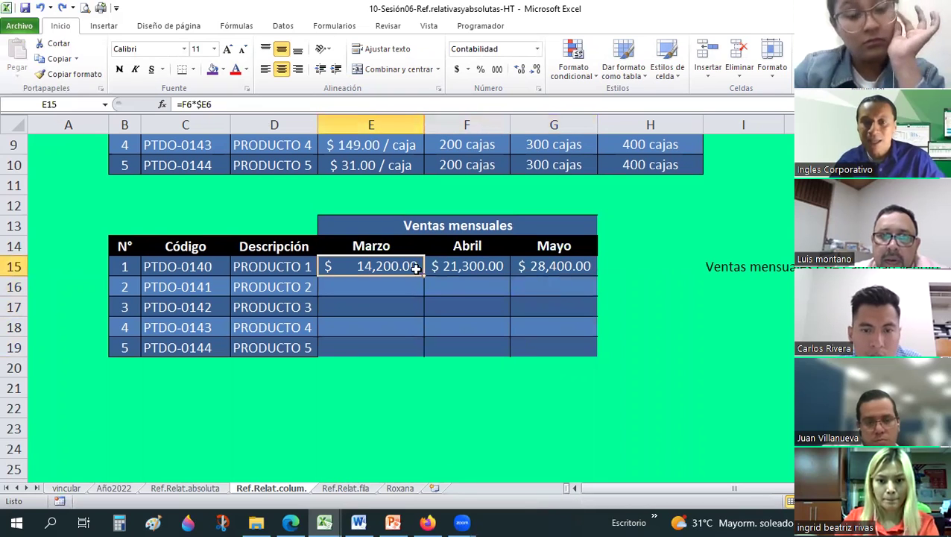
{"action": "left_click", "coordinate": [589, 270], "text": "shift"}
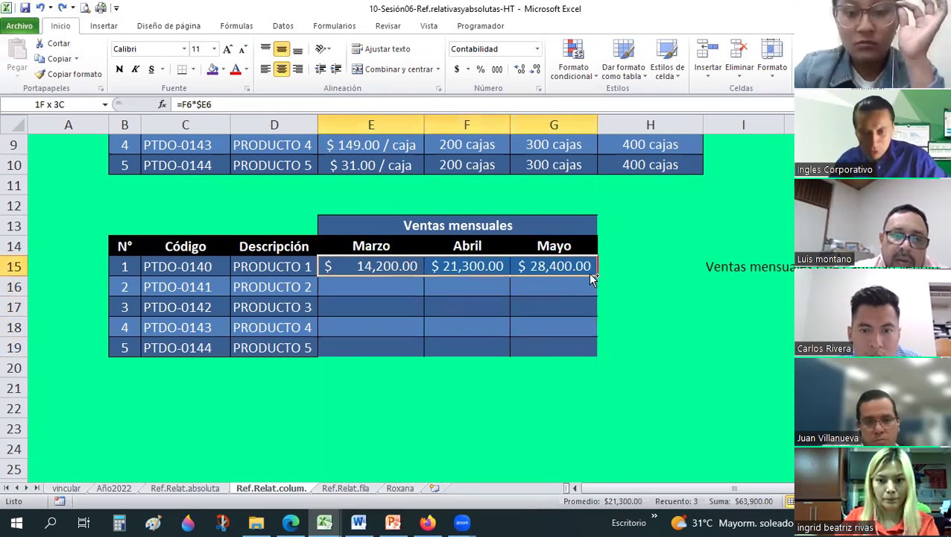
{"action": "key", "text": "ctrl+c"}
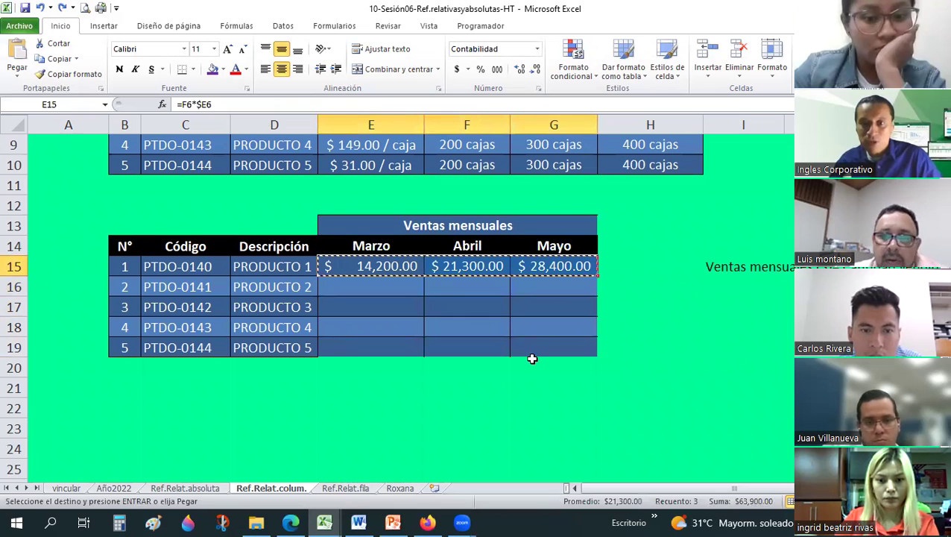
{"action": "left_click_drag", "start_coordinate": [531, 359], "coordinate": [539, 348]}
{"action": "right_click", "coordinate": [516, 352]}
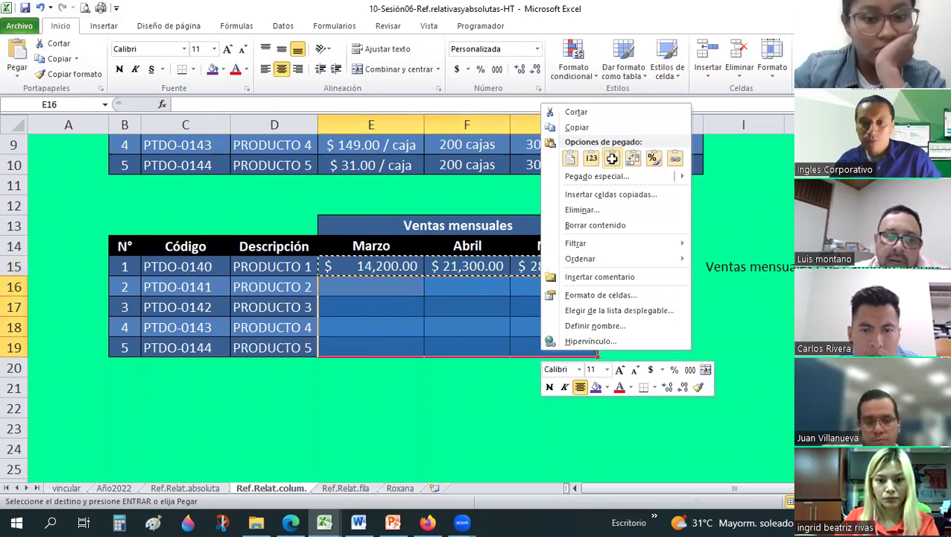
{"action": "left_click", "coordinate": [607, 158]}
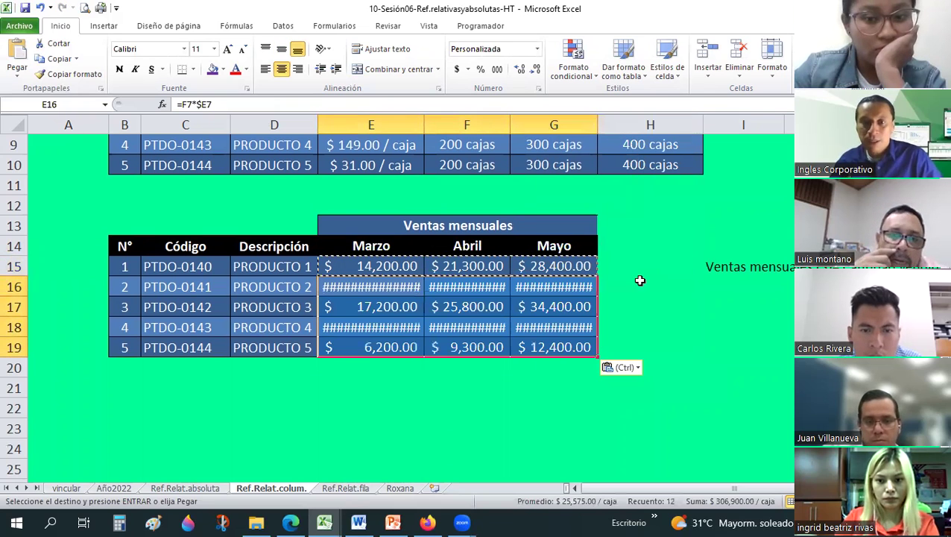
{"action": "double_click", "coordinate": [422, 120]}
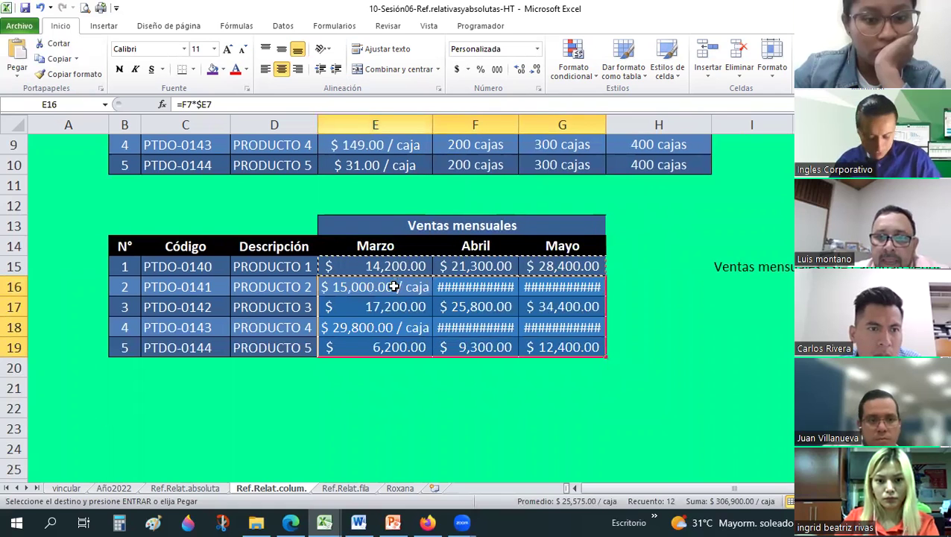
{"action": "key", "text": "ctrl+z"}
{"action": "key", "text": "ctrl+z"}
{"action": "left_click", "coordinate": [383, 267]}
{"action": "key", "text": "ctrl+c"}
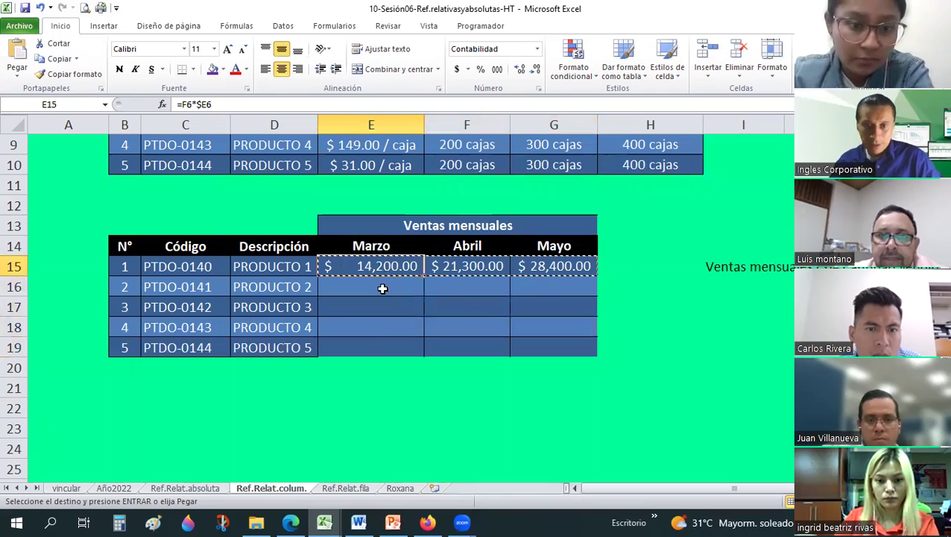
{"action": "left_click", "coordinate": [381, 287]}
{"action": "left_click", "coordinate": [387, 342], "text": "shift"}
{"action": "right_click", "coordinate": [387, 342]}
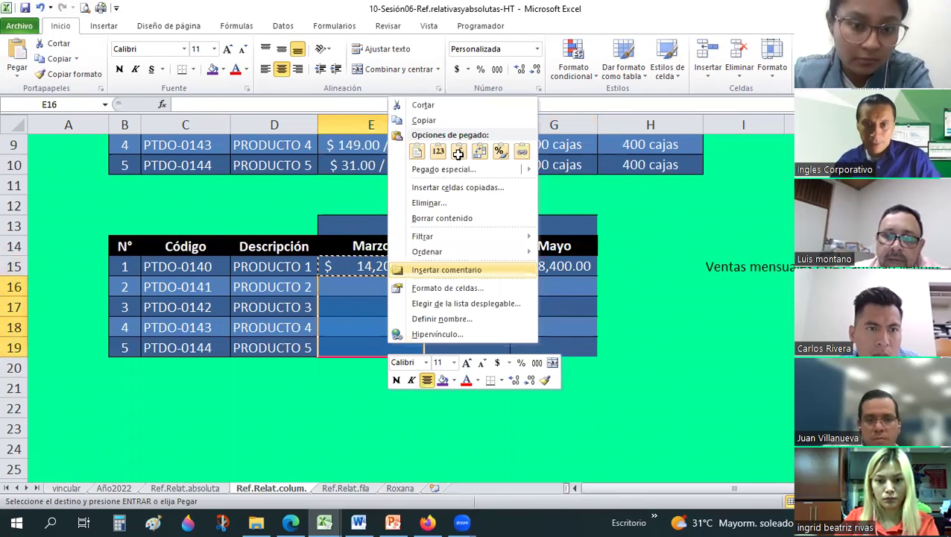
{"action": "left_click", "coordinate": [458, 152]}
{"action": "left_click", "coordinate": [365, 286]}
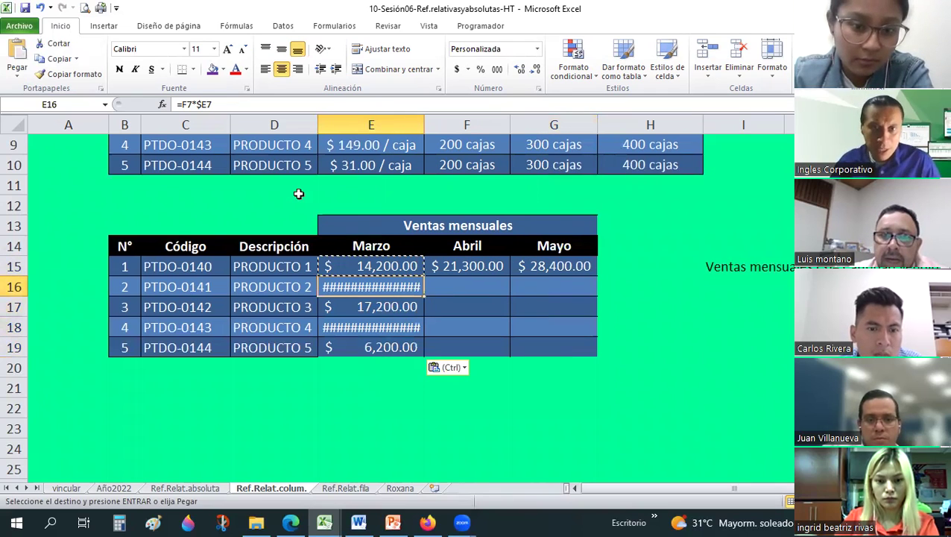
{"action": "scroll", "coordinate": [300, 194], "scroll_direction": "up", "scroll_amount": 1}
{"action": "scroll", "coordinate": [300, 194], "scroll_direction": "up", "scroll_amount": 2}
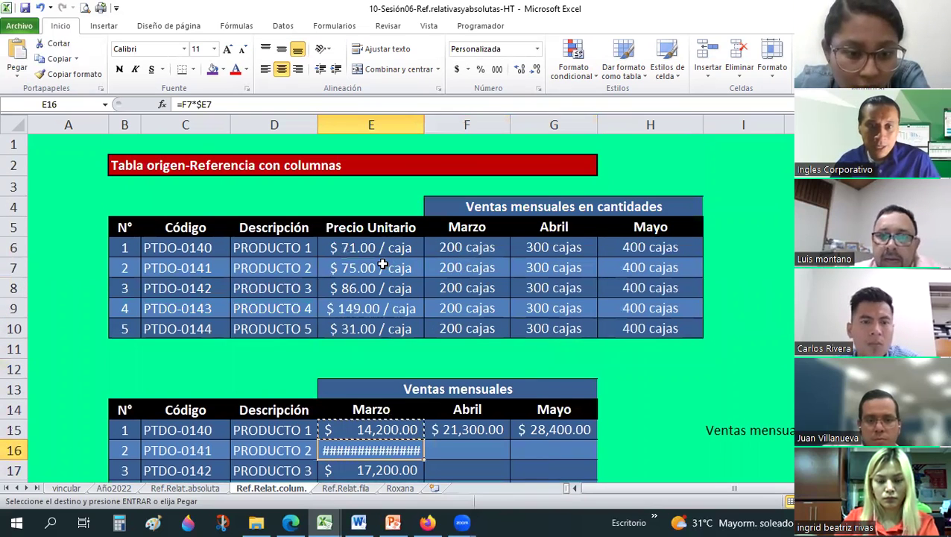
{"action": "scroll", "coordinate": [385, 217], "scroll_direction": "down", "scroll_amount": 2}
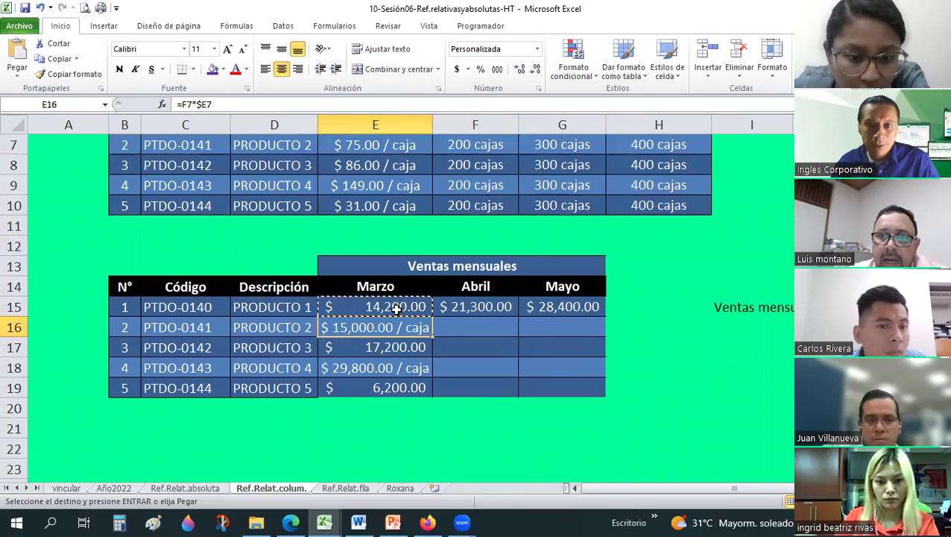
{"action": "key", "text": "ctrl+z"}
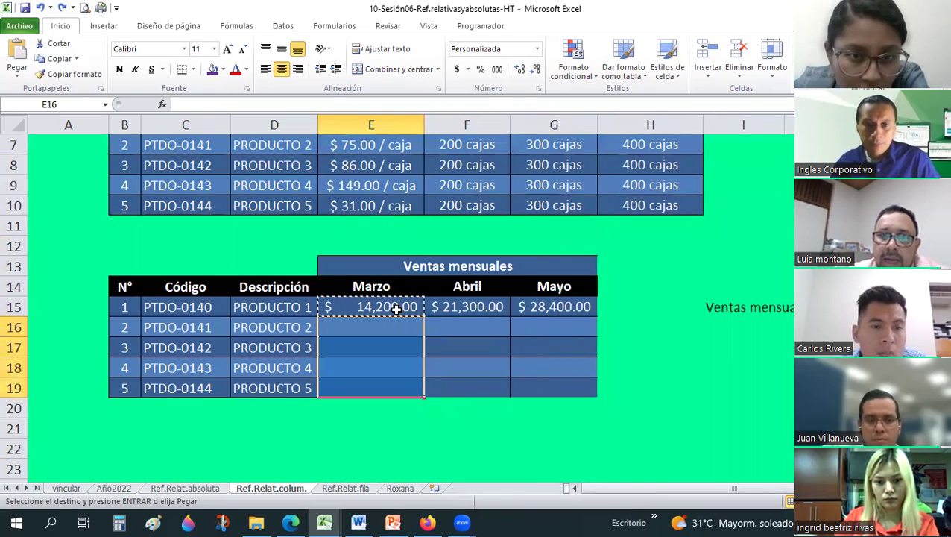
{"action": "left_click_drag", "start_coordinate": [373, 307], "coordinate": [532, 307]}
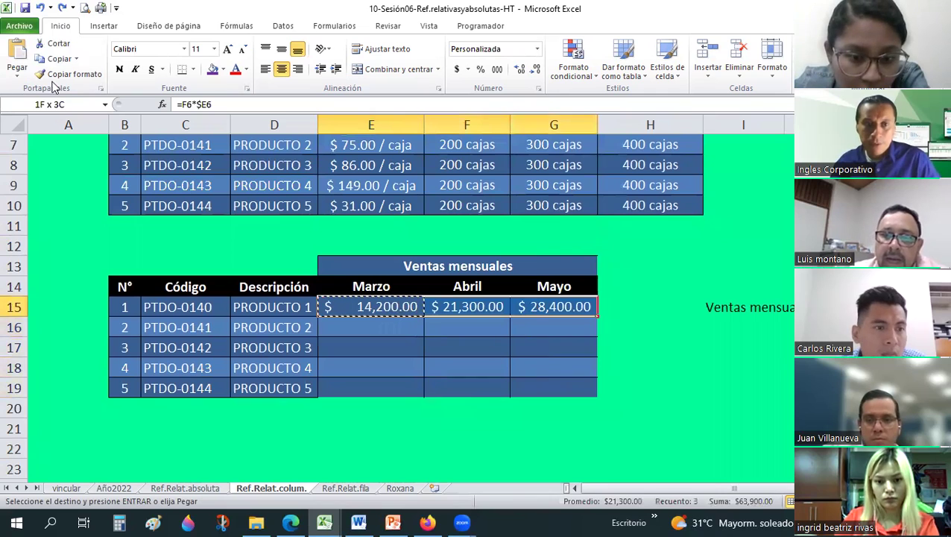
{"action": "key", "text": "Escape"}
{"action": "scroll", "coordinate": [385, 379], "scroll_direction": "up", "scroll_amount": 1}
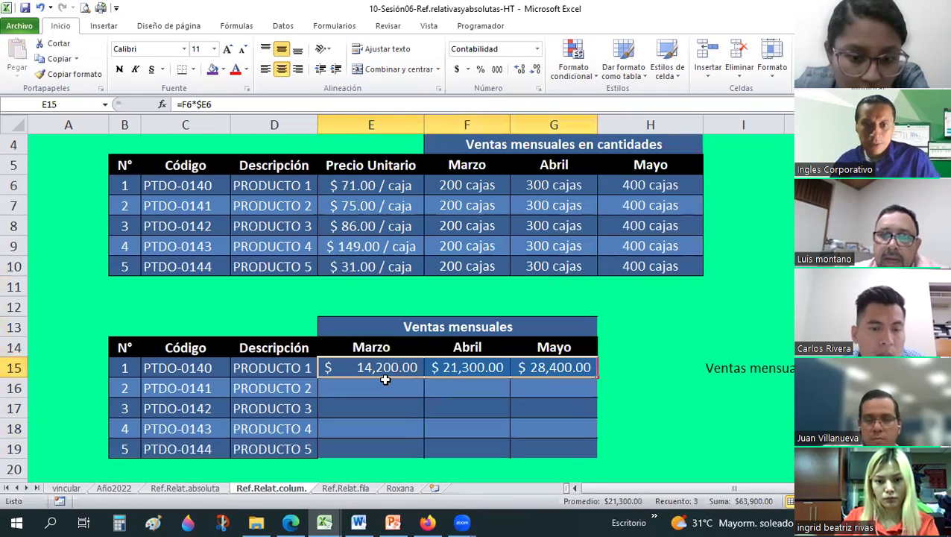
Try copying E15's Marzo formula into E16, then undo the paste.
{"action": "left_click", "coordinate": [385, 379]}
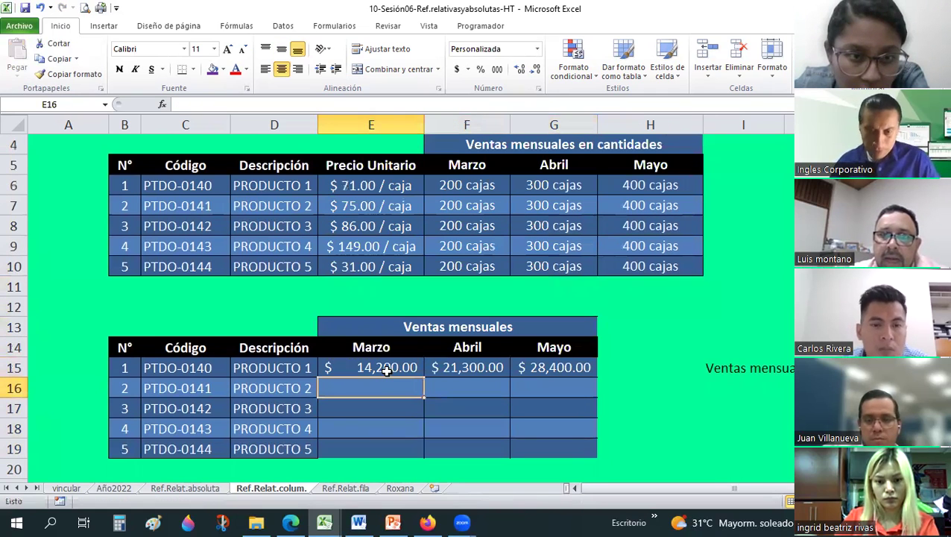
{"action": "left_click", "coordinate": [380, 367]}
{"action": "key", "text": "ctrl+c"}
{"action": "left_click", "coordinate": [373, 389]}
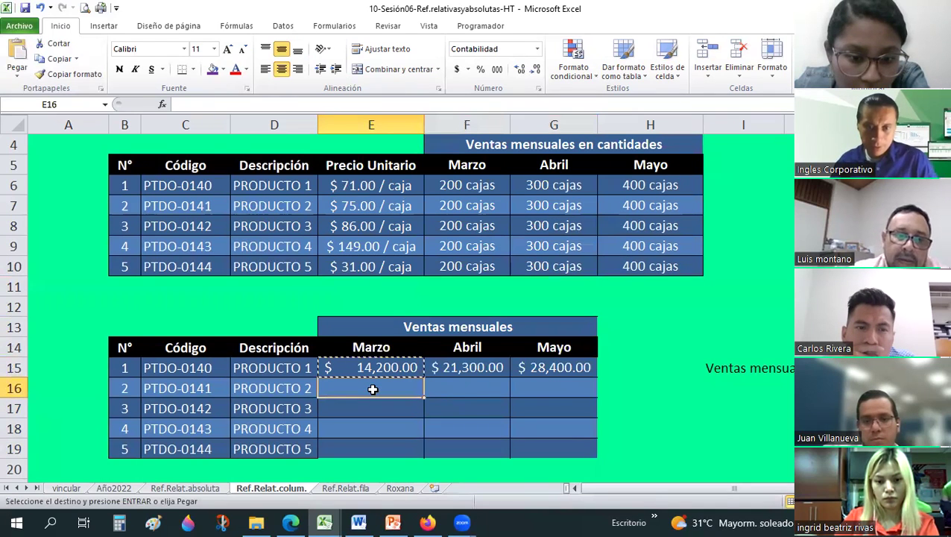
{"action": "key", "text": "ctrl+v"}
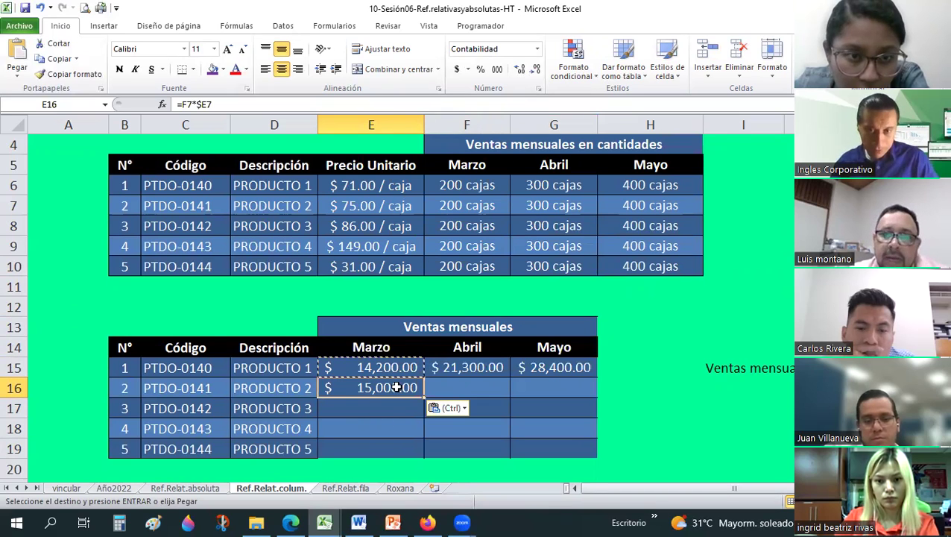
{"action": "key", "text": "ctrl+z"}
Copy E15:G15 and paste only the formulas into E16:G19.
{"action": "left_click", "coordinate": [401, 363]}
{"action": "left_click", "coordinate": [545, 376], "text": "shift"}
{"action": "key", "text": "ctrl+c"}
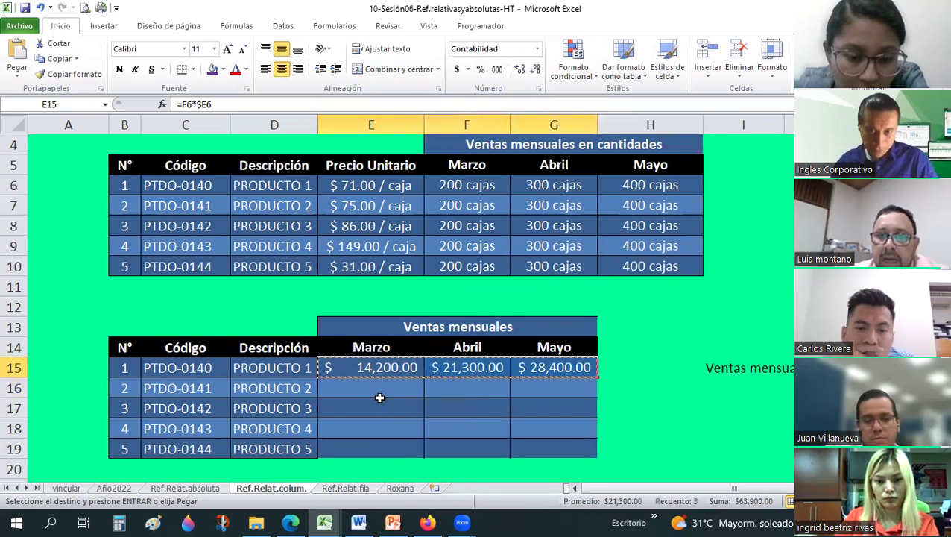
{"action": "left_click_drag", "start_coordinate": [370, 388], "coordinate": [524, 445]}
{"action": "right_click", "coordinate": [525, 445]}
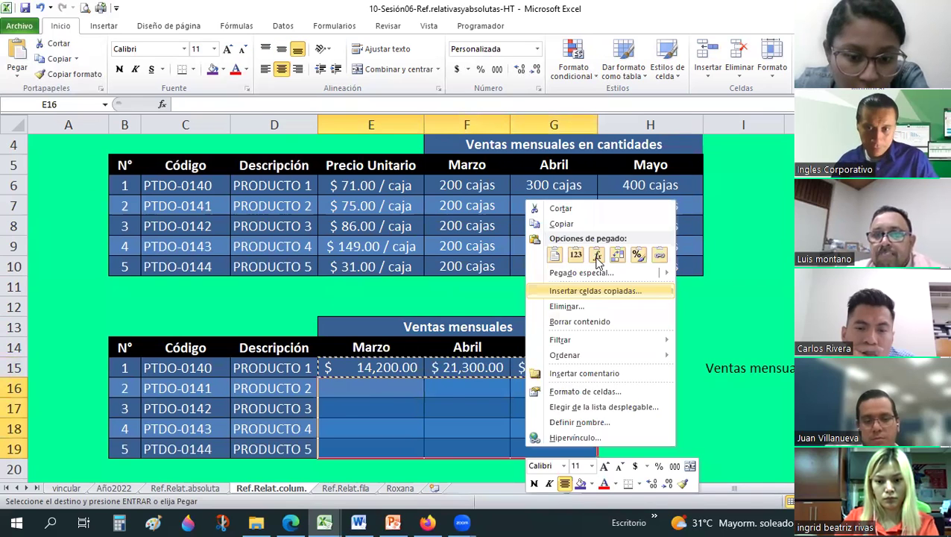
{"action": "left_click", "coordinate": [596, 256]}
{"action": "left_click", "coordinate": [411, 389]}
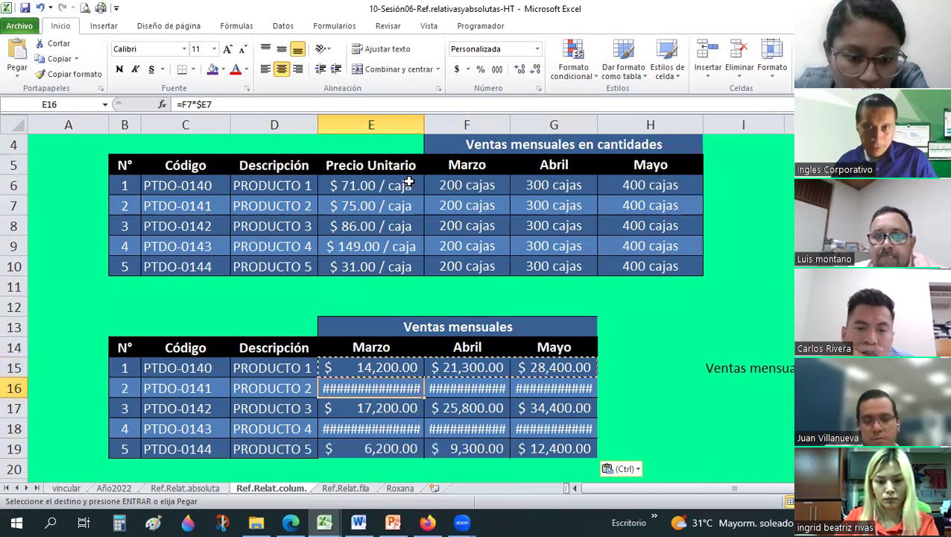
Autofit columns E and F so the full values show.
{"action": "double_click", "coordinate": [424, 124]}
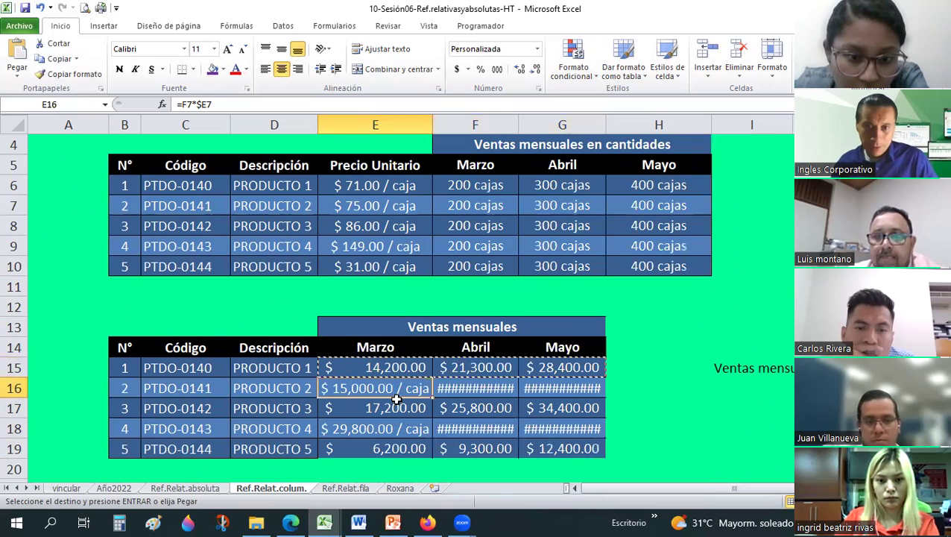
{"action": "double_click", "coordinate": [518, 125]}
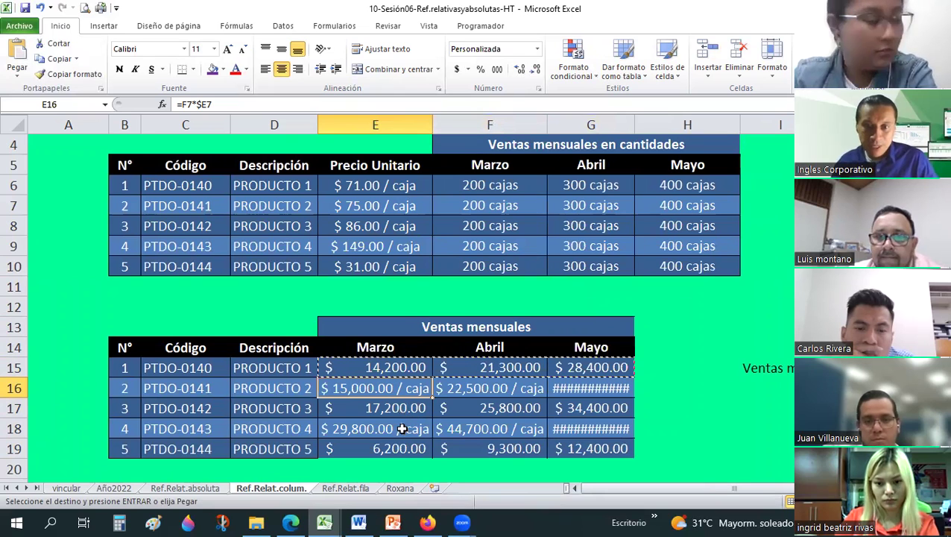
{"action": "right_click", "coordinate": [396, 388]}
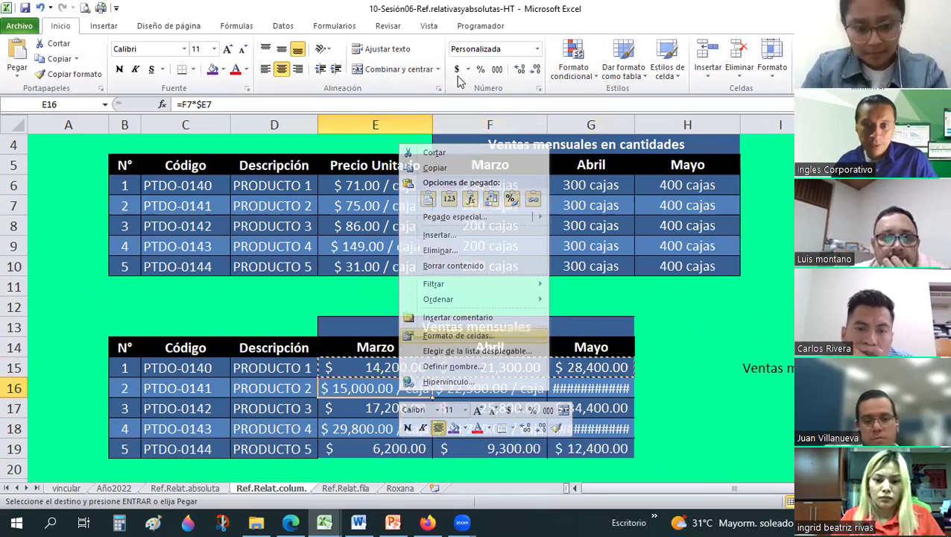
{"action": "key", "text": "Escape"}
Apply Accounting format to F16:G16 and E18:G18.
{"action": "left_click", "coordinate": [481, 388]}
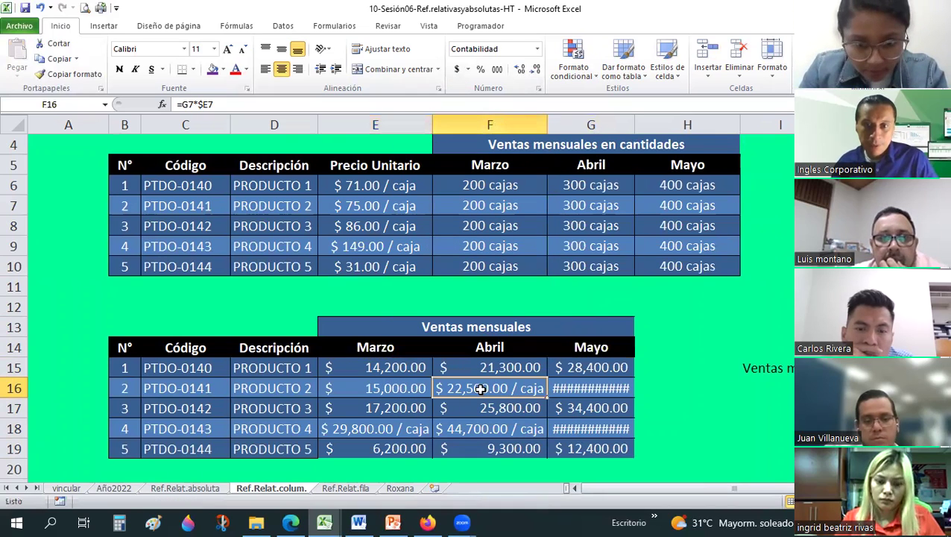
{"action": "left_click", "coordinate": [567, 392], "text": "shift"}
{"action": "left_click", "coordinate": [457, 70]}
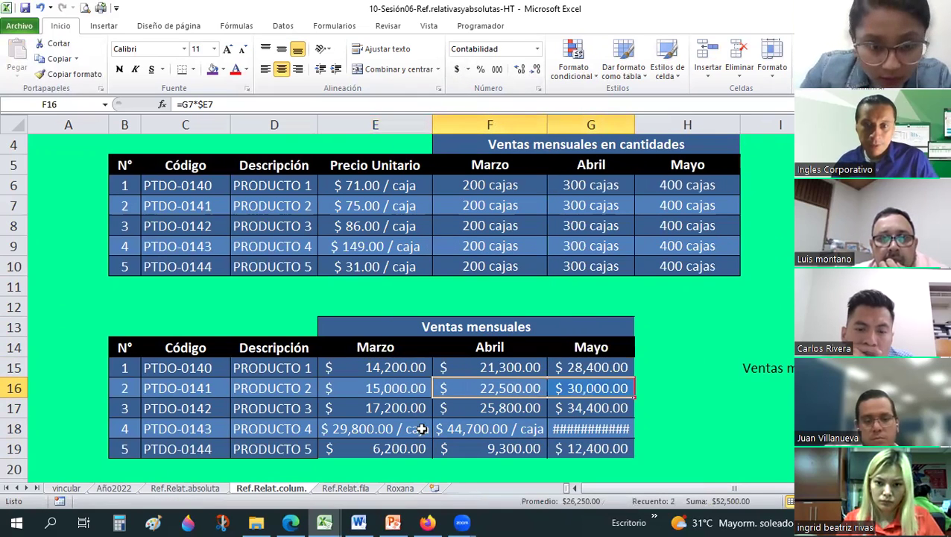
{"action": "left_click_drag", "start_coordinate": [421, 429], "coordinate": [534, 434]}
{"action": "key", "text": "shift+Right"}
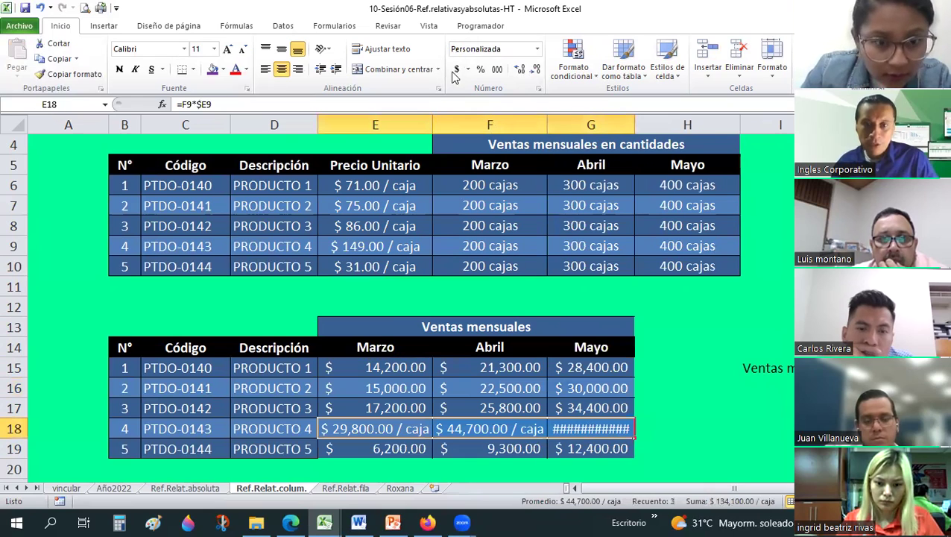
{"action": "left_click", "coordinate": [456, 69]}
Inspect E16's formula, then clear the results in E16:G19.
{"action": "left_click", "coordinate": [396, 382]}
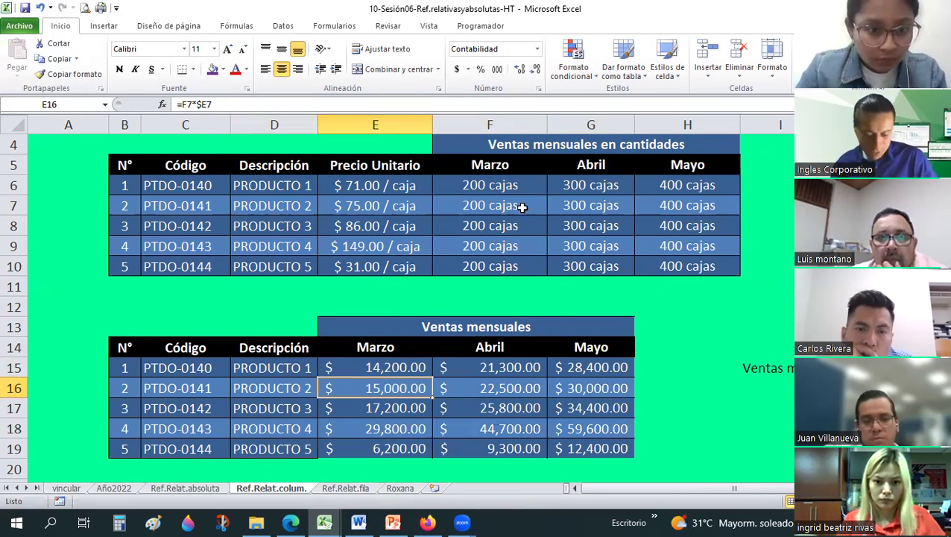
{"action": "key", "text": "F2"}
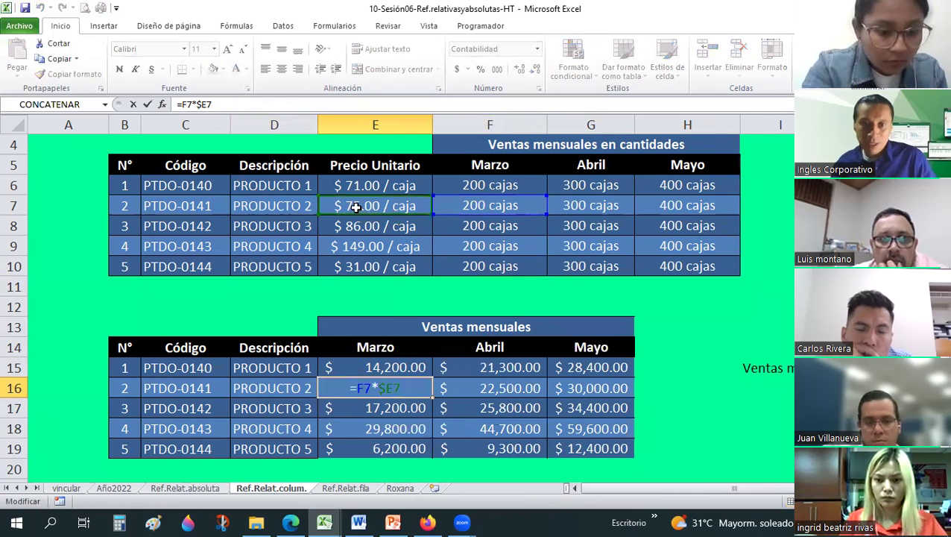
{"action": "key", "text": "Escape"}
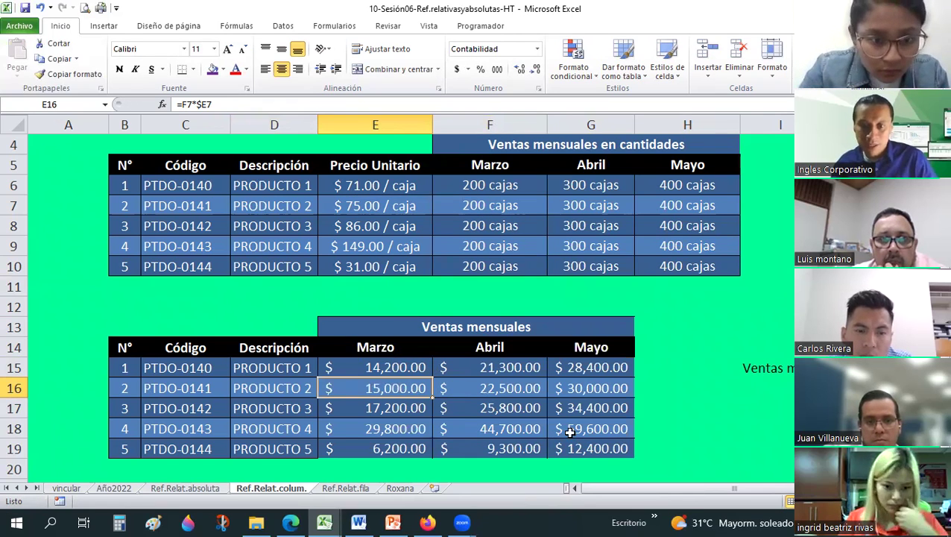
{"action": "left_click", "coordinate": [578, 448], "text": "shift"}
{"action": "key", "text": "Delete"}
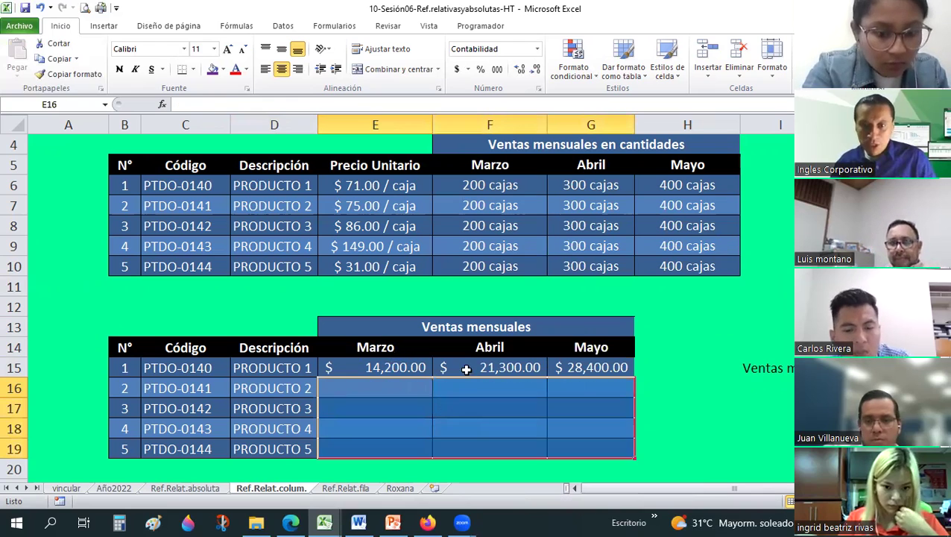
Recopy the row-15 formulas and paste them as formulas into E16:G19 again.
{"action": "left_click_drag", "start_coordinate": [388, 367], "coordinate": [597, 368]}
{"action": "key", "text": "ctrl+c"}
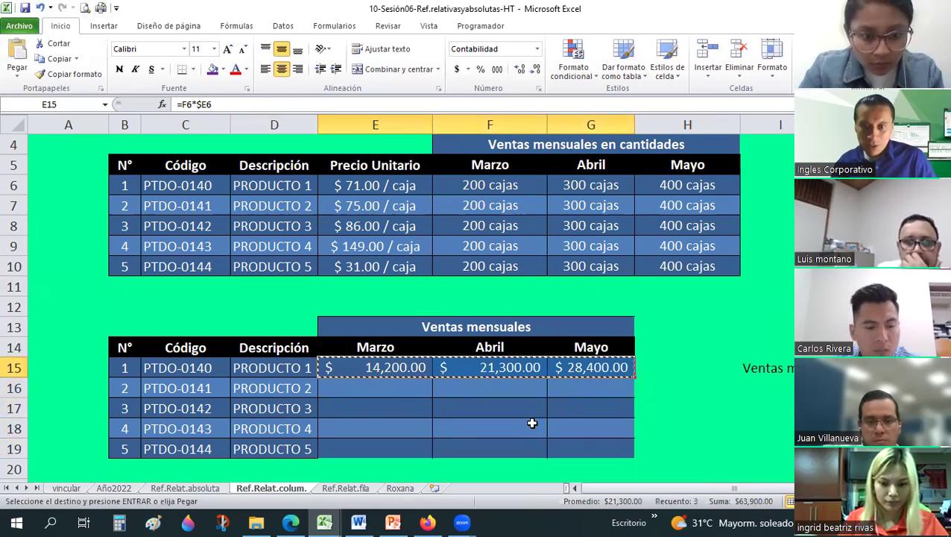
{"action": "left_click_drag", "start_coordinate": [422, 382], "coordinate": [585, 446]}
{"action": "right_click", "coordinate": [587, 446]}
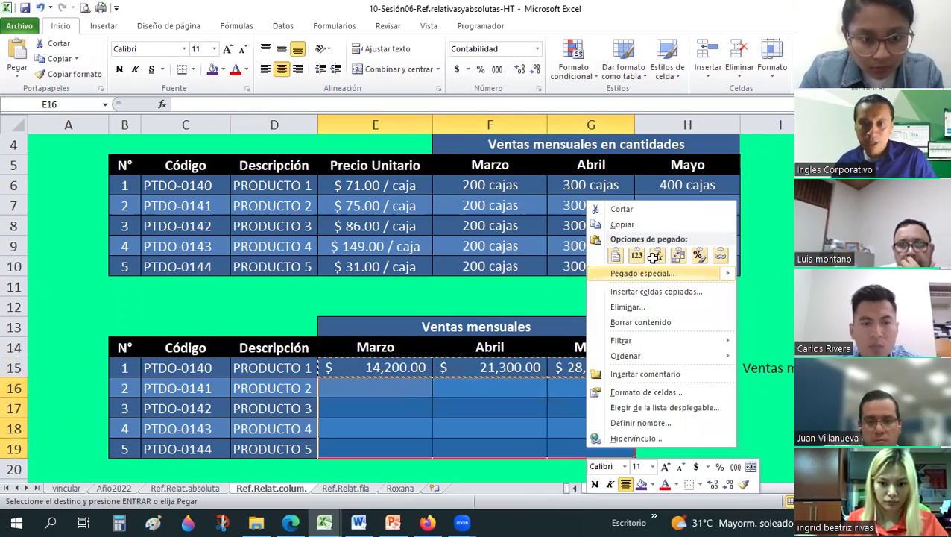
{"action": "left_click", "coordinate": [655, 257]}
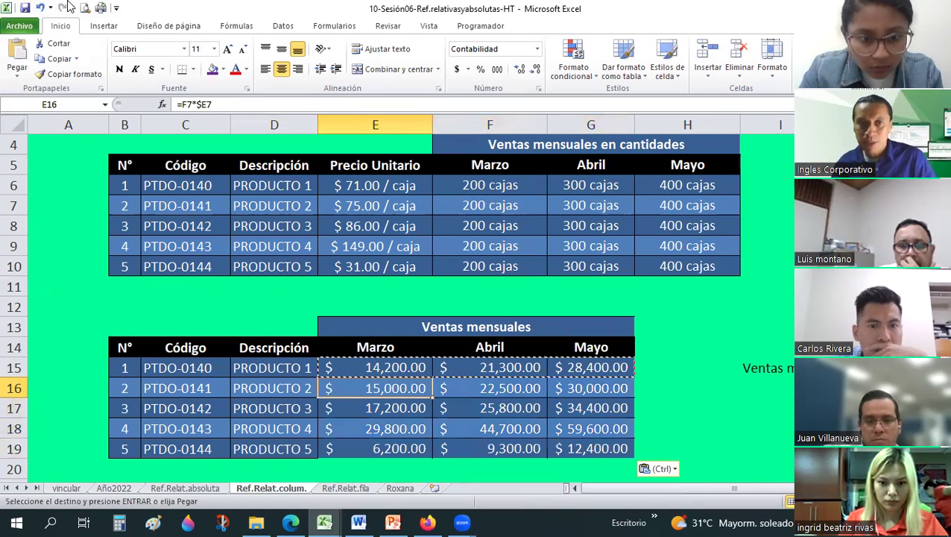
{"action": "key", "text": "Escape"}
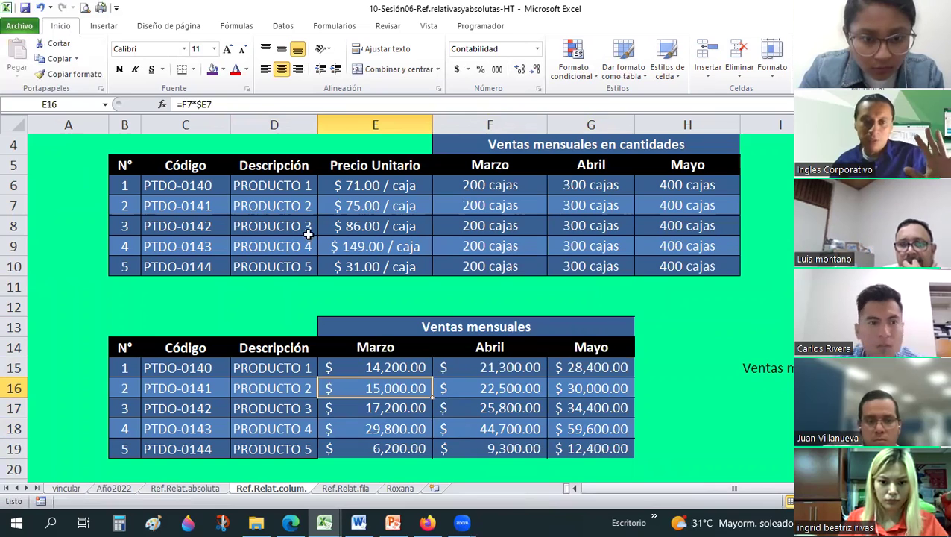
Step through the sheets with Ctrl+PageUp/PageDown until Ref.Relat.fila is showing.
{"action": "key", "text": "ctrl+Page_Up"}
{"action": "key", "text": "ctrl+Page_Up"}
{"action": "key", "text": "ctrl+Page_Up"}
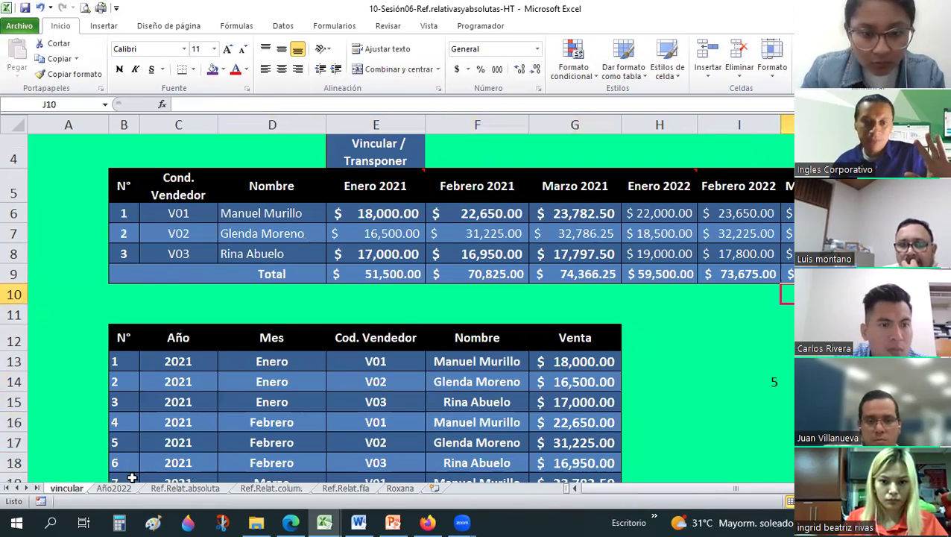
{"action": "key", "text": "ctrl+Page_Down"}
{"action": "key", "text": "ctrl+Page_Down"}
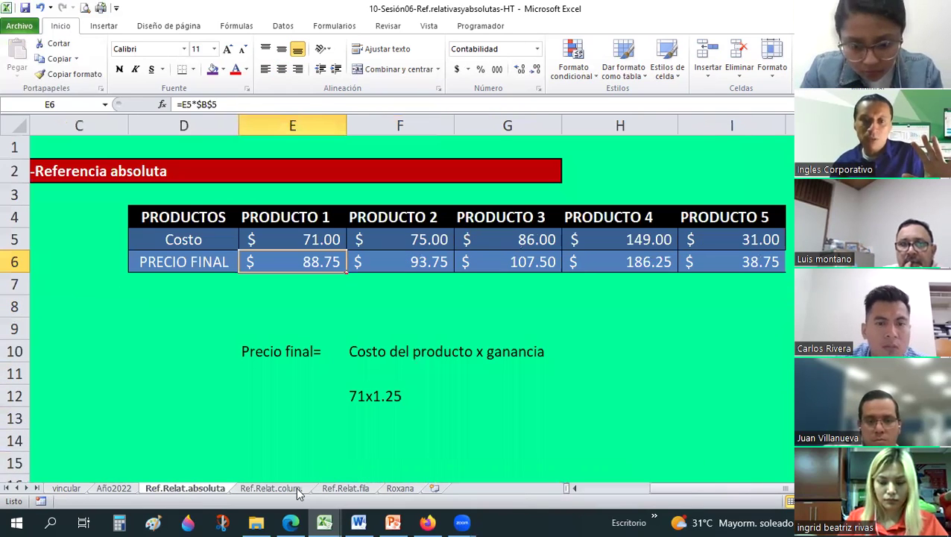
{"action": "key", "text": "ctrl+Page_Down"}
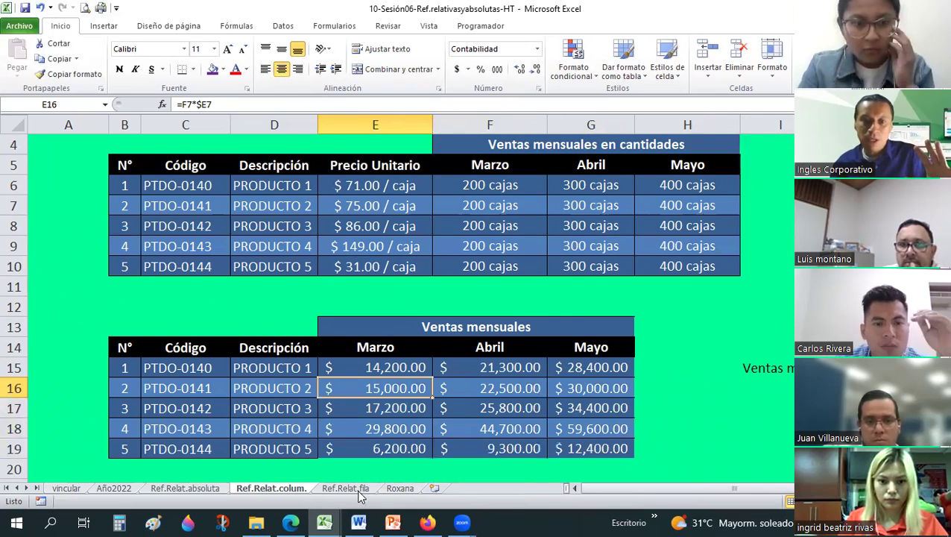
{"action": "key", "text": "ctrl+Page_Down"}
{"action": "left_click", "coordinate": [552, 321]}
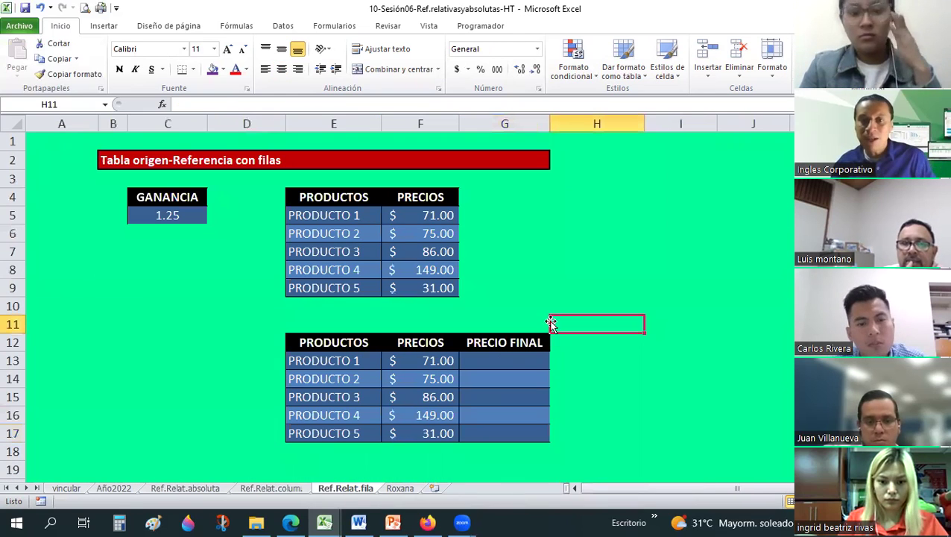
Start a formula in G13, cancel it, and consult the Ref.Relat.absoluta example.
{"action": "left_click", "coordinate": [512, 367]}
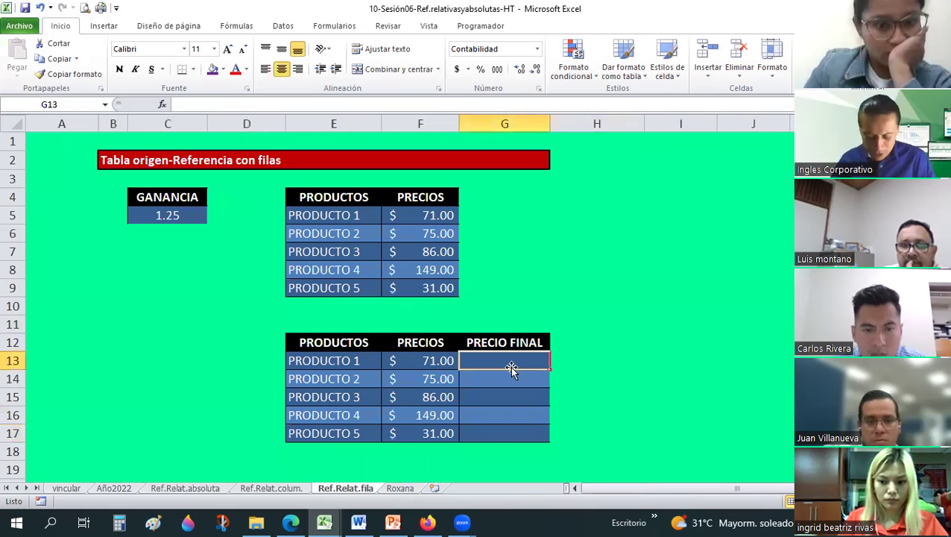
{"action": "type", "text": "="}
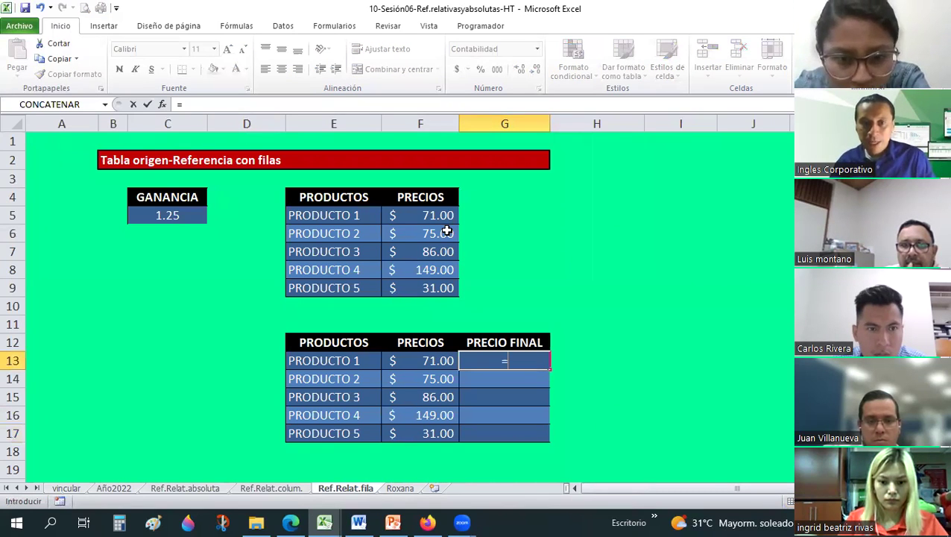
{"action": "key", "text": "Escape"}
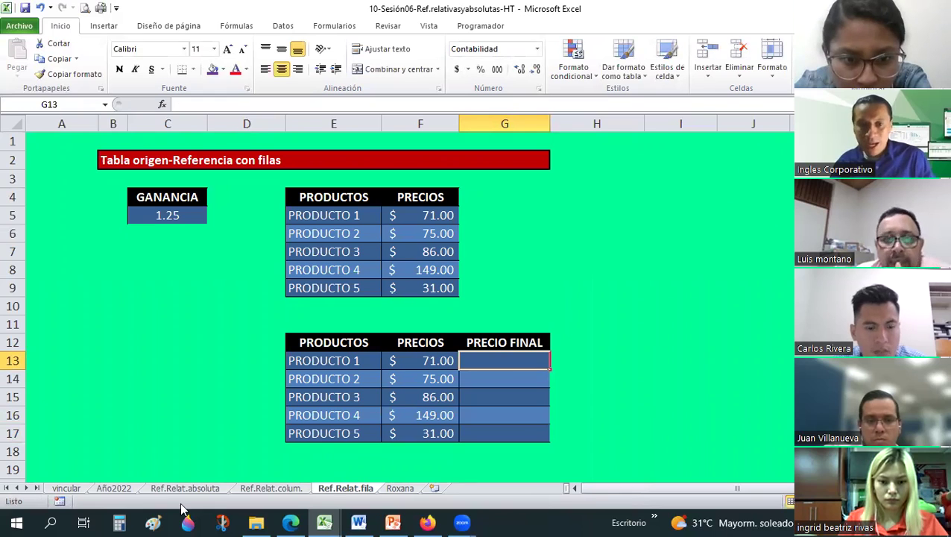
{"action": "key", "text": "ctrl+Page_Up"}
{"action": "key", "text": "ctrl+Page_Up"}
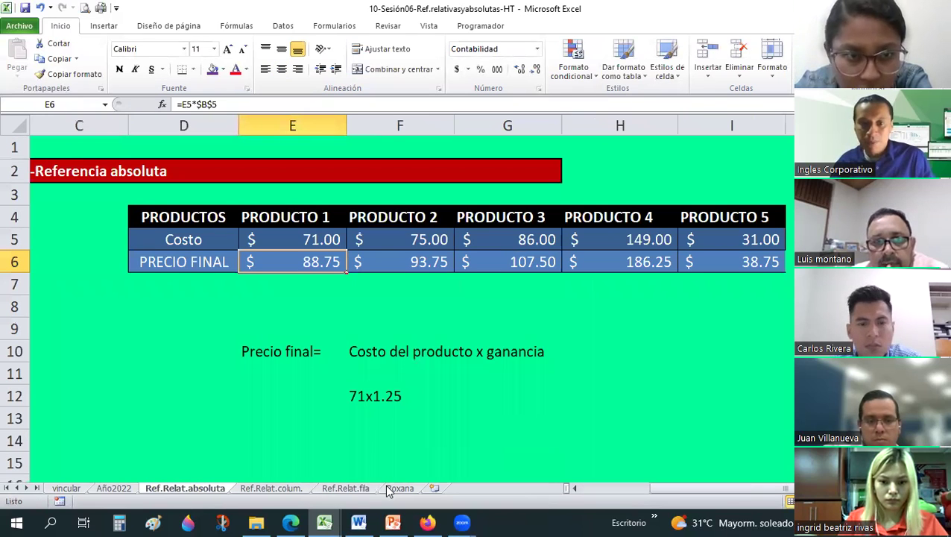
{"action": "left_click", "coordinate": [376, 488]}
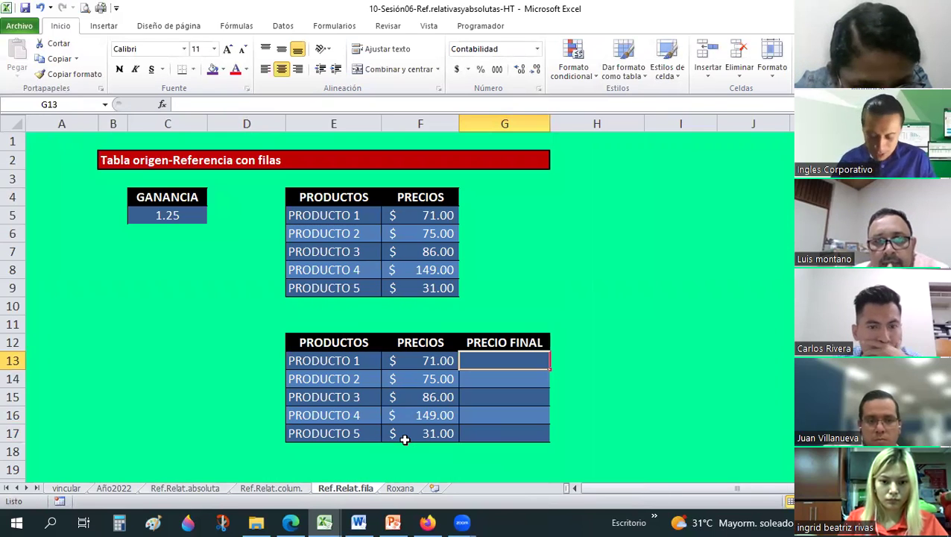
Enter =F13*C$5 in G13, giving $ 88.75.
{"action": "type", "text": "="}
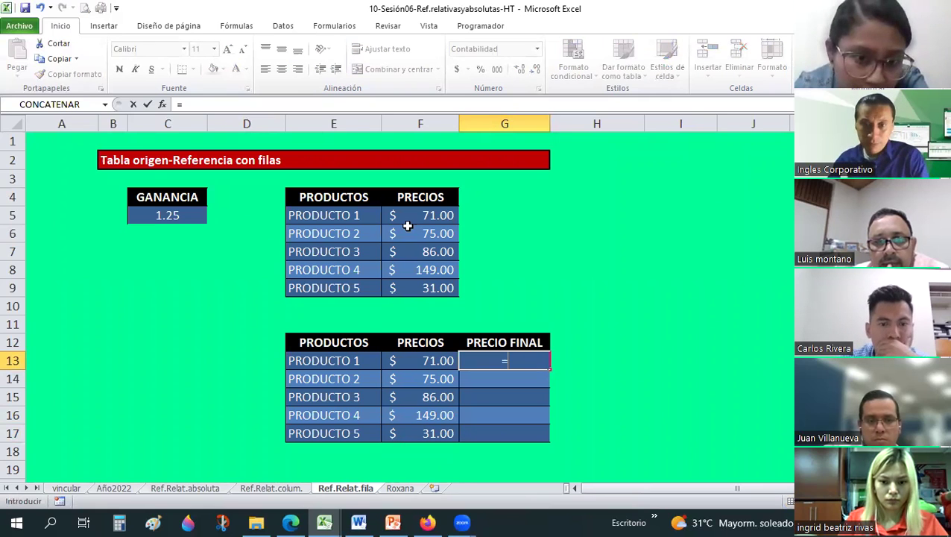
{"action": "left_click", "coordinate": [429, 361]}
{"action": "type", "text": "*"}
{"action": "left_click", "coordinate": [186, 215]}
{"action": "left_click", "coordinate": [208, 105]}
{"action": "type", "text": "$5"}
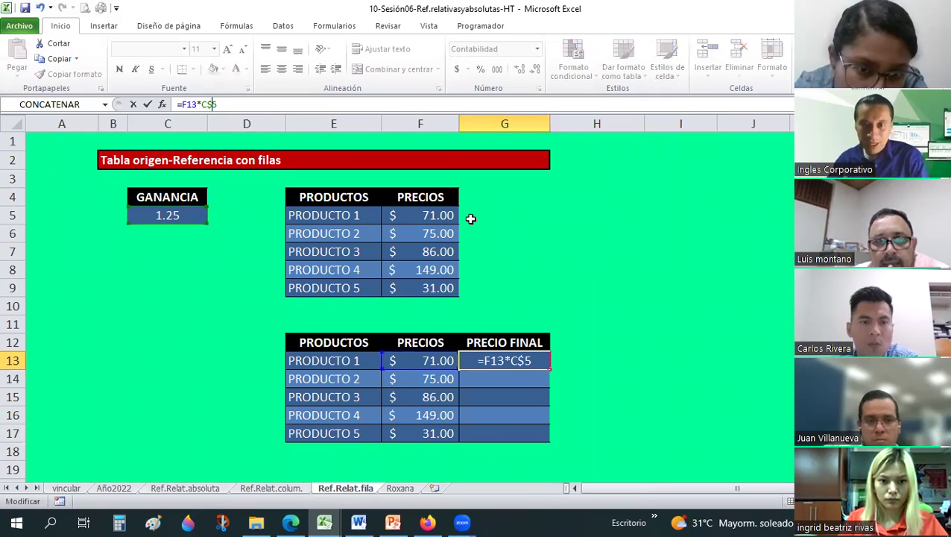
{"action": "key", "text": "Return"}
{"action": "left_click", "coordinate": [537, 360]}
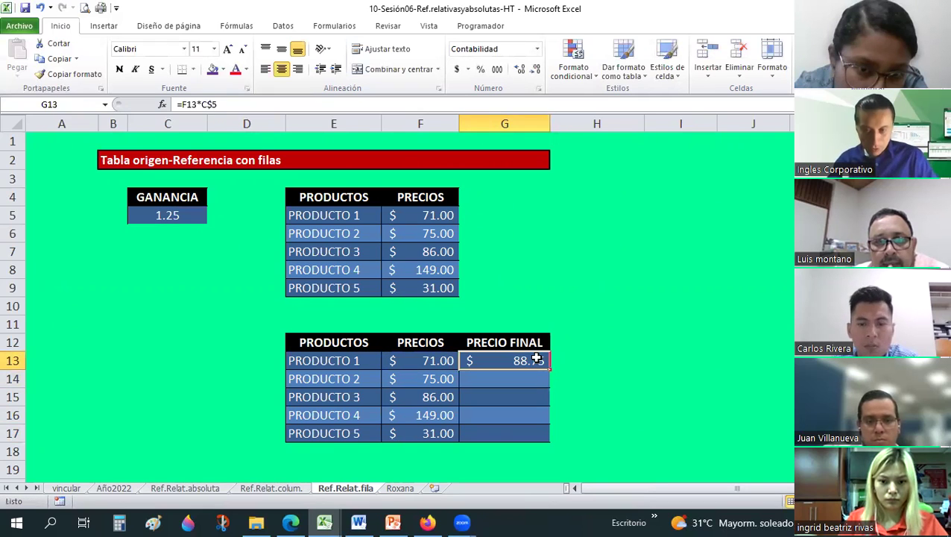
Paste G13's formula into G14:G17, giving 93.75, 107.50, 186.25 and 38.75.
{"action": "key", "text": "ctrl+c"}
{"action": "left_click_drag", "start_coordinate": [535, 378], "coordinate": [535, 425]}
{"action": "right_click", "coordinate": [548, 409]}
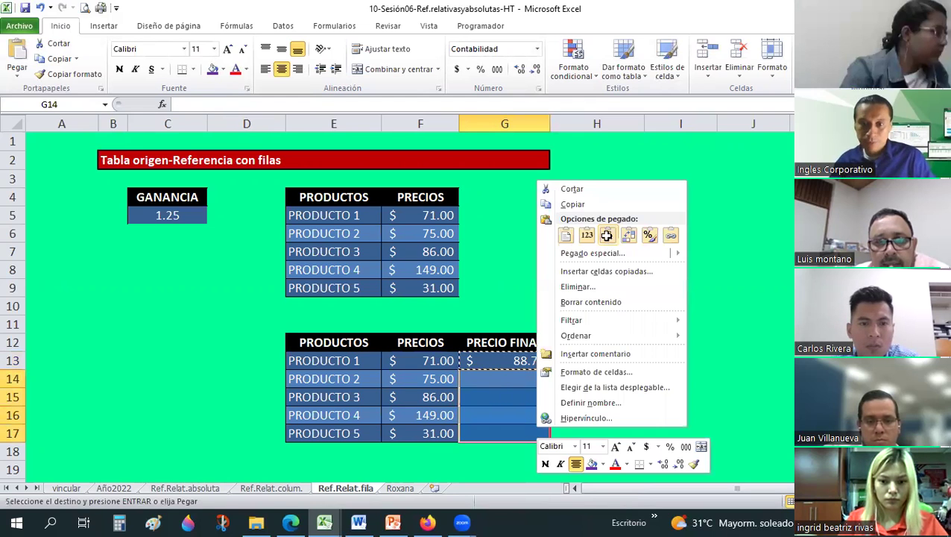
{"action": "left_click", "coordinate": [608, 235]}
Check the copied formulas such as =F14*C$5 and highlight row 5 with GANANCIA.
{"action": "left_click", "coordinate": [518, 384]}
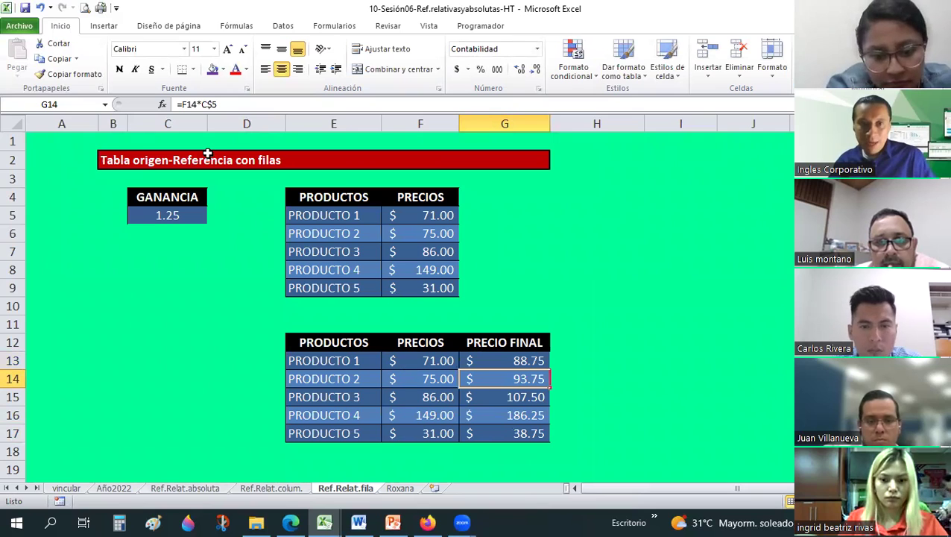
{"action": "left_click", "coordinate": [503, 396]}
{"action": "key", "text": "Down"}
{"action": "key", "text": "Down"}
{"action": "left_click", "coordinate": [537, 365]}
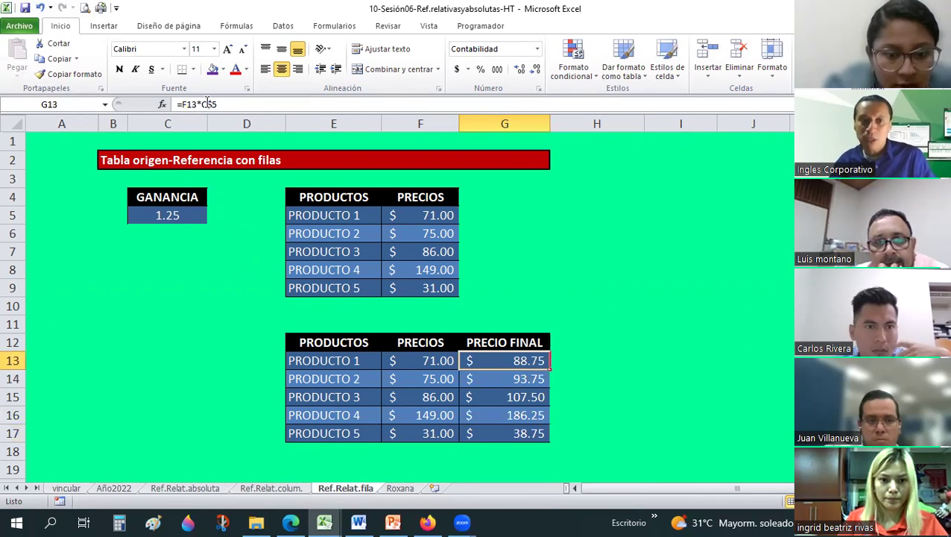
{"action": "left_click", "coordinate": [11, 214]}
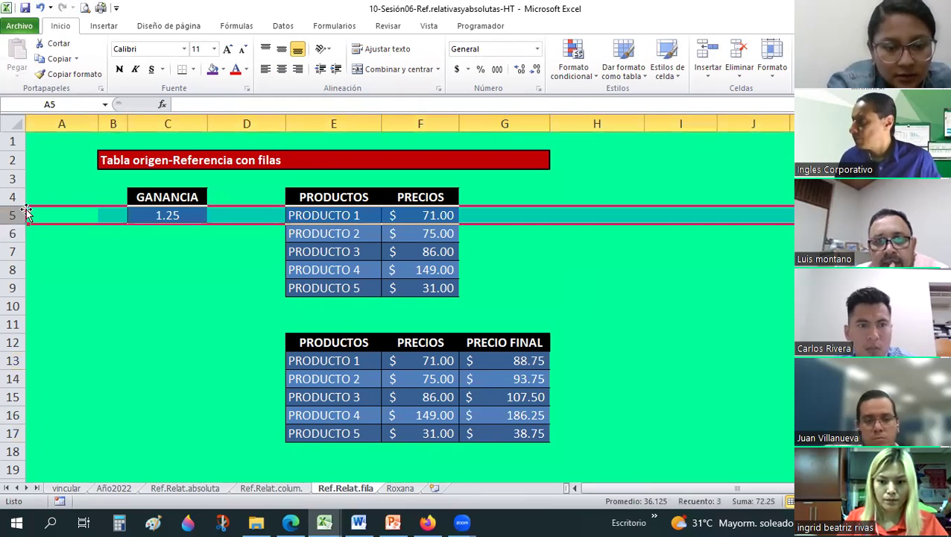
Clear the row 5 selection and review the tables on Ref.Relat.absoluta.
{"action": "left_click", "coordinate": [211, 273]}
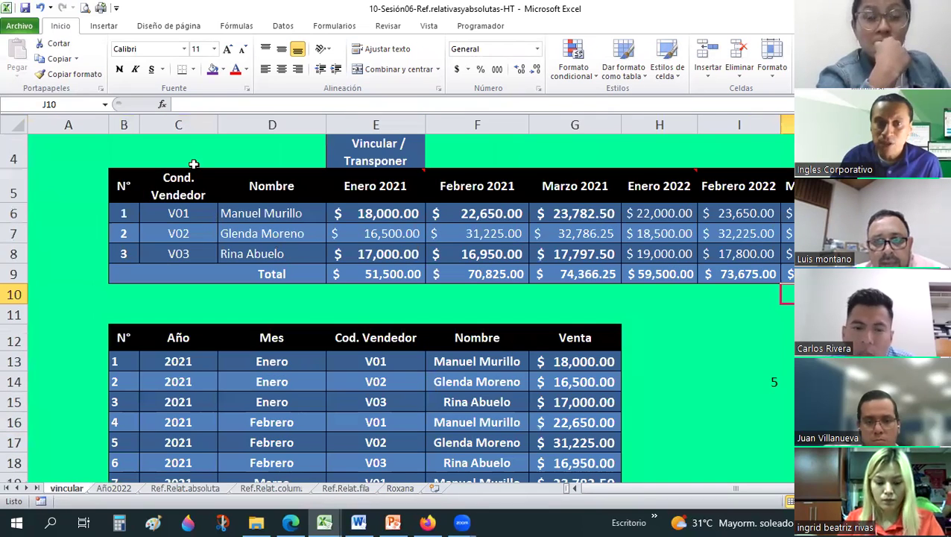
{"action": "scroll", "coordinate": [193, 164], "scroll_direction": "up", "scroll_amount": 1}
{"action": "left_click_drag", "start_coordinate": [94, 143], "coordinate": [792, 357]}
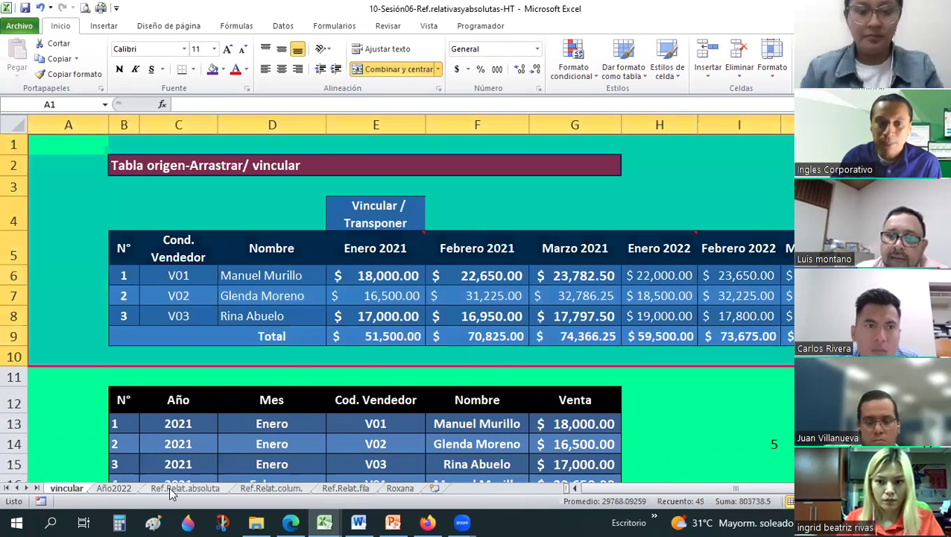
{"action": "left_click", "coordinate": [173, 488]}
{"action": "double_click", "coordinate": [574, 489]}
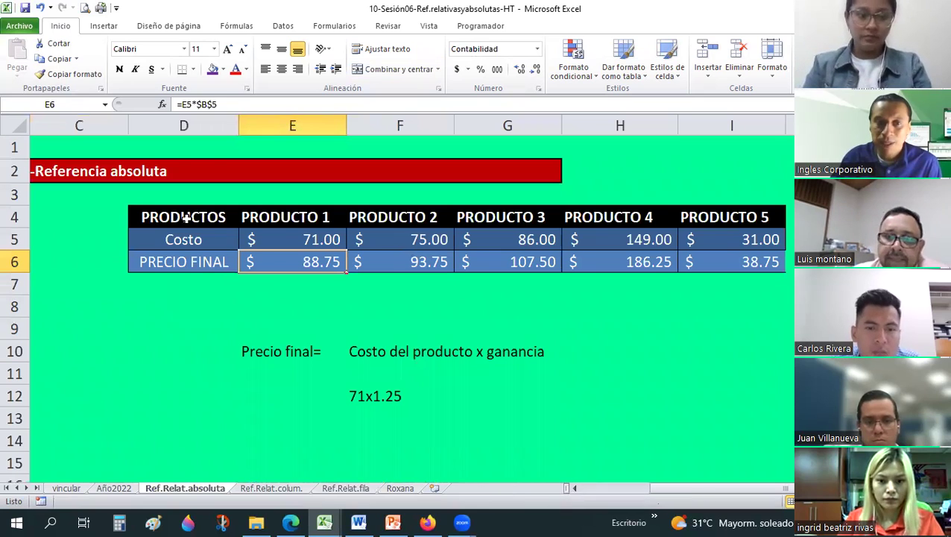
{"action": "left_click_drag", "start_coordinate": [102, 148], "coordinate": [783, 287]}
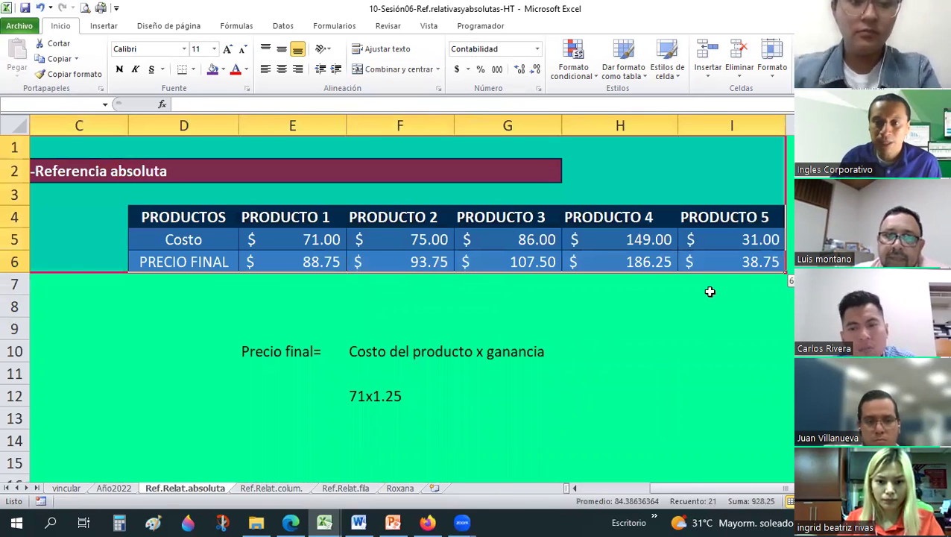
{"action": "key", "text": "shift+Down"}
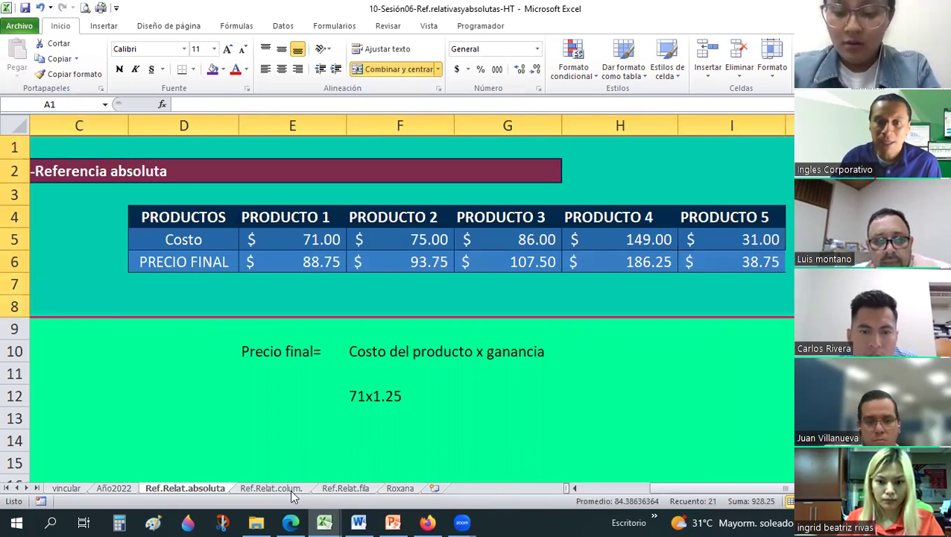
Glance at Ref.Relat.colum., then return to Ref.Relat.fila's G13 formula.
{"action": "left_click", "coordinate": [291, 489]}
{"action": "scroll", "coordinate": [209, 270], "scroll_direction": "up", "scroll_amount": 1}
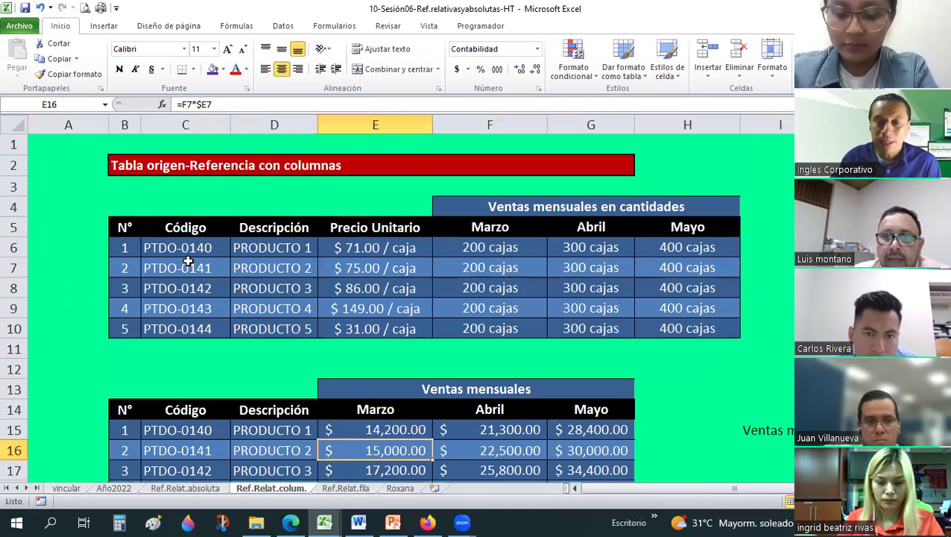
{"action": "scroll", "coordinate": [355, 472], "scroll_direction": "down", "scroll_amount": 2}
{"action": "left_click", "coordinate": [343, 489]}
{"action": "left_click", "coordinate": [594, 251]}
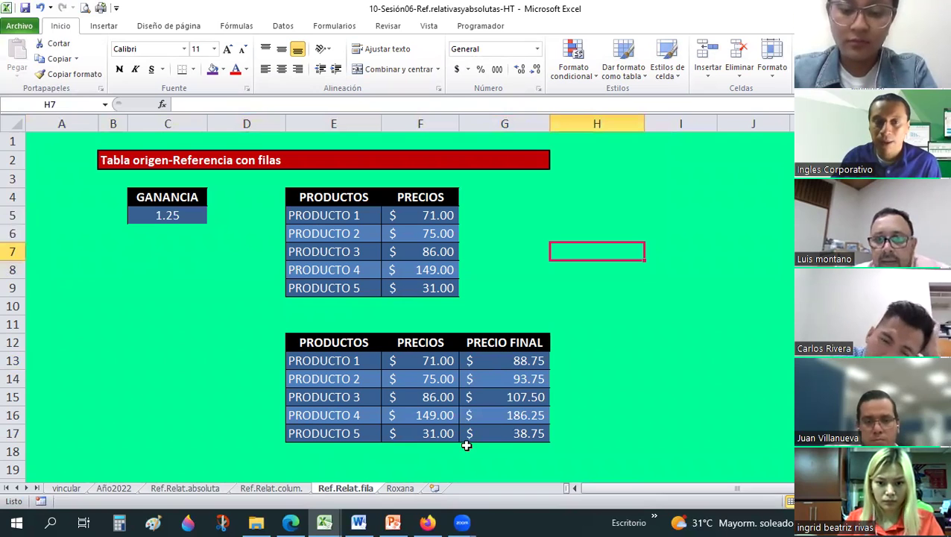
{"action": "key", "text": "Left"}
{"action": "key", "text": "Down"}
{"action": "key", "text": "Down"}
{"action": "key", "text": "Down"}
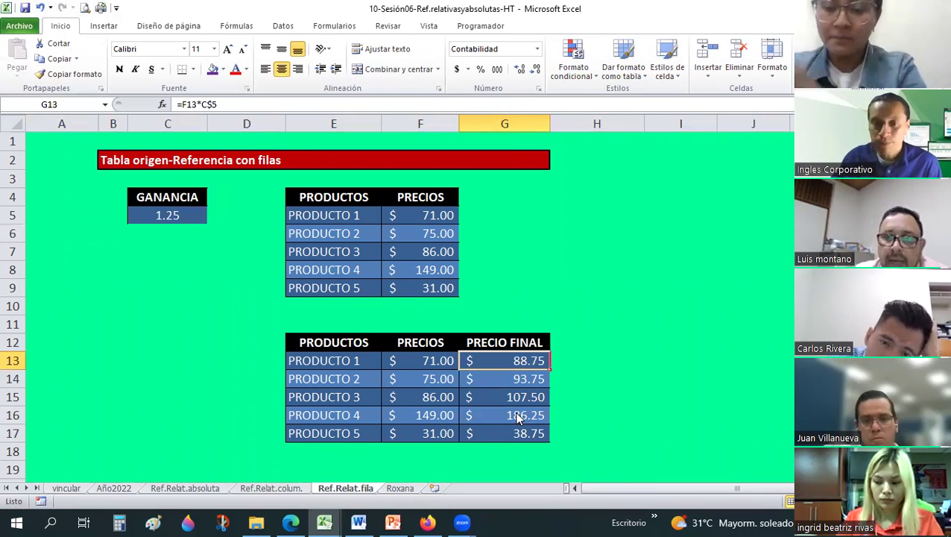
Return to Ref.Relat.colum. and its completed Ventas mensuales table.
{"action": "left_click", "coordinate": [297, 489]}
{"action": "left_click", "coordinate": [404, 418]}
{"action": "scroll", "coordinate": [403, 418], "scroll_direction": "up", "scroll_amount": 1}
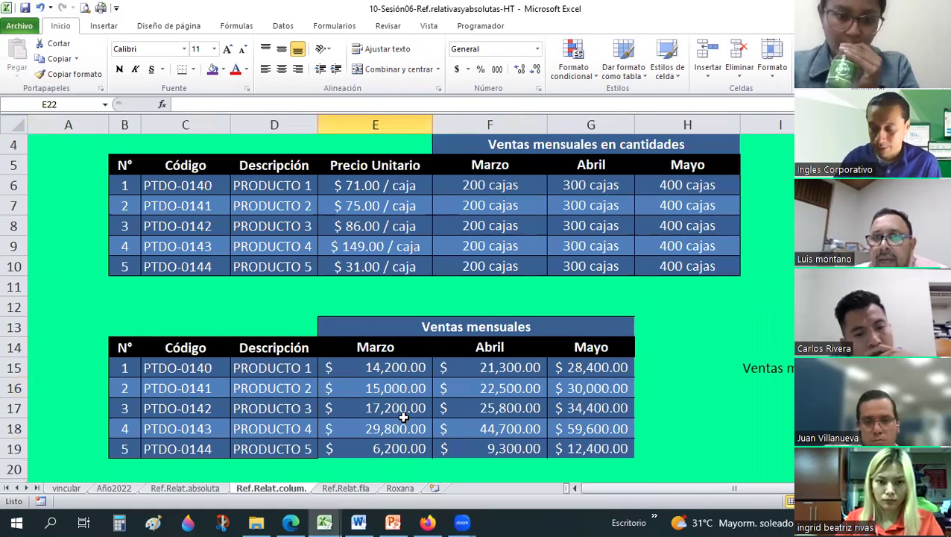
{"action": "left_click", "coordinate": [393, 370]}
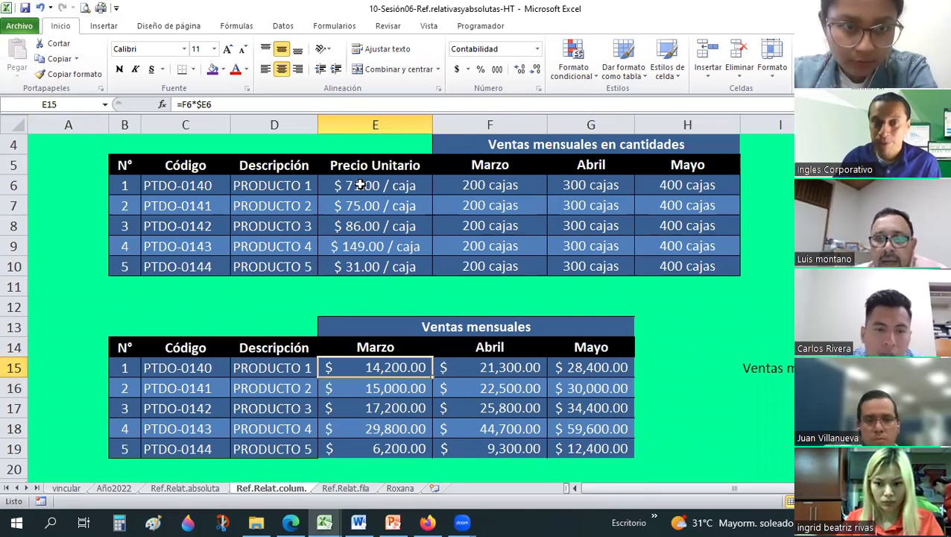
{"action": "left_click", "coordinate": [197, 104]}
{"action": "type", "text": "$"}
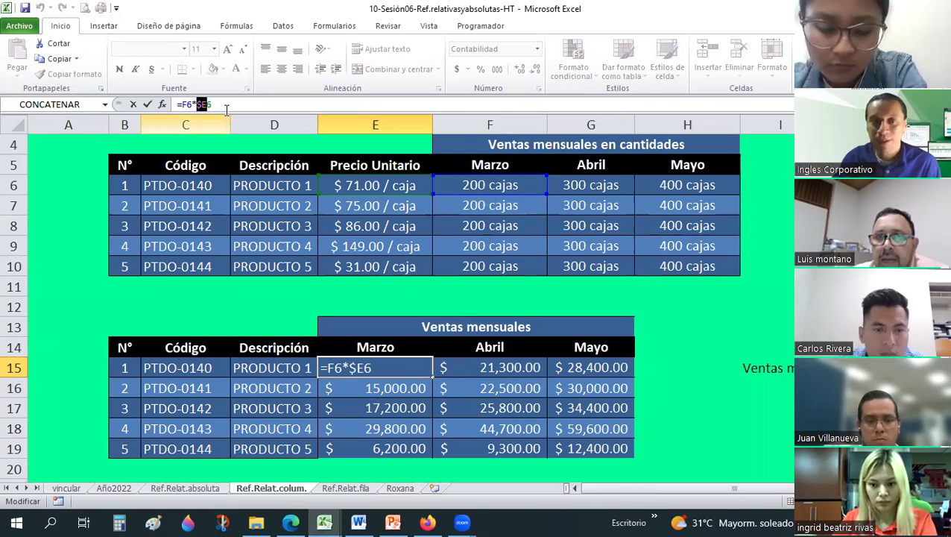
{"action": "left_click", "coordinate": [206, 103]}
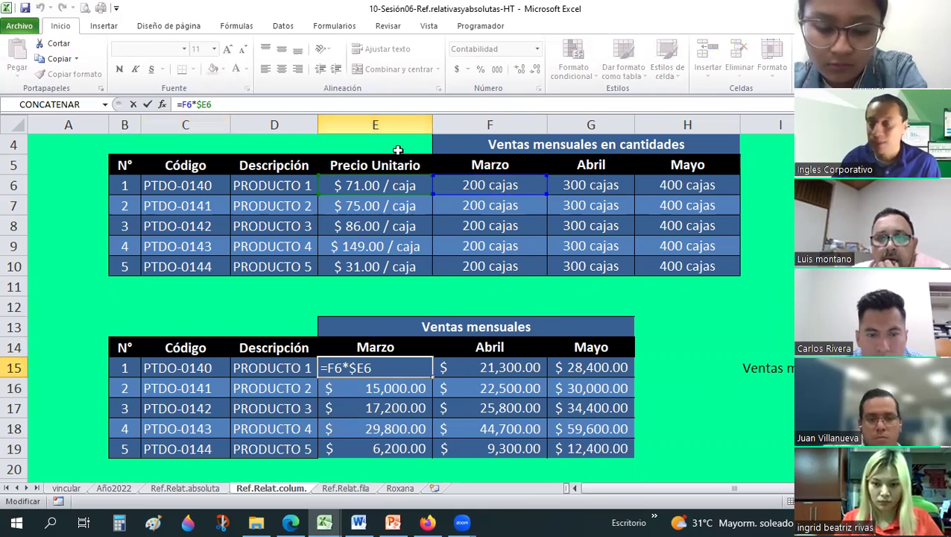
{"action": "left_click", "coordinate": [398, 126]}
{"action": "left_click", "coordinate": [486, 183]}
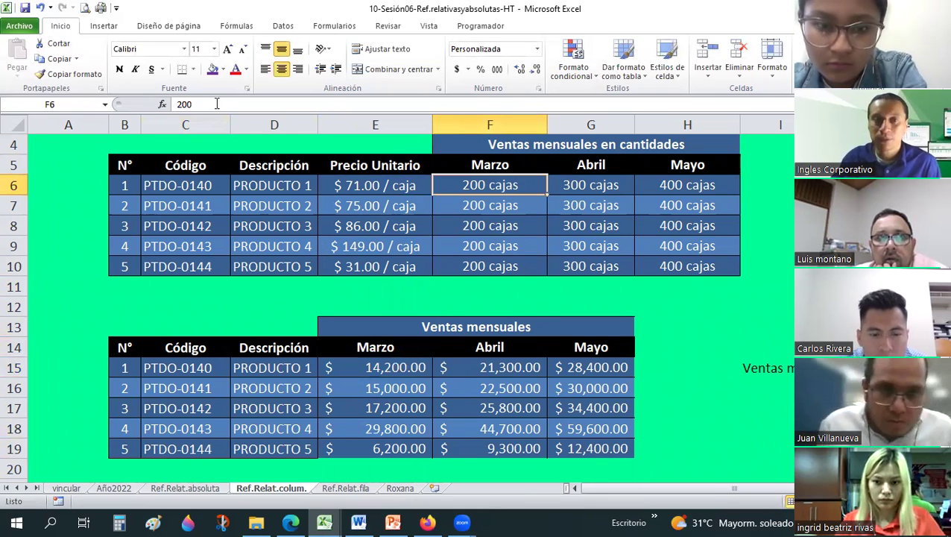
{"action": "key", "text": "ctrl+z"}
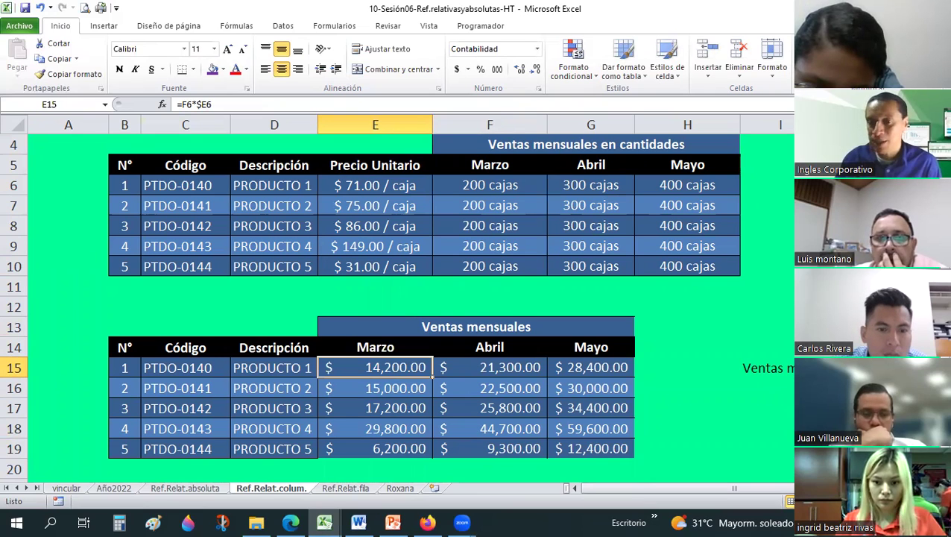
{"action": "left_click", "coordinate": [665, 327]}
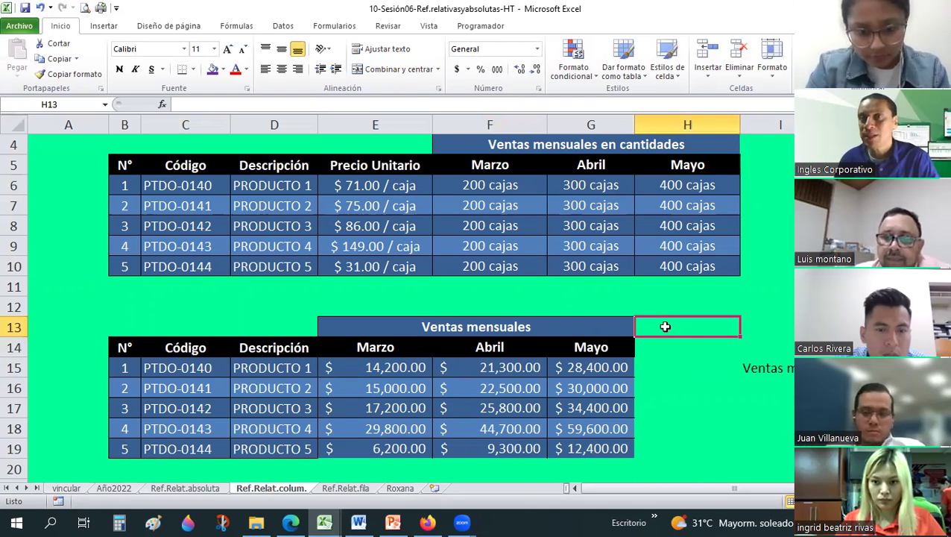